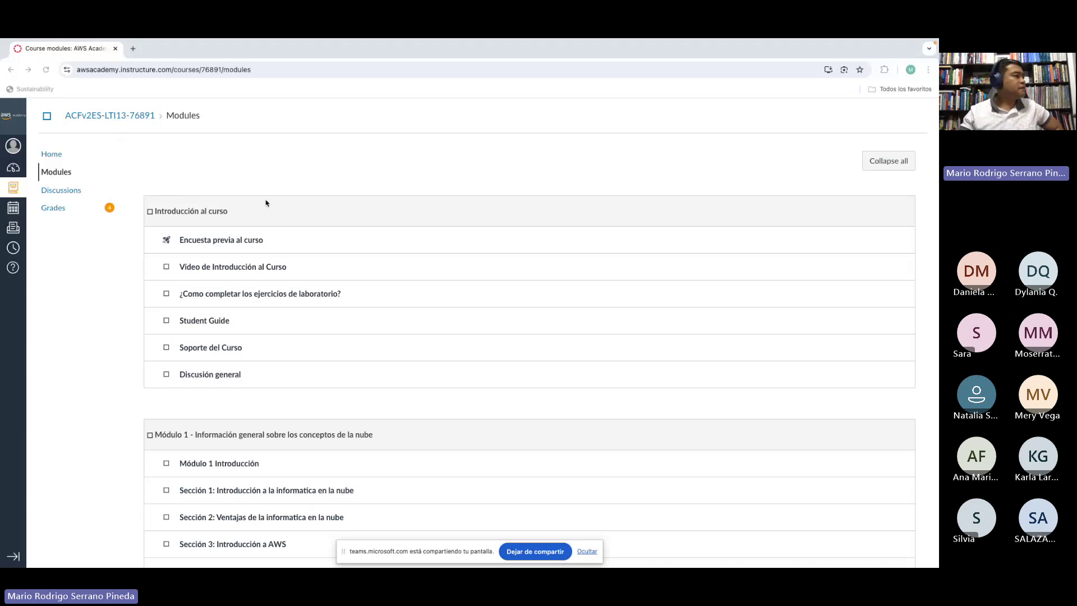
Step: Scroll to Módulo 8 and open 'Ejercicio de laboratorio 5 - Creación de un servidor de bases de datos'
scroll(365, 255, "down", 2)
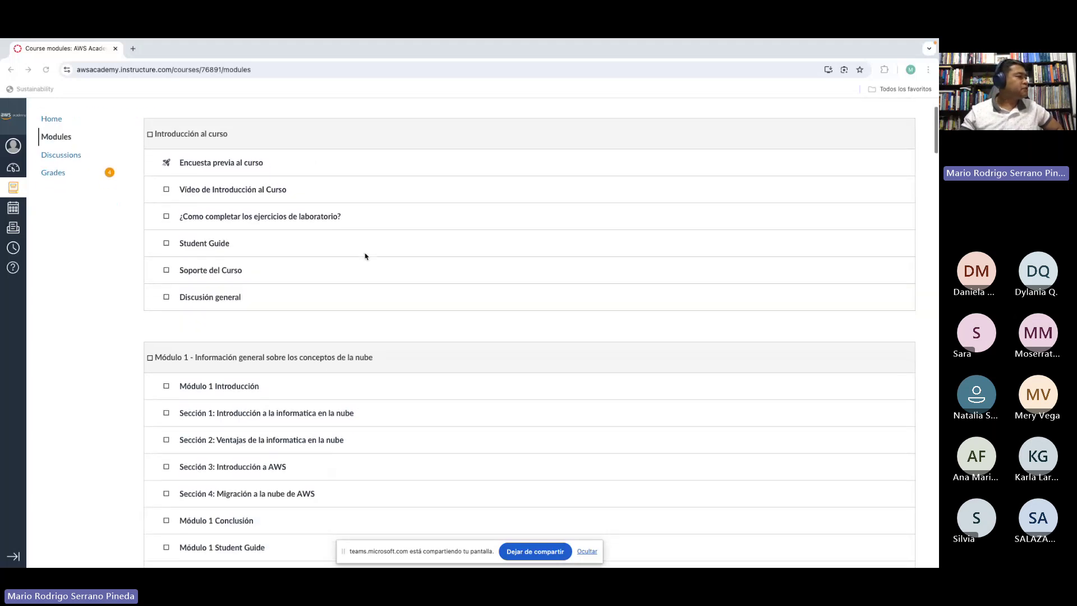
scroll(365, 256, "down", 10)
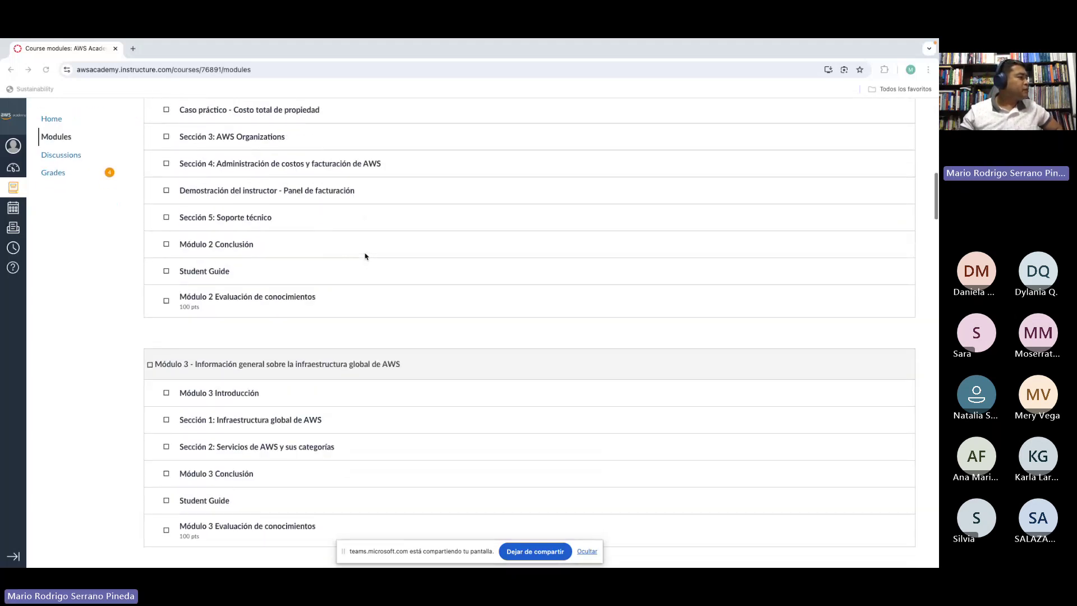
scroll(366, 256, "down", 15)
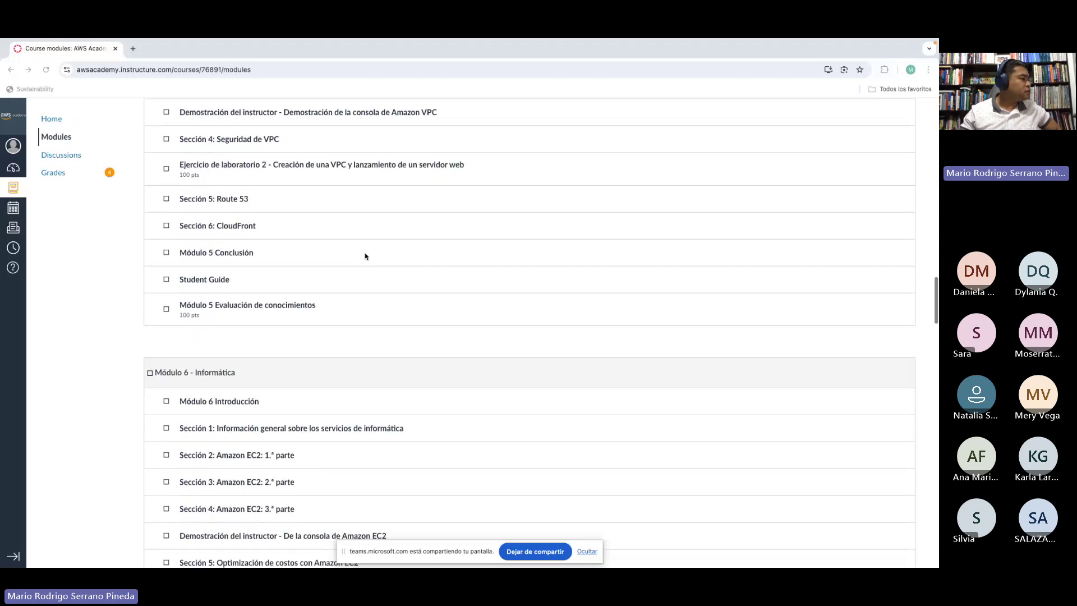
scroll(365, 256, "down", 20)
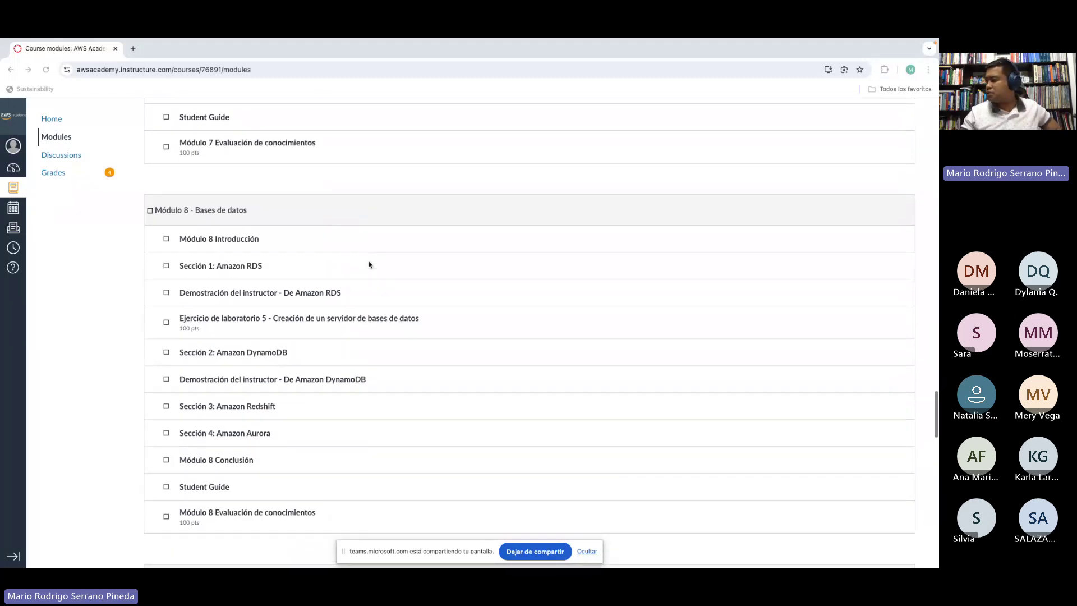
scroll(370, 264, "down", 2)
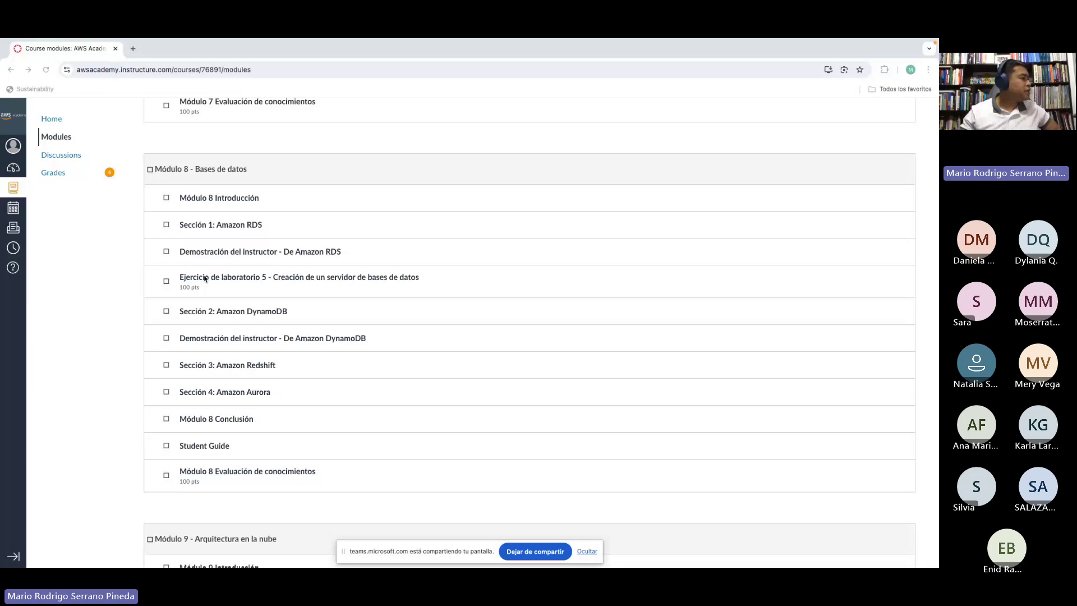
left_click(204, 278)
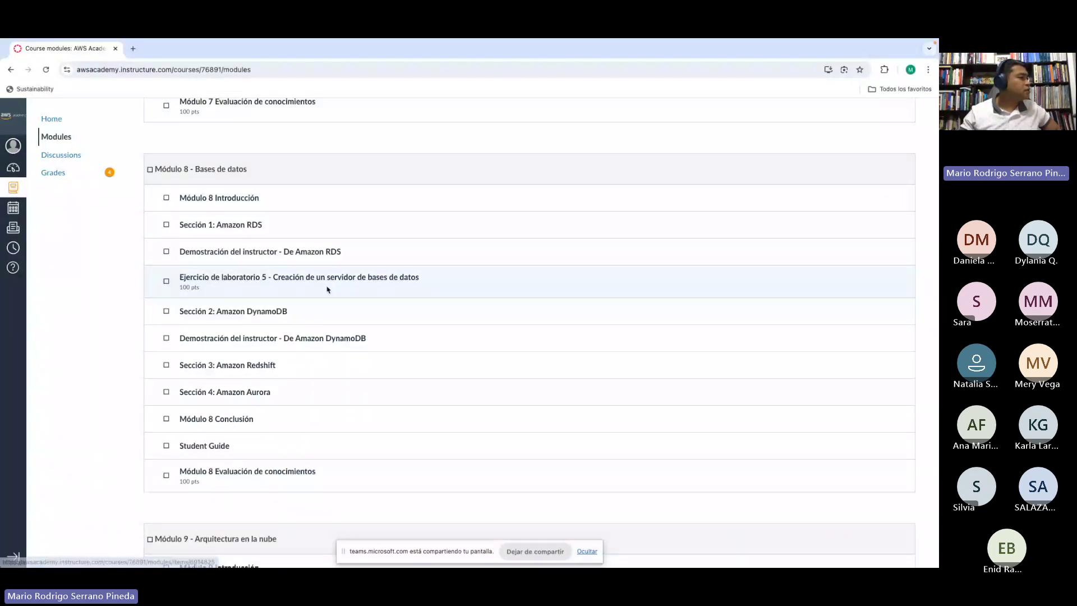
left_click(298, 279)
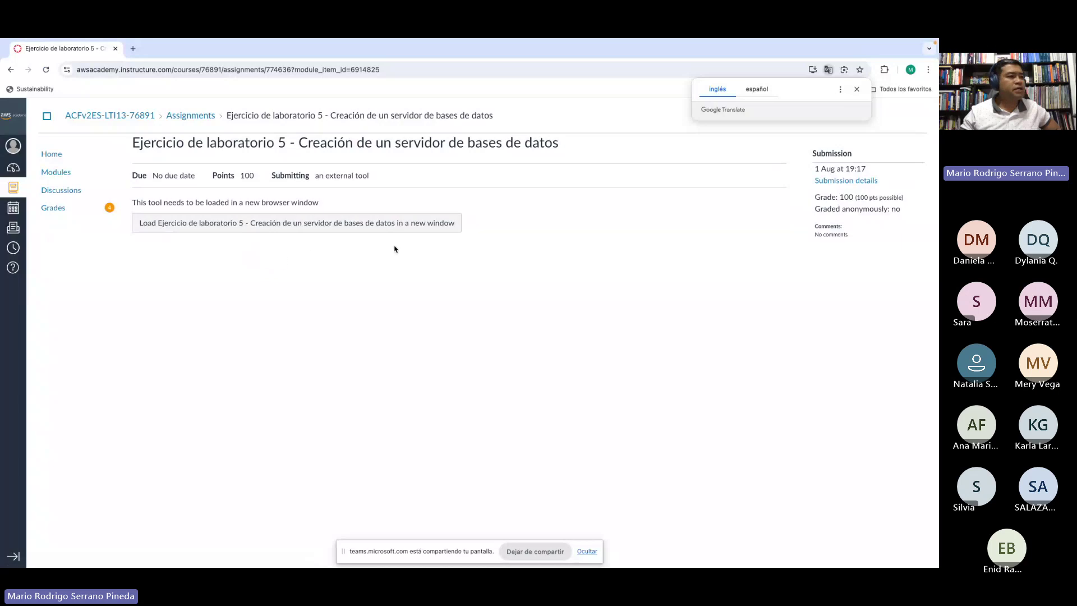
Step: Load the lab in Vocareum, dismissing both Translate prompts and the connection error notice
left_click(856, 90)
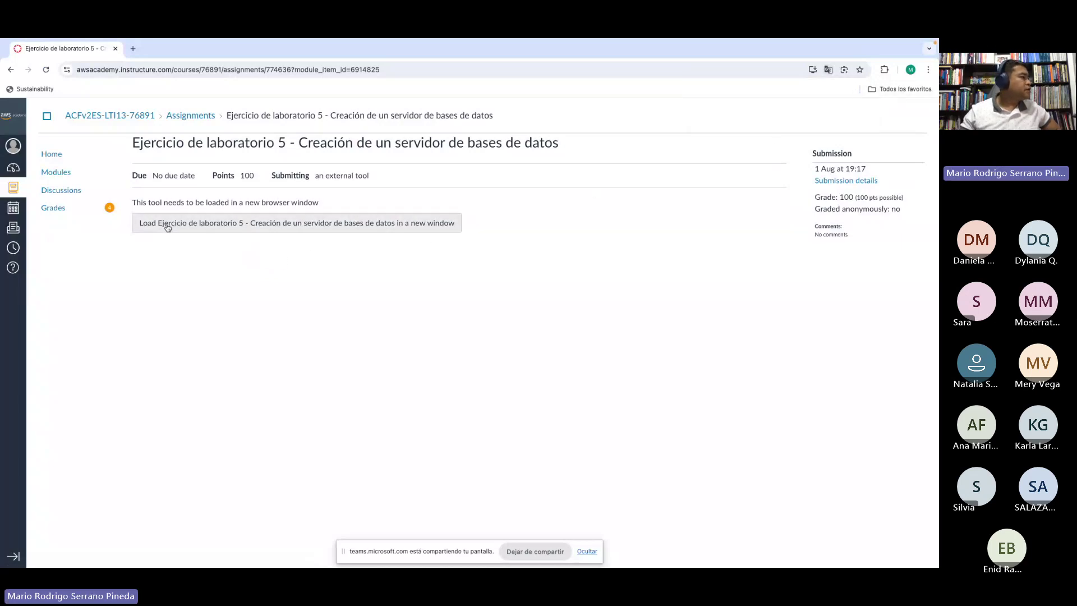
left_click(218, 226)
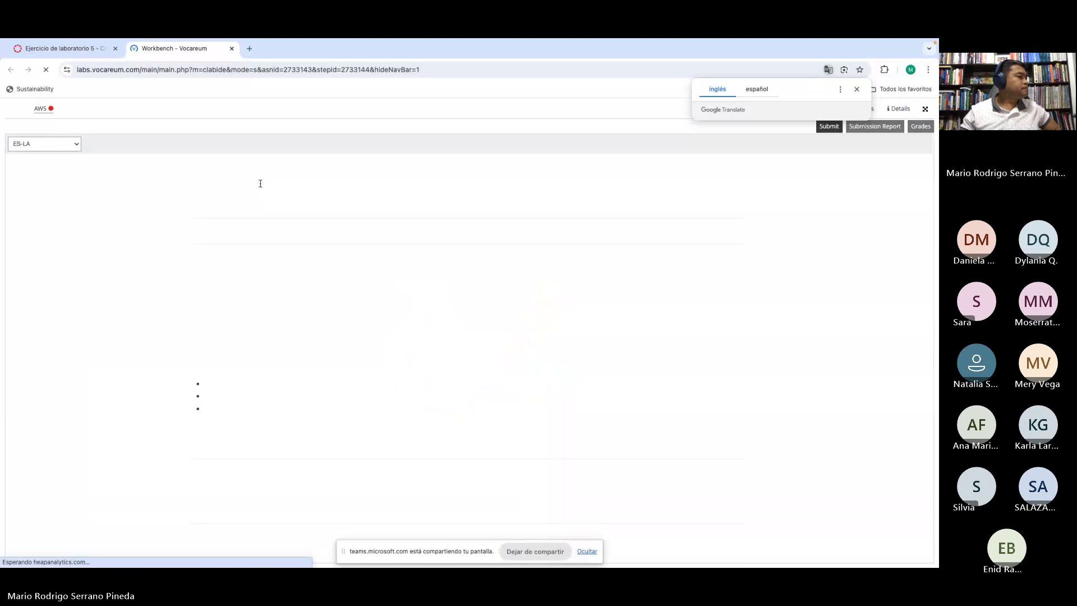
left_click(857, 91)
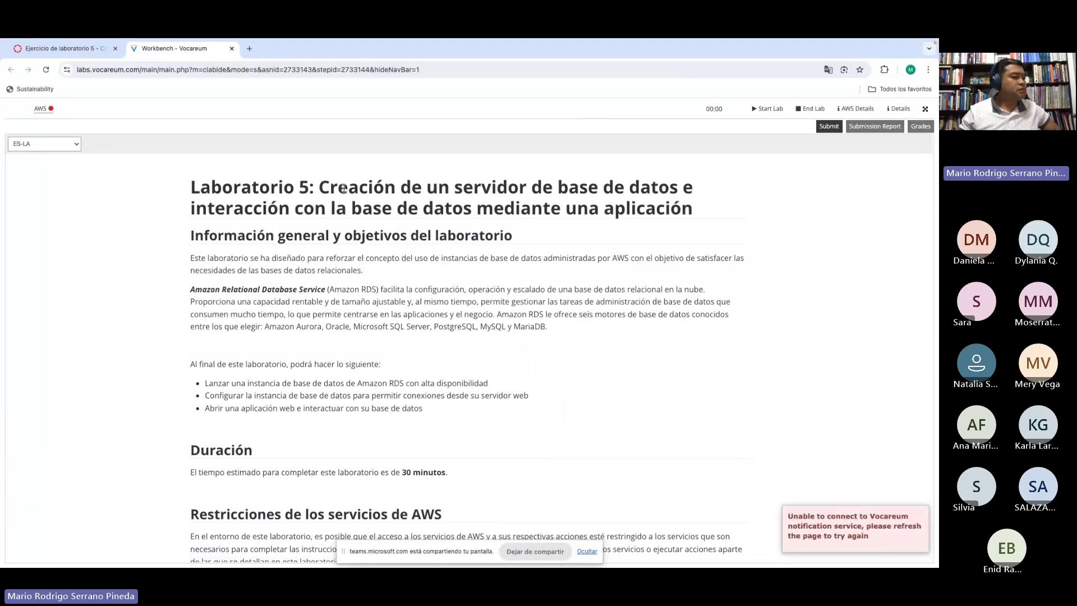
left_click(921, 514)
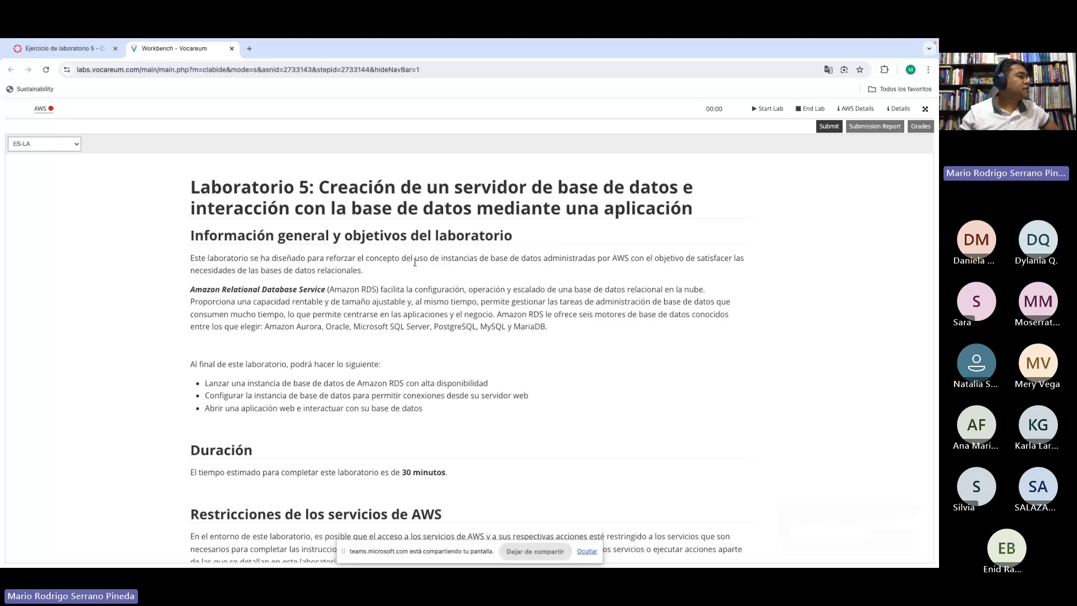
left_click_drag(319, 186, 519, 205)
left_click(519, 205)
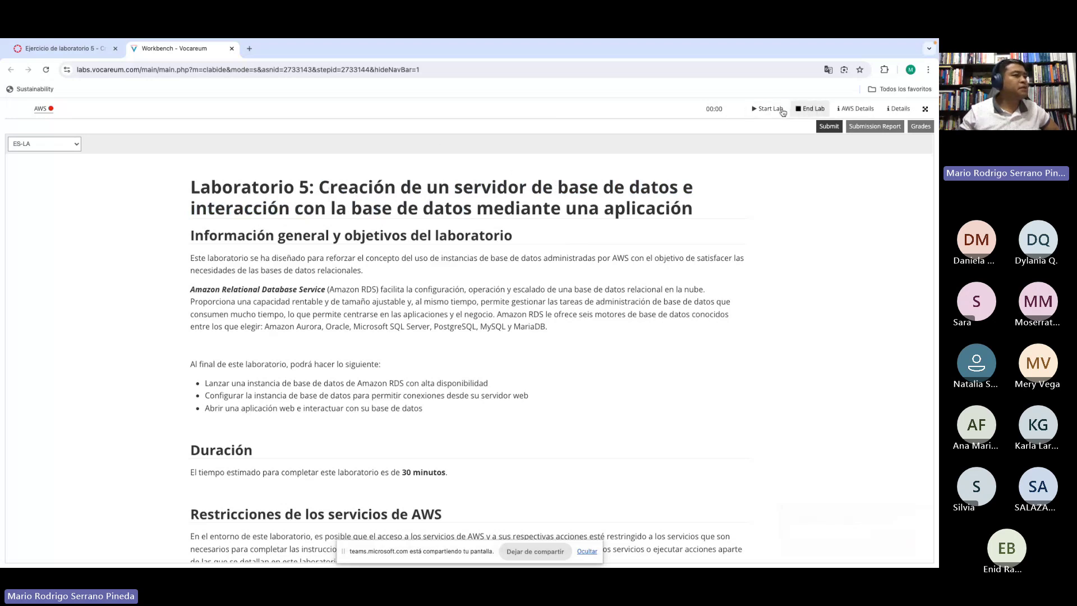
Step: Start the lab and read the instructions, highlighting the list of database engines
left_click(765, 111)
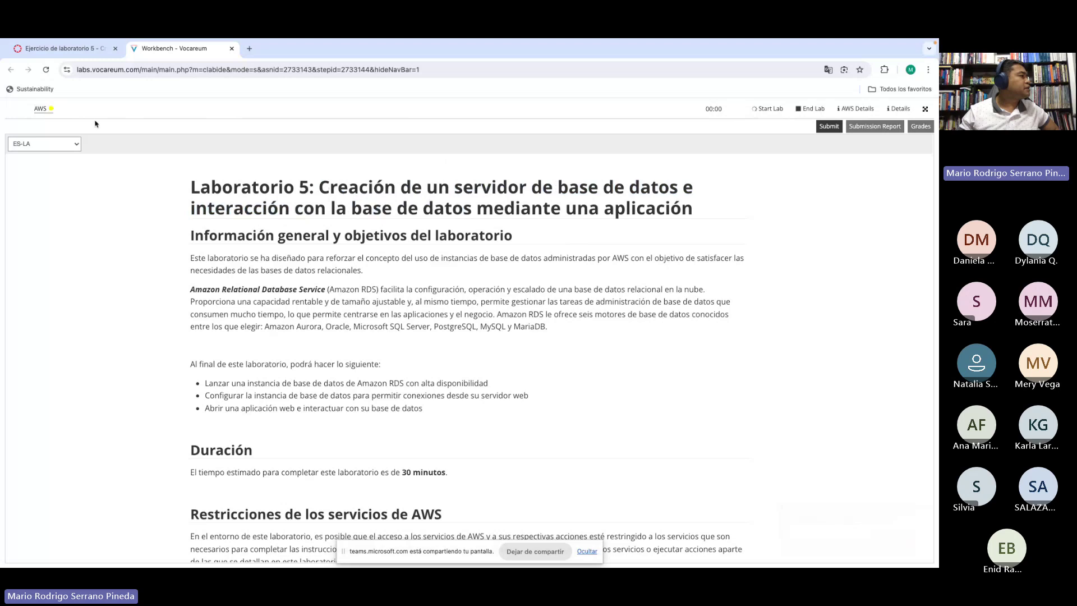
scroll(338, 230, "down", 1)
scroll(338, 230, "down", 1)
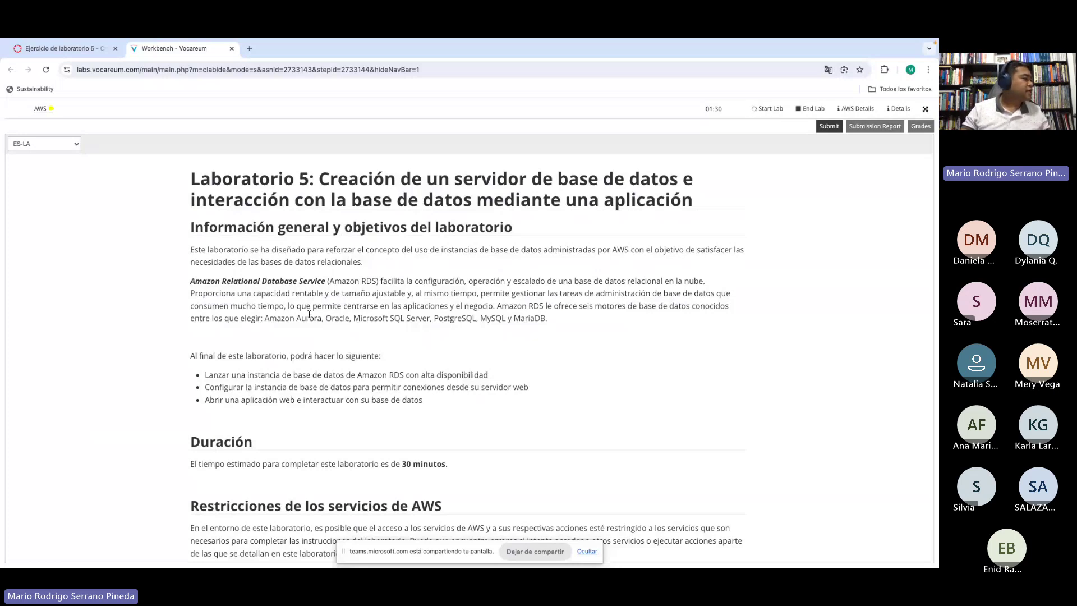
left_click_drag(283, 320, 541, 319)
scroll(450, 353, "down", 2)
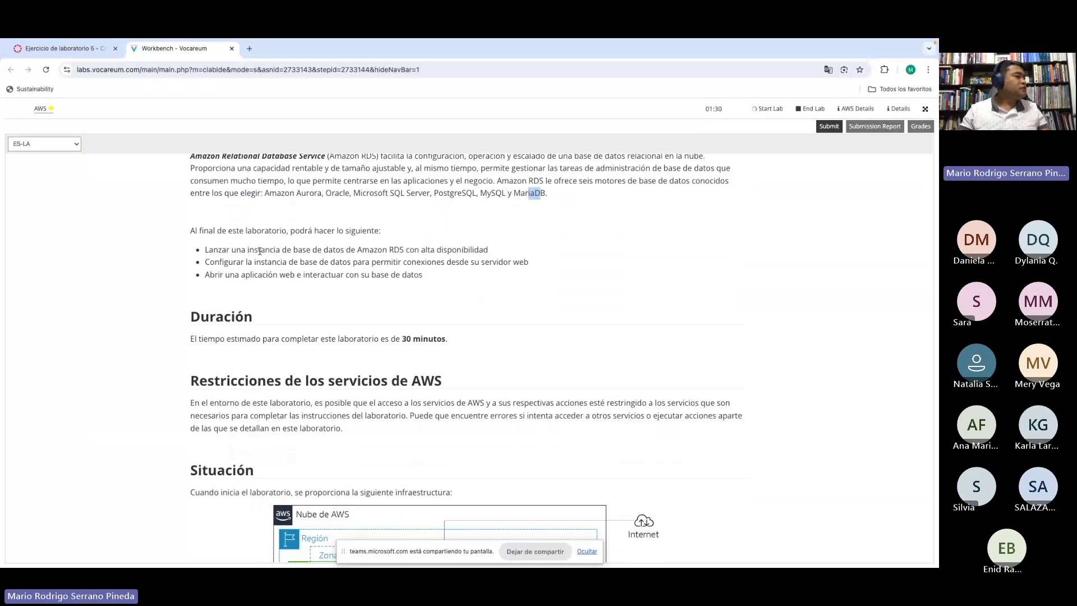
Step: Highlight each of the three lab objectives: Amazon RDS, allowing connections, and the web application
left_click_drag(286, 251, 471, 251)
left_click(393, 251)
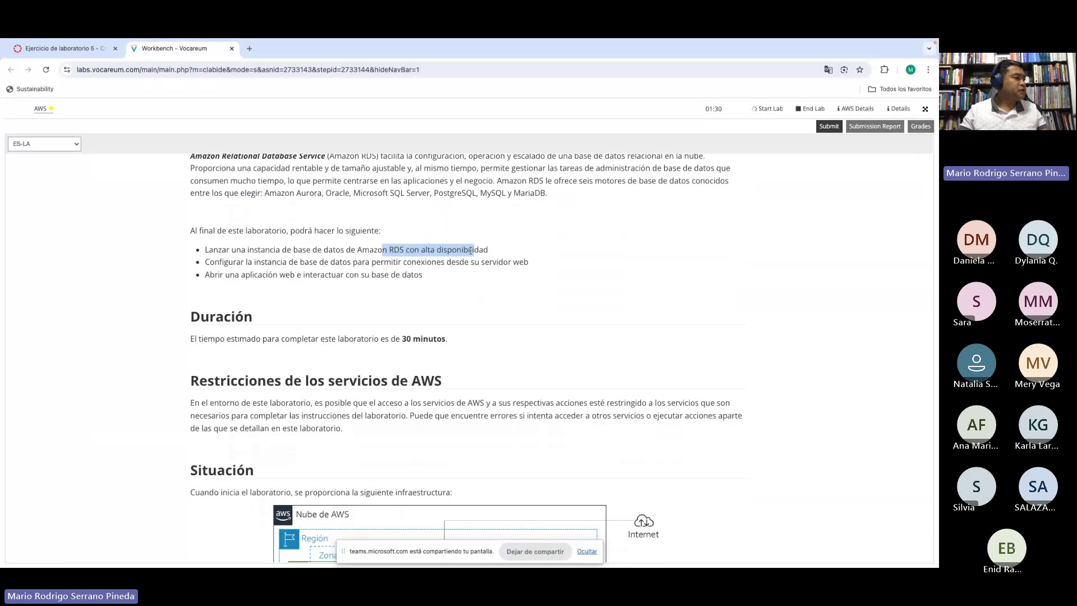
left_click(470, 251)
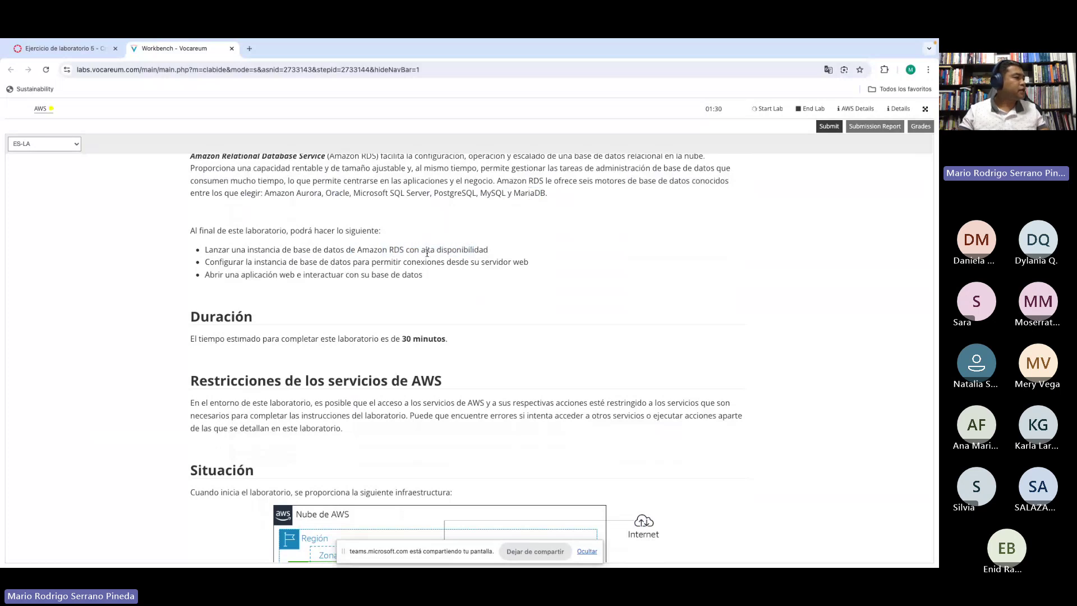
left_click_drag(275, 262, 485, 264)
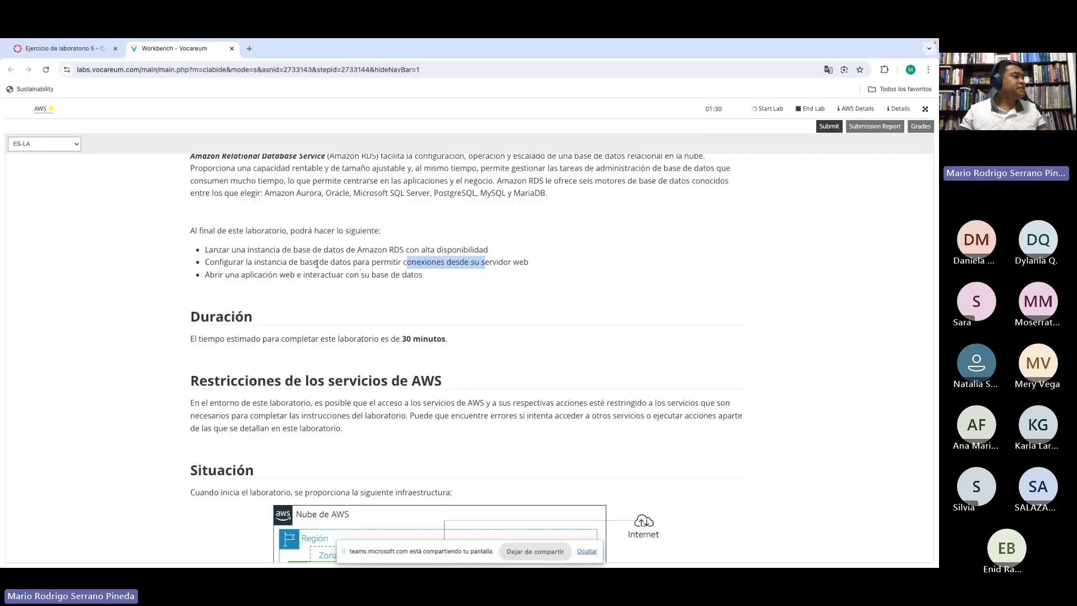
left_click(268, 273)
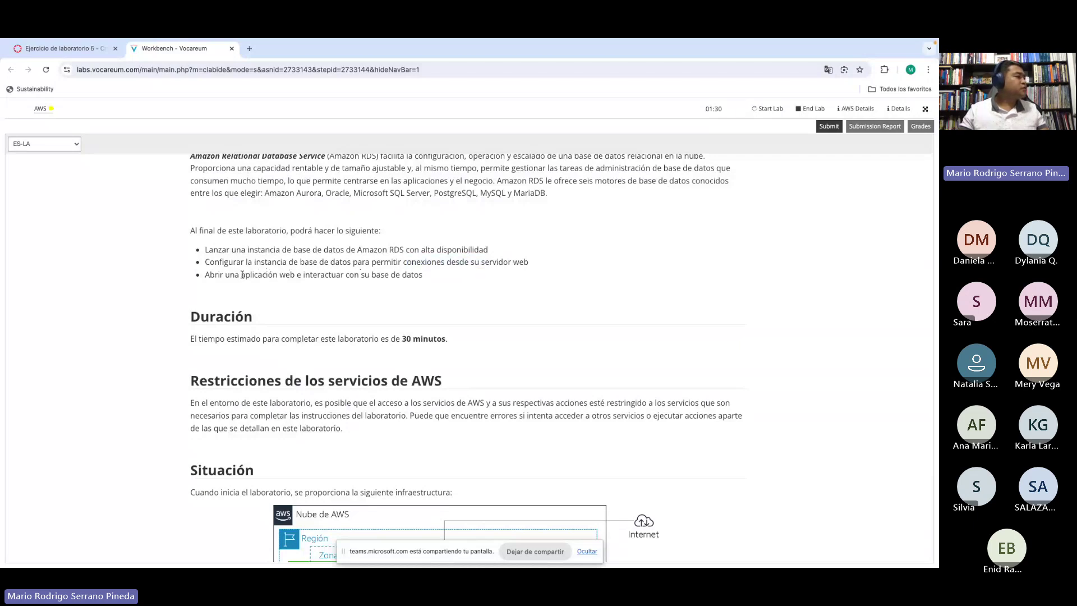
left_click_drag(242, 275, 397, 275)
left_click(354, 277)
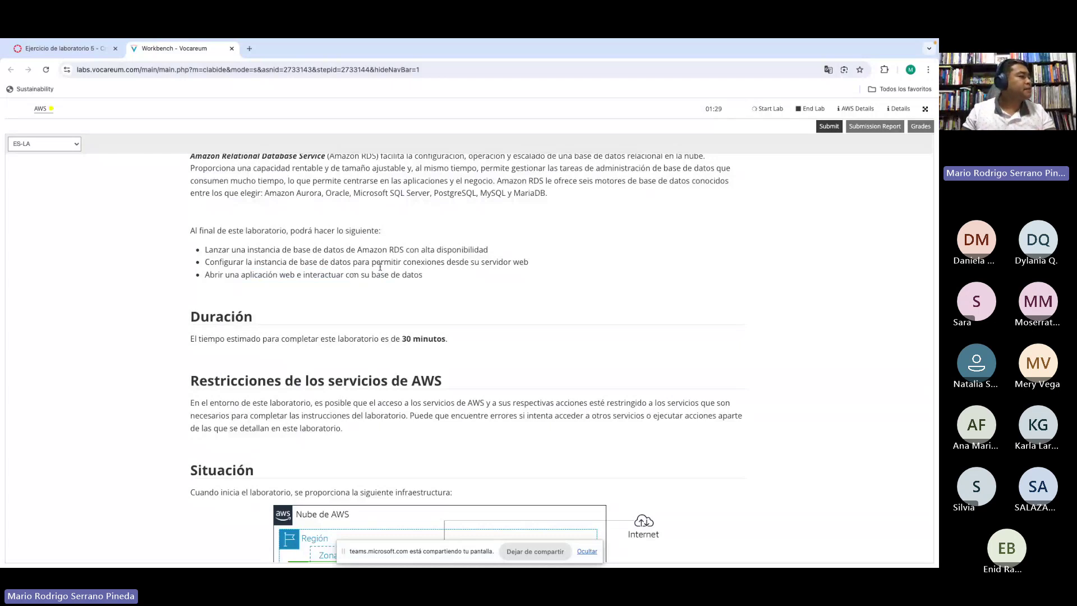
scroll(407, 267, "down", 1)
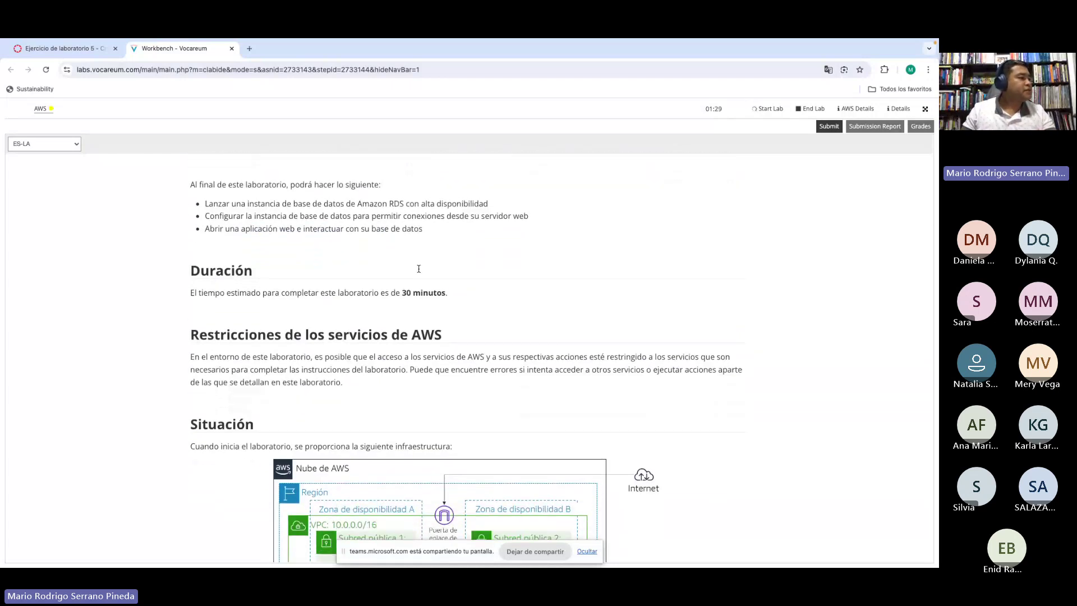
scroll(418, 268, "down", 1)
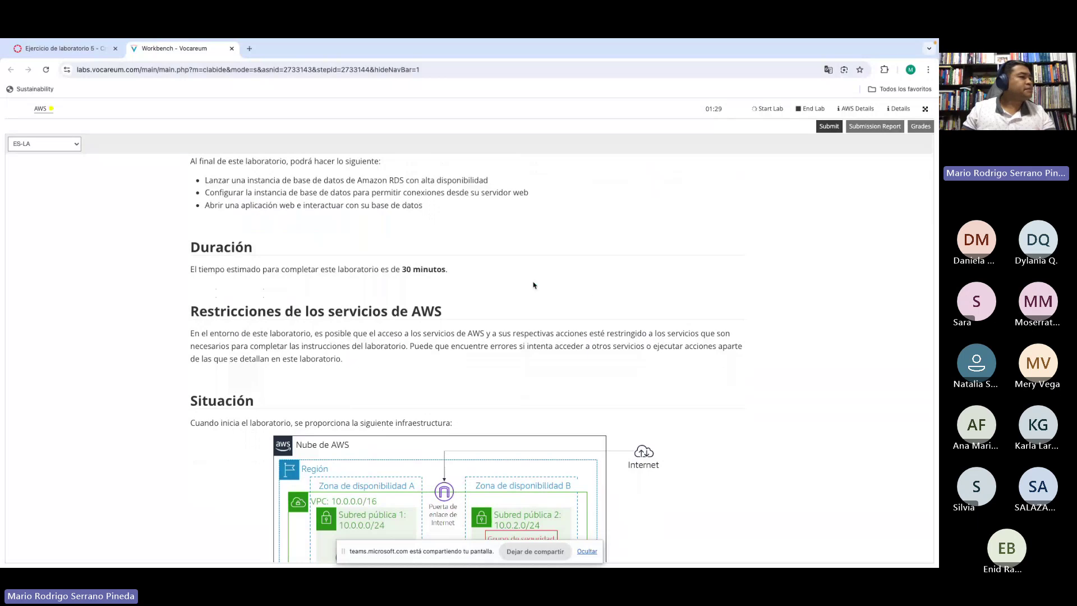
scroll(581, 286, "down", 1)
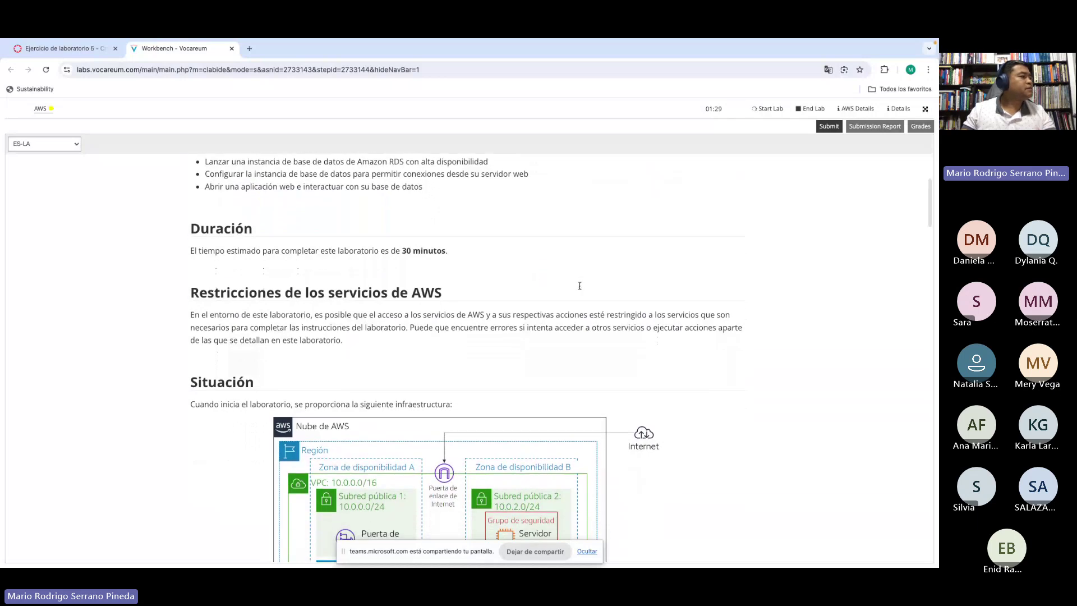
left_click_drag(331, 251, 485, 256)
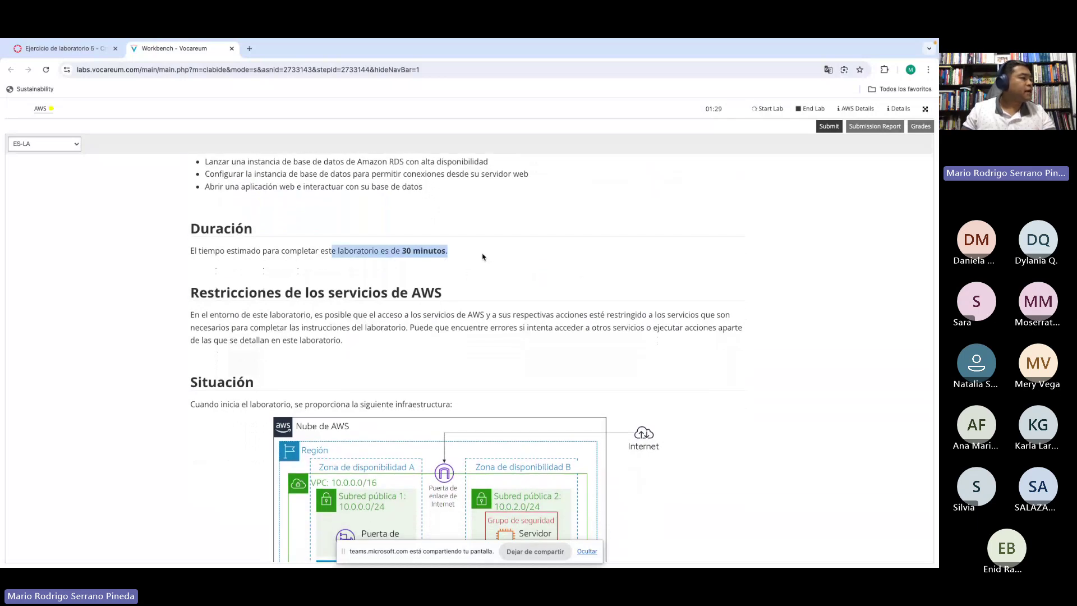
left_click(486, 257)
left_click_drag(306, 250, 468, 252)
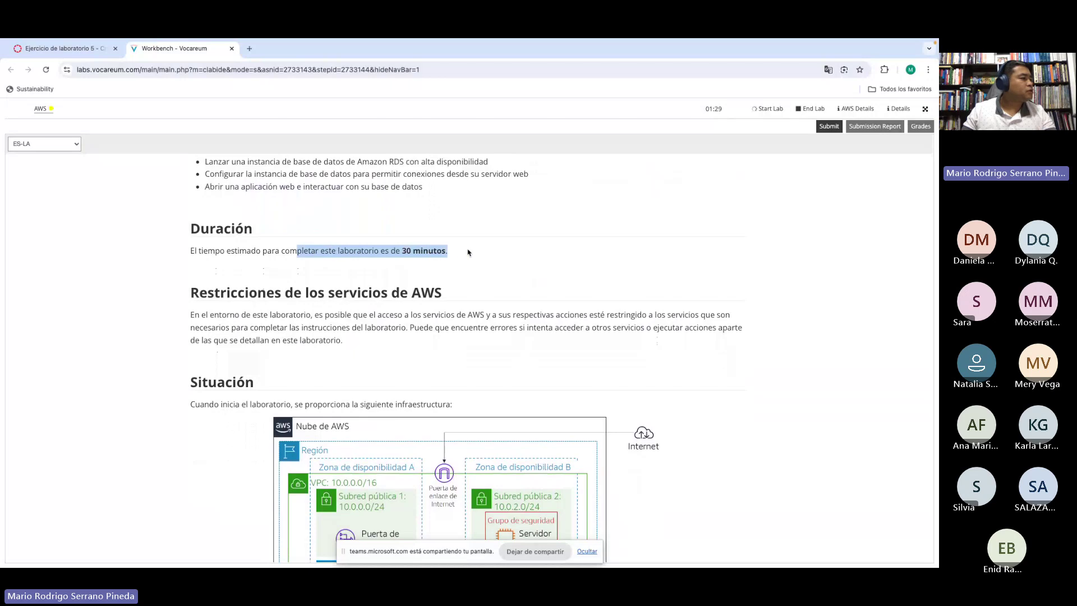
left_click(470, 252)
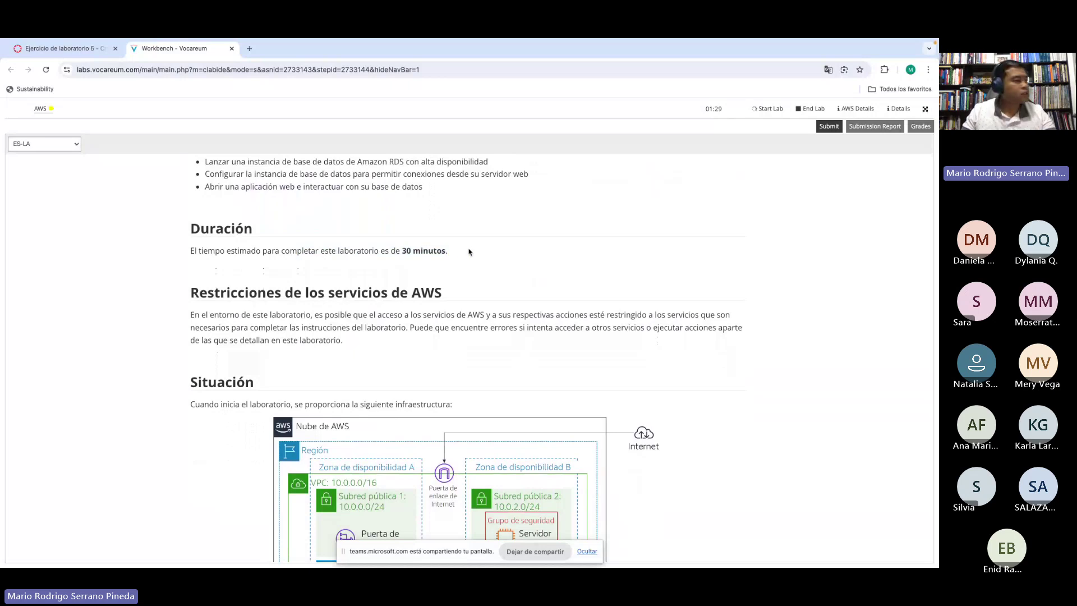
left_click_drag(338, 251, 524, 255)
scroll(524, 255, "down", 2)
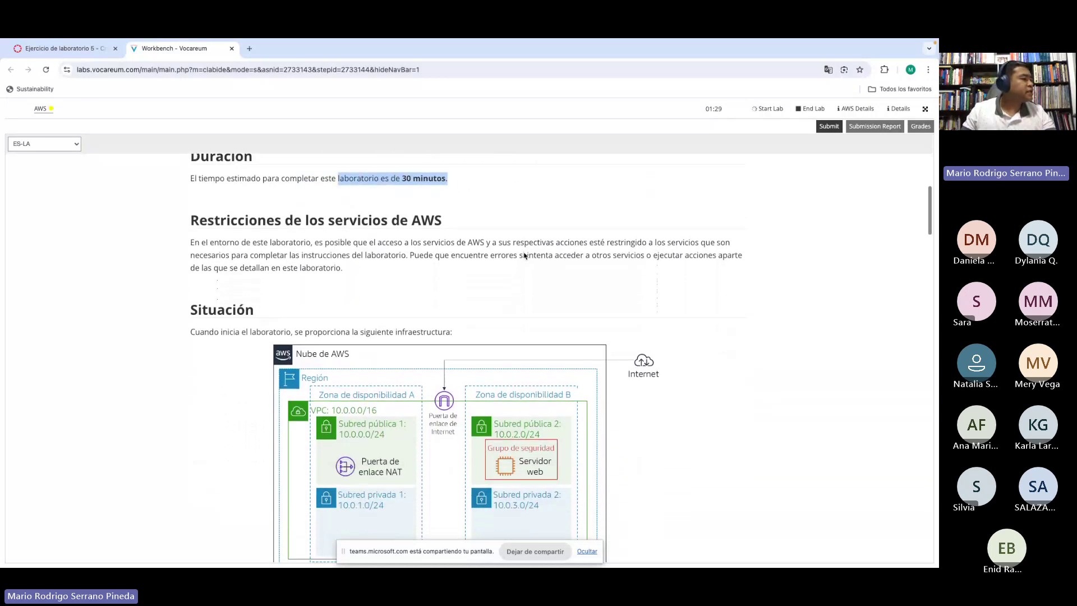
scroll(524, 255, "down", 1)
left_click_drag(314, 218, 455, 222)
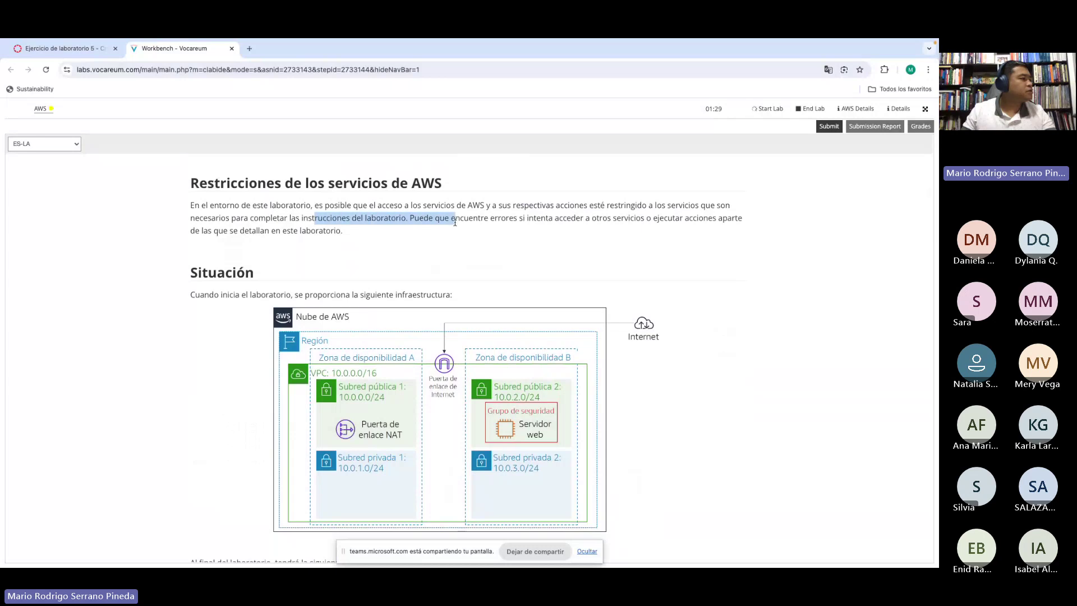
scroll(503, 223, "down", 3)
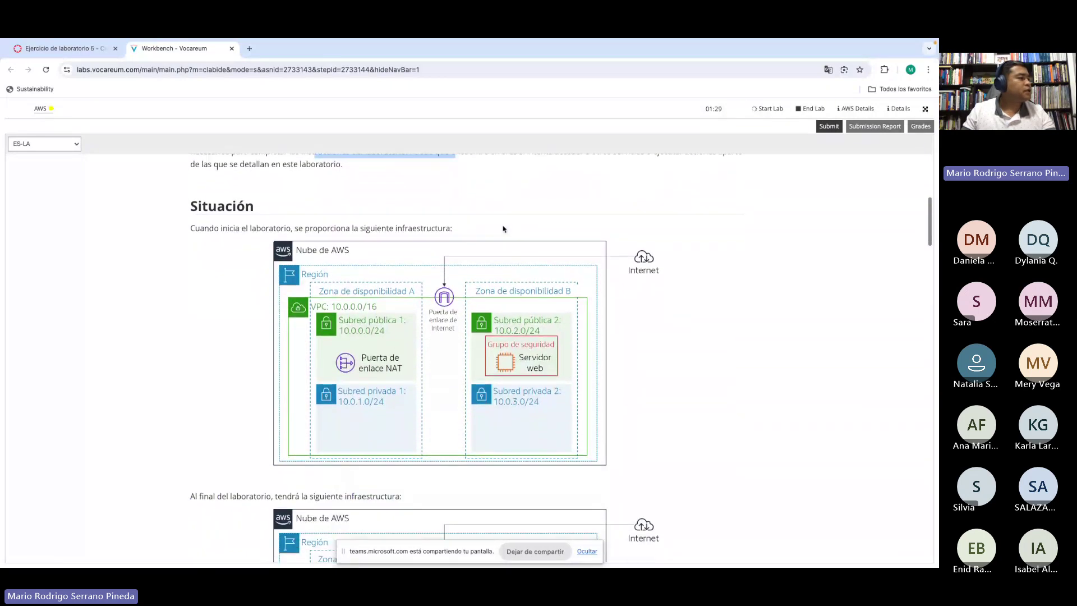
scroll(545, 237, "down", 1)
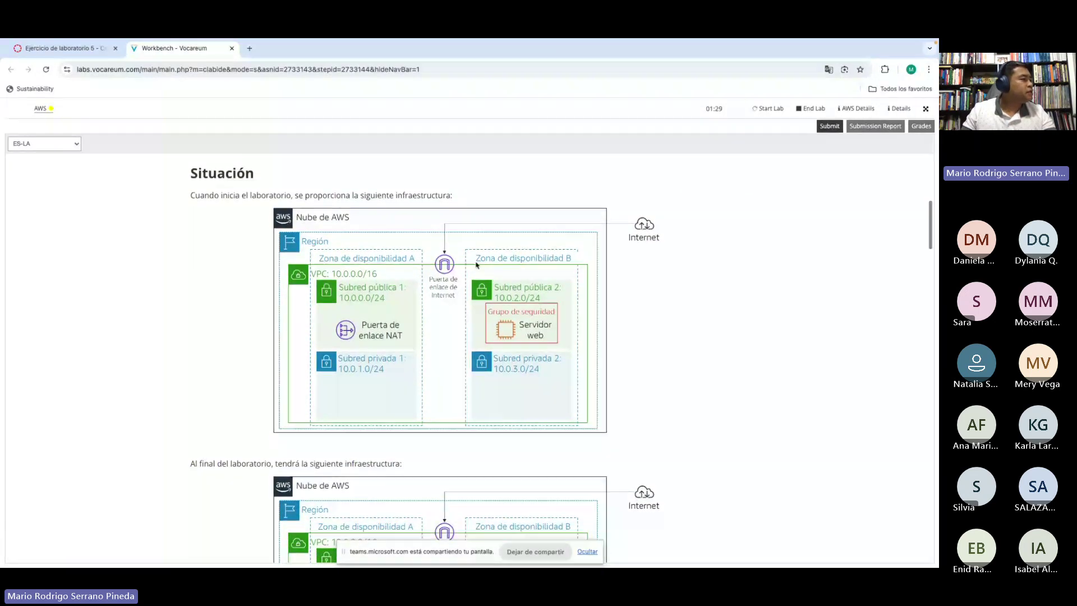
scroll(596, 277, "down", 1)
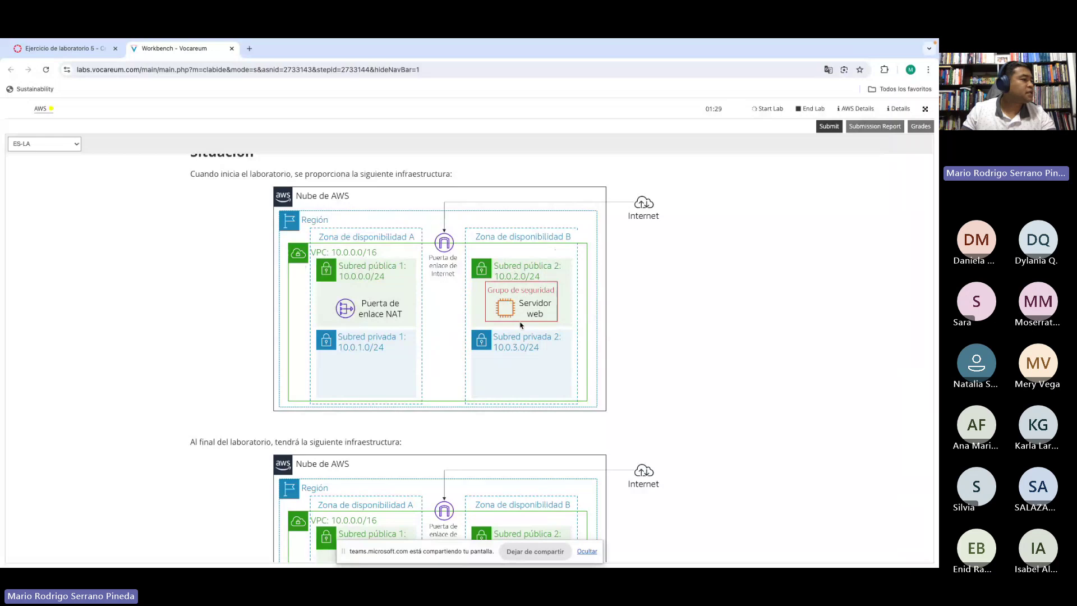
Step: Scroll past both infrastructure diagrams to the 'Acceso a la Consola de administración de AWS' section
scroll(521, 325, "down", 1)
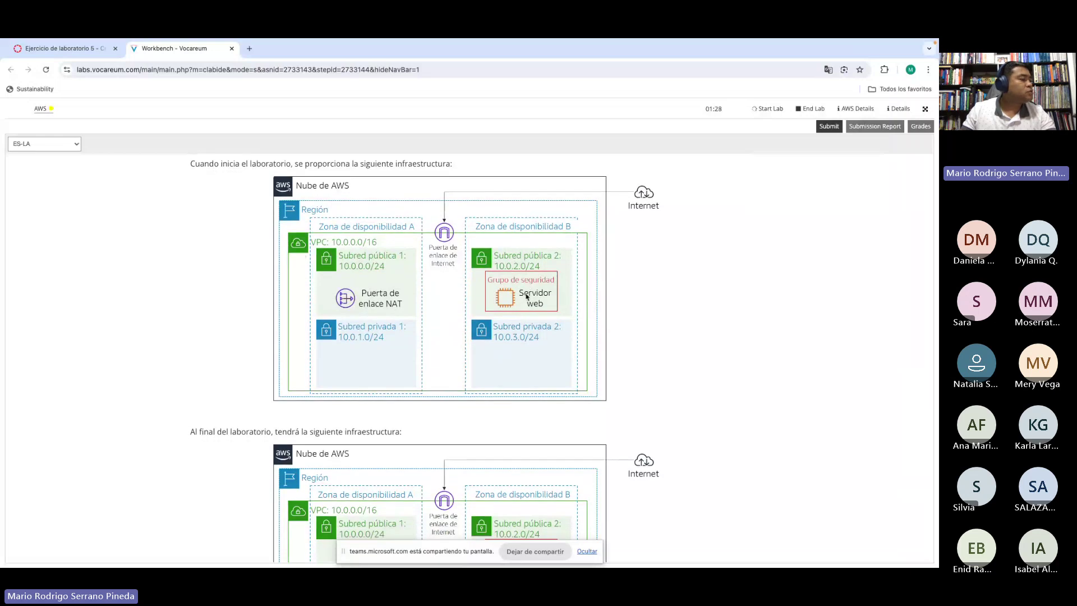
scroll(514, 315, "down", 2)
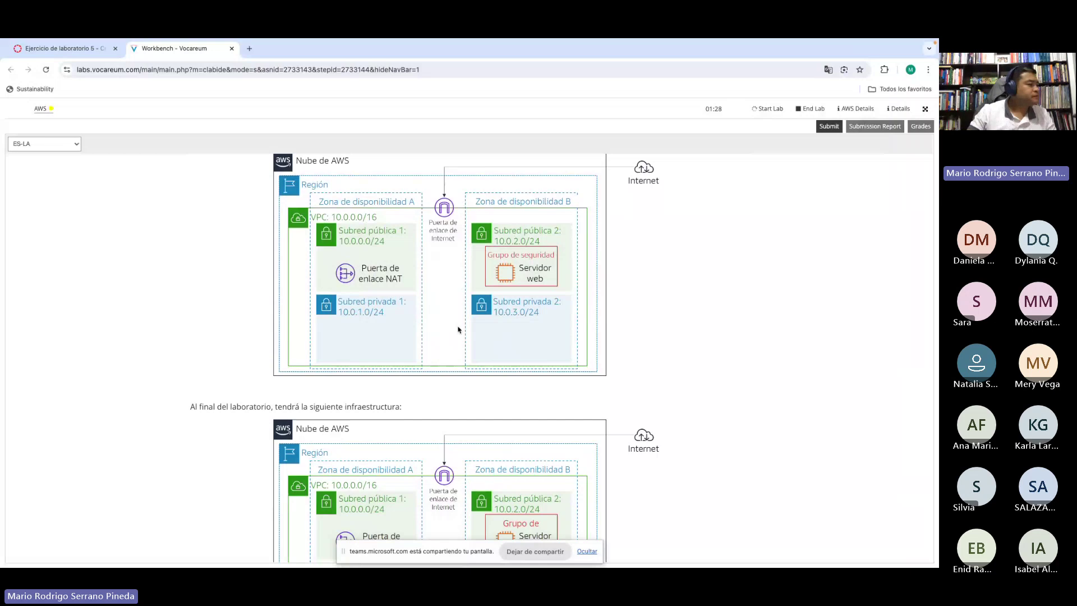
scroll(458, 330, "down", 3)
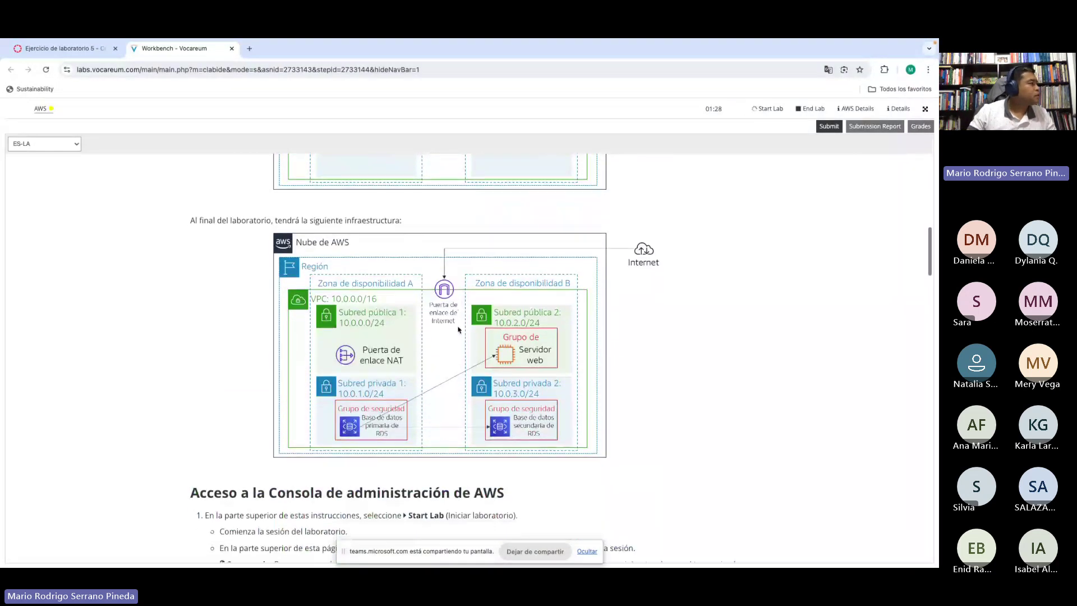
scroll(393, 303, "down", 1)
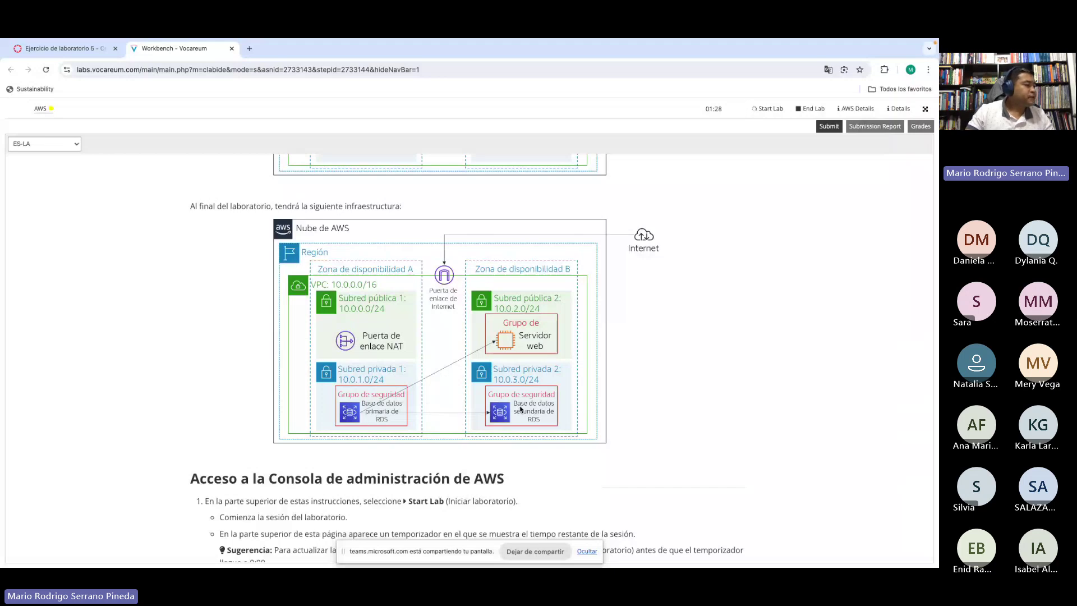
scroll(521, 409, "down", 1)
scroll(521, 409, "down", 1)
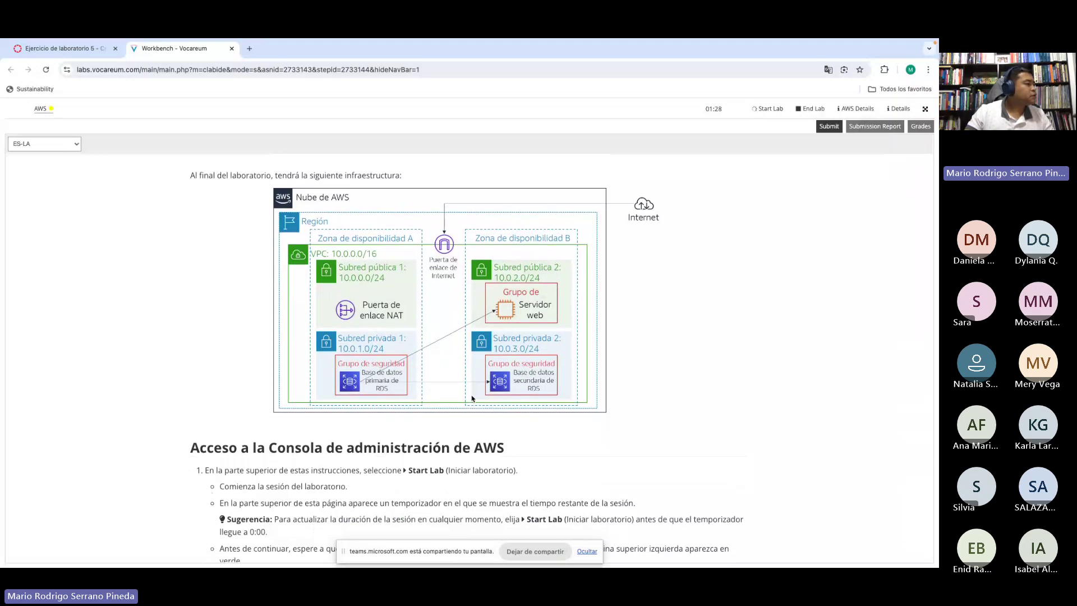
scroll(469, 395, "down", 4)
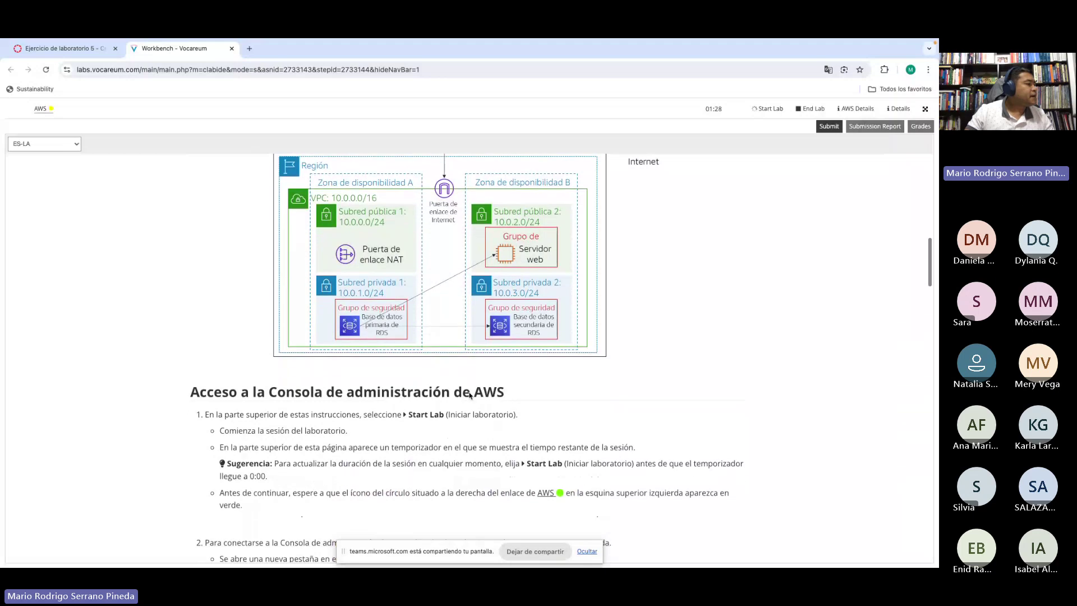
scroll(469, 395, "down", 1)
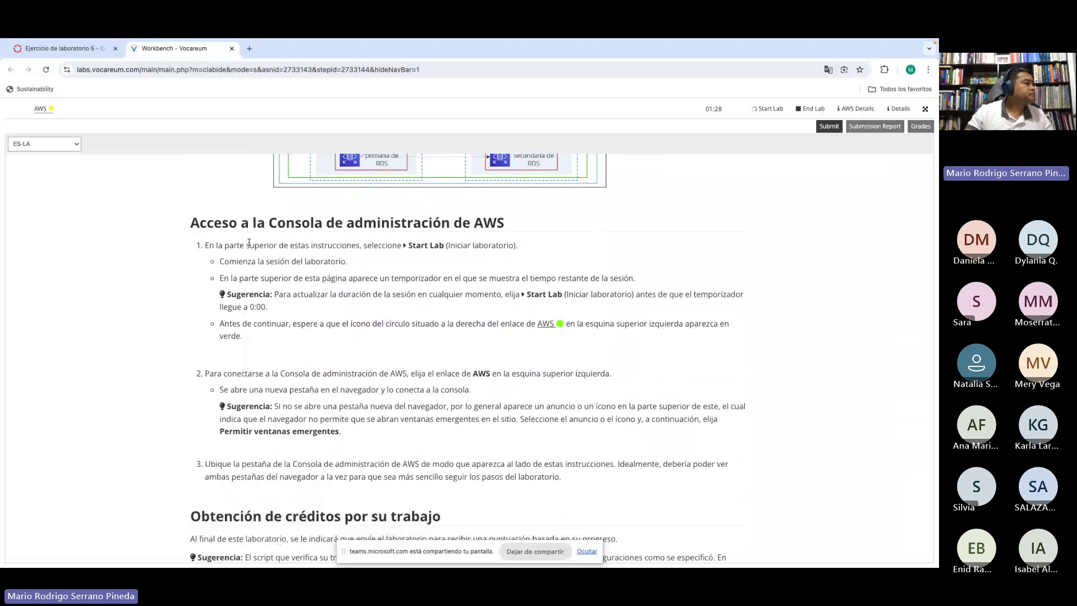
Step: Read through the console-access instructions, highlighting the Sugerencia grading tip
left_click_drag(248, 224, 498, 224)
left_click(457, 267)
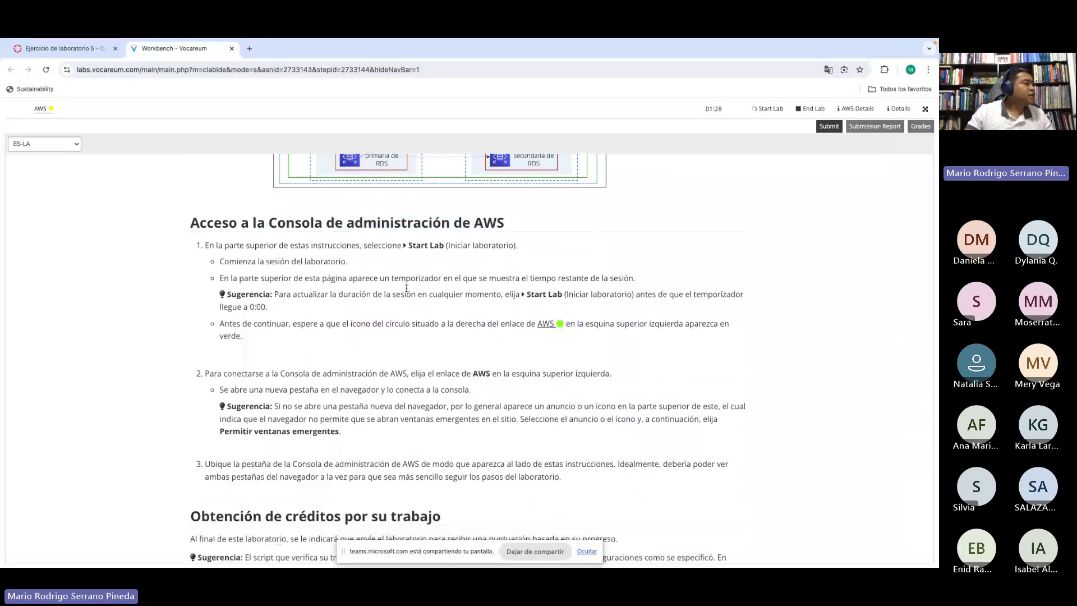
scroll(406, 288, "down", 1)
scroll(406, 287, "down", 1)
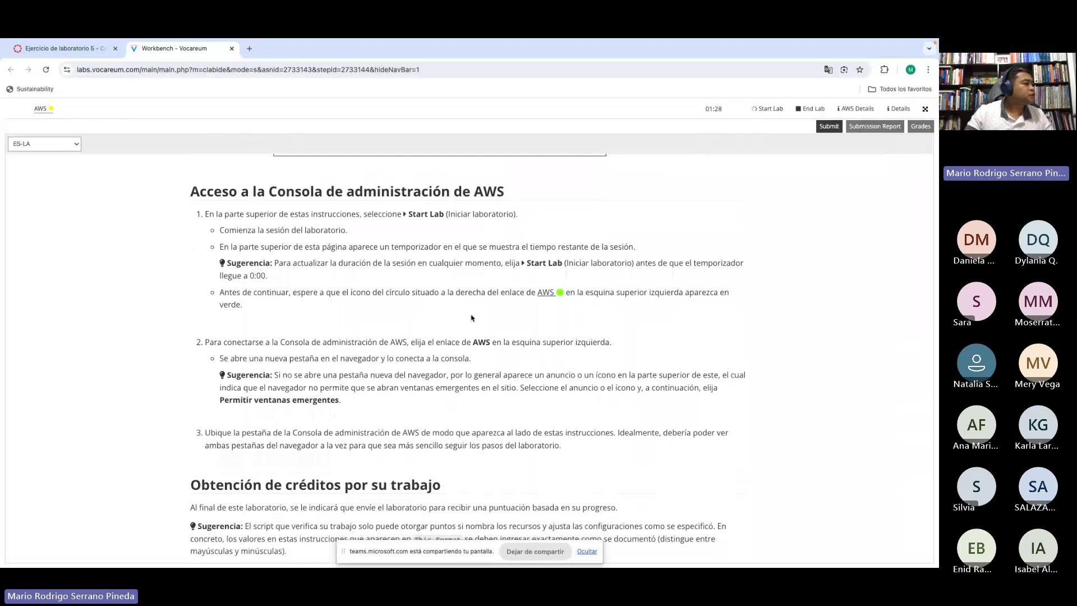
scroll(479, 319, "down", 1)
scroll(479, 318, "down", 6)
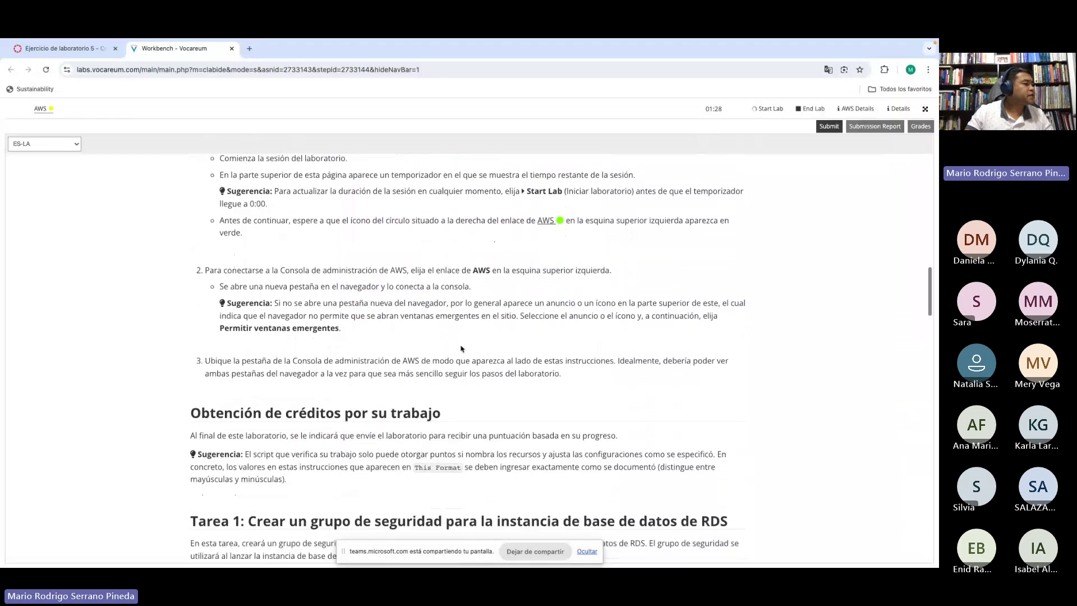
scroll(461, 348, "down", 4)
left_click_drag(231, 239, 595, 240)
left_click(357, 261)
left_click_drag(306, 259, 461, 270)
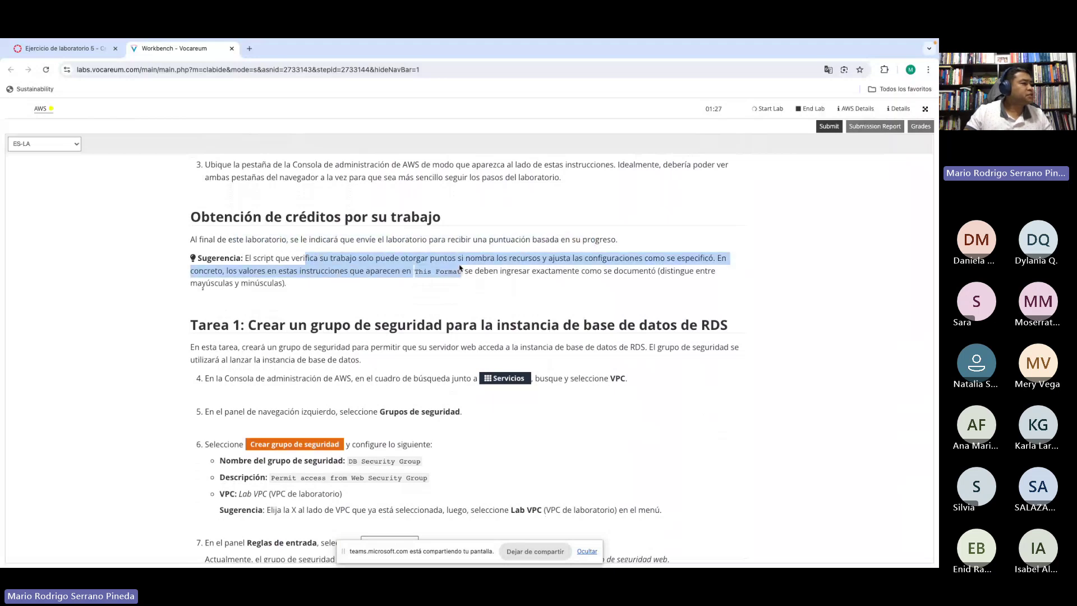
left_click(377, 268)
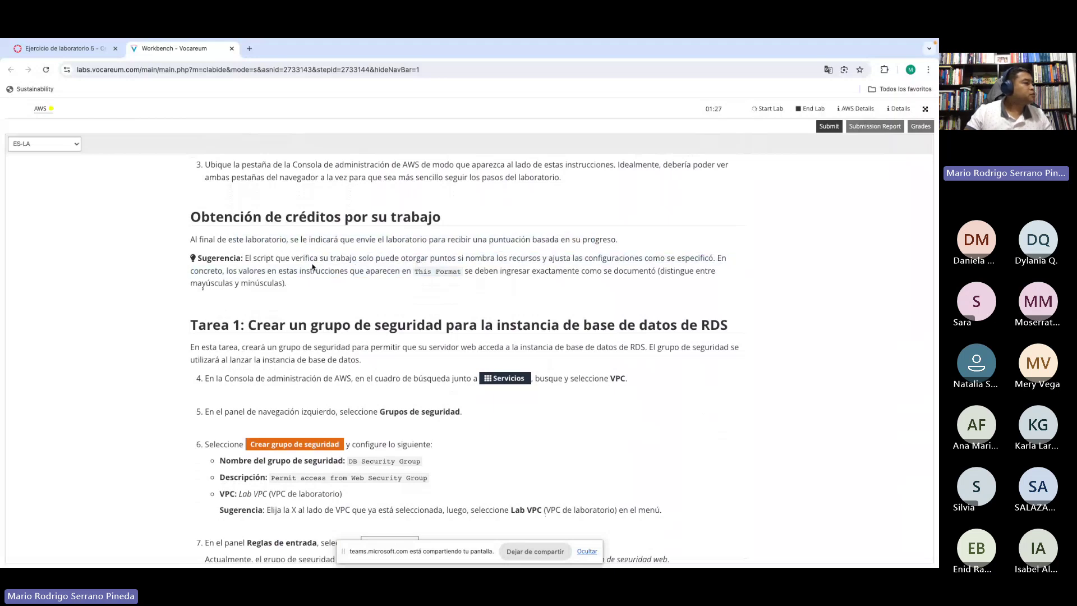
double_click(452, 239)
left_click(392, 280)
Step: Reach Tarea 1, launch the AWS Management Console tab, then return to Workbench
scroll(392, 279, "down", 2)
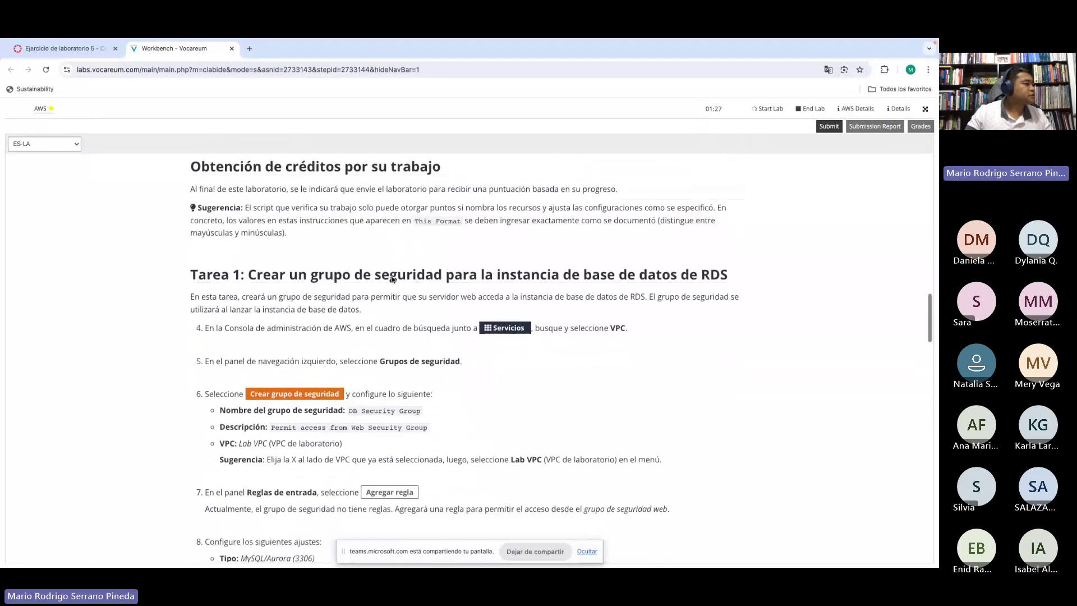
scroll(393, 280, "down", 4)
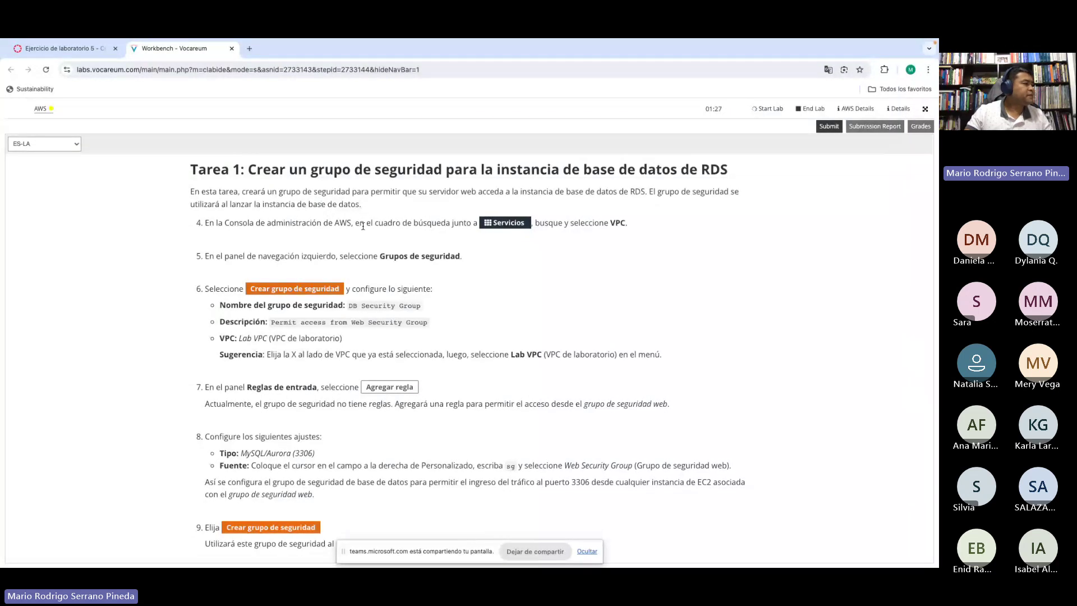
left_click_drag(547, 169, 687, 170)
left_click(686, 170)
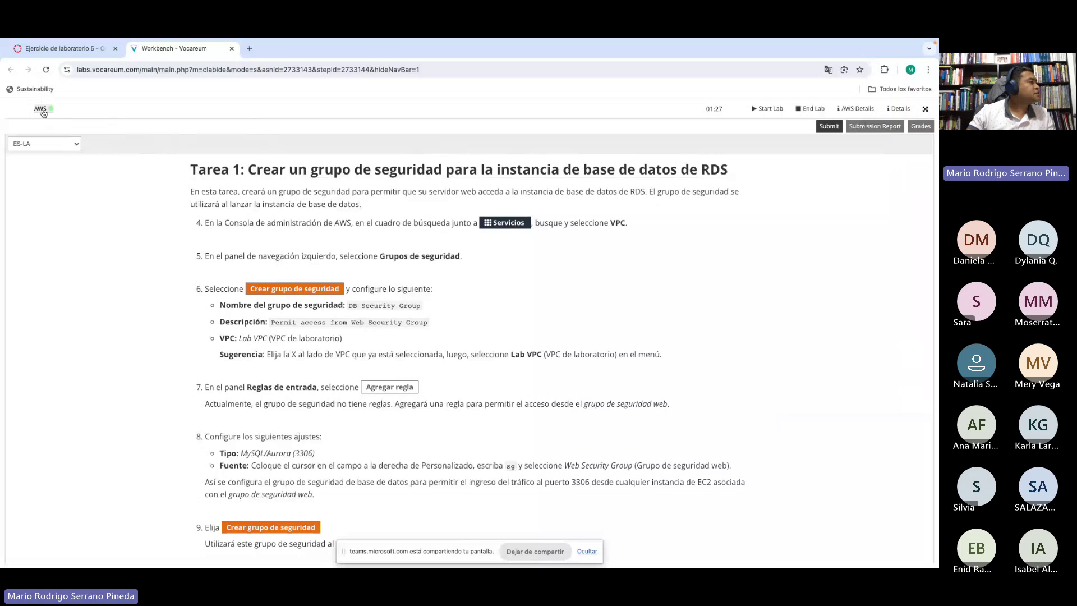
left_click(40, 110)
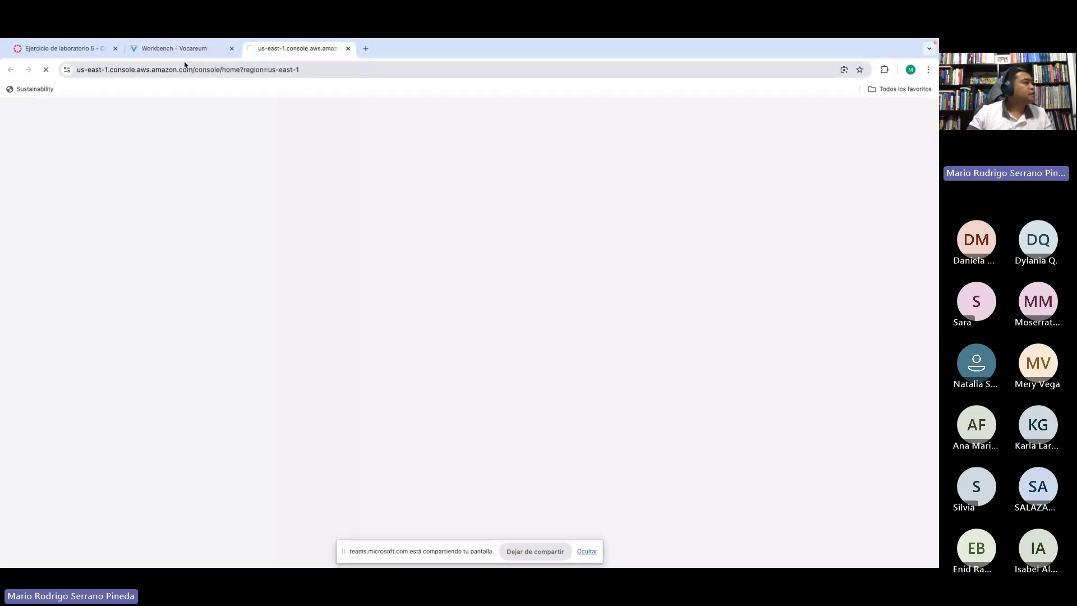
left_click(191, 54)
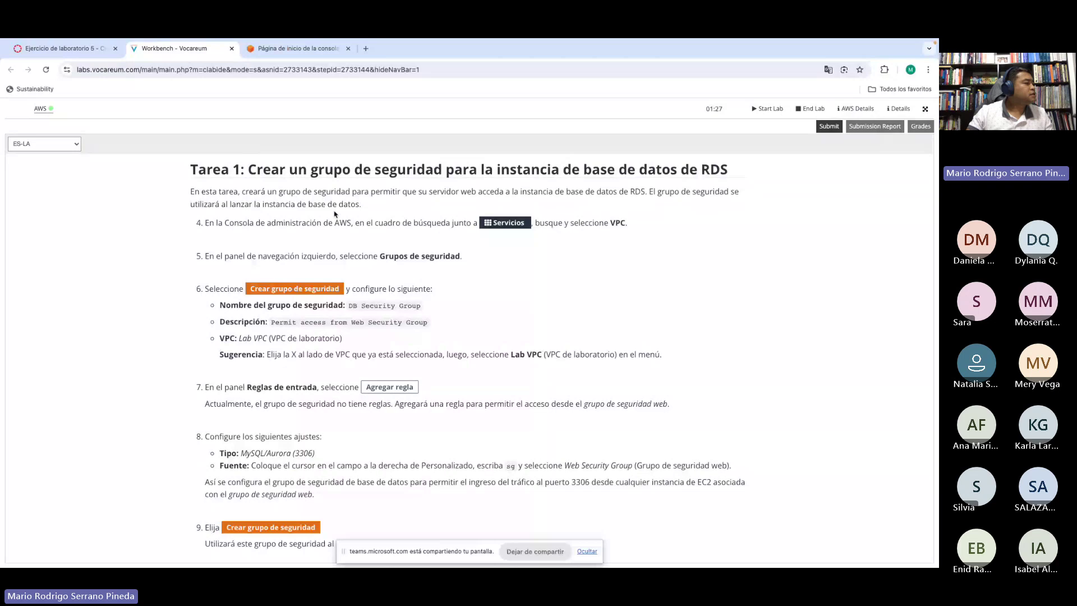
Step: Search the console for 'vpc' and open the VPC dashboard in its own tab
scroll(392, 219, "down", 1)
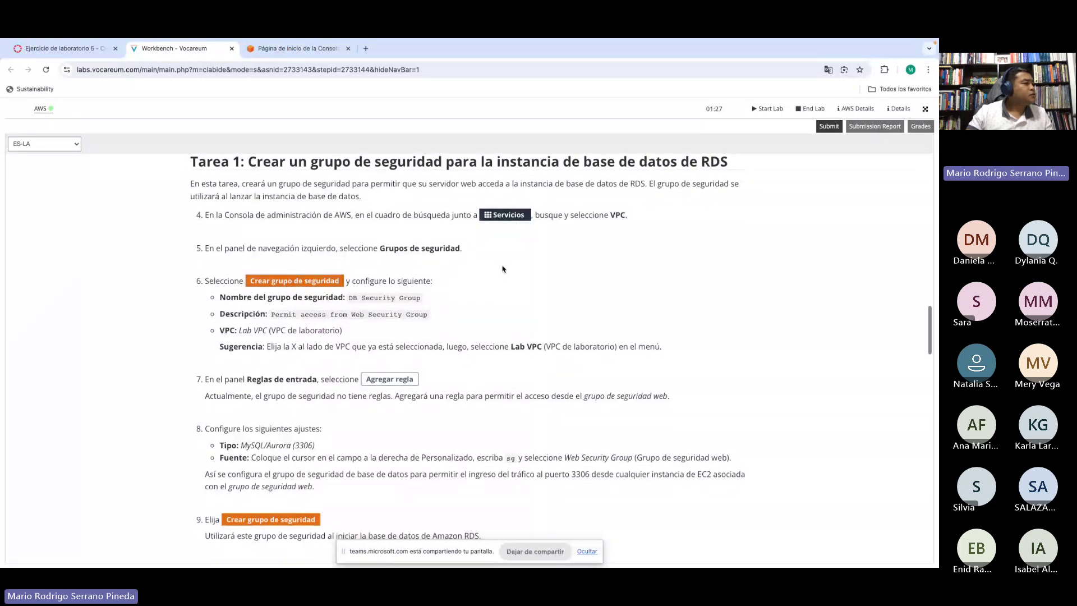
scroll(503, 265, "down", 1)
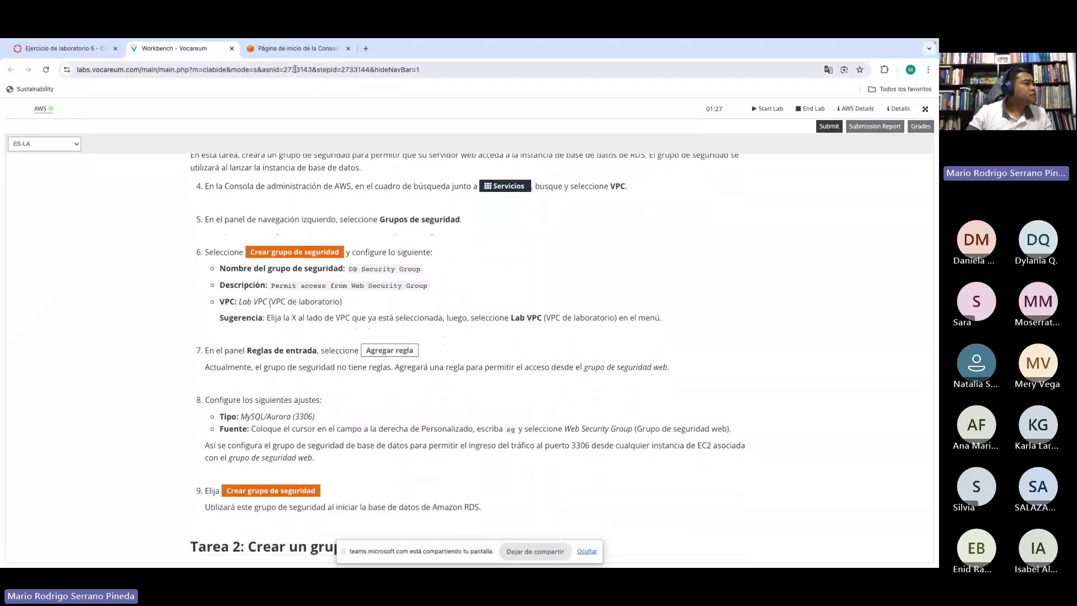
left_click(287, 49)
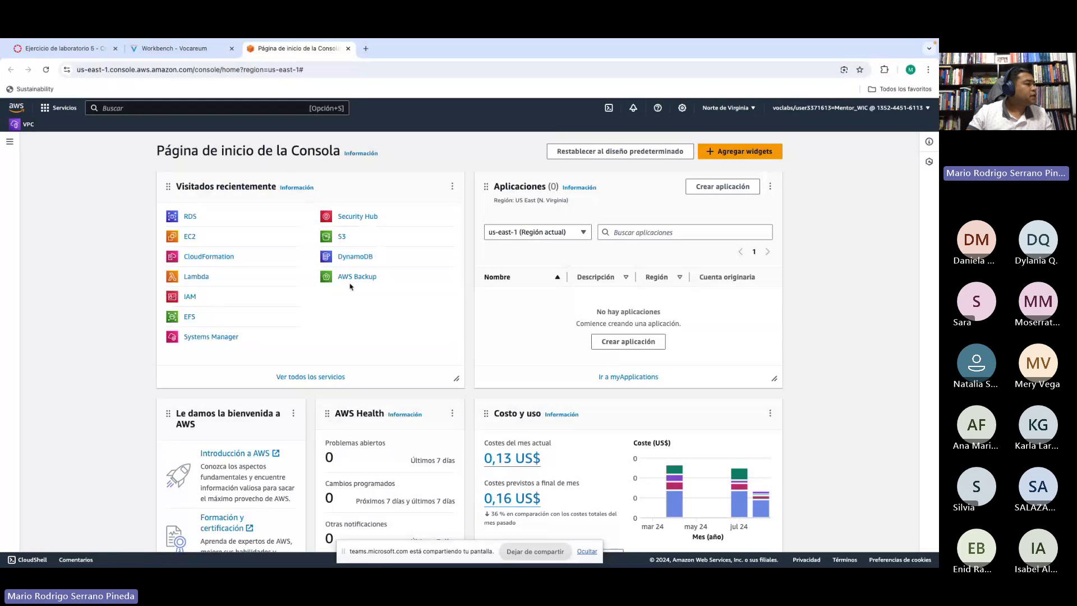
left_click(150, 50)
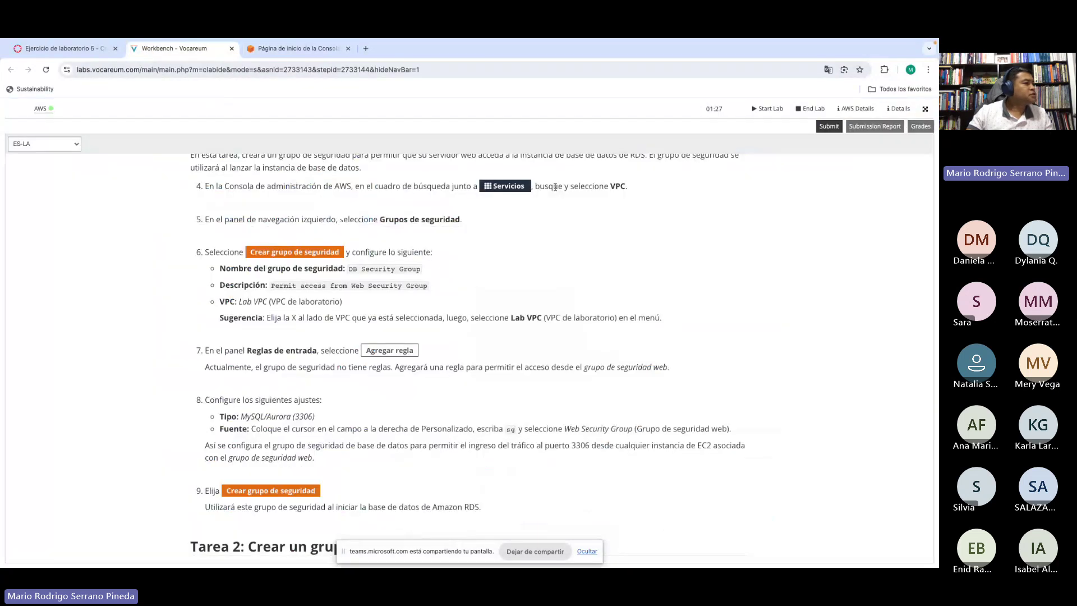
left_click(285, 50)
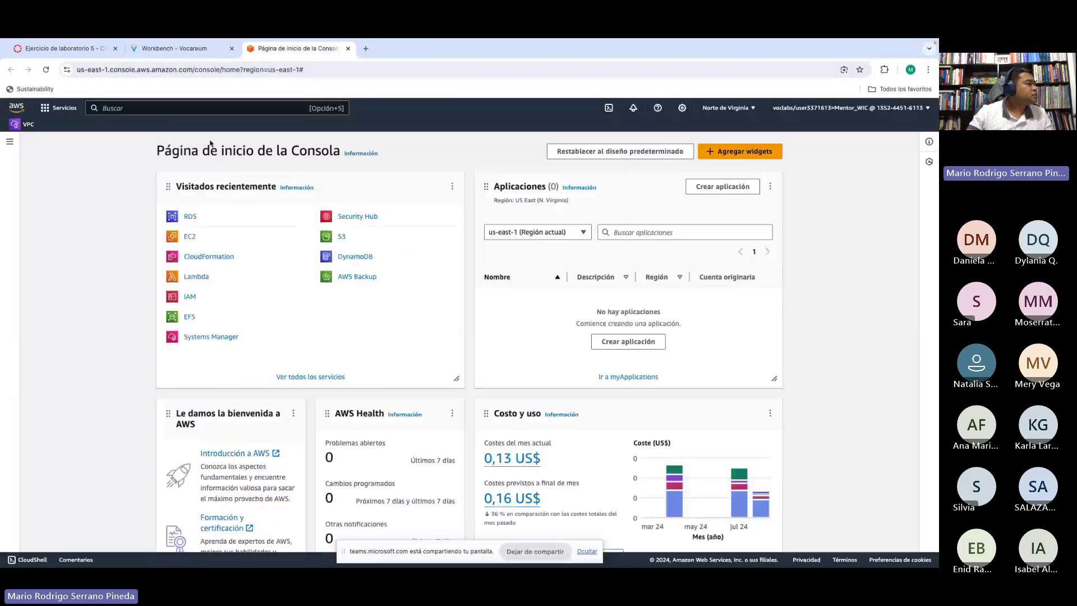
left_click(138, 108)
type("vpc")
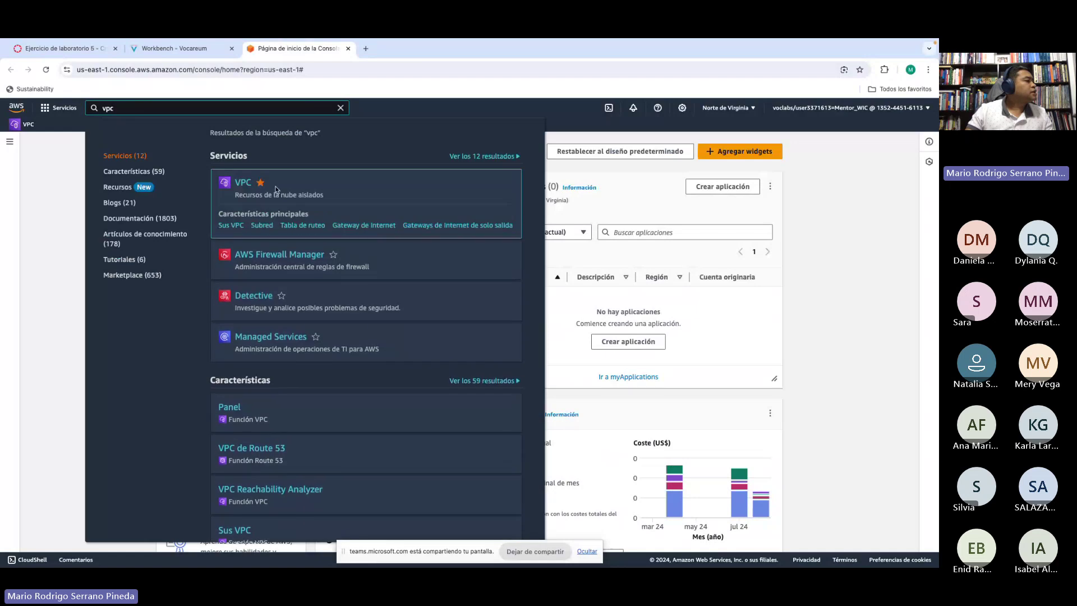
middle_click(240, 185)
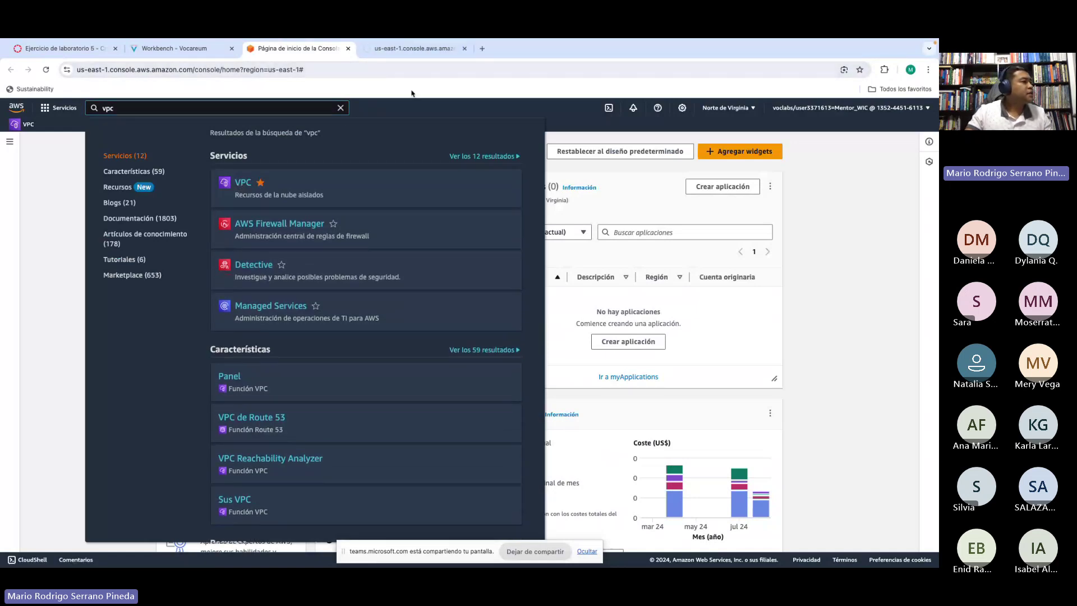
left_click(341, 109)
left_click(406, 50)
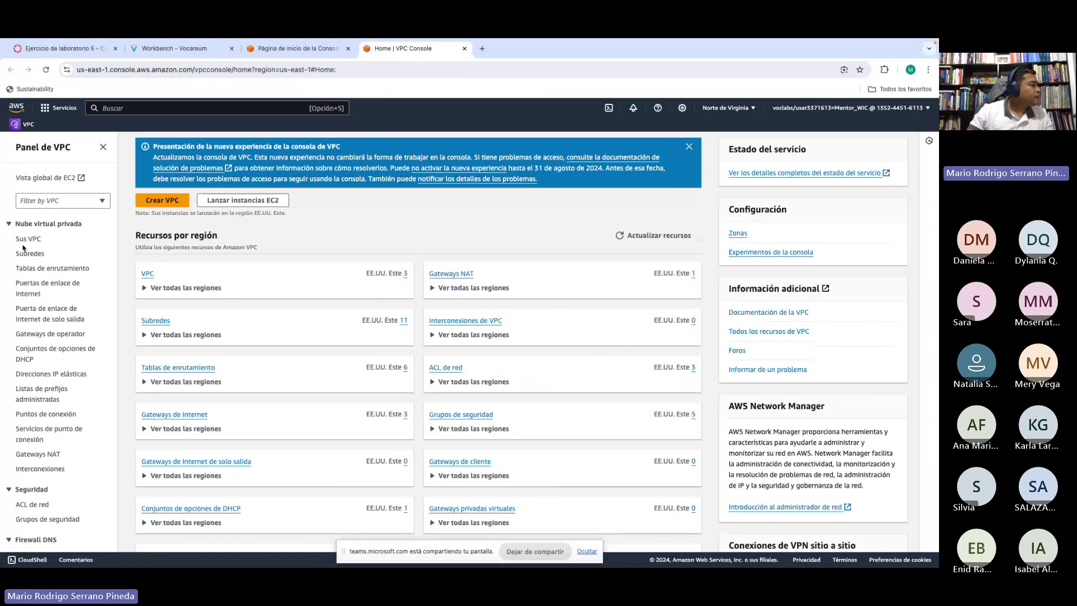
Step: Open 'Grupos de seguridad' under Seguridad in the VPC sidebar
scroll(49, 254, "down", 5)
scroll(49, 254, "up", 5)
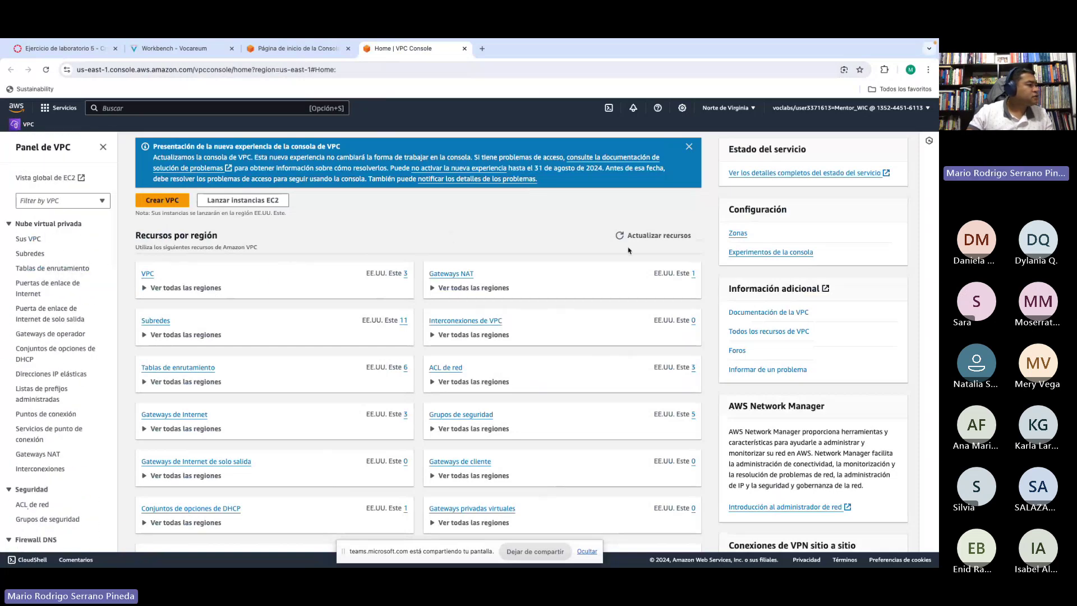
scroll(629, 251, "down", 3)
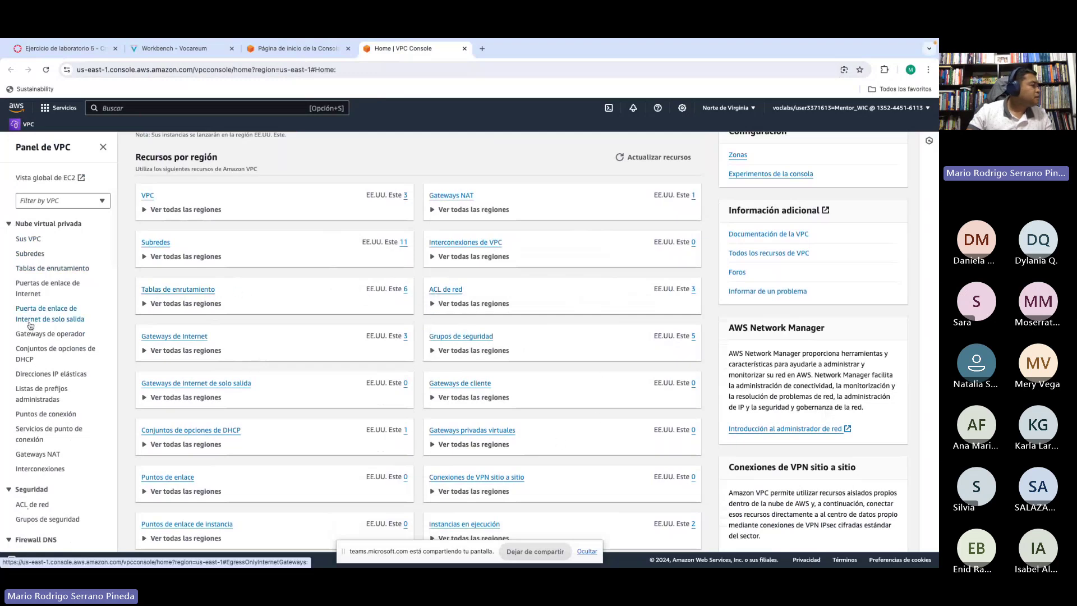
scroll(30, 326, "down", 3)
scroll(30, 326, "down", 3)
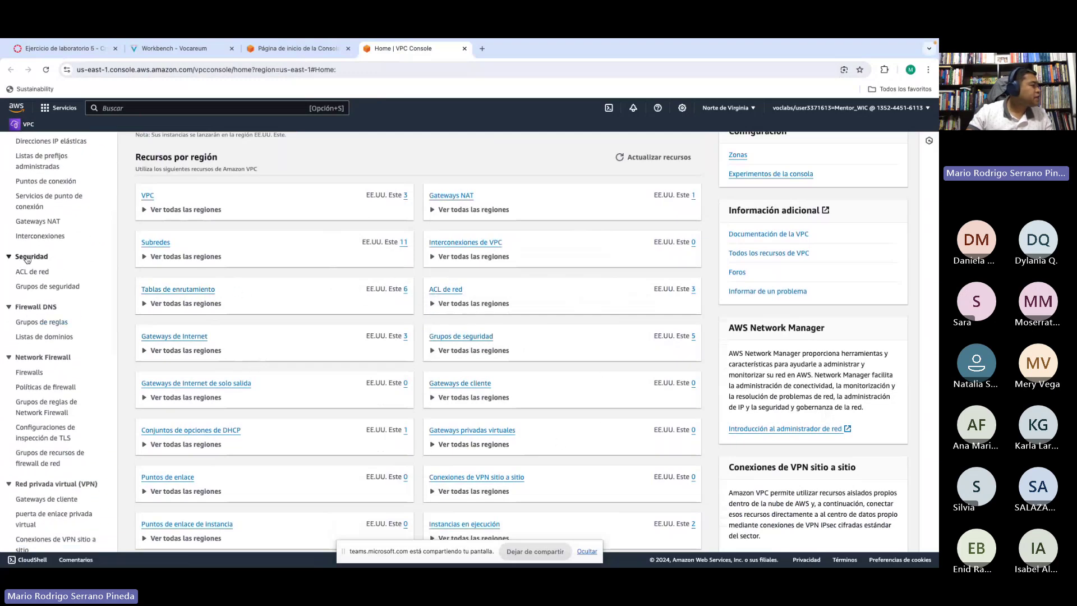
left_click(34, 288)
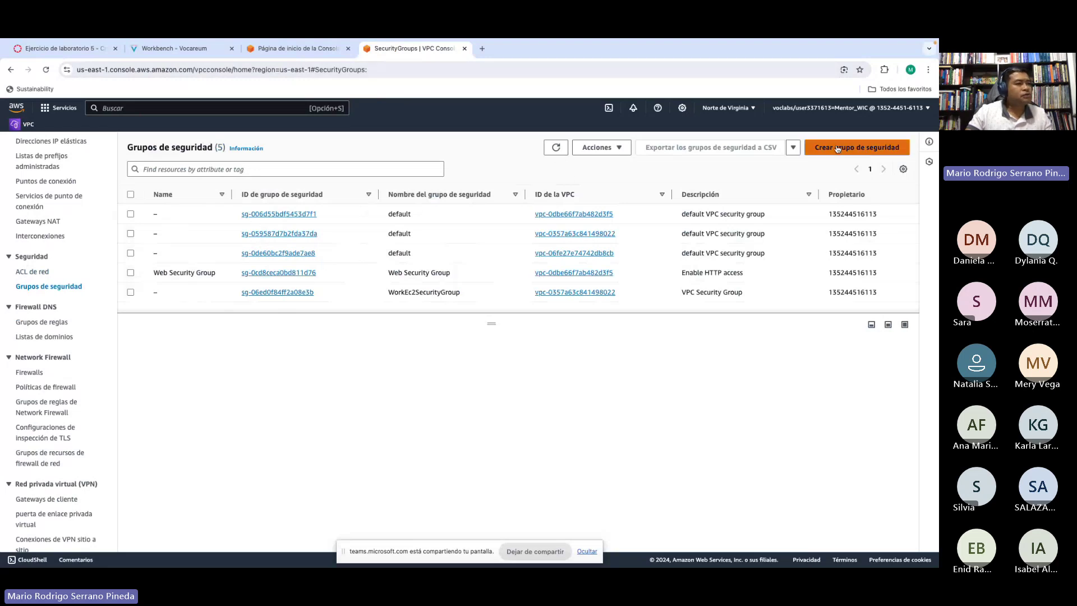
Step: Create a new security group named 'DB Security Group', copied from the instructions
left_click(858, 148)
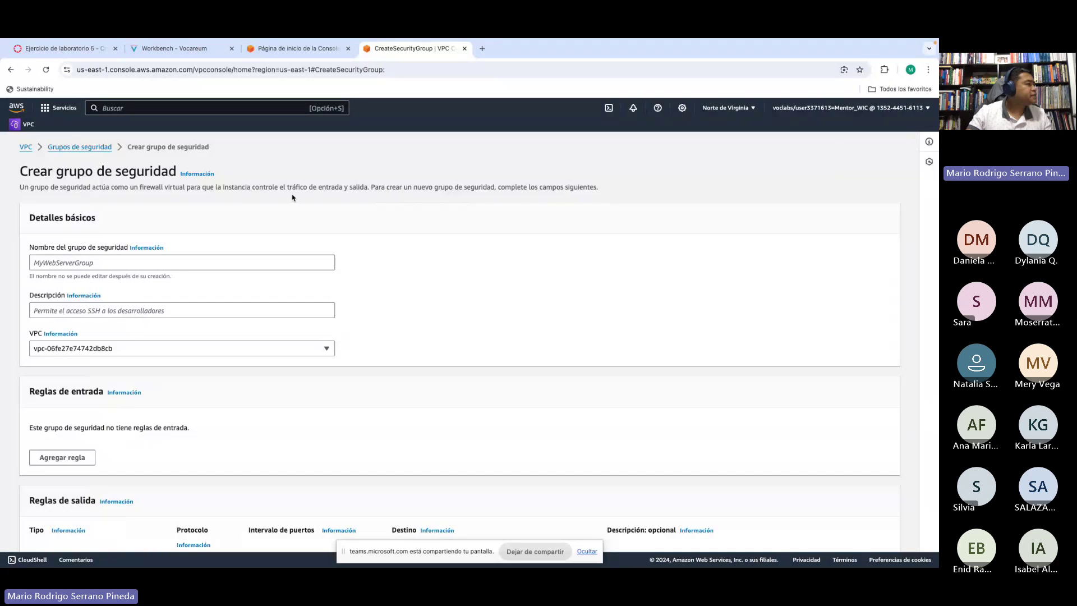
left_click(79, 261)
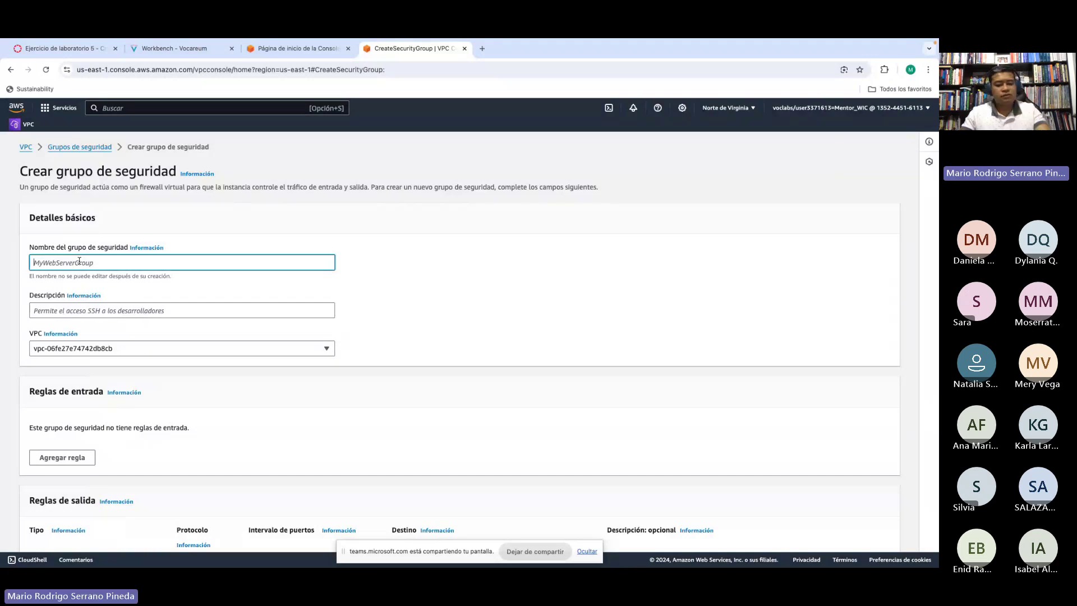
type("LabELB-1646692734.us-east-1.elb.amazonaws.com")
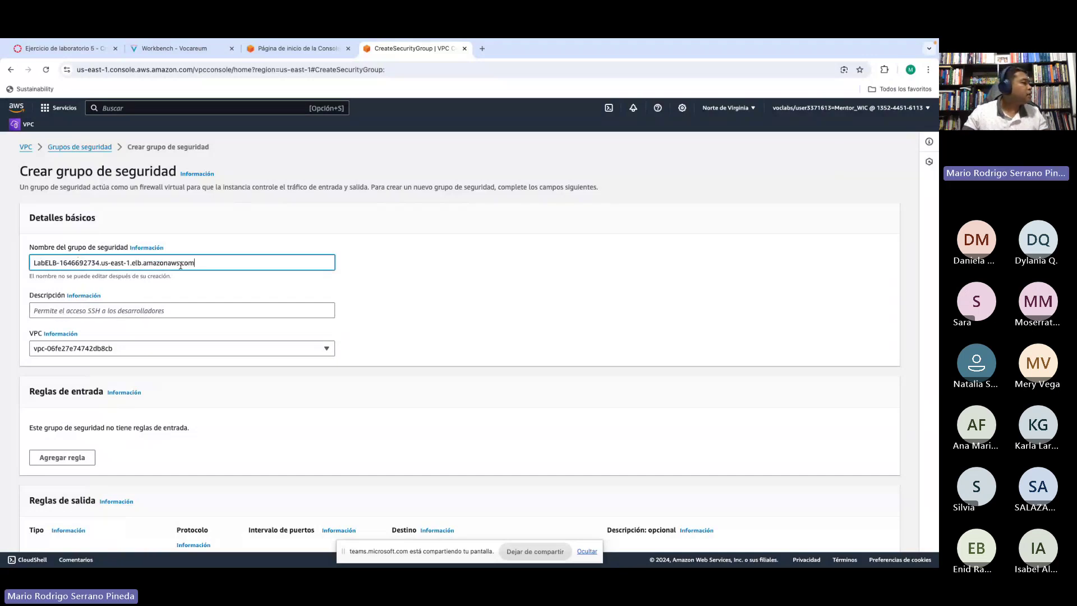
left_click_drag(202, 263, 1, 258)
key("BackSpace")
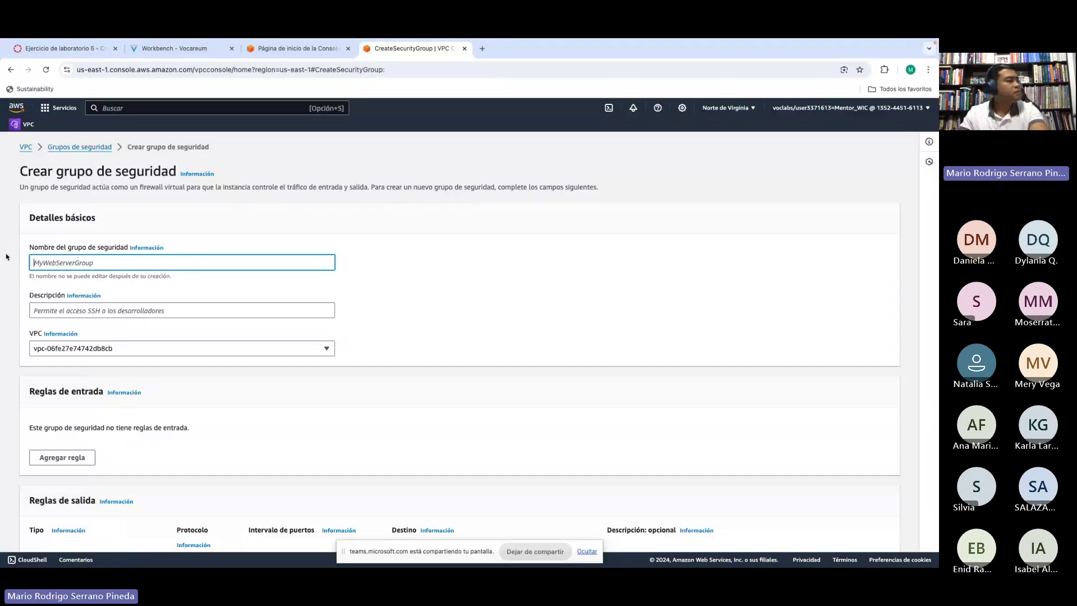
left_click(184, 51)
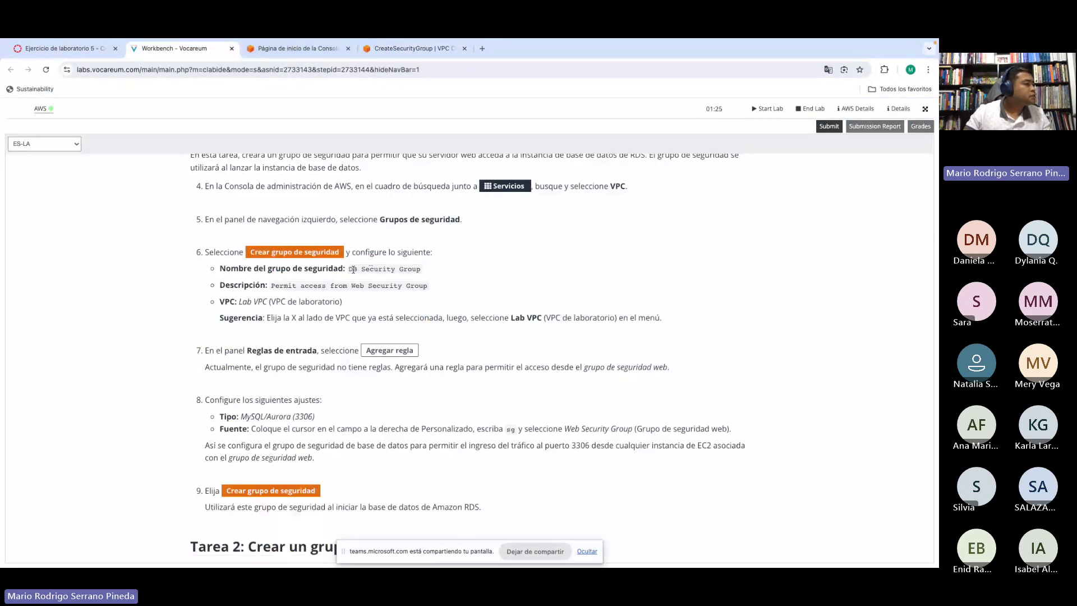
left_click_drag(349, 269, 422, 271)
key("super+c")
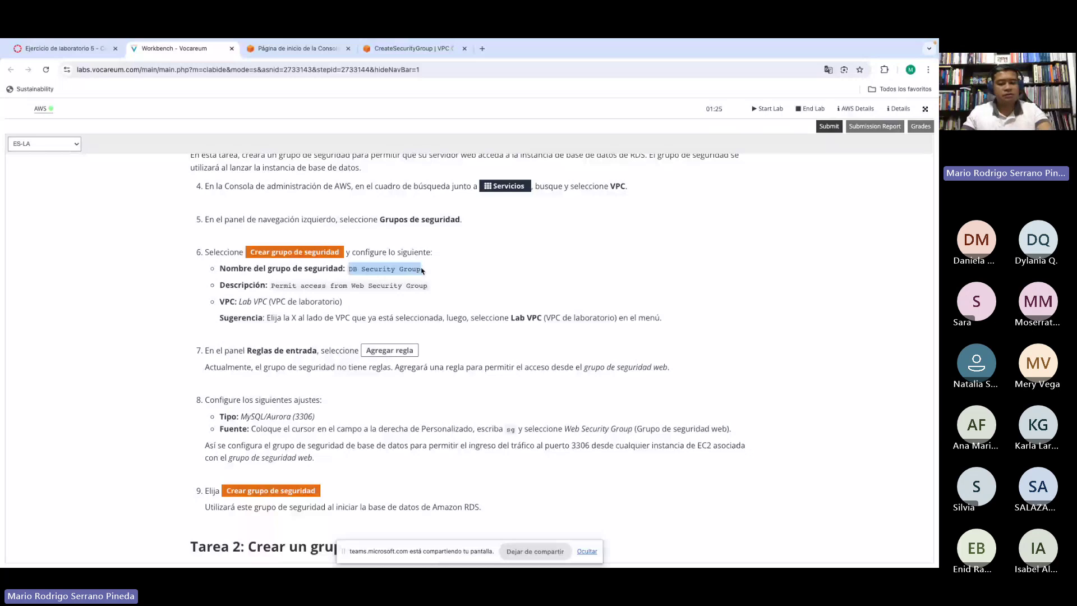
left_click(412, 48)
key("super+v")
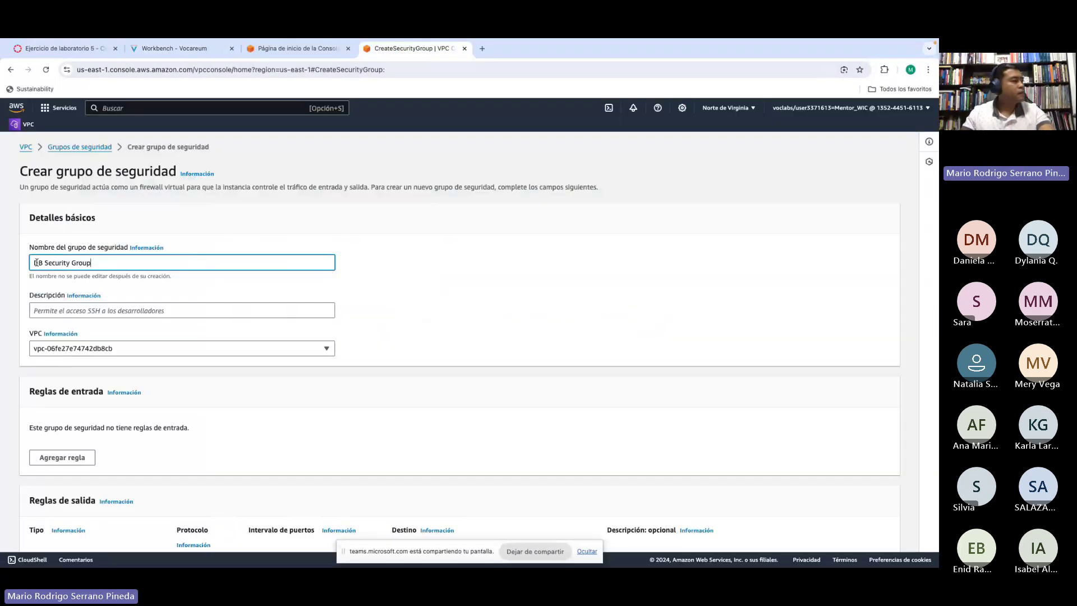
key("Tab")
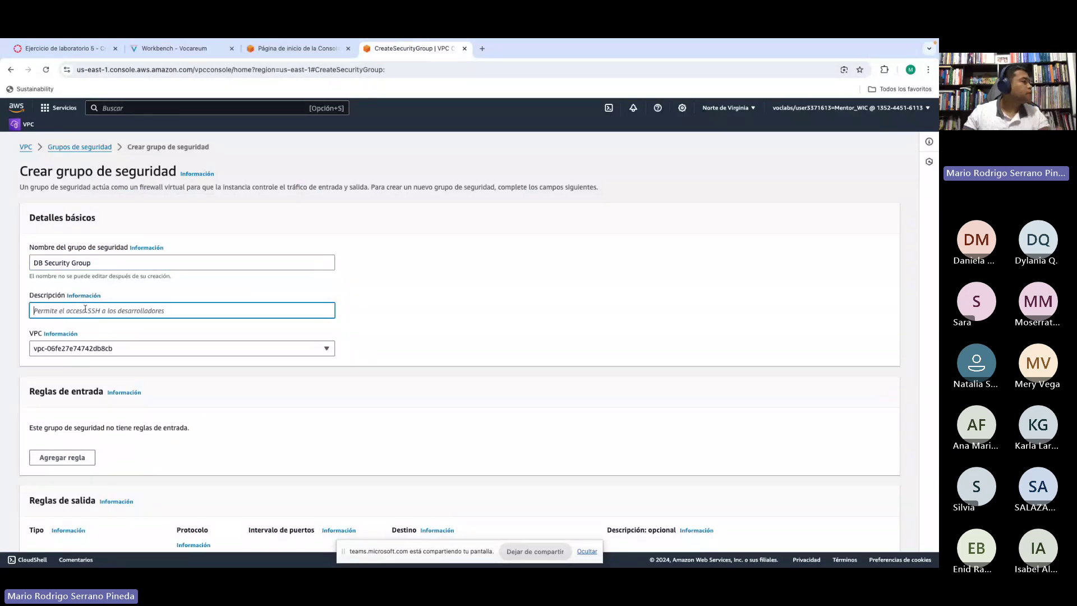
Step: Describe it as 'Permit access from Web Security Group' and assign it to Lab VPC
left_click(157, 46)
left_click_drag(272, 286, 426, 285)
key("super+c")
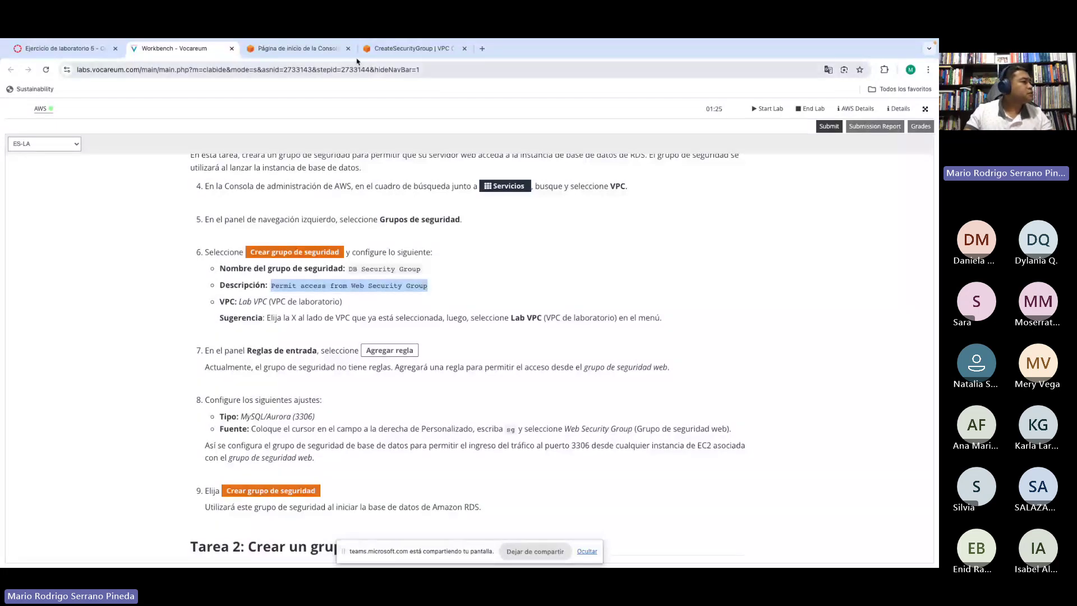
left_click(404, 48)
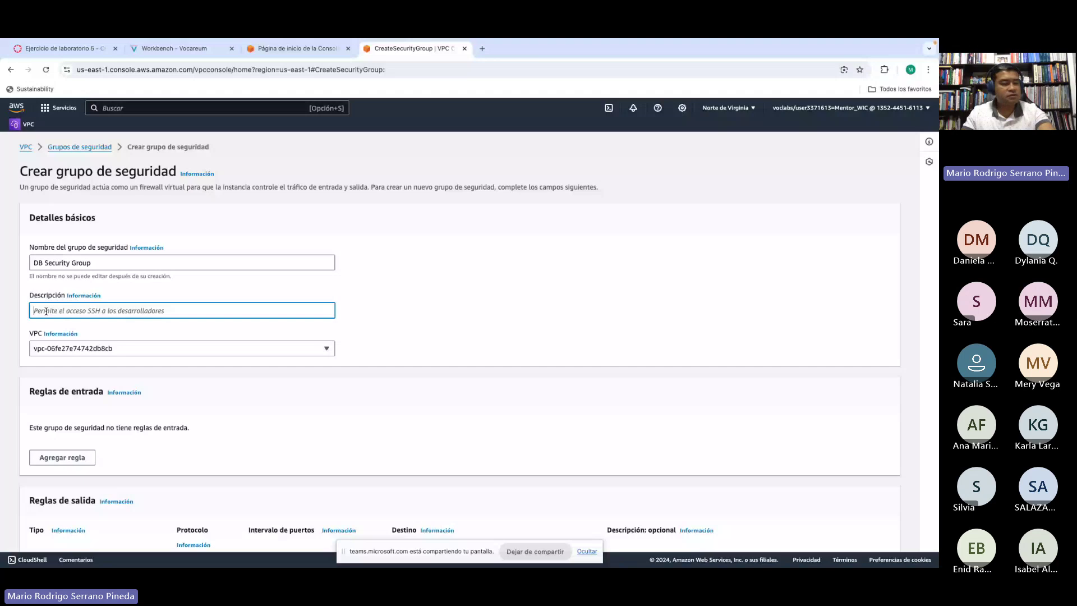
key("super+v")
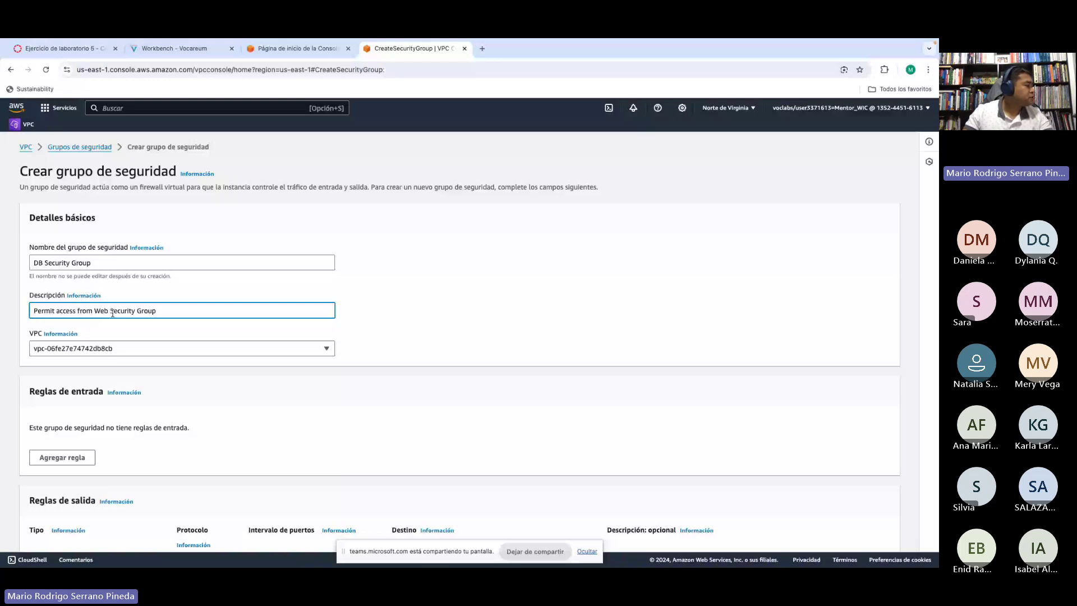
left_click(108, 348)
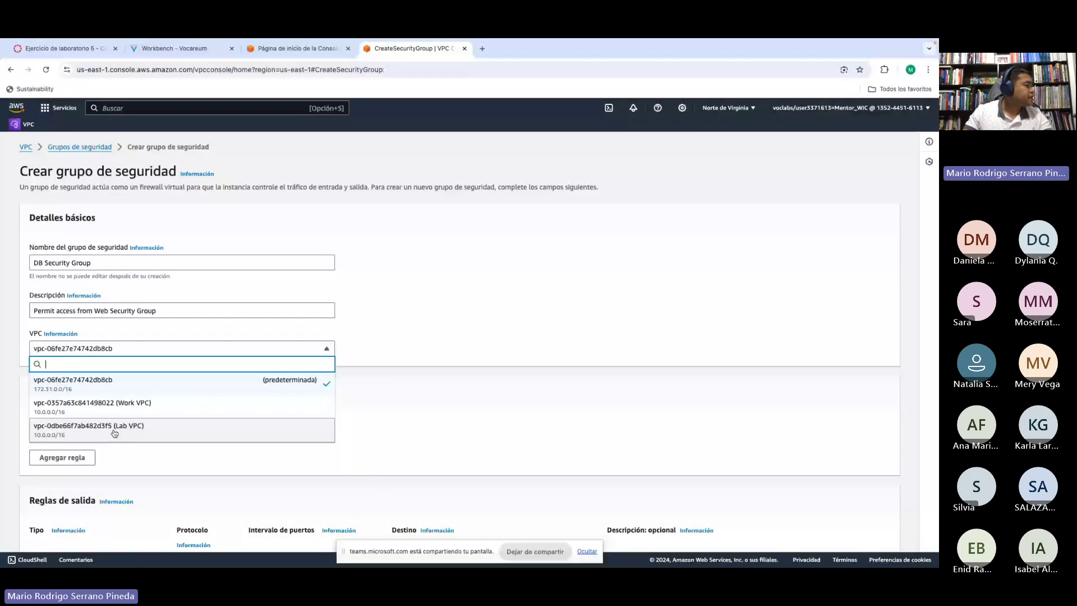
left_click(115, 429)
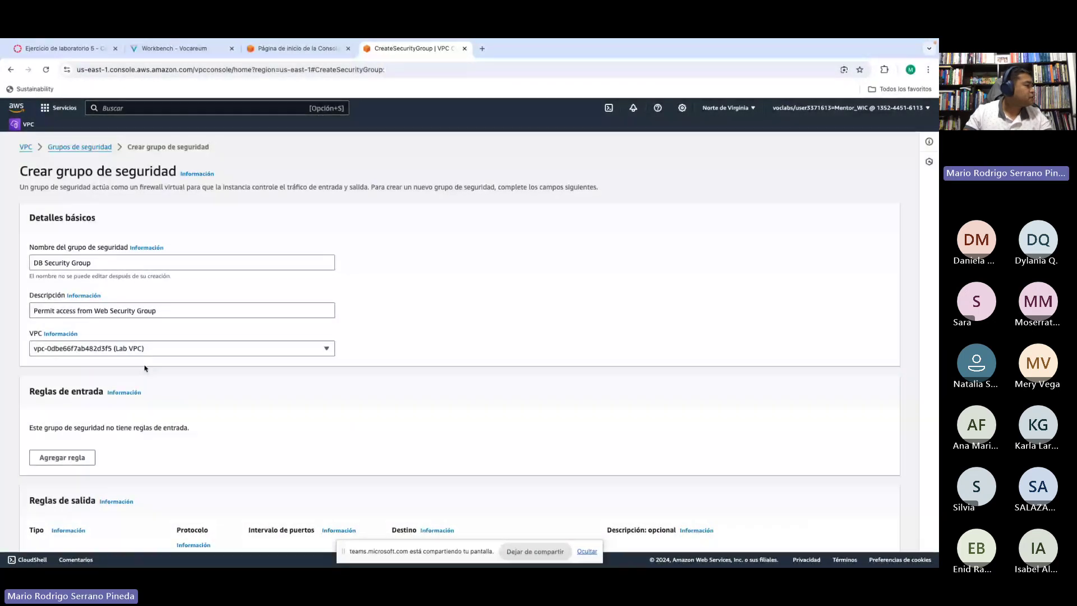
Step: Add an inbound rule of type MYSQL/Aurora (port 3306), found by searching 'aurora'
scroll(144, 365, "down", 2)
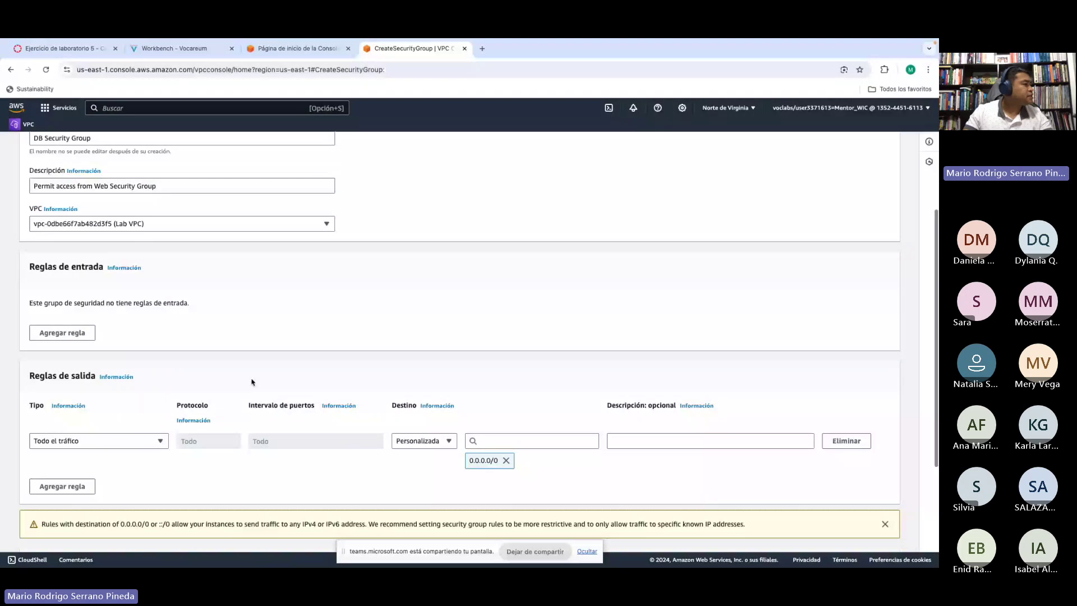
left_click(64, 332)
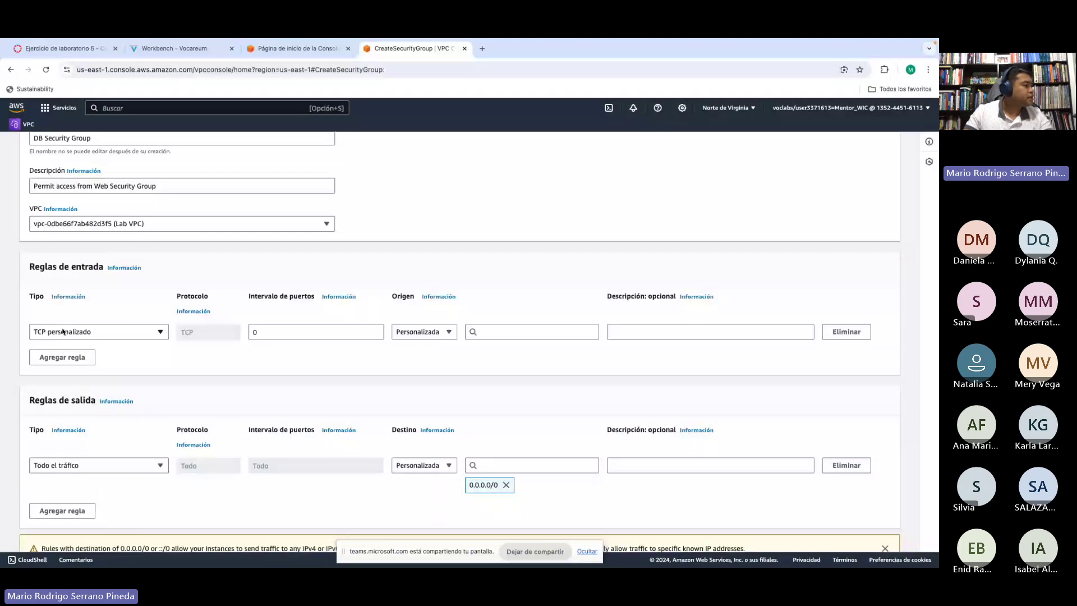
key("ctrl+2")
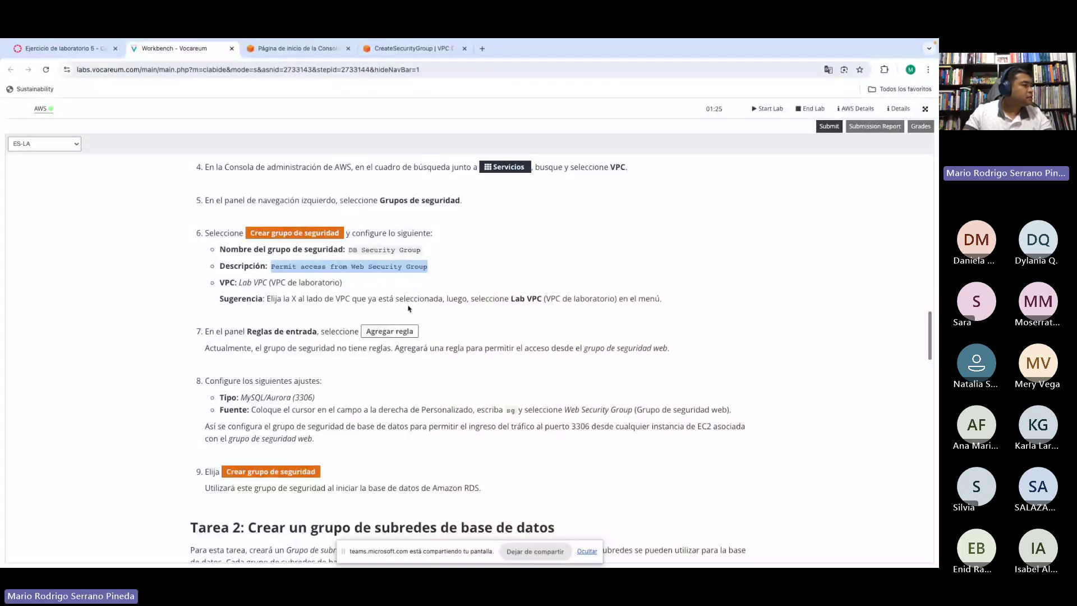
scroll(409, 309, "down", 1)
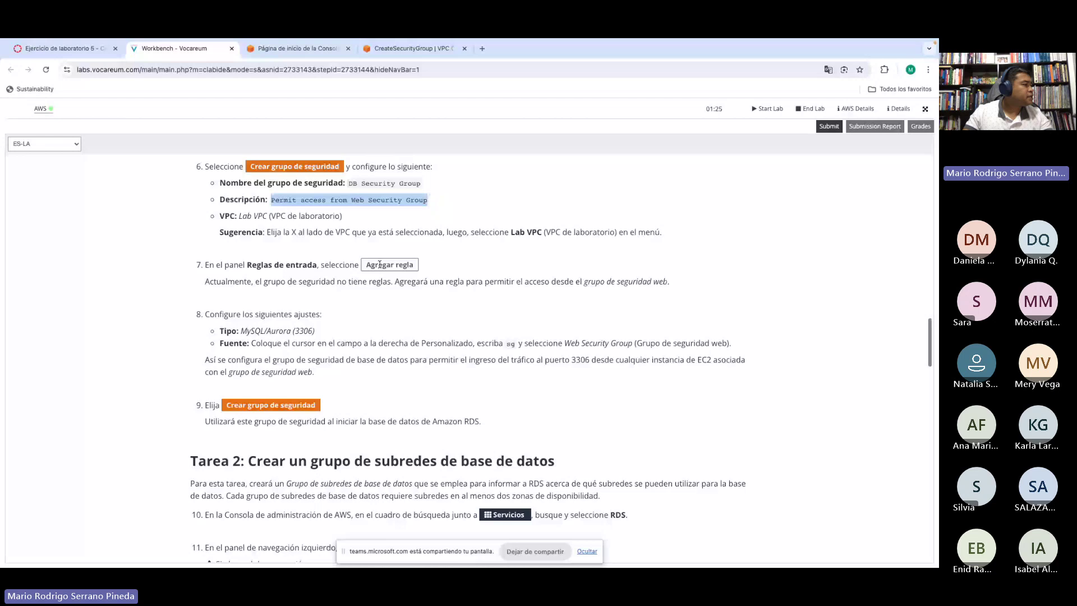
scroll(380, 264, "down", 1)
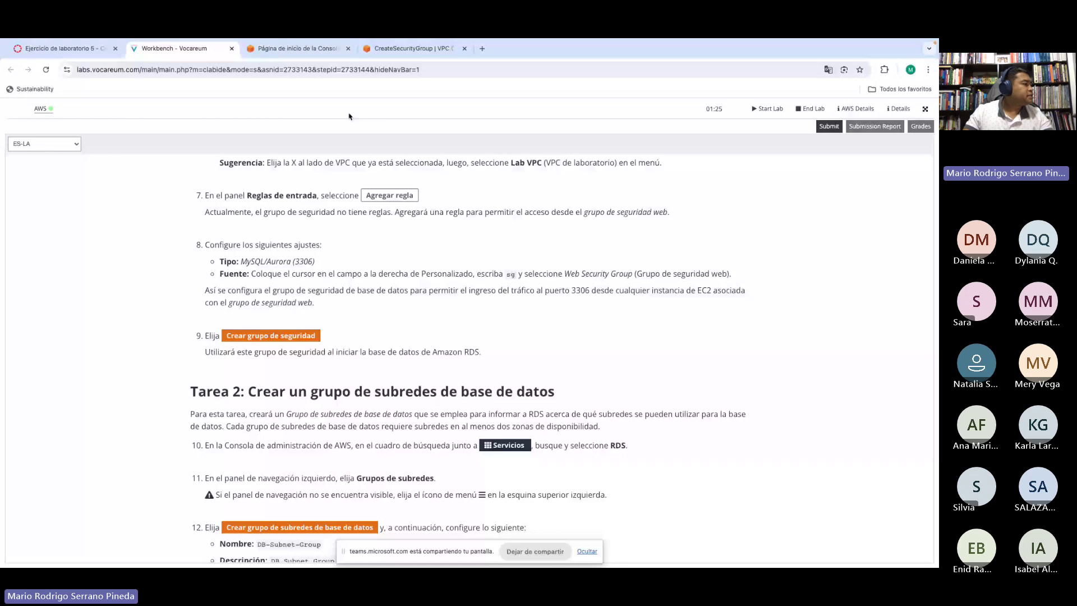
left_click(414, 49)
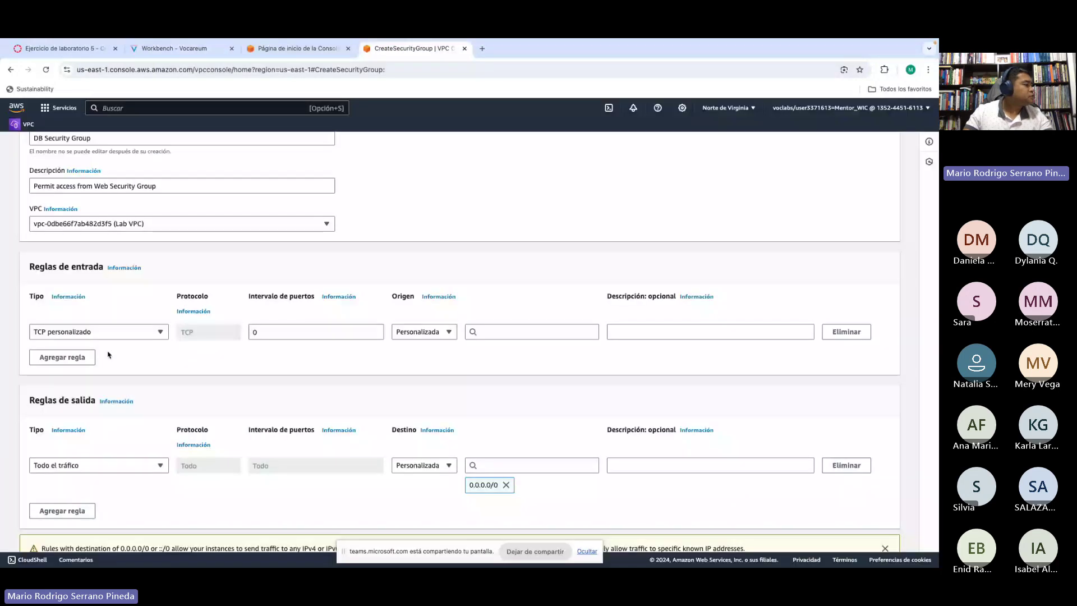
left_click(78, 332)
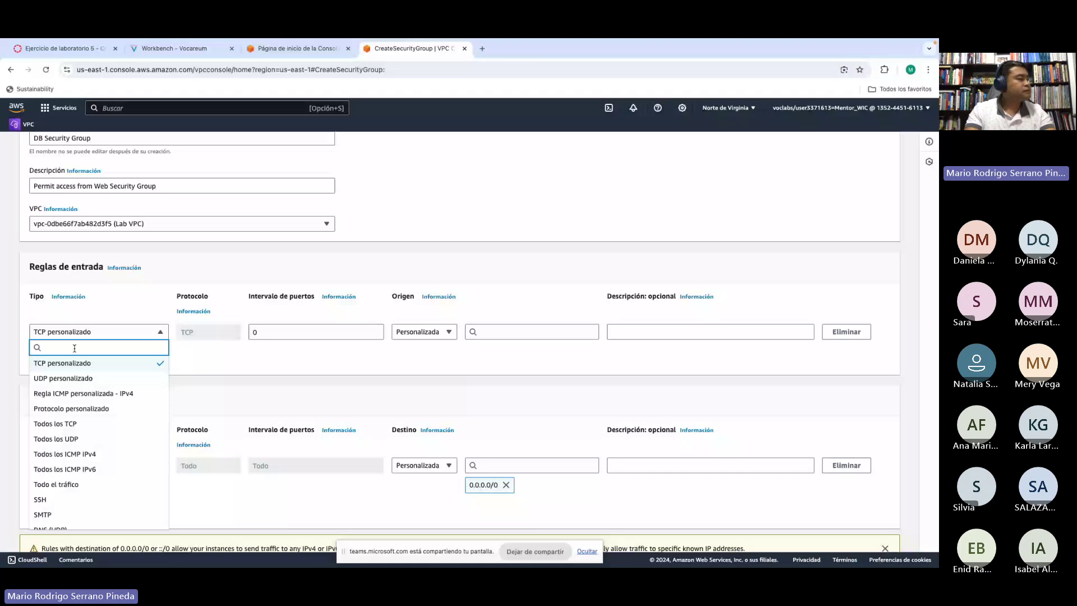
type("aurora")
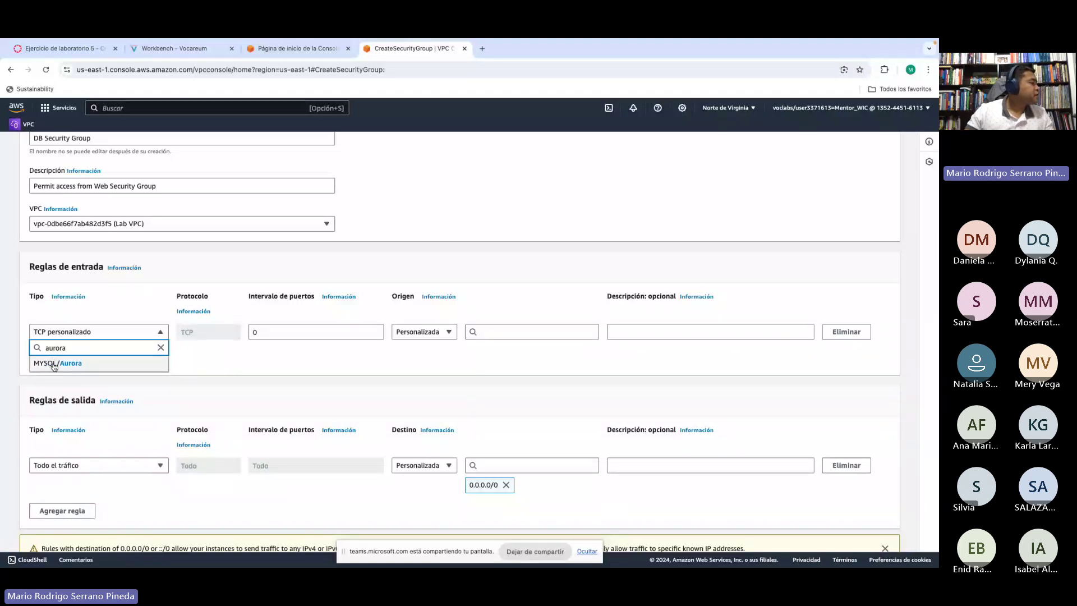
left_click(56, 365)
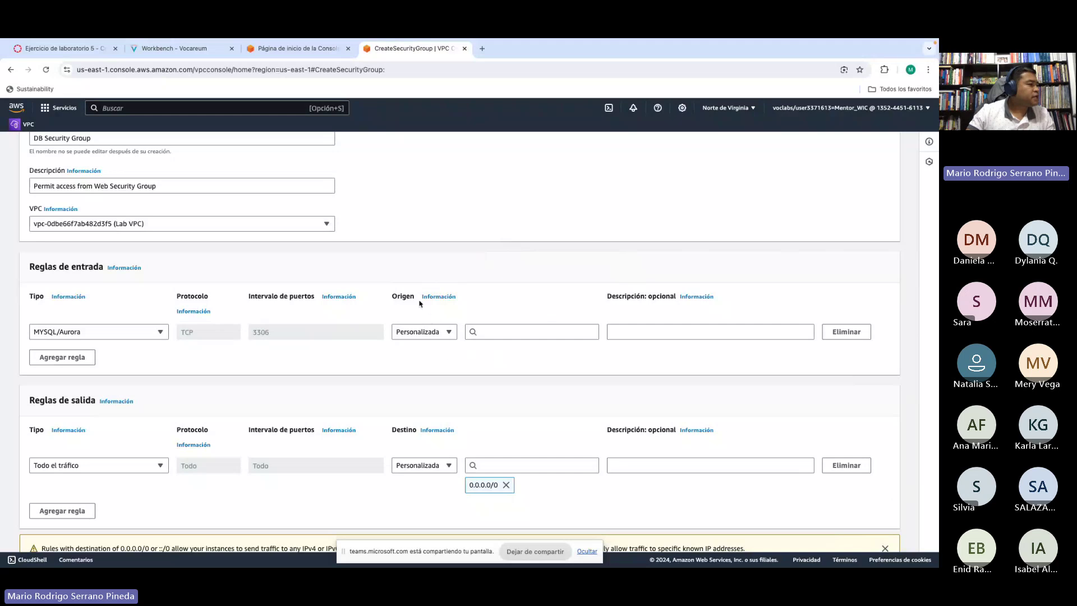
Step: Set the MYSQL/Aurora rule's source to the Web Security Group
left_click(488, 332)
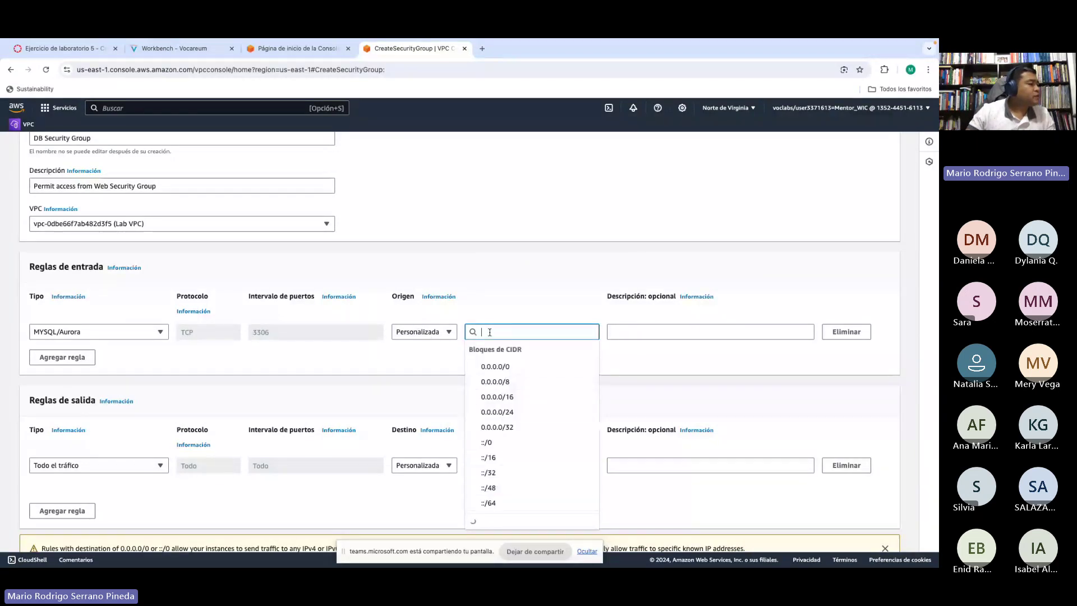
left_click(474, 298)
left_click(497, 331)
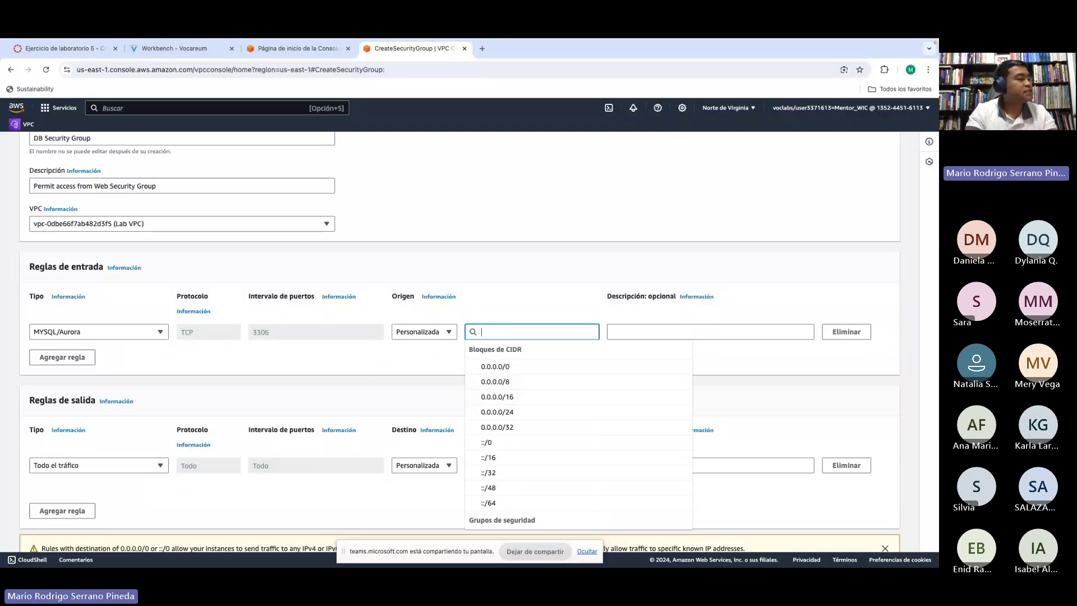
type("sg")
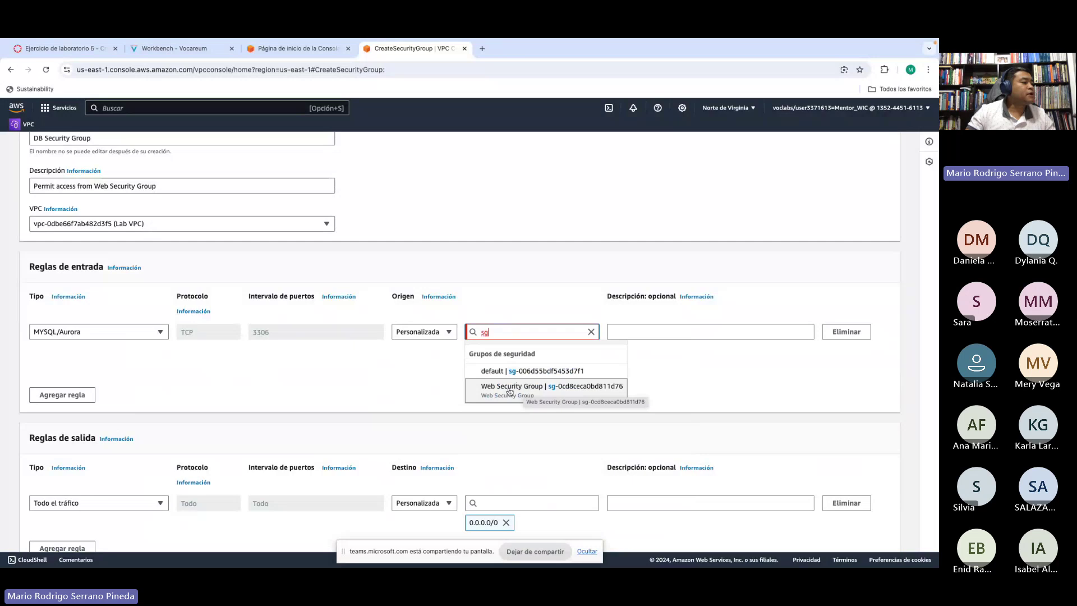
left_click(510, 391)
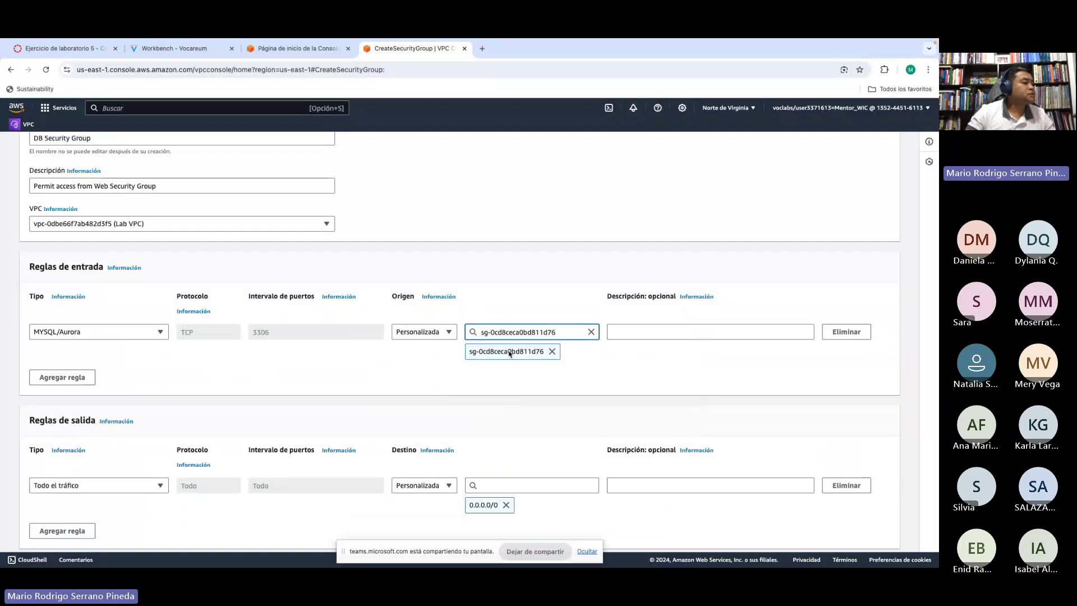
Step: Describe the rule as 'Permitir trafico de grupo de seguridad de servidores w'
left_click(634, 332)
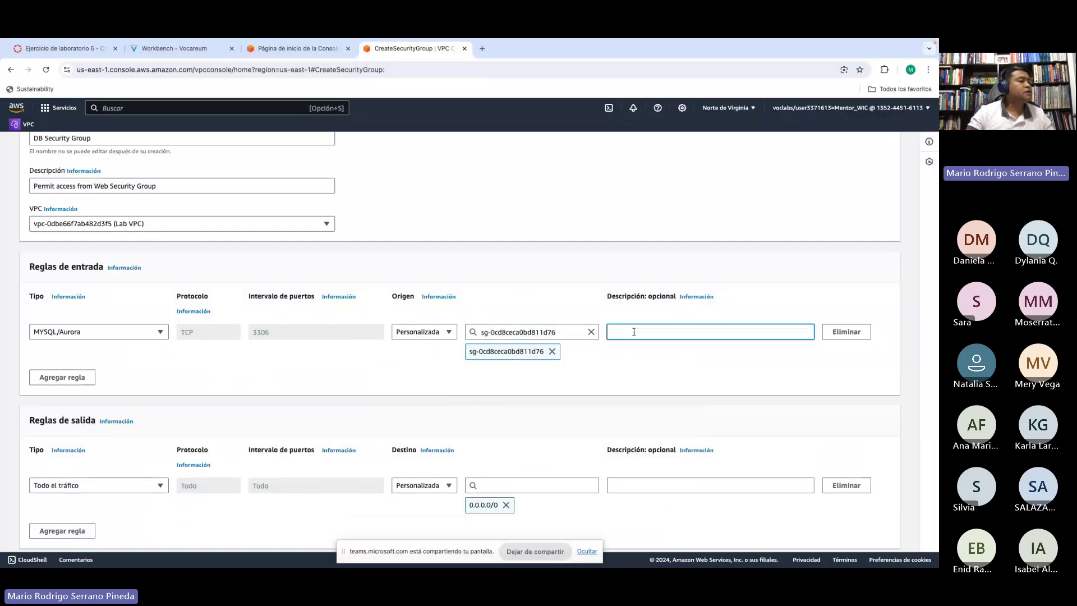
left_click(176, 49)
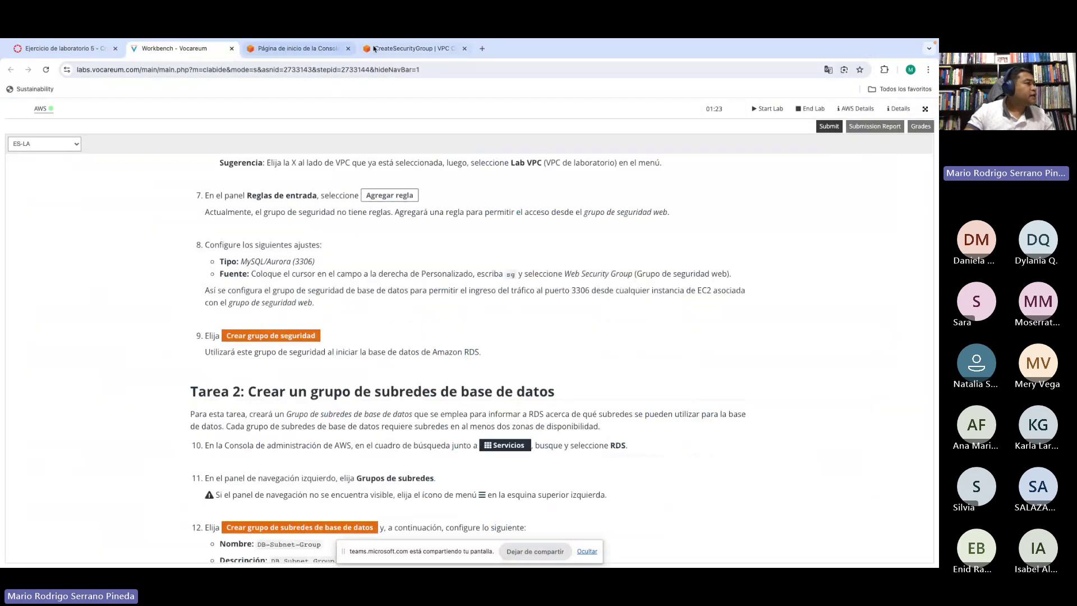
left_click(394, 50)
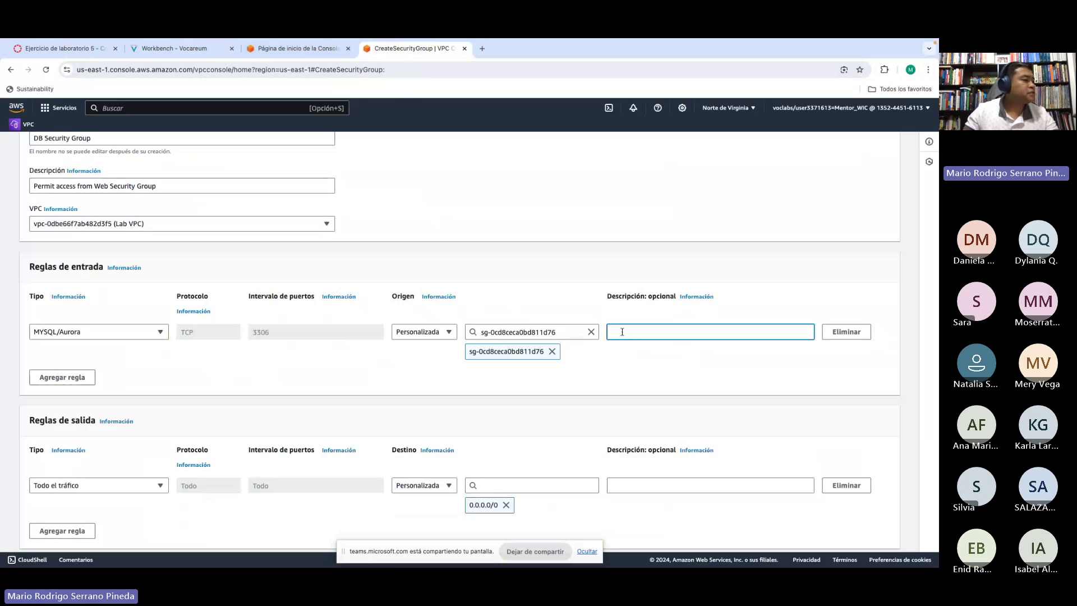
type("Permitir")
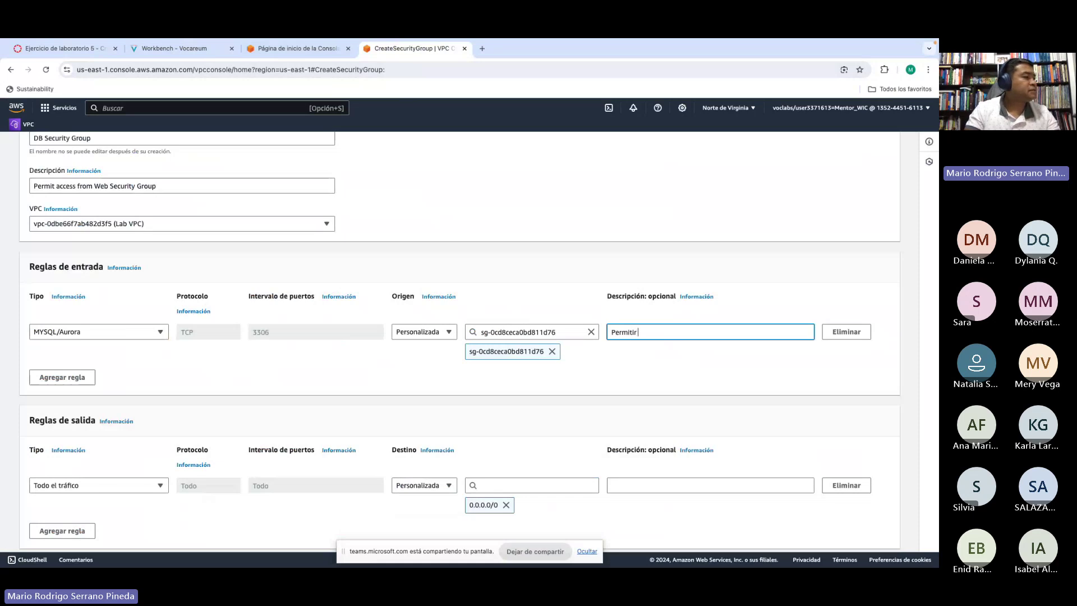
type("trafico")
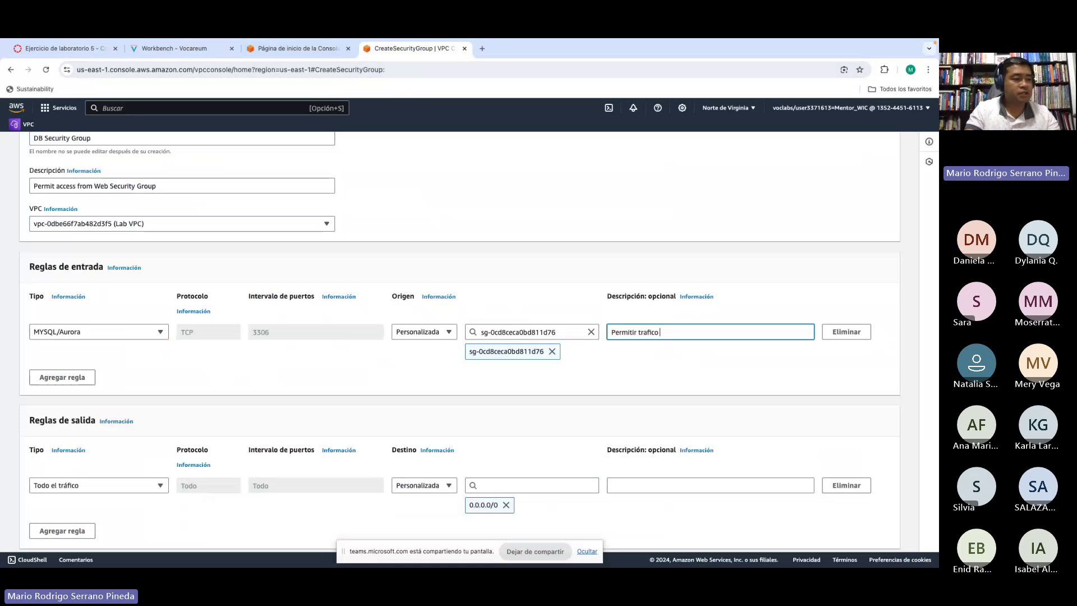
type(" de")
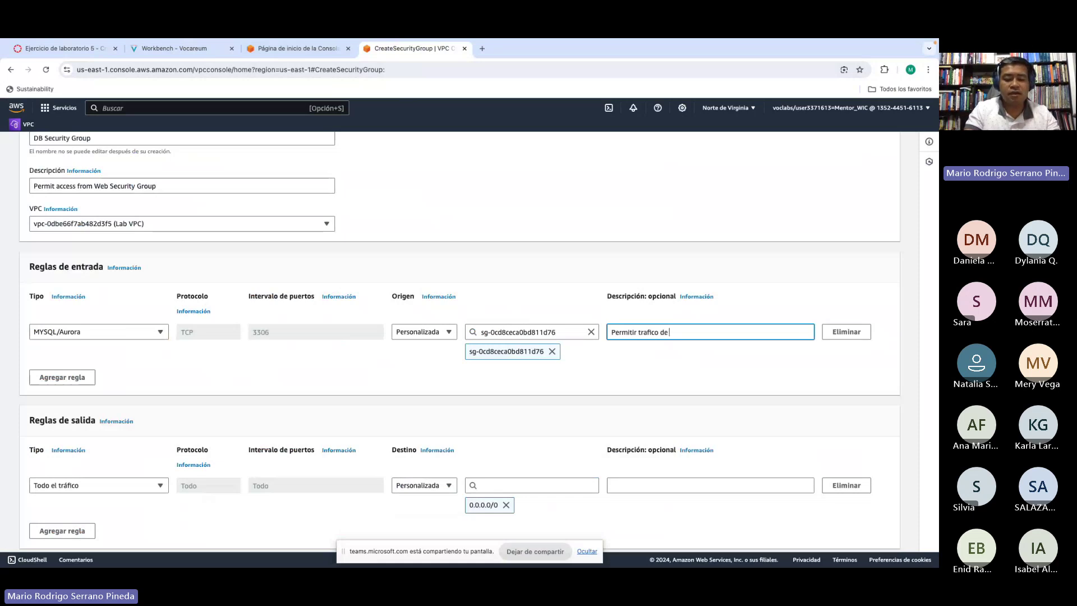
type(" grupo de segu")
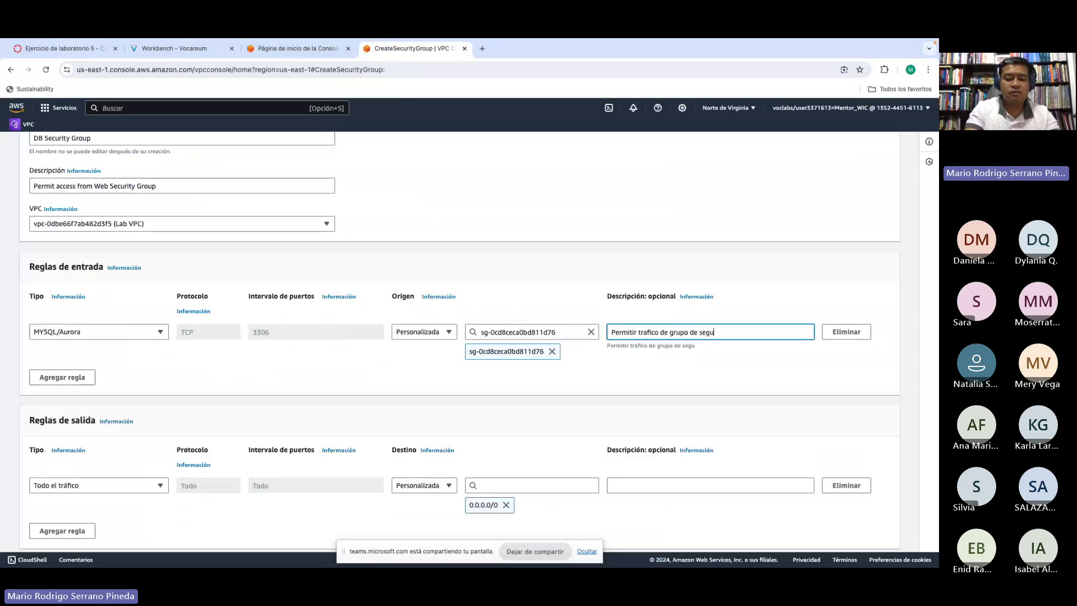
type("ridad de serv")
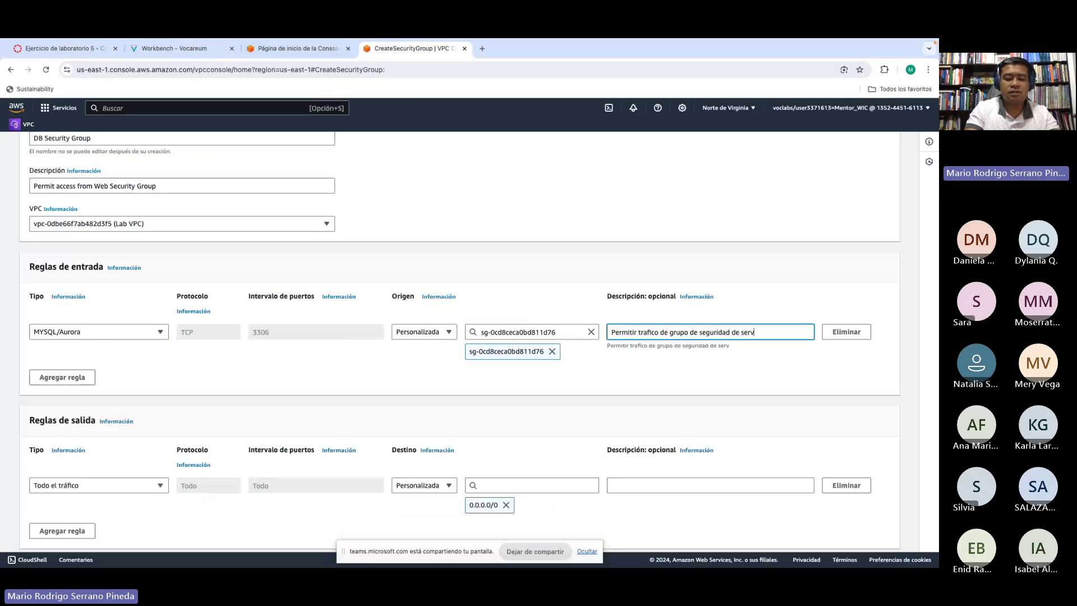
type("idores web")
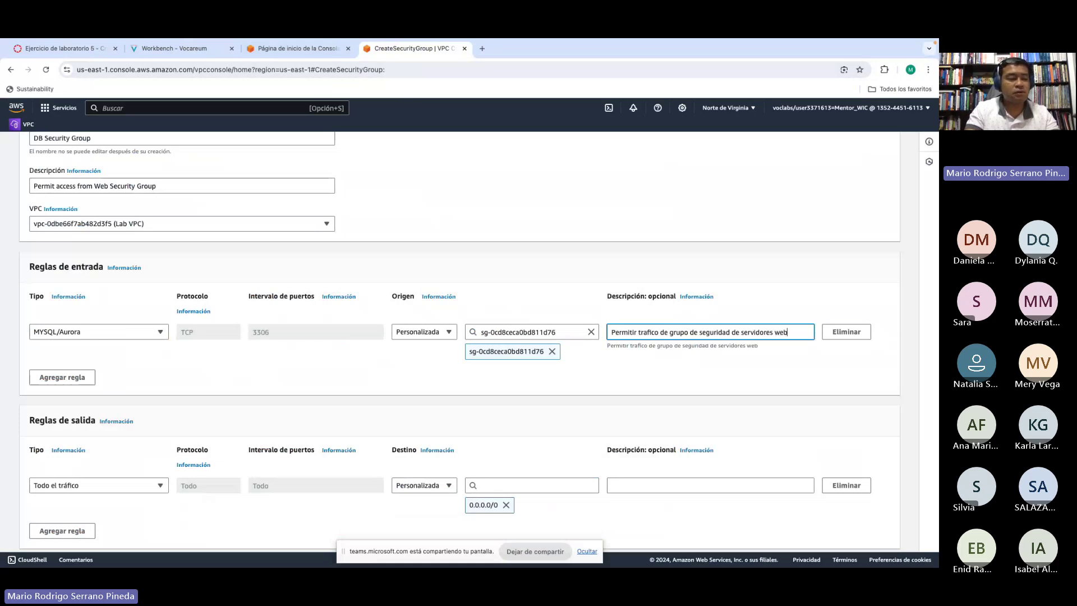
left_click(596, 387)
Step: Scroll through the form to review the outbound rules
scroll(582, 387, "down", 3)
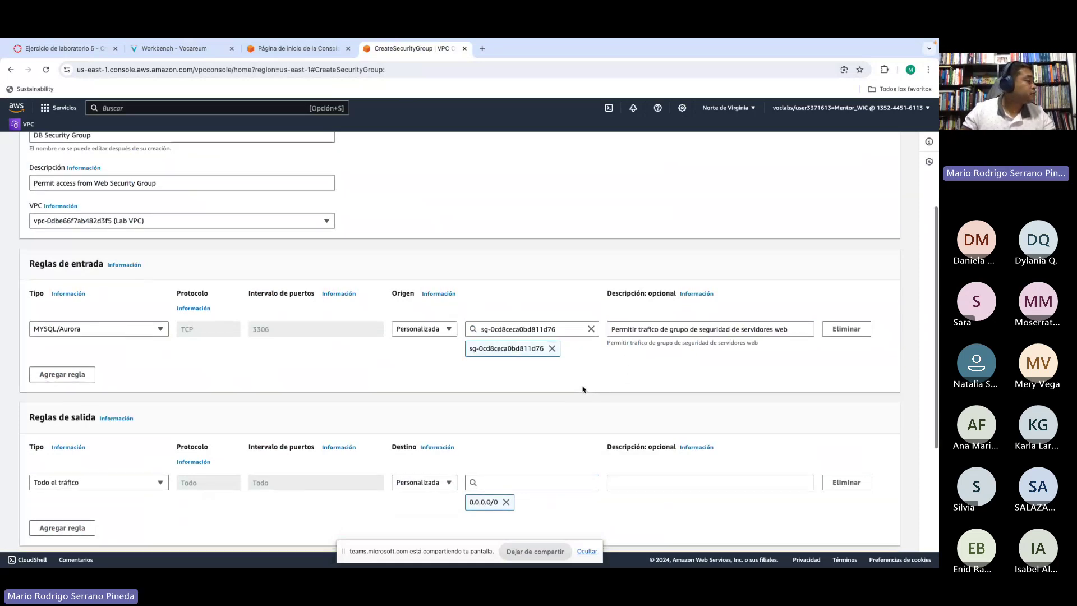
scroll(582, 386, "down", 2)
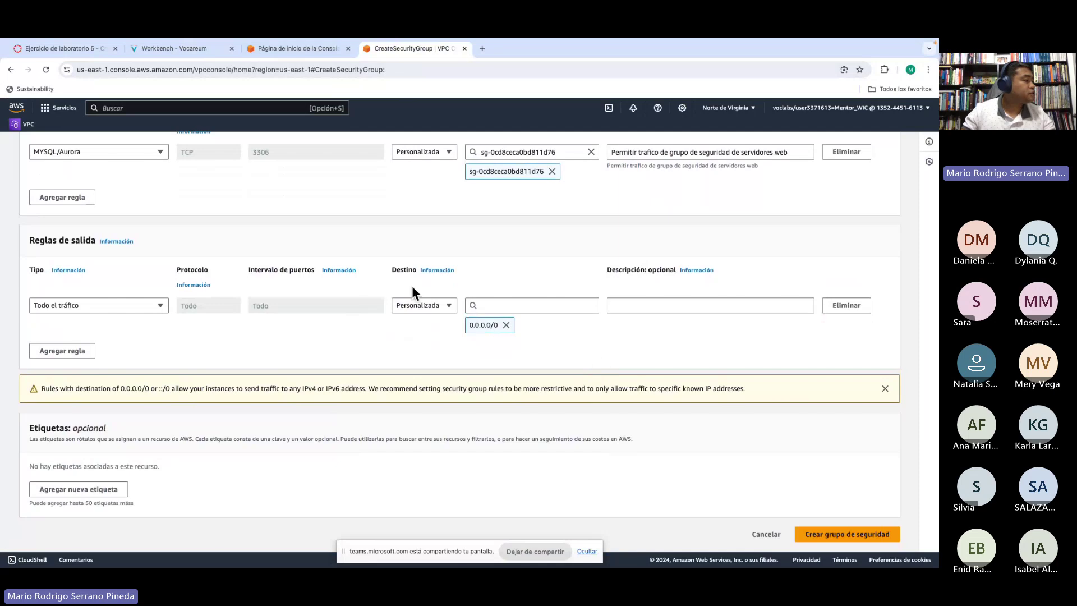
scroll(238, 263, "up", 3)
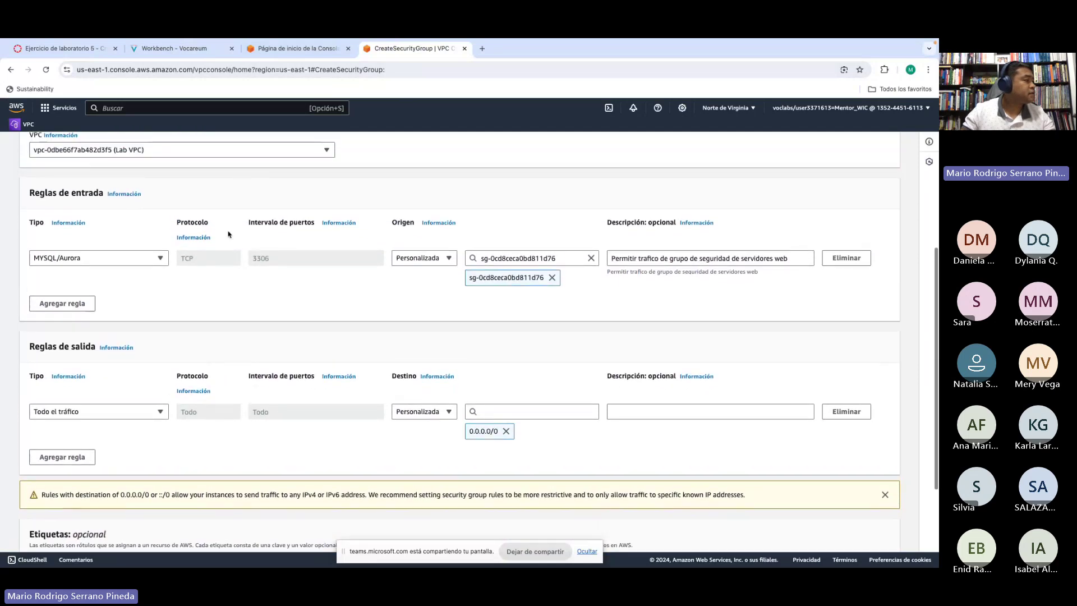
scroll(246, 272, "up", 2)
scroll(246, 272, "down", 3)
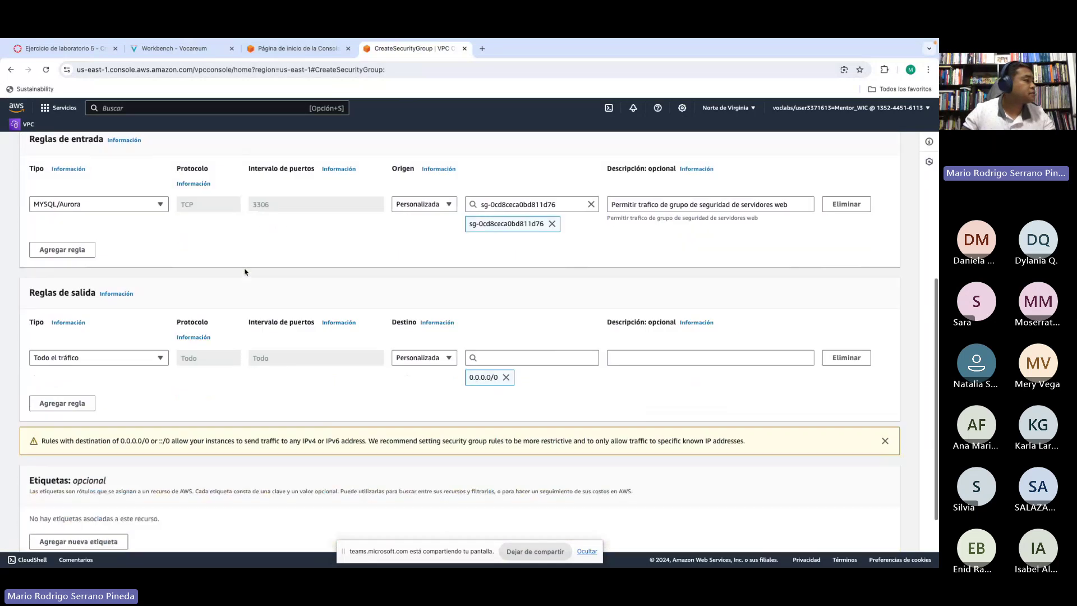
scroll(245, 273, "up", 5)
scroll(245, 270, "down", 6)
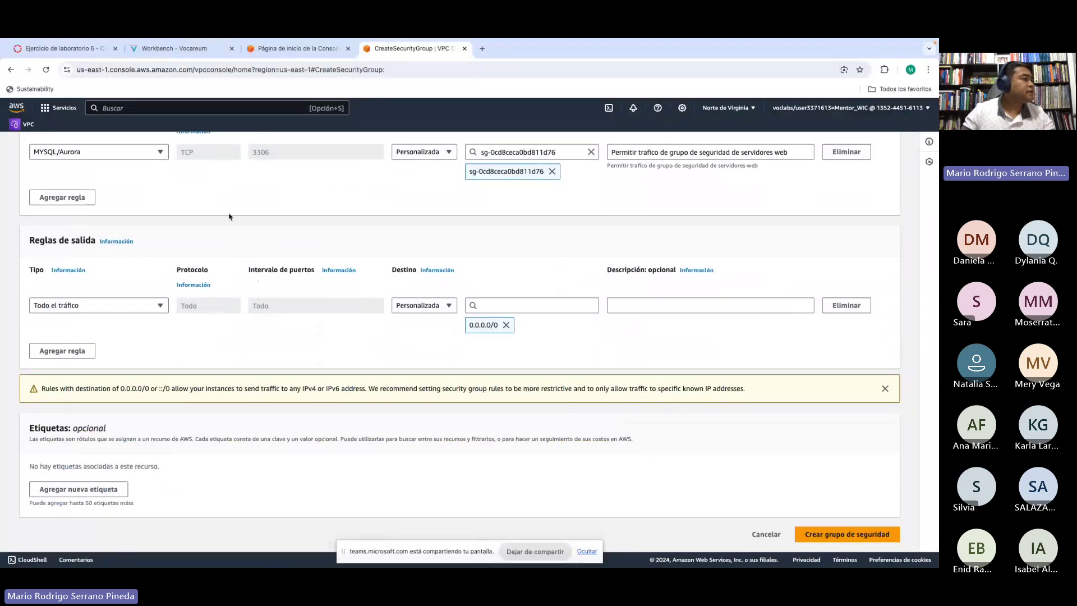
scroll(200, 185, "up", 3)
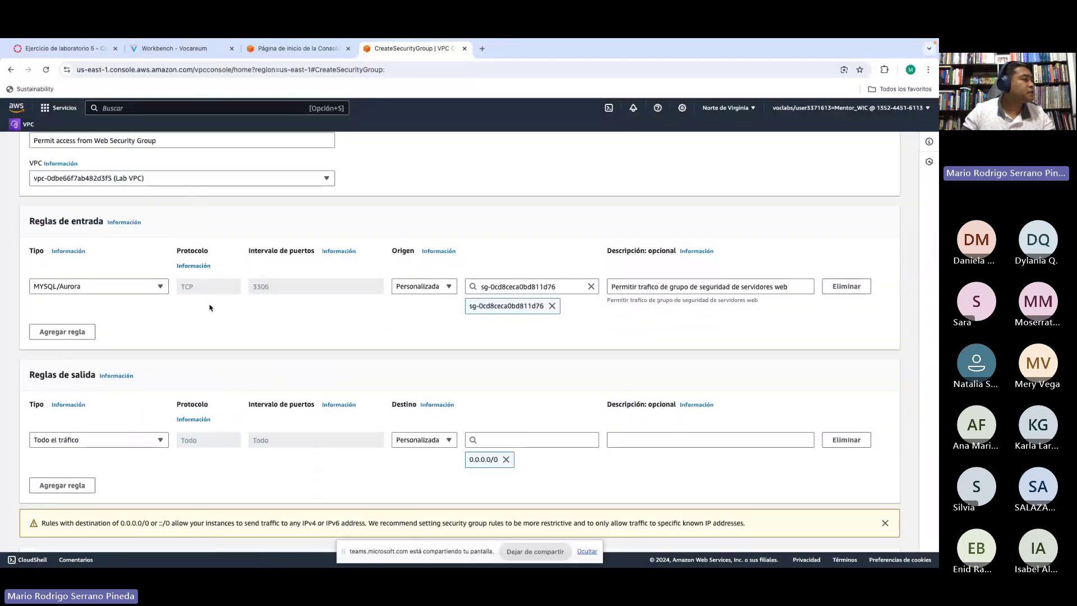
scroll(481, 375, "down", 3)
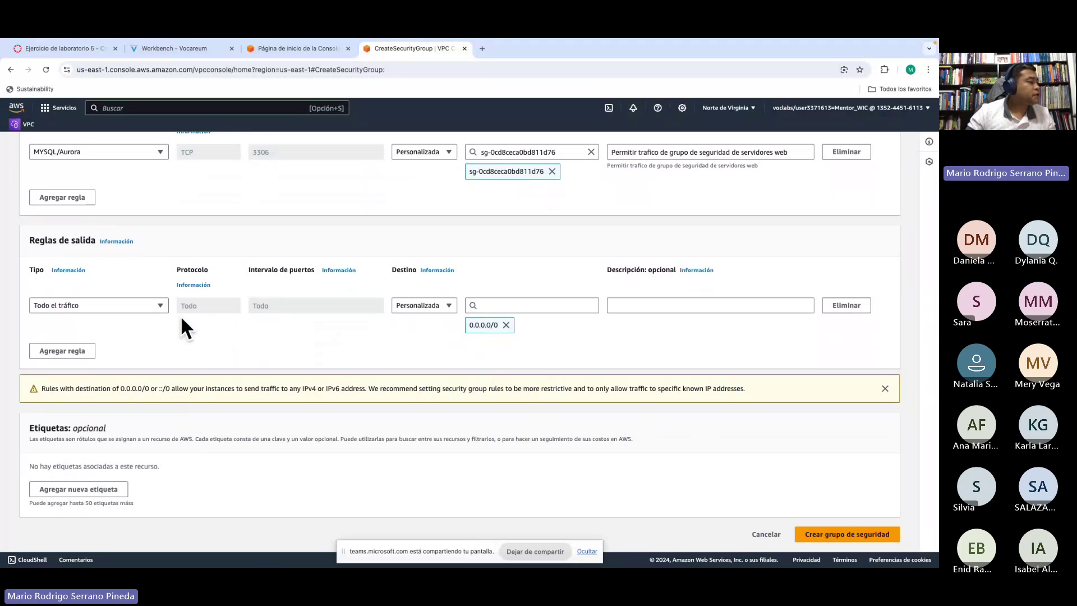
Step: Create the DB Security Group and bring up the Task 2 DB subnet group instructions
left_click(848, 537)
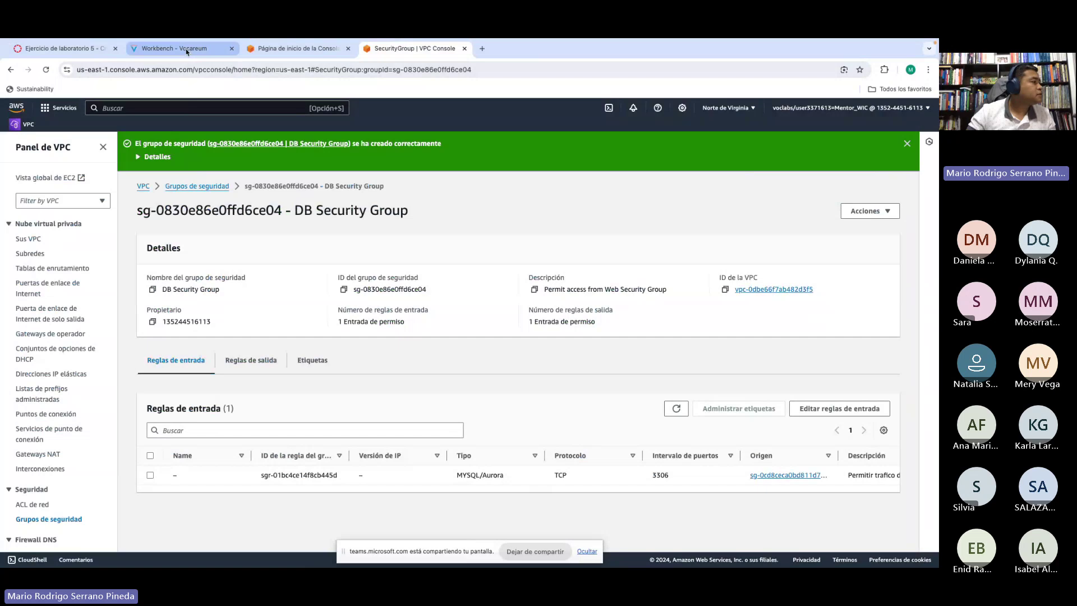
left_click(187, 52)
scroll(692, 362, "down", 4)
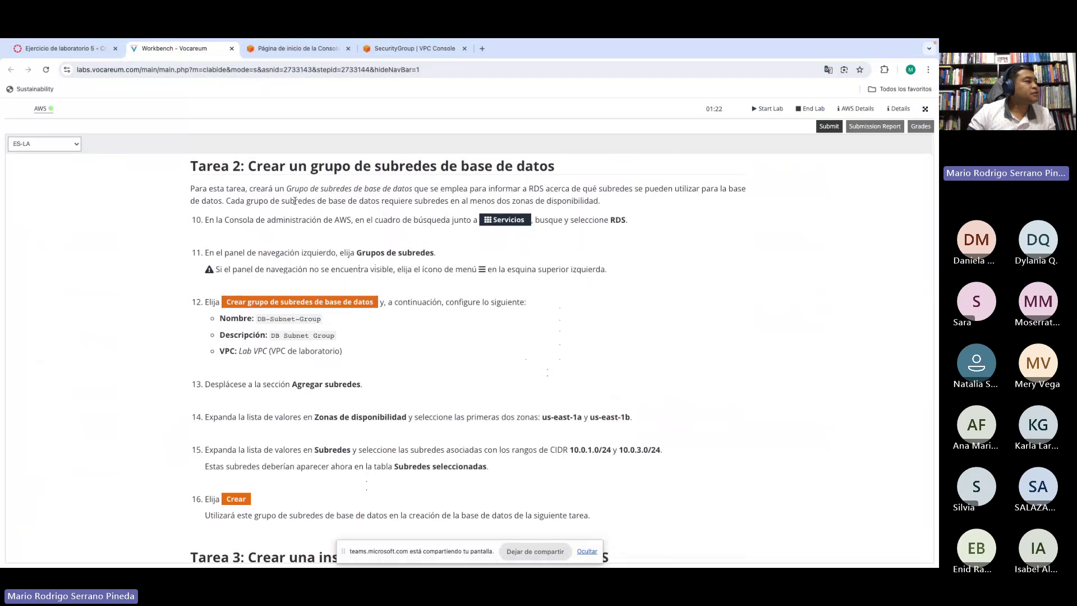
left_click_drag(245, 202, 446, 202)
left_click(431, 200)
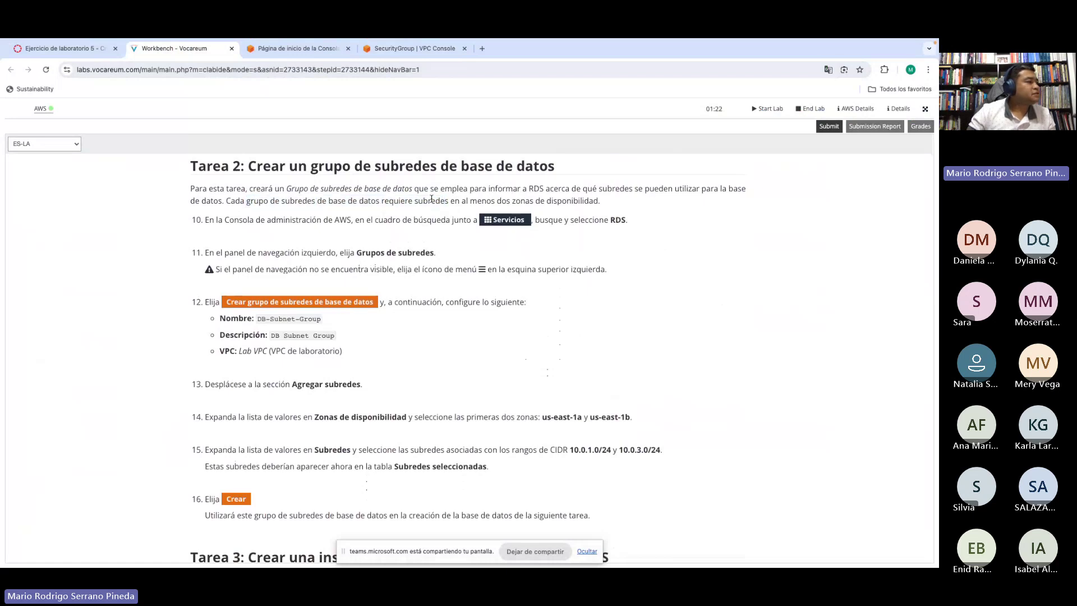
left_click_drag(307, 200, 446, 201)
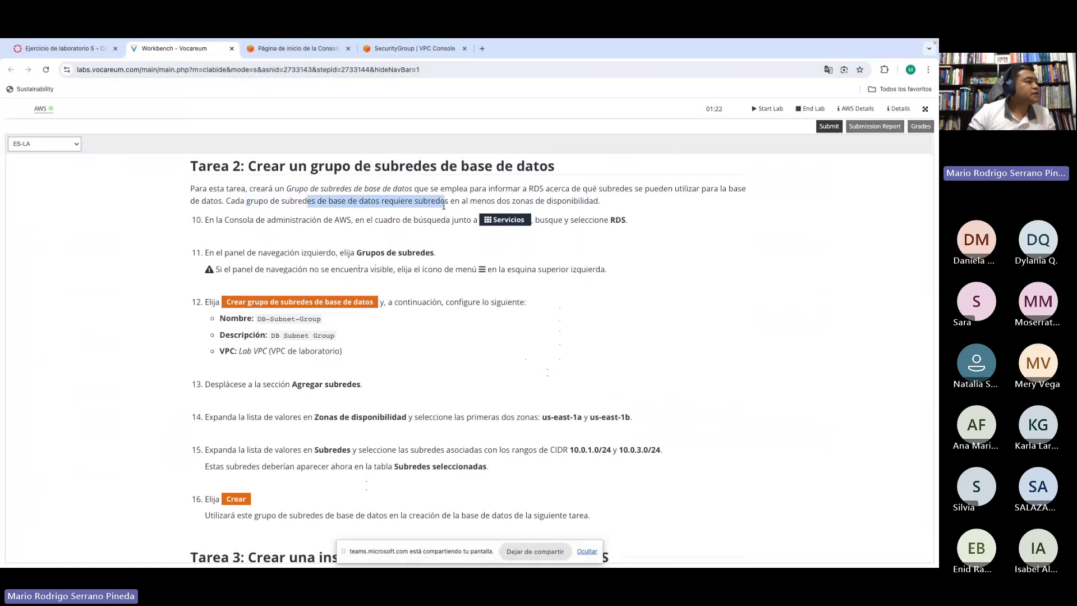
left_click(465, 203)
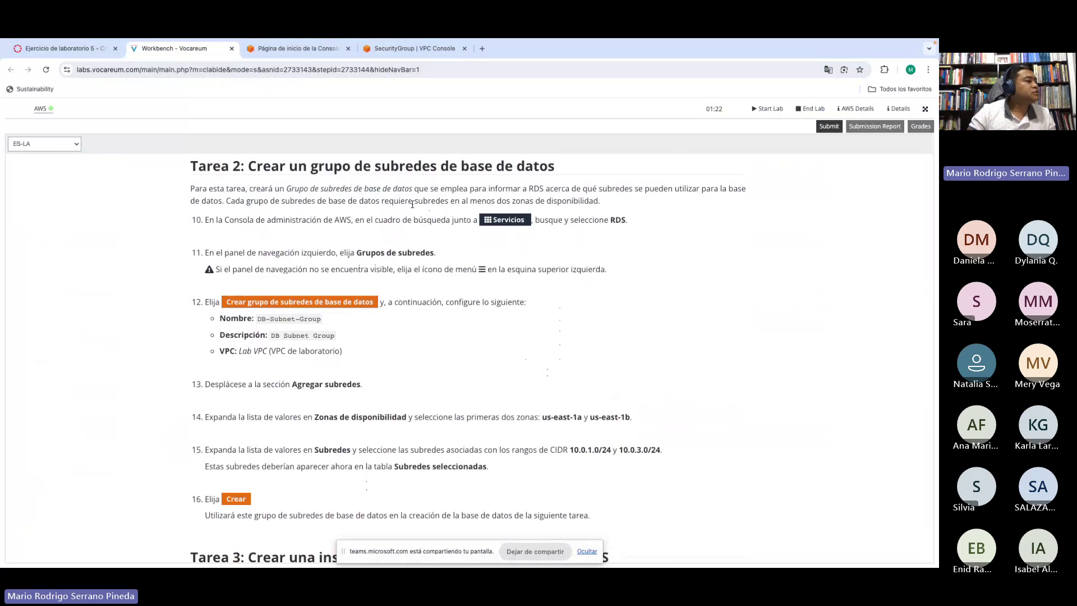
left_click_drag(392, 200, 611, 206)
left_click(597, 202)
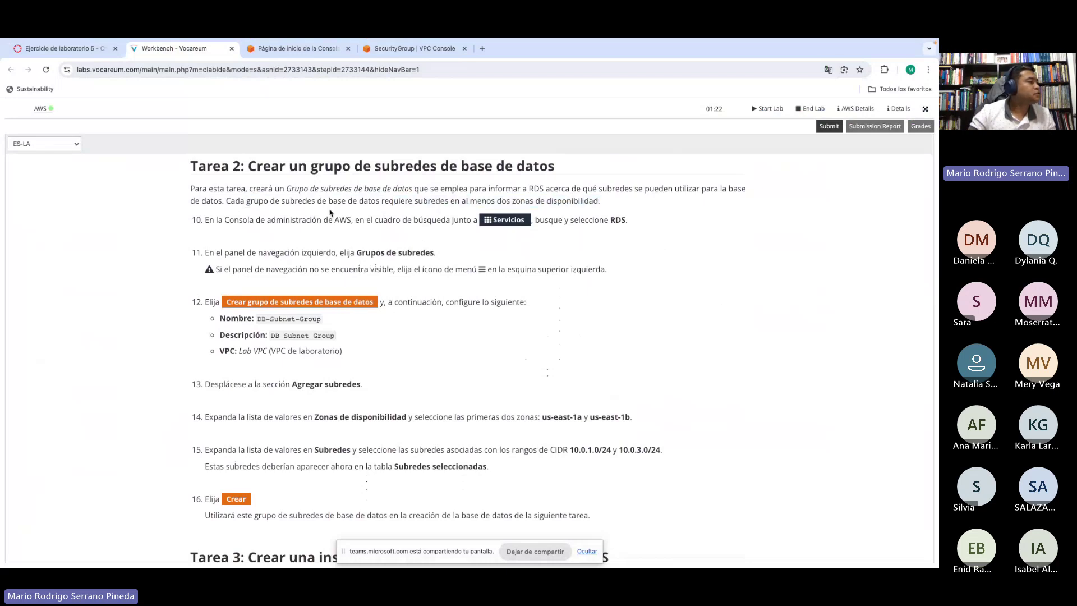
scroll(400, 219, "down", 1)
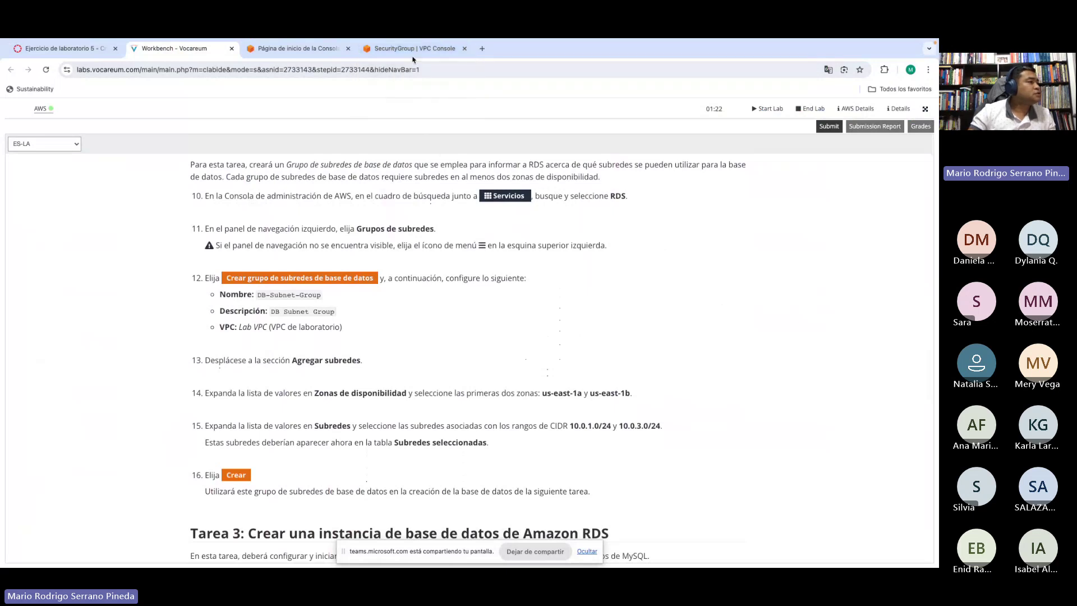
Step: Search 'rds' from the console home and open its empty Grupos de subredes page
left_click(307, 52)
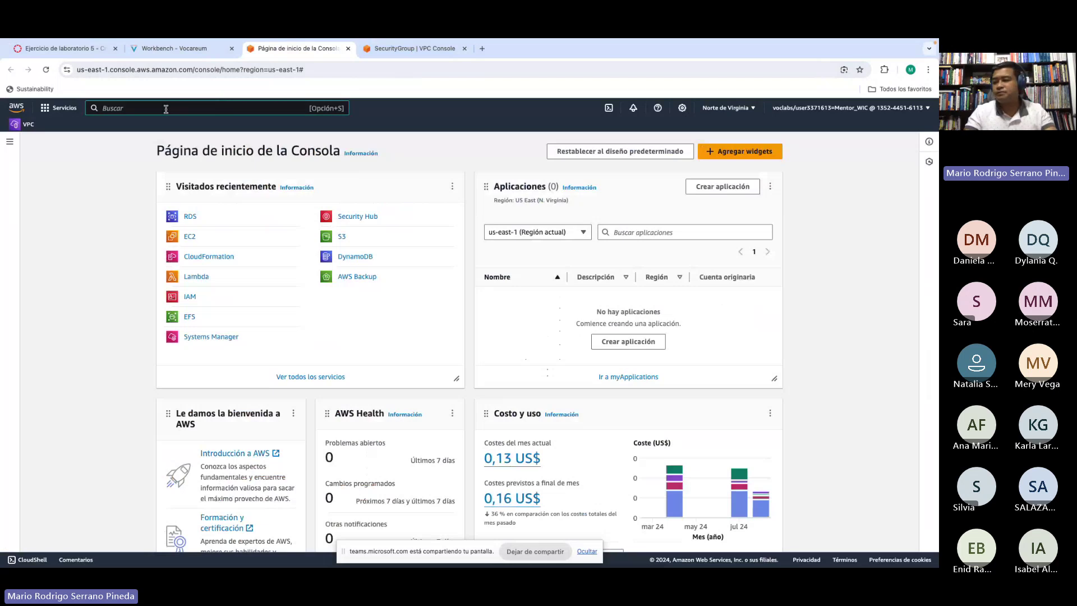
left_click(166, 109)
type("rds")
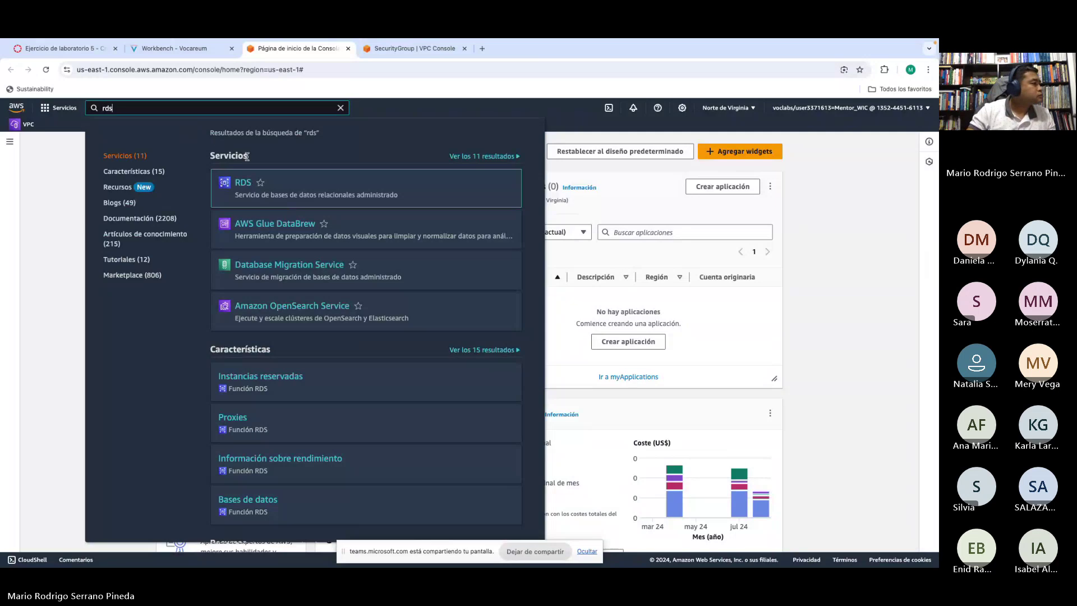
left_click(244, 186)
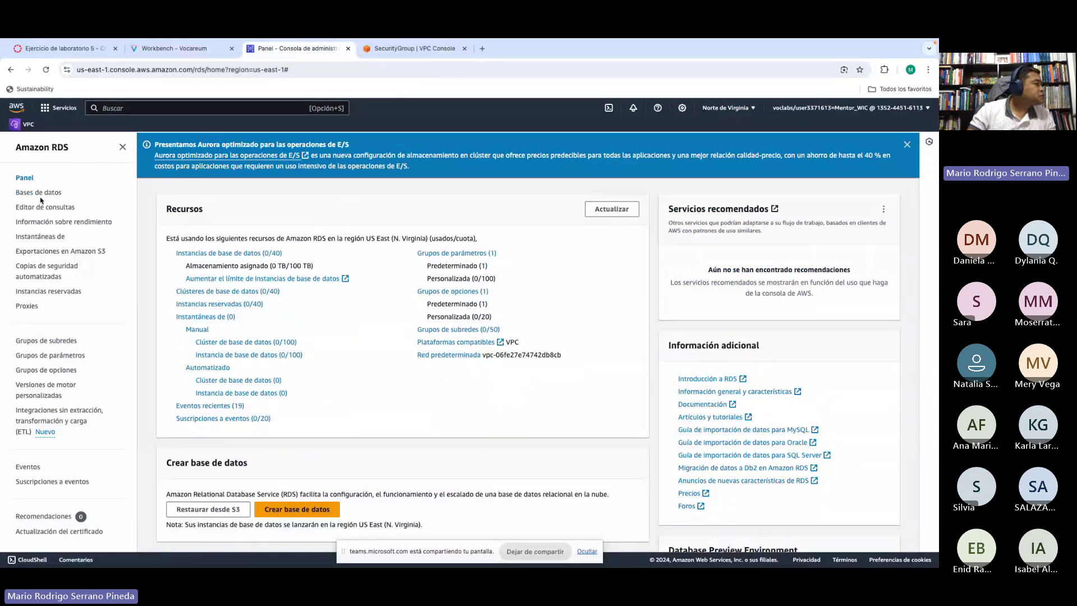
scroll(41, 203, "down", 1)
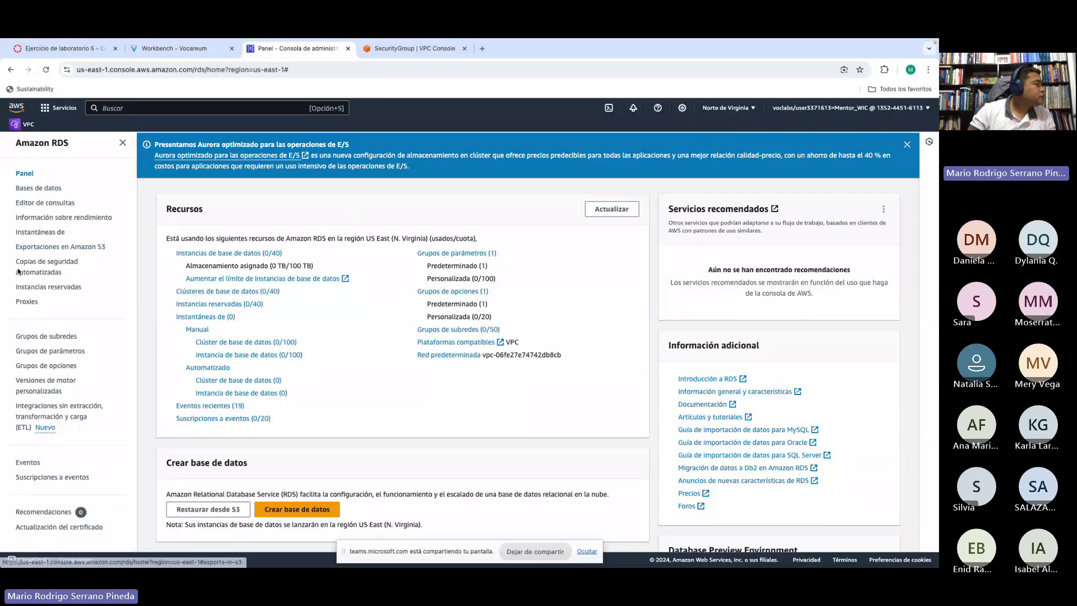
left_click(41, 337)
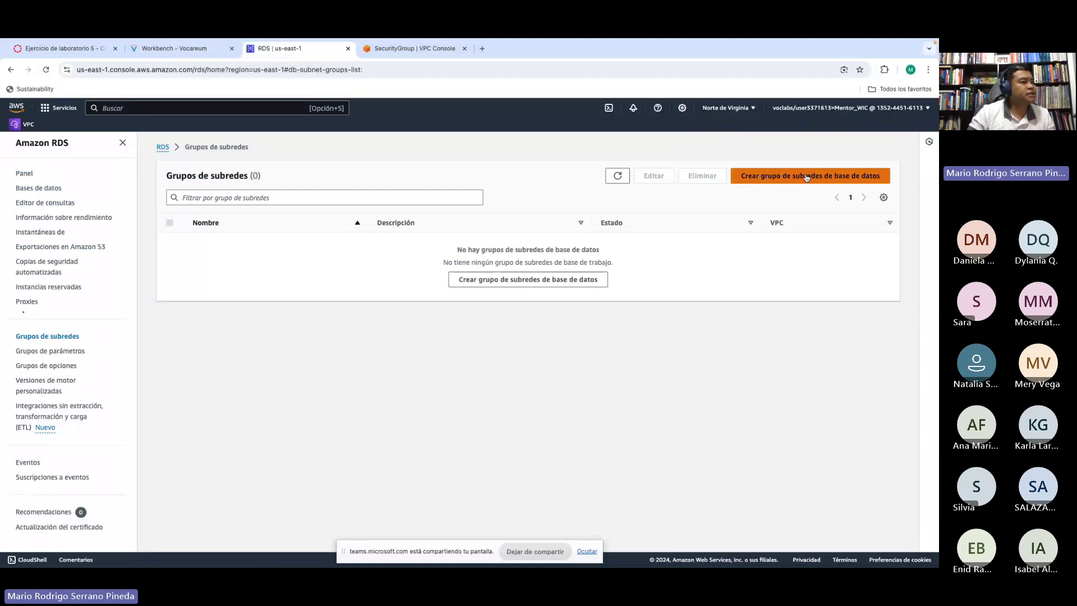
Step: Start a new DB subnet group and paste the name DB-Subnet-Group from the lab instructions
left_click(805, 177)
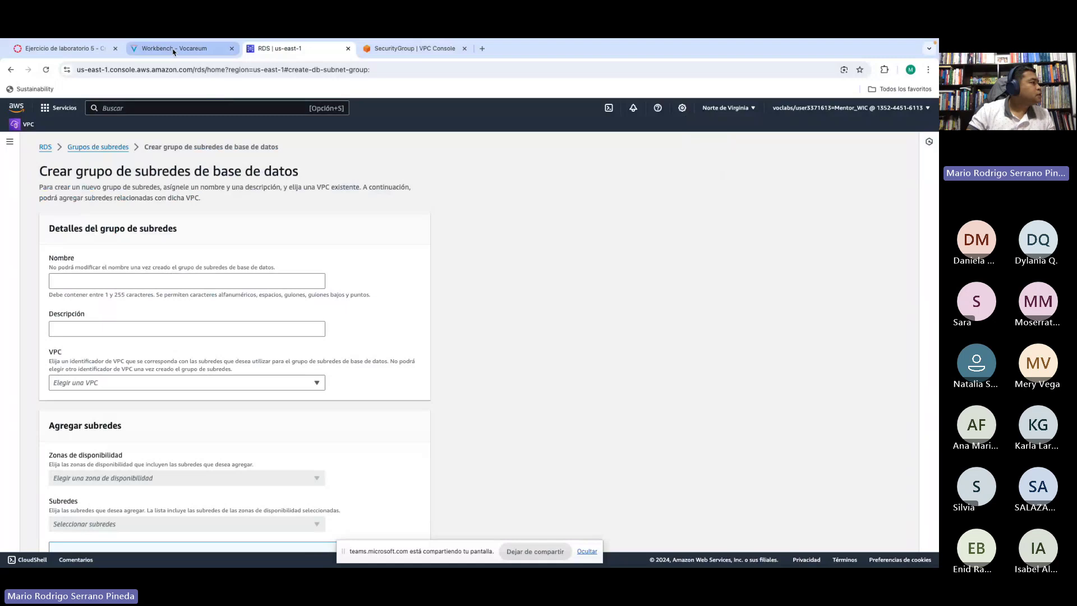
left_click(173, 50)
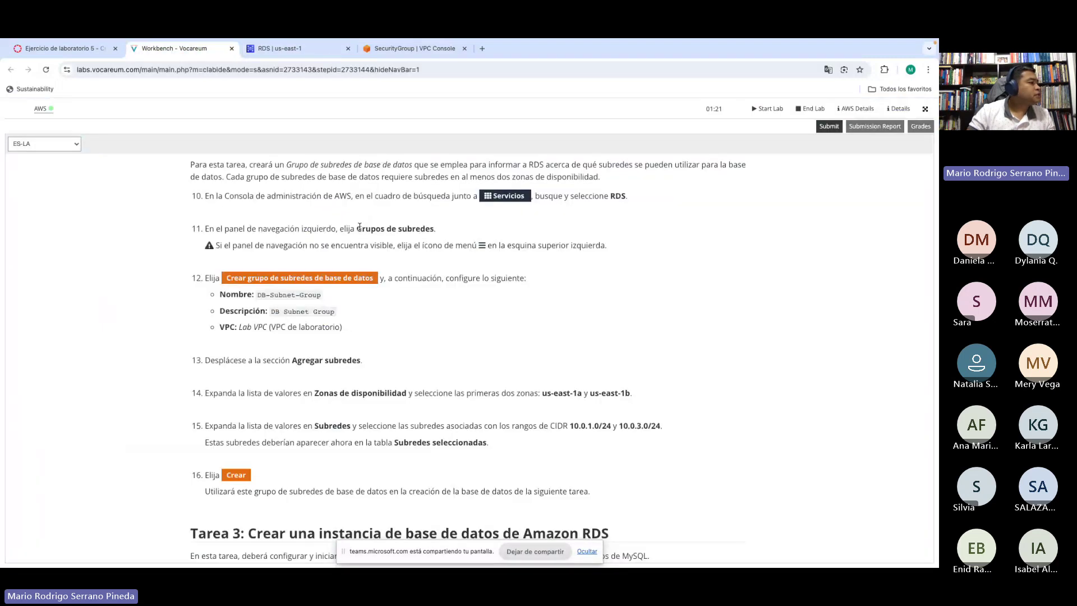
left_click_drag(359, 226, 440, 231)
scroll(415, 256, "down", 1)
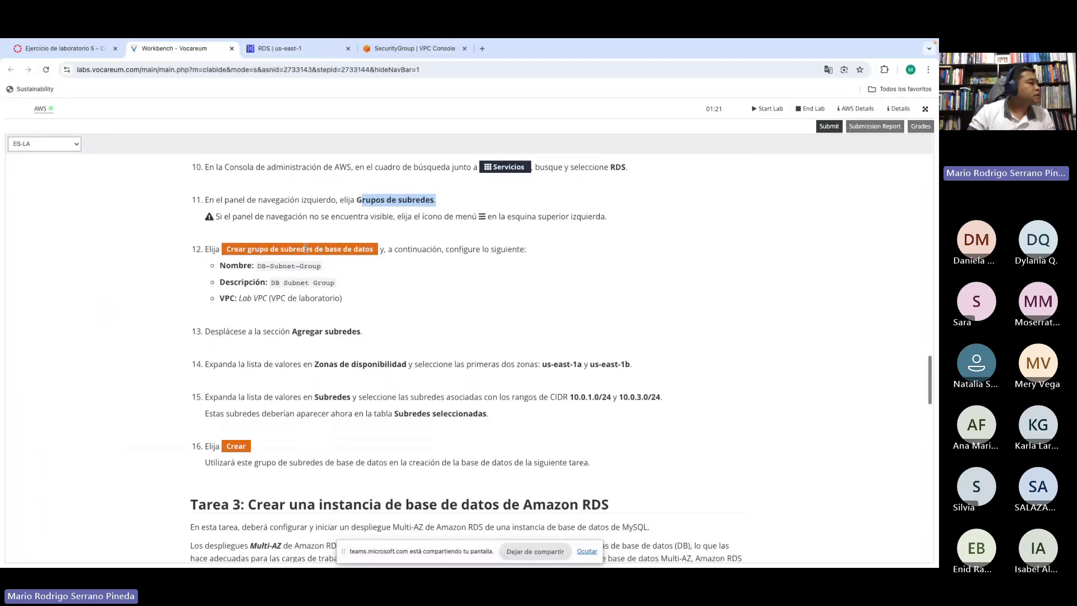
left_click_drag(304, 249, 357, 249)
scroll(412, 267, "down", 1)
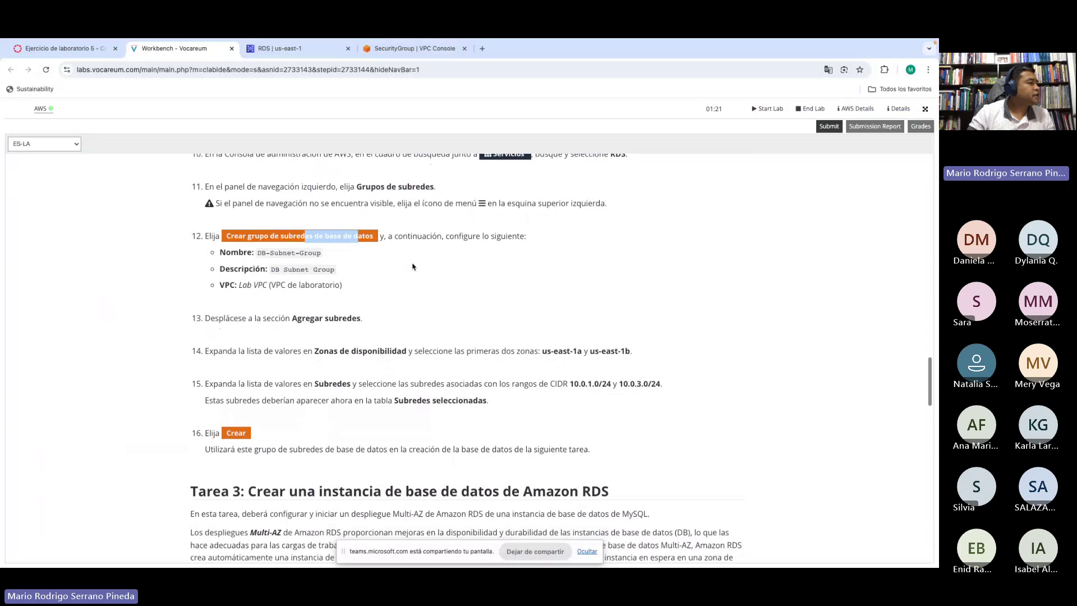
left_click(259, 236)
left_click_drag(259, 235, 320, 235)
key("super+c")
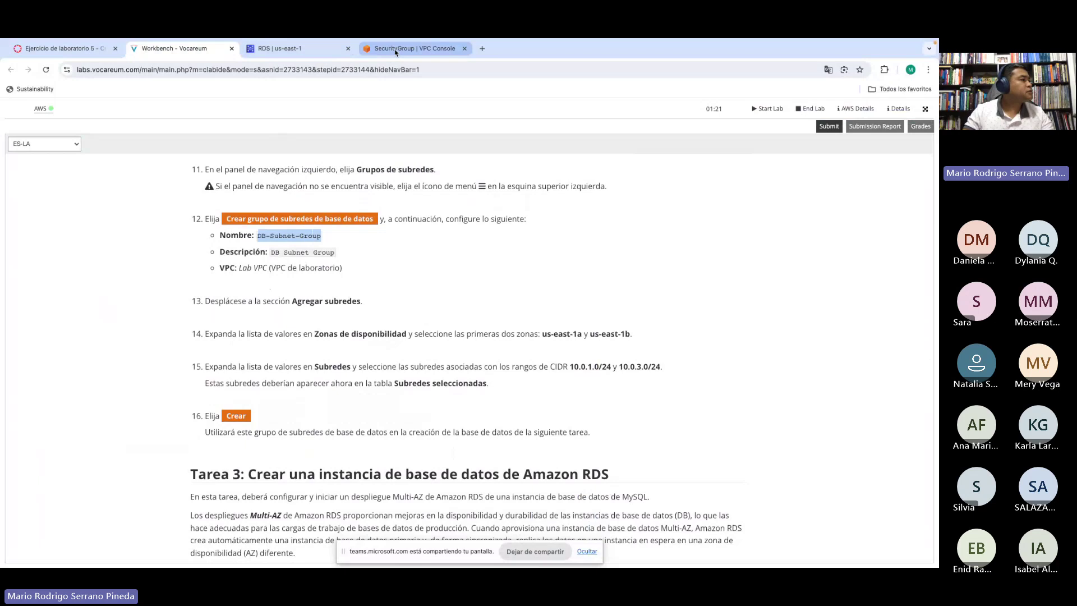
left_click(292, 48)
left_click(72, 281)
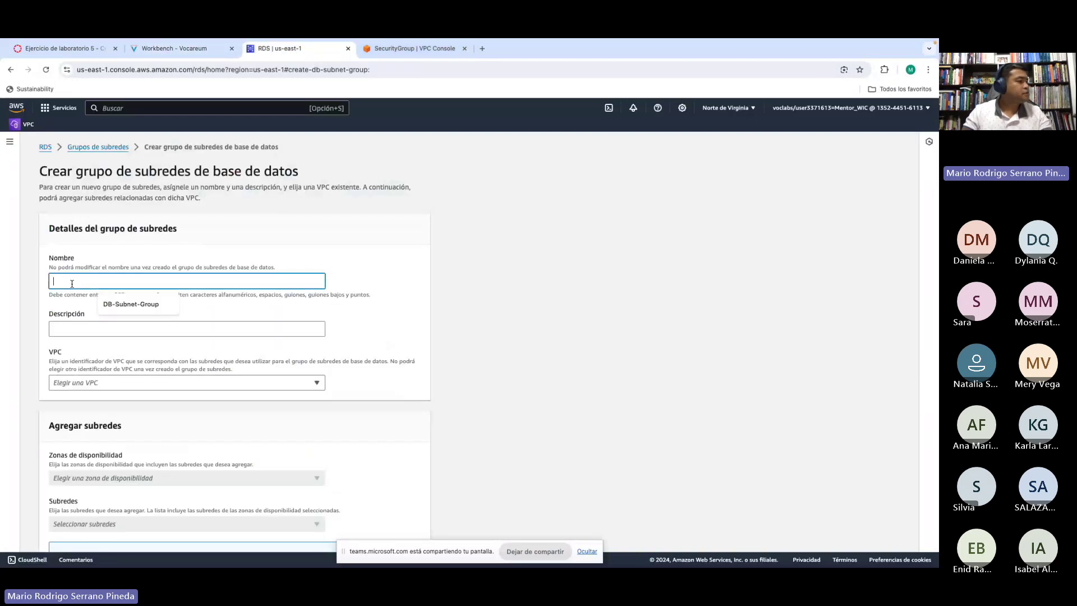
key("super+v")
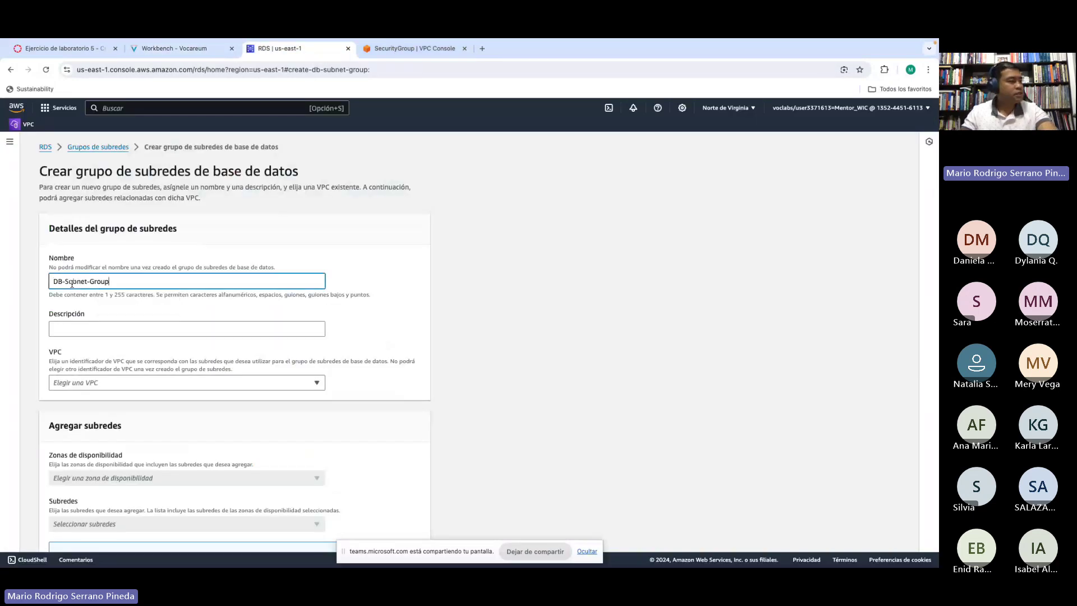
Step: Enter the description DB Subnet Group and select Lab VPC
left_click(76, 328)
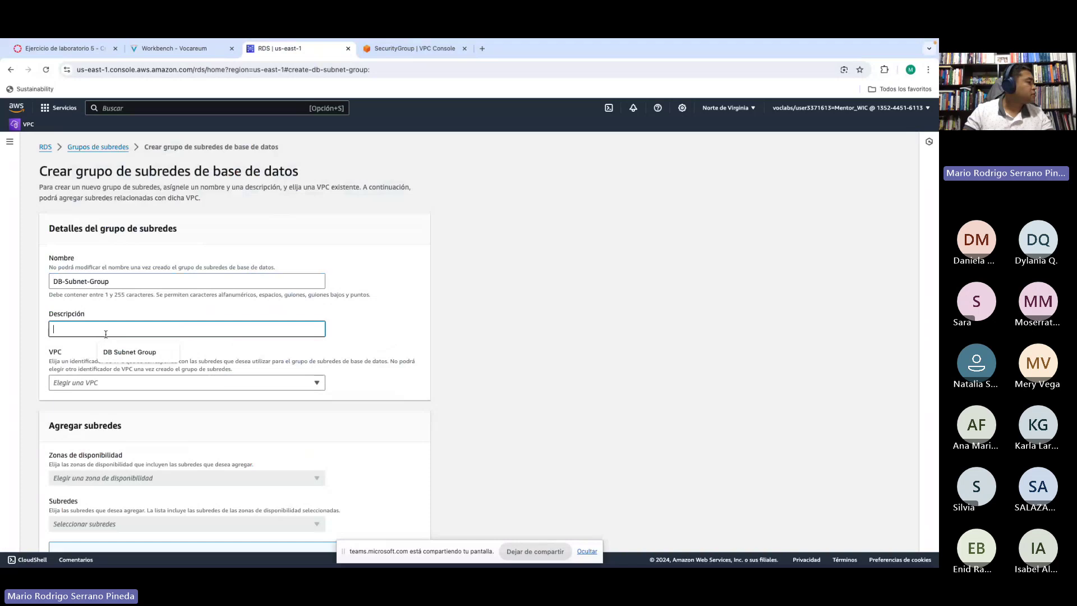
left_click(130, 352)
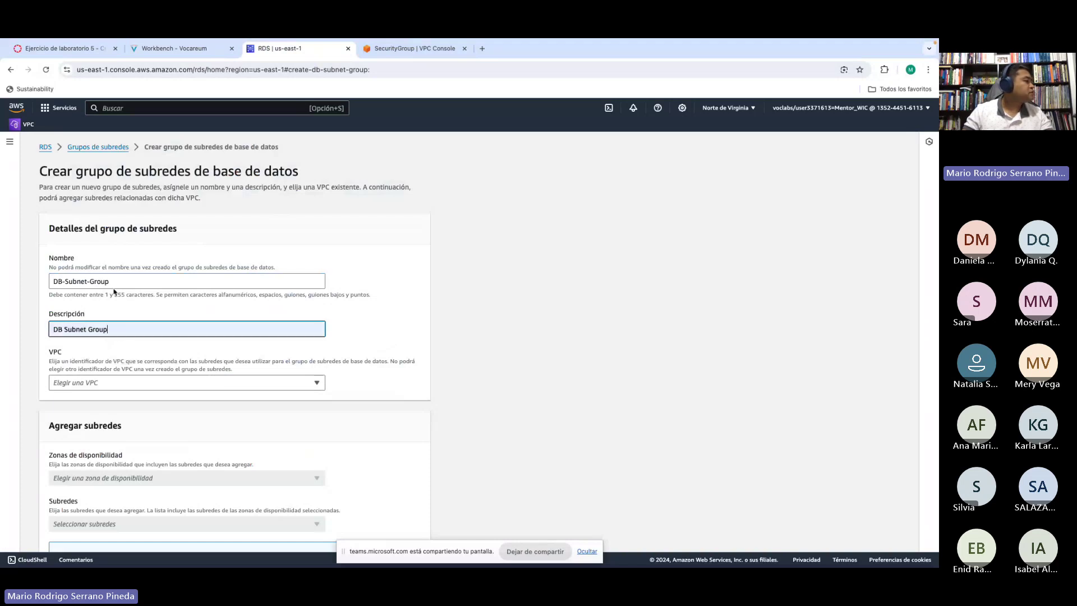
left_click(191, 48)
scroll(304, 254, "down", 1)
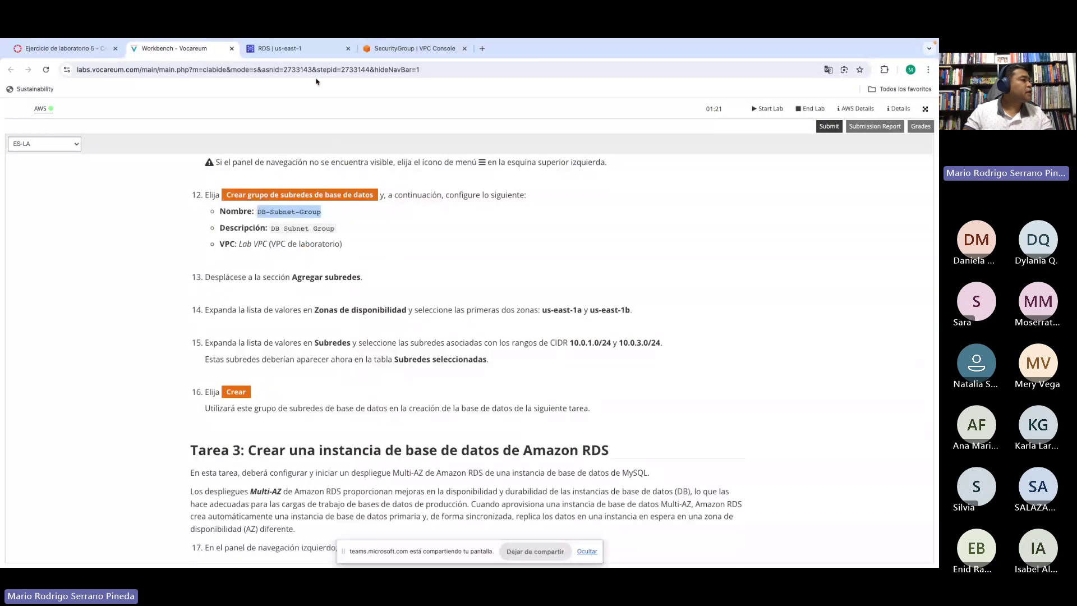
left_click(299, 50)
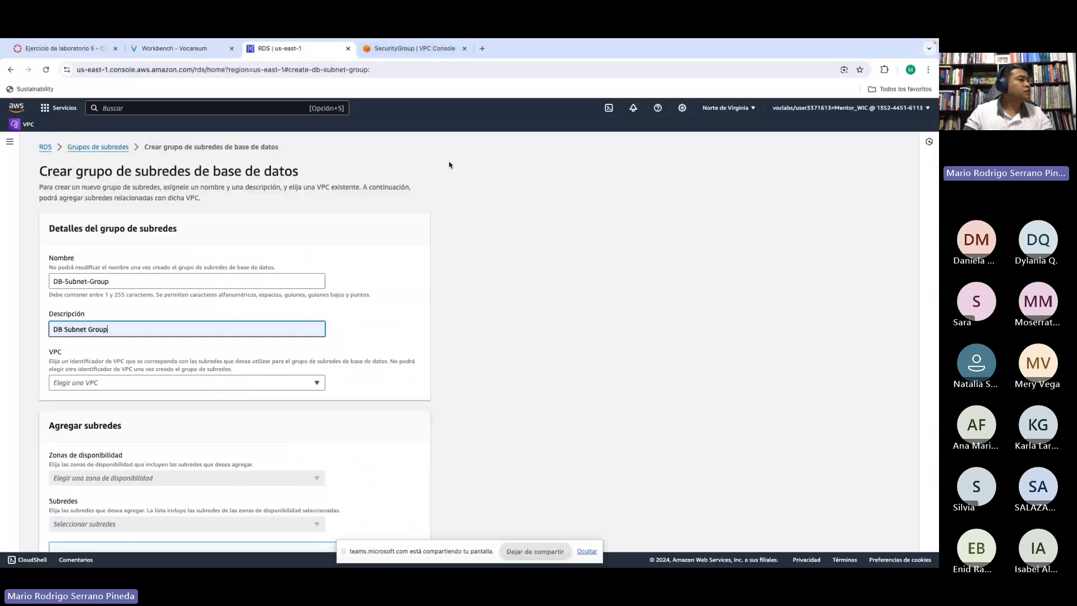
left_click(65, 383)
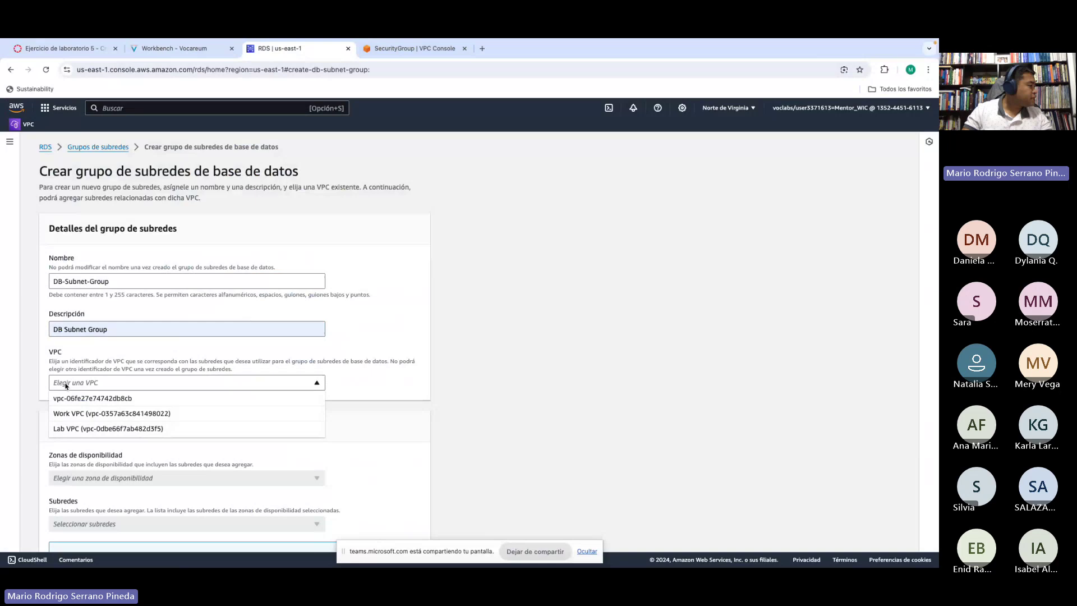
left_click(73, 430)
scroll(191, 365, "down", 3)
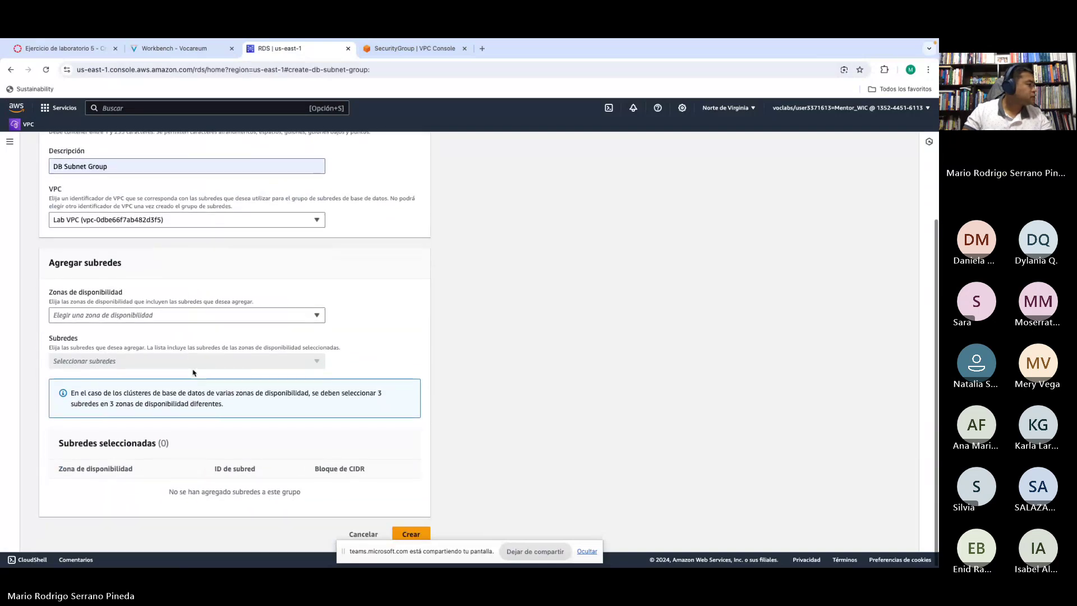
left_click(155, 49)
scroll(336, 336, "down", 1)
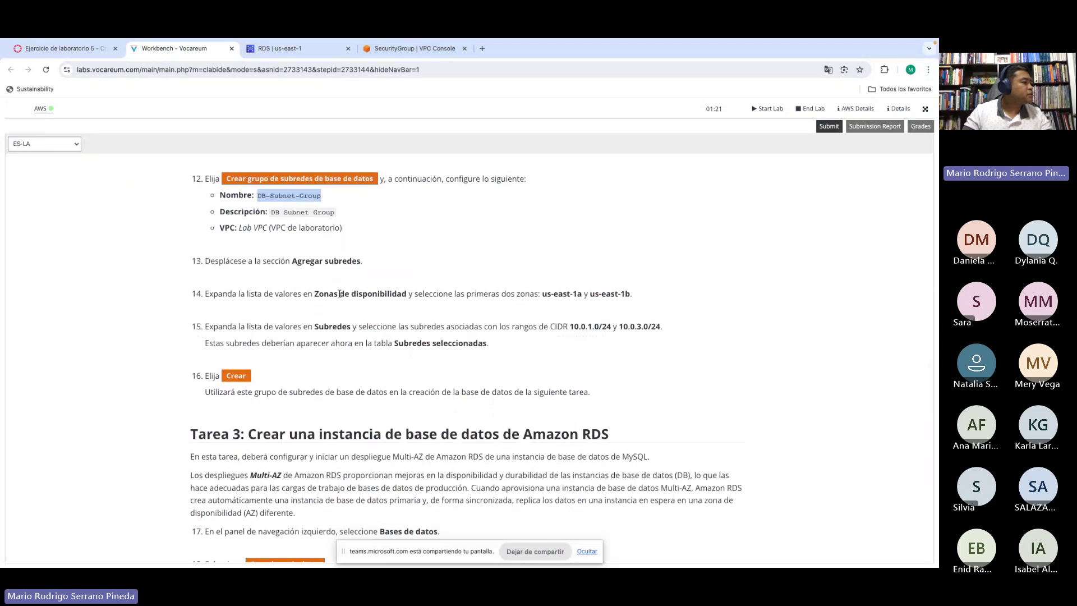
left_click_drag(313, 293, 405, 293)
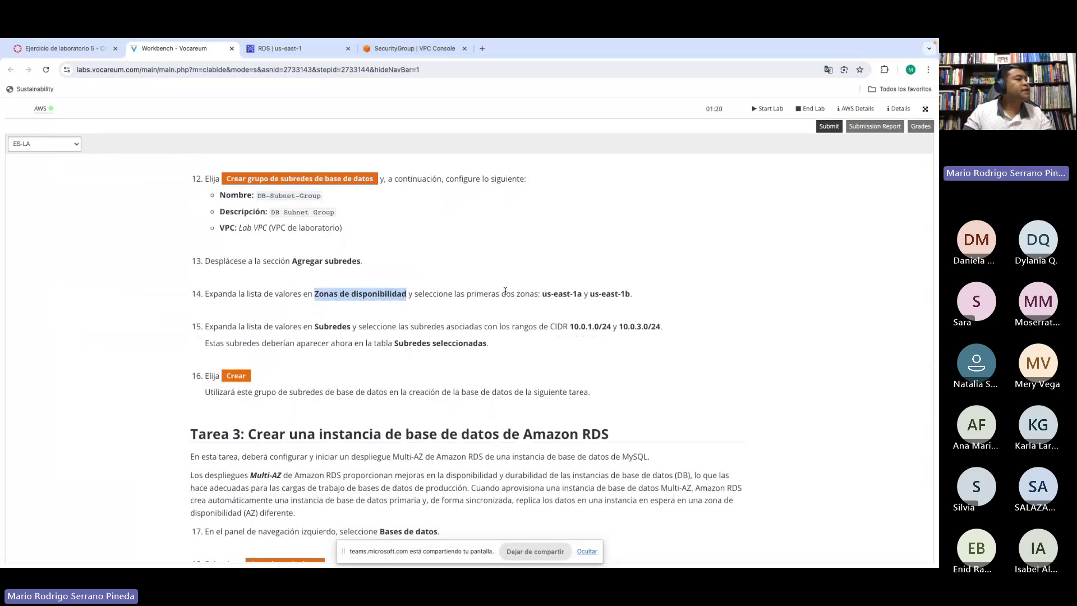
left_click_drag(548, 293, 581, 294)
left_click(561, 295)
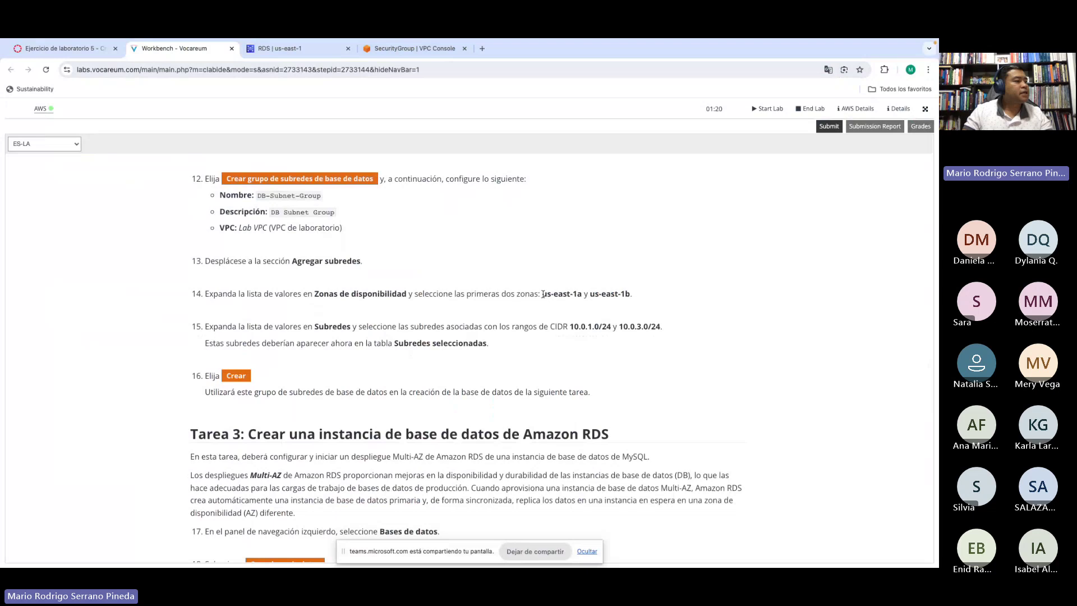
left_click_drag(543, 294, 627, 293)
left_click(574, 294)
left_click(609, 294)
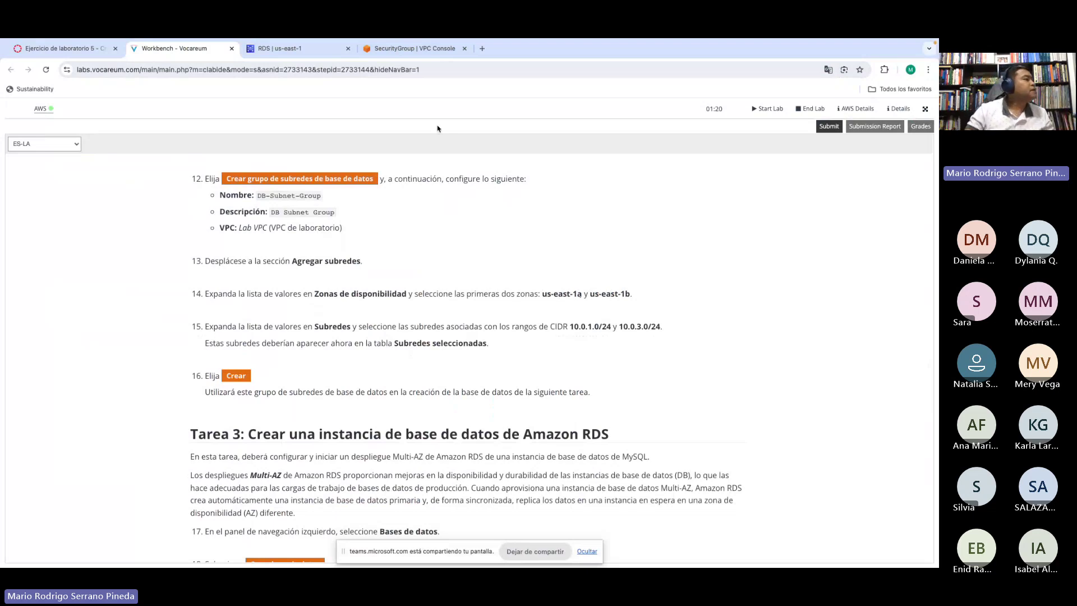
left_click(293, 50)
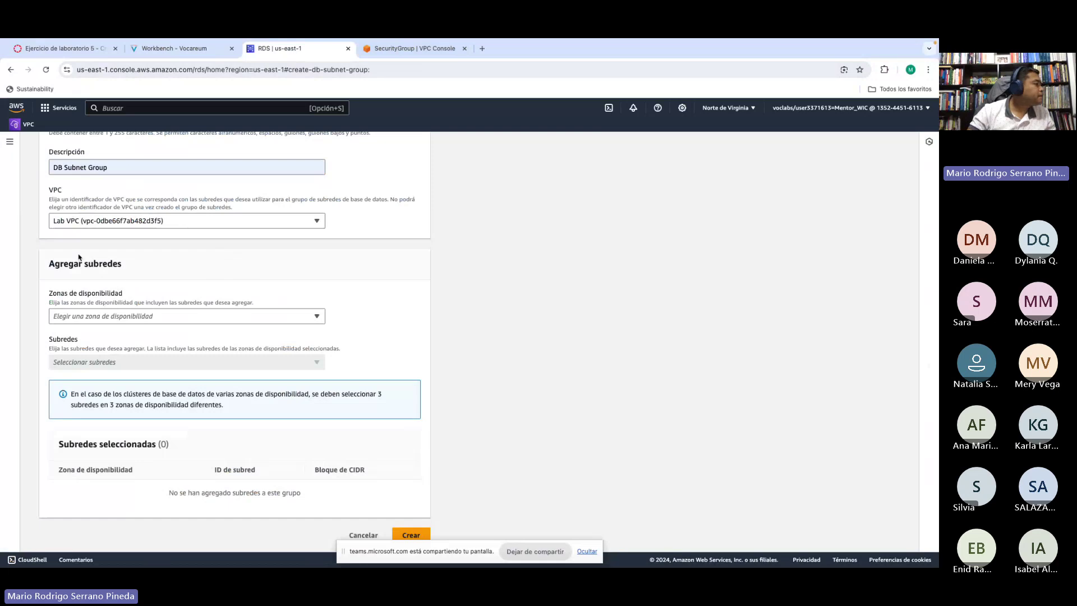
Step: Select availability zones us-east-1a and us-east-1b for the DB subnet group
left_click(79, 318)
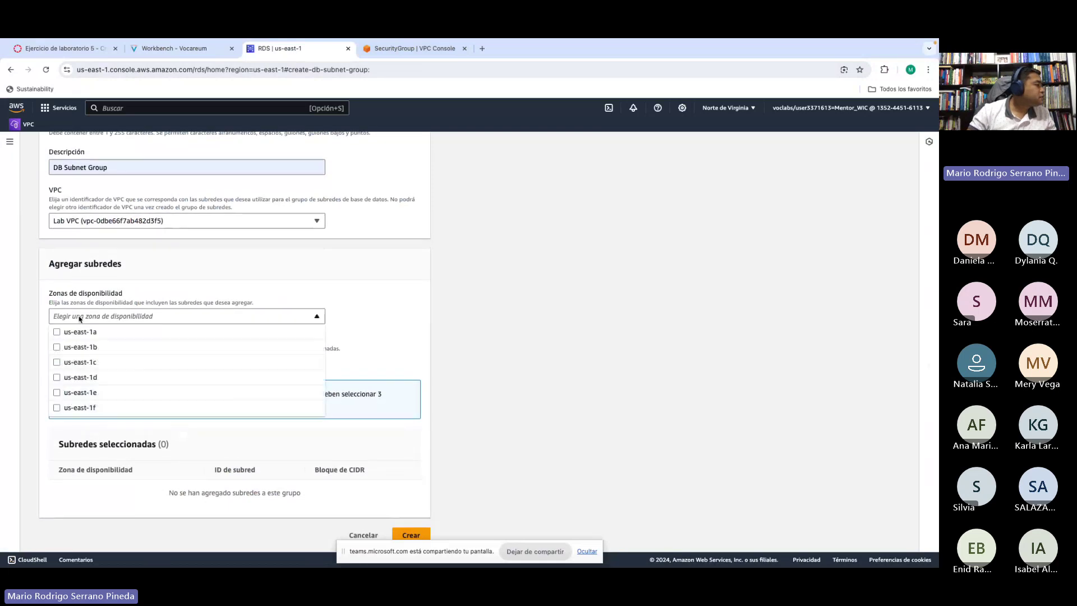
left_click(56, 332)
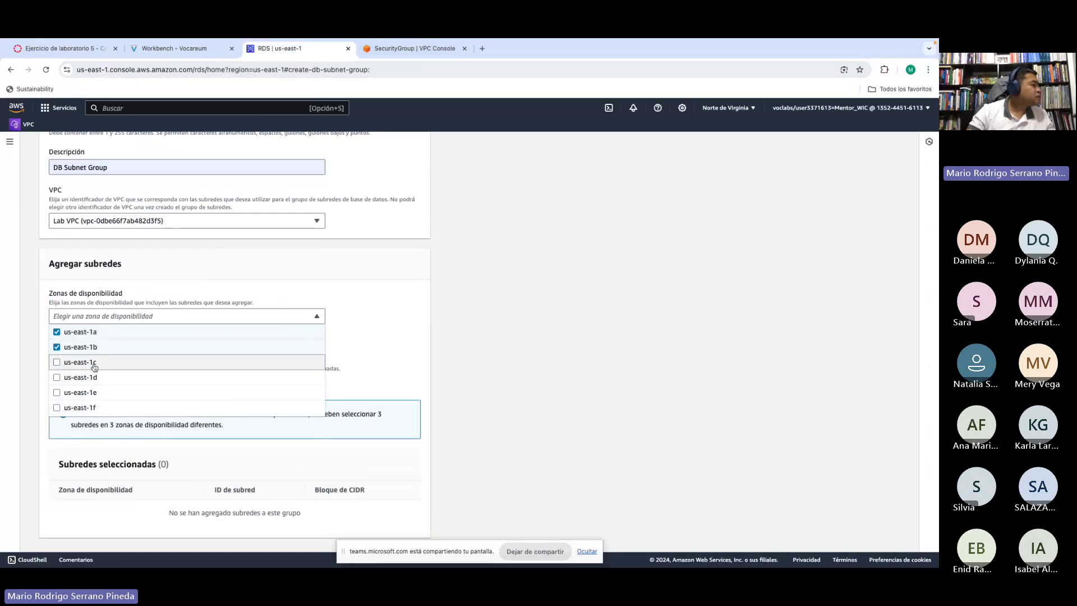
left_click(476, 361)
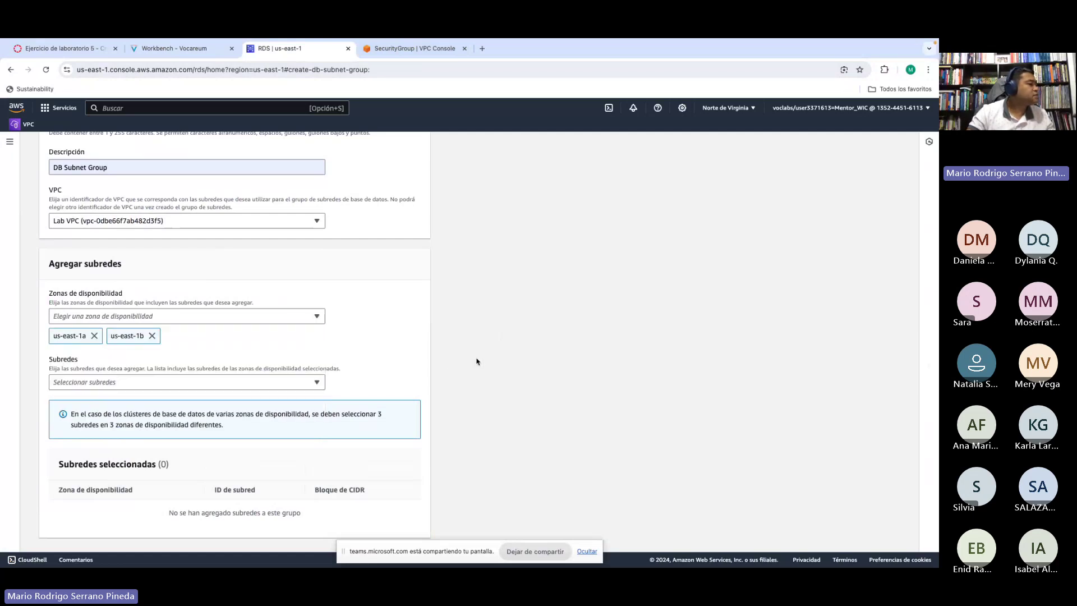
left_click(89, 384)
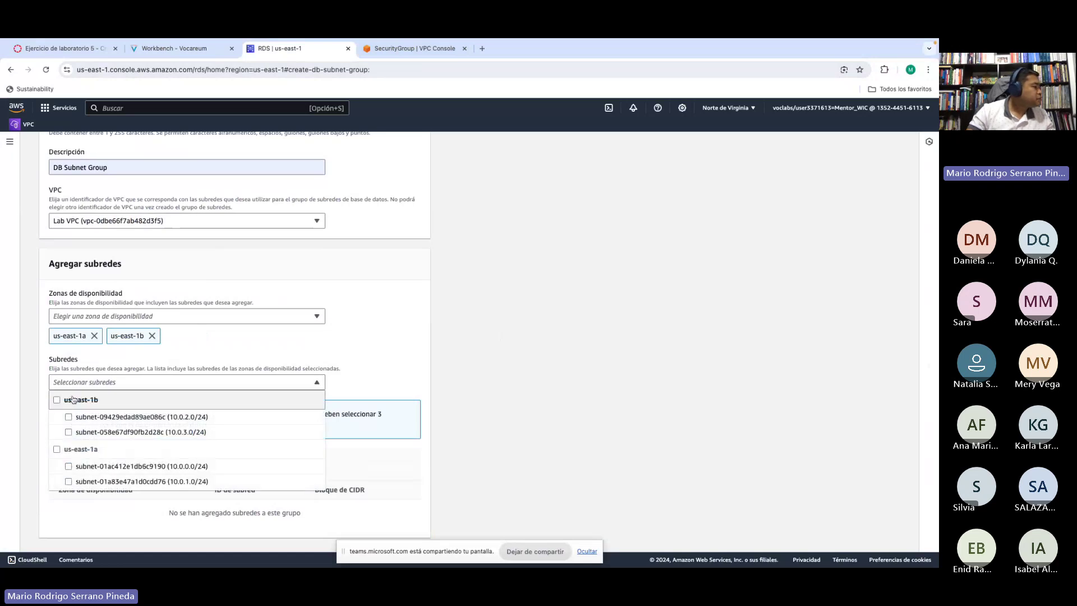
Step: Add subnets 10.0.3.0/24 and 10.0.1.0/24 as listed in the lab instructions
left_click(172, 49)
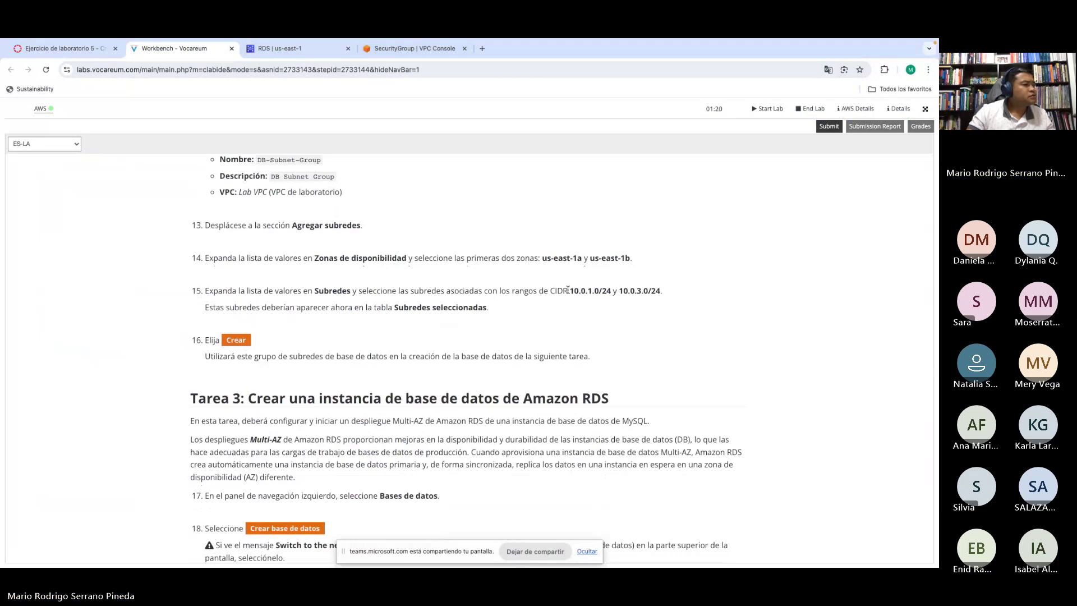
left_click_drag(568, 289, 661, 291)
left_click(643, 291)
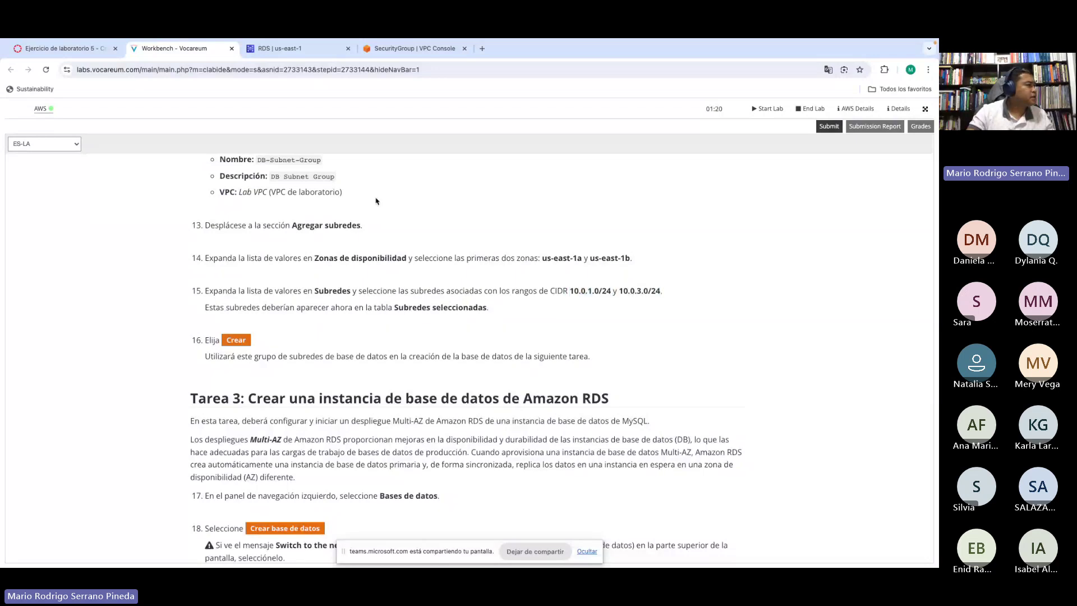
left_click(294, 49)
left_click(84, 381)
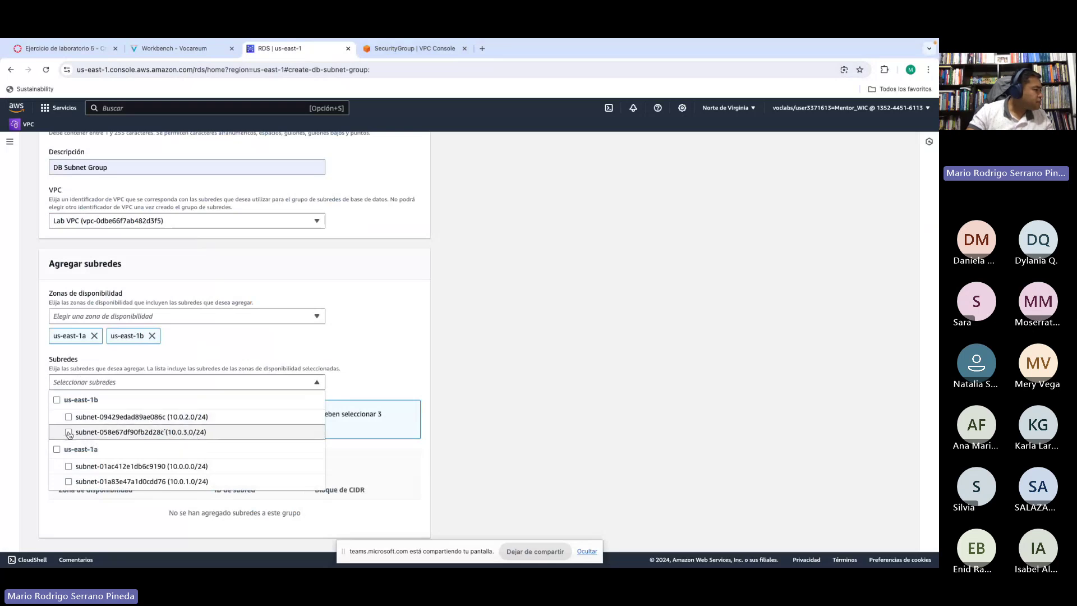
left_click(68, 434)
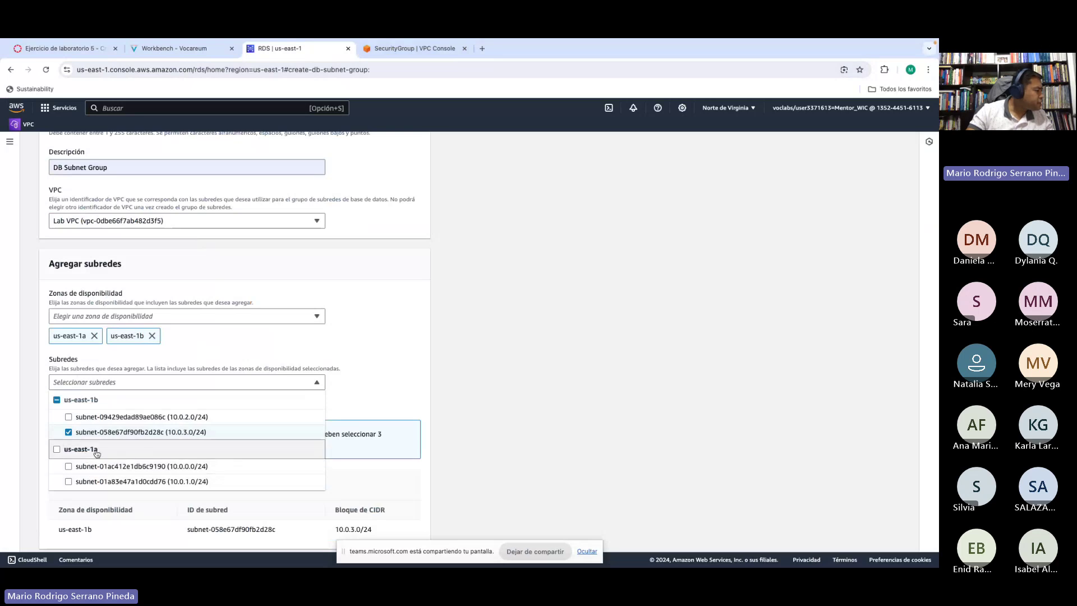
left_click(68, 482)
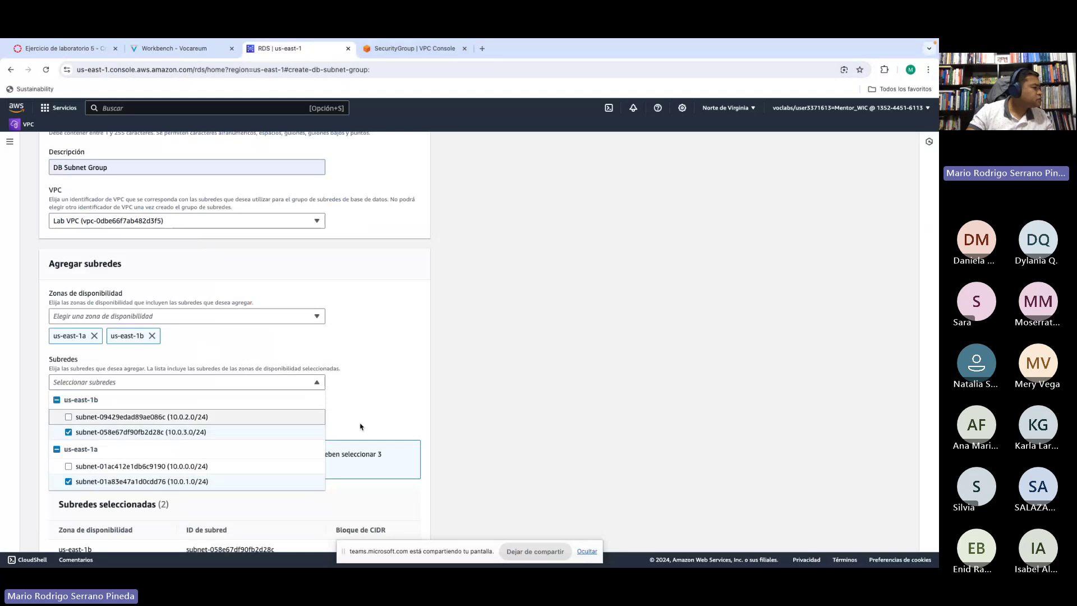
left_click(474, 420)
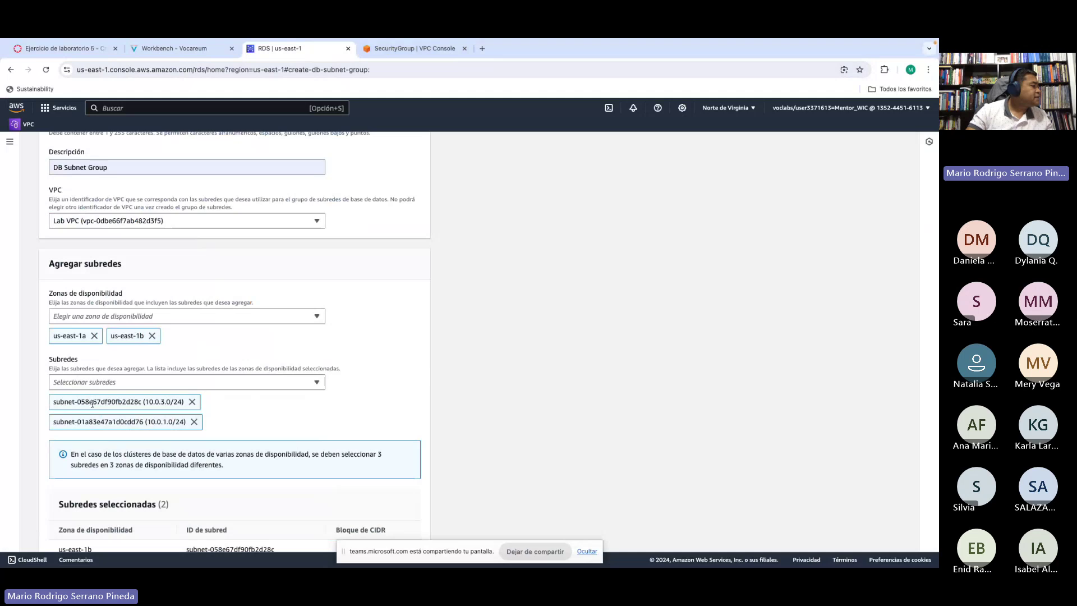
Step: Check the Subredes seleccionadas table against the lab instructions
scroll(327, 420, "down", 2)
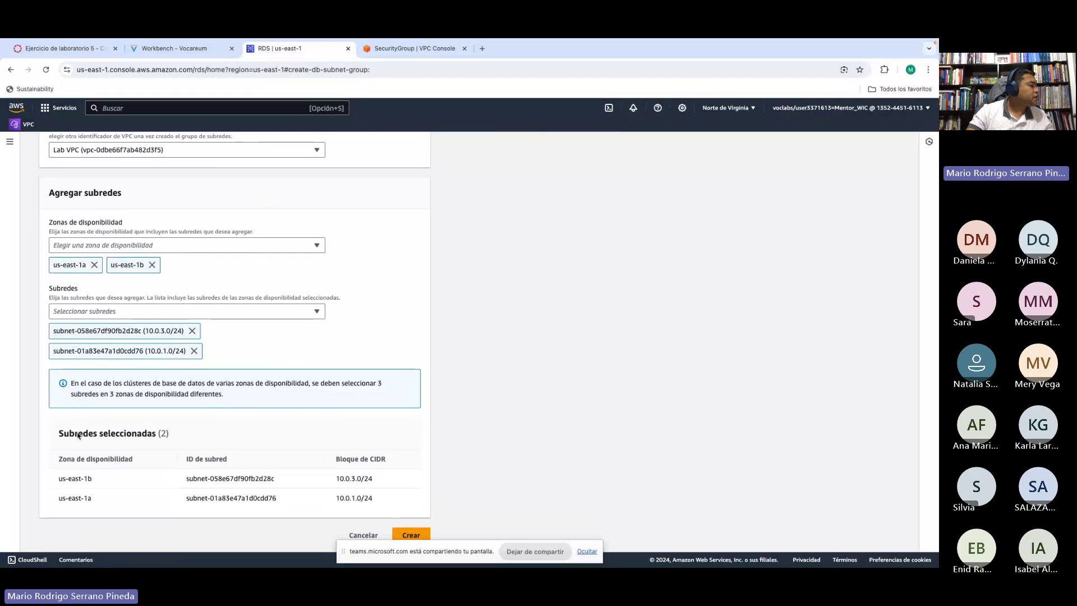
left_click_drag(60, 433, 146, 436)
left_click(145, 436)
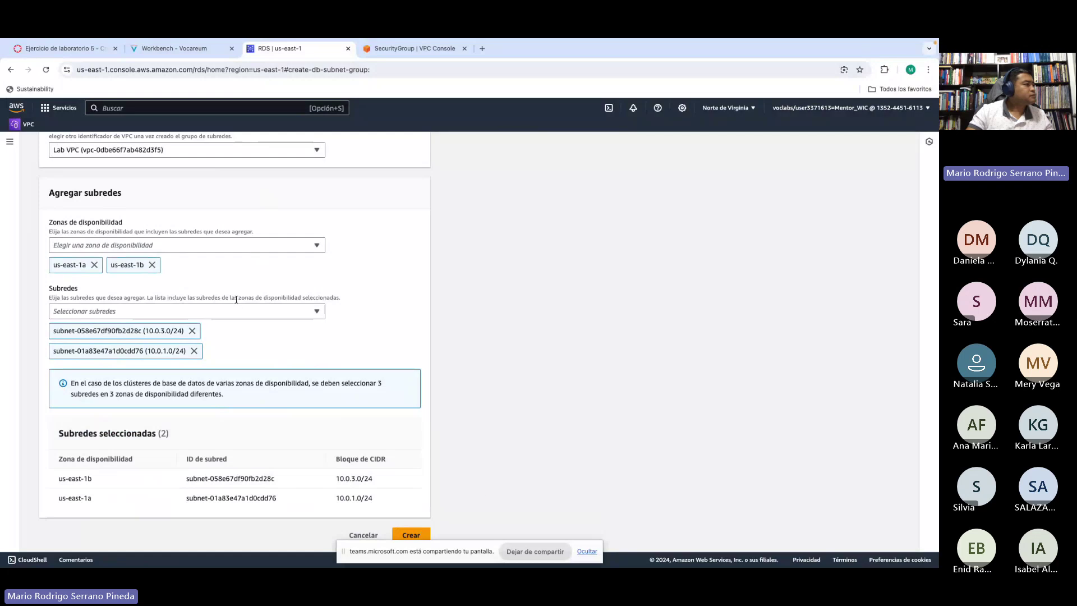
left_click(178, 51)
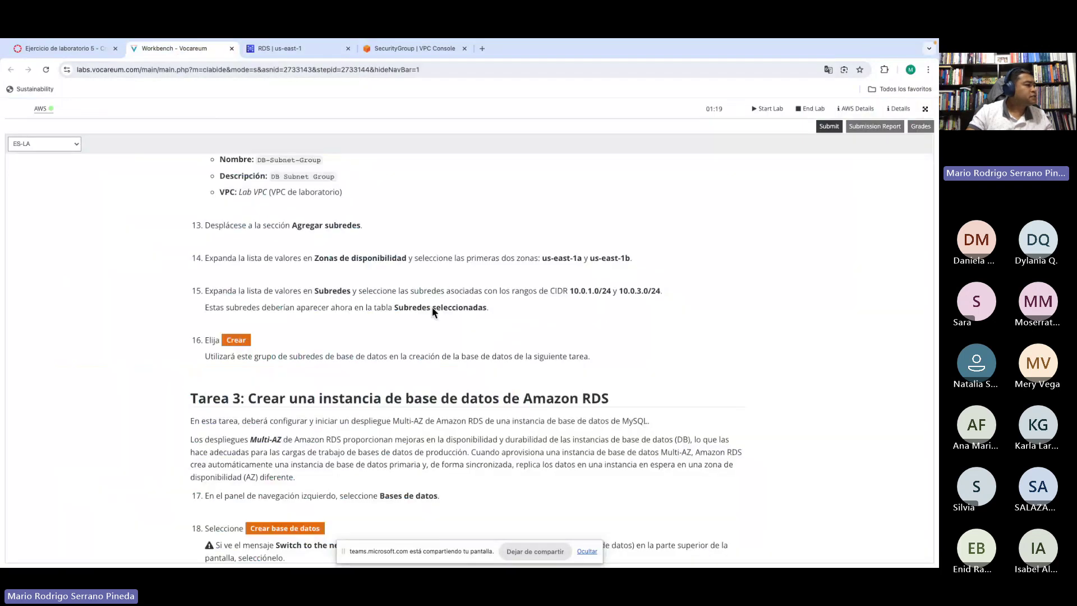
scroll(366, 336, "down", 3)
scroll(366, 336, "up", 1)
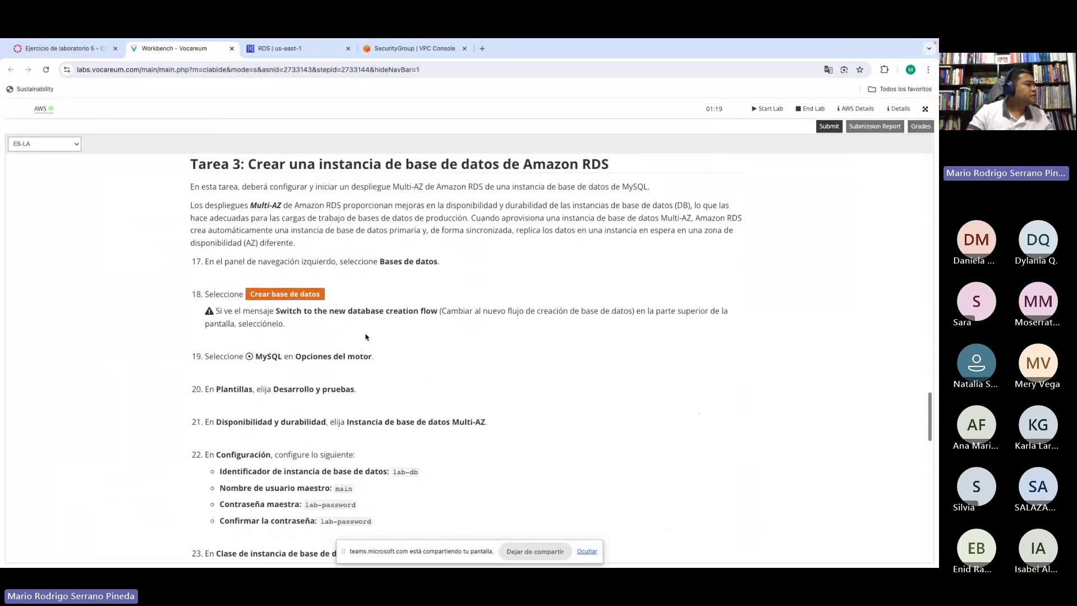
left_click(298, 49)
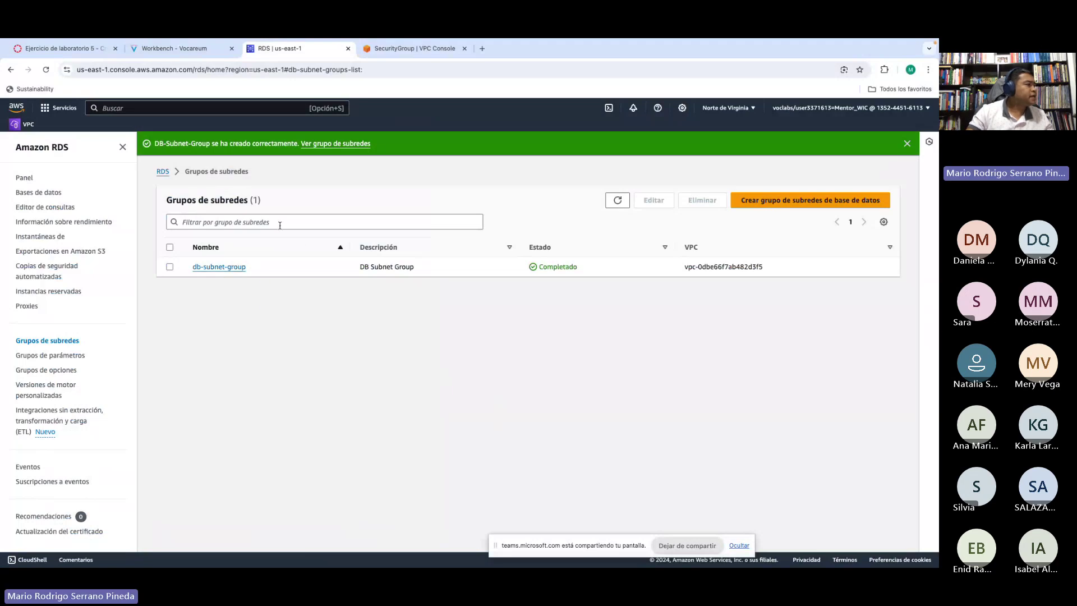
left_click(616, 203)
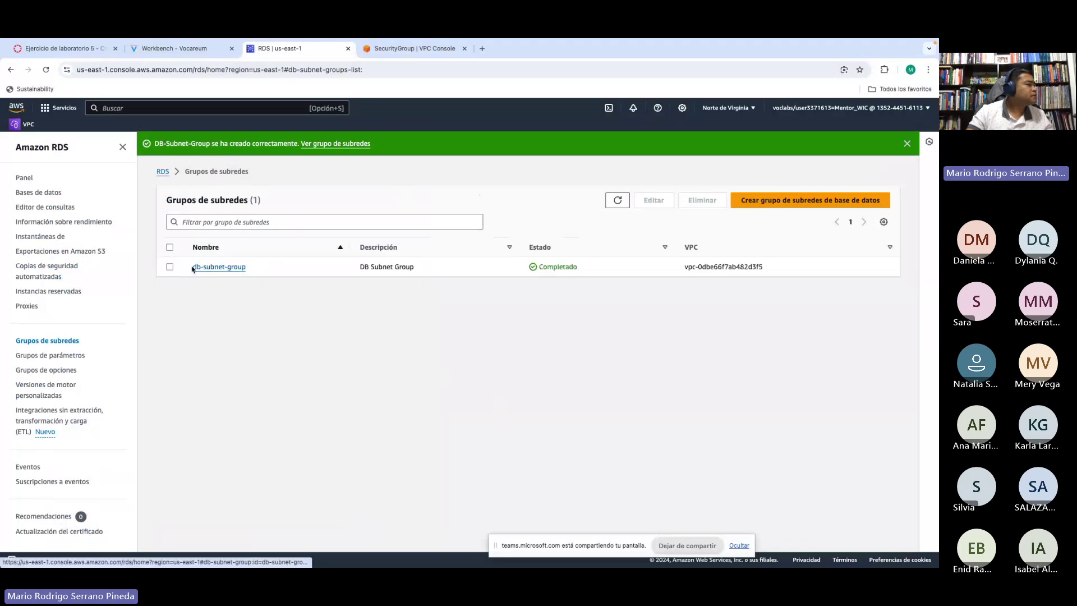
left_click(168, 51)
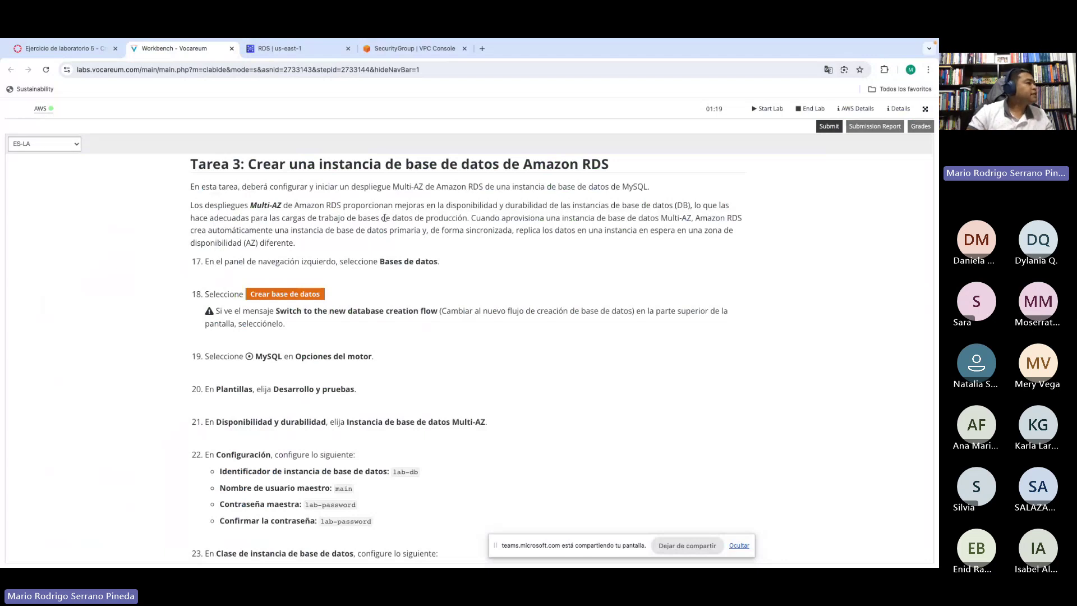
scroll(454, 251, "up", 1)
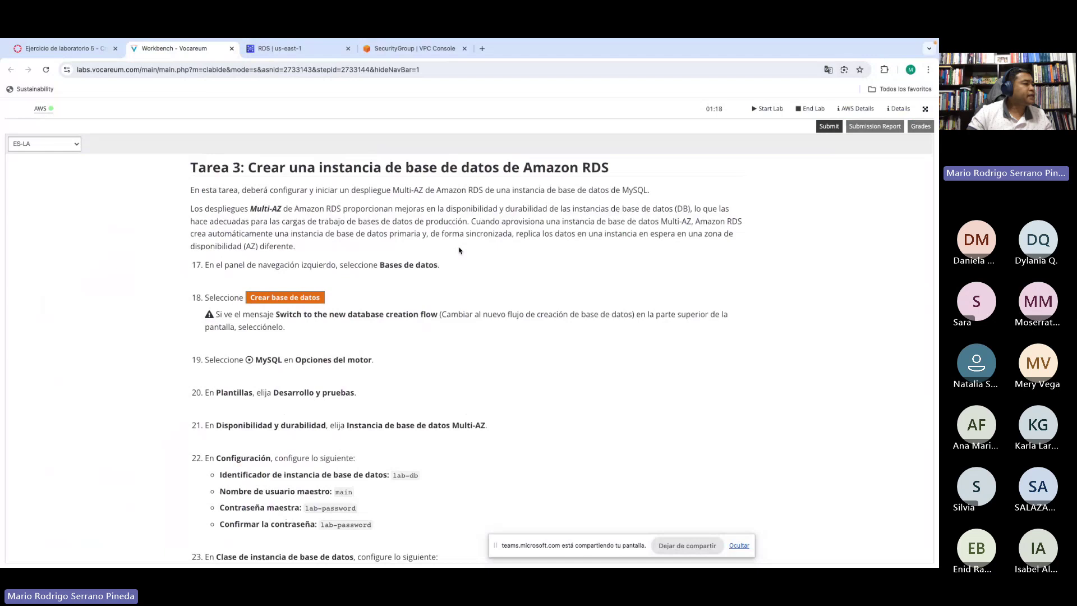
scroll(455, 274, "down", 1)
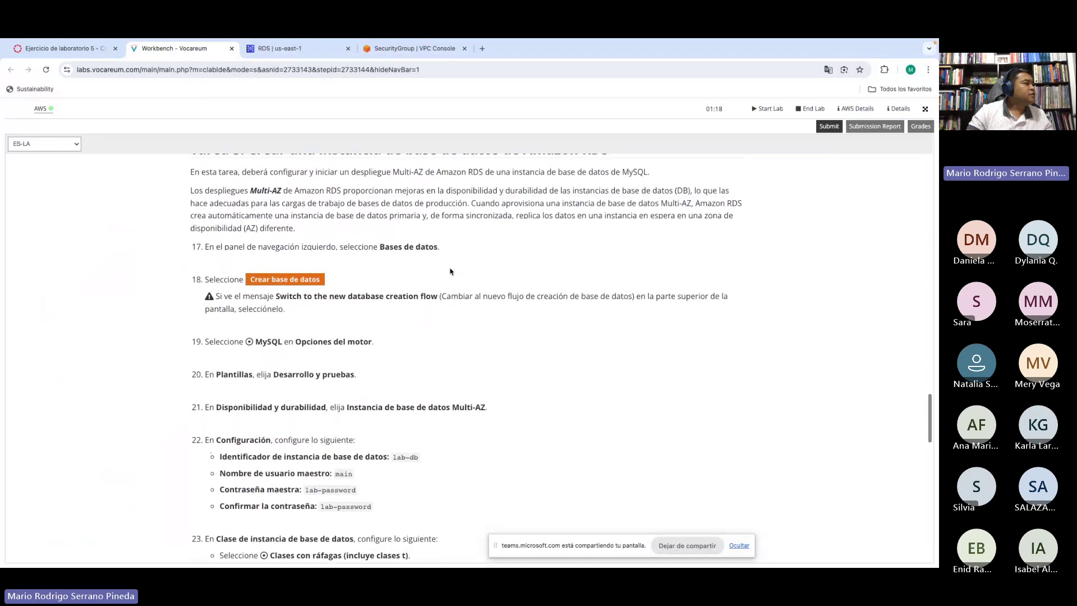
scroll(449, 270, "up", 1)
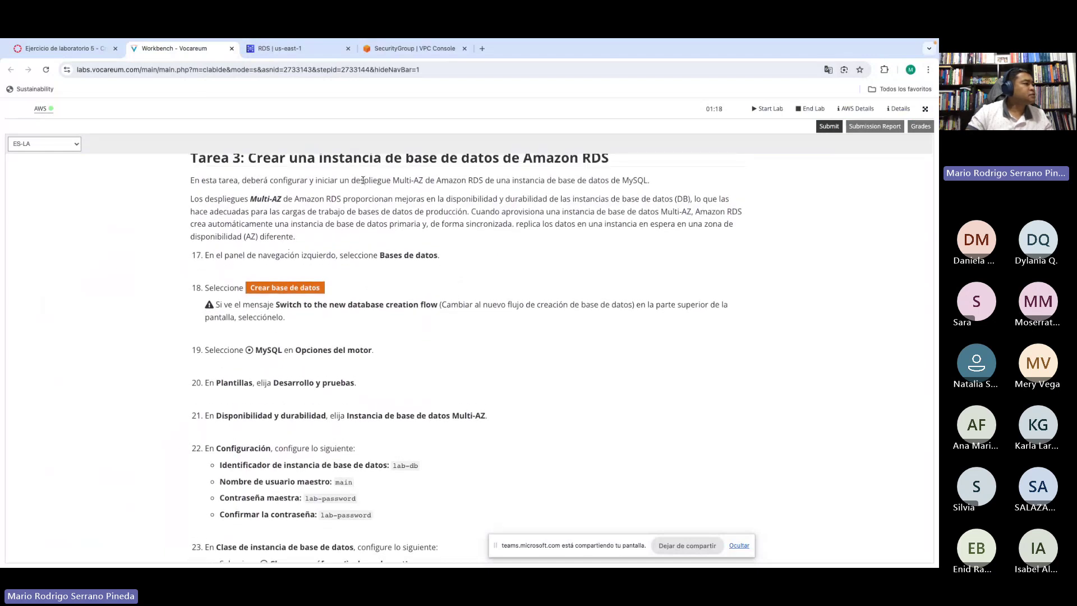
left_click_drag(360, 181, 433, 182)
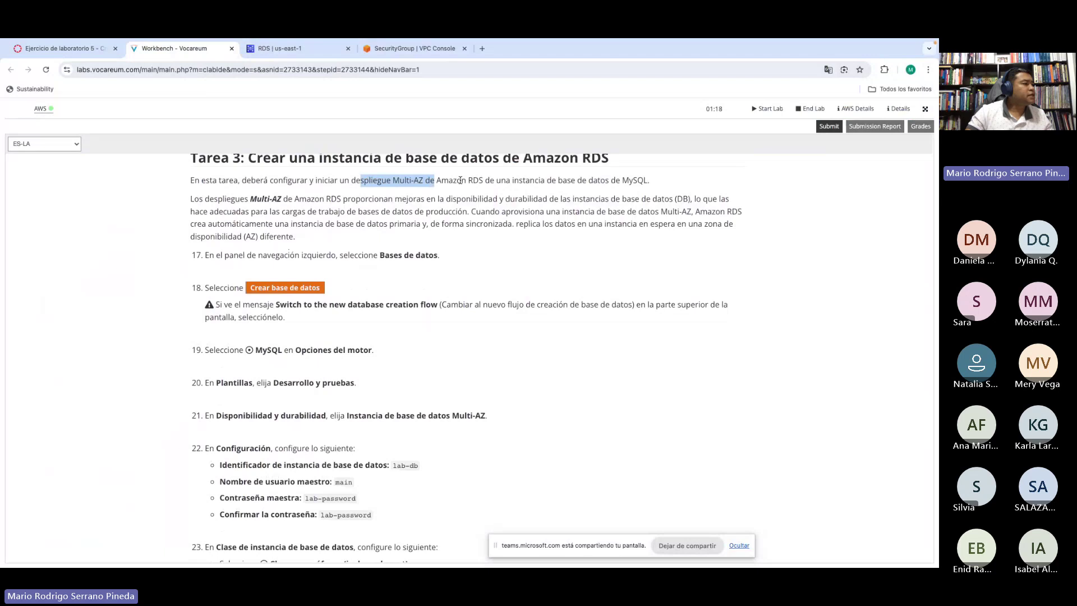
left_click(460, 180)
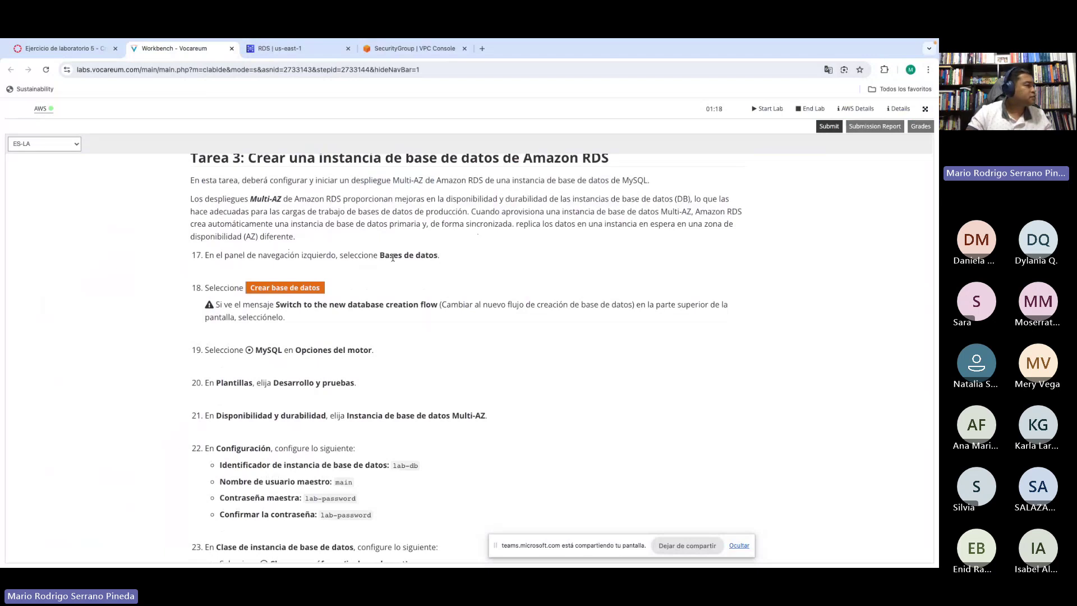
left_click_drag(385, 254, 423, 254)
left_click(431, 255)
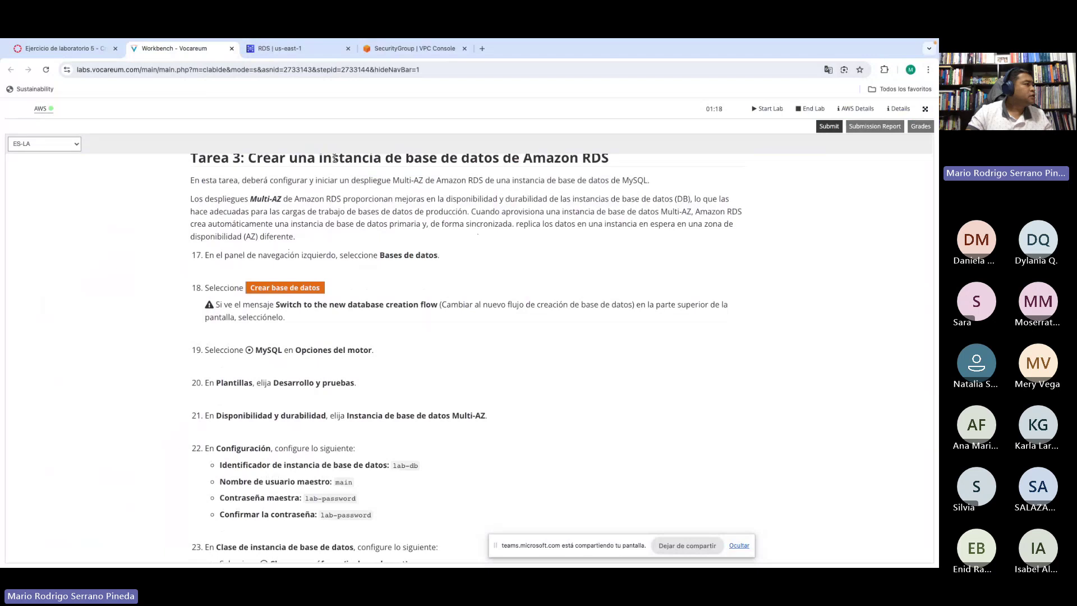
left_click(285, 49)
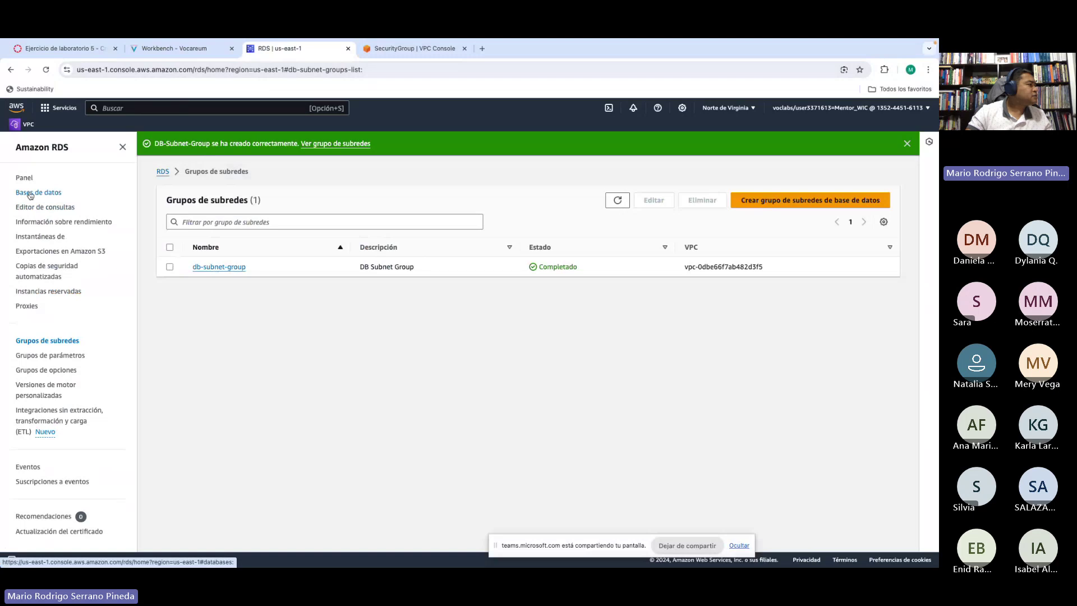
Step: Start creating a new RDS database and scroll the lab instructions to the next steps
left_click(30, 193)
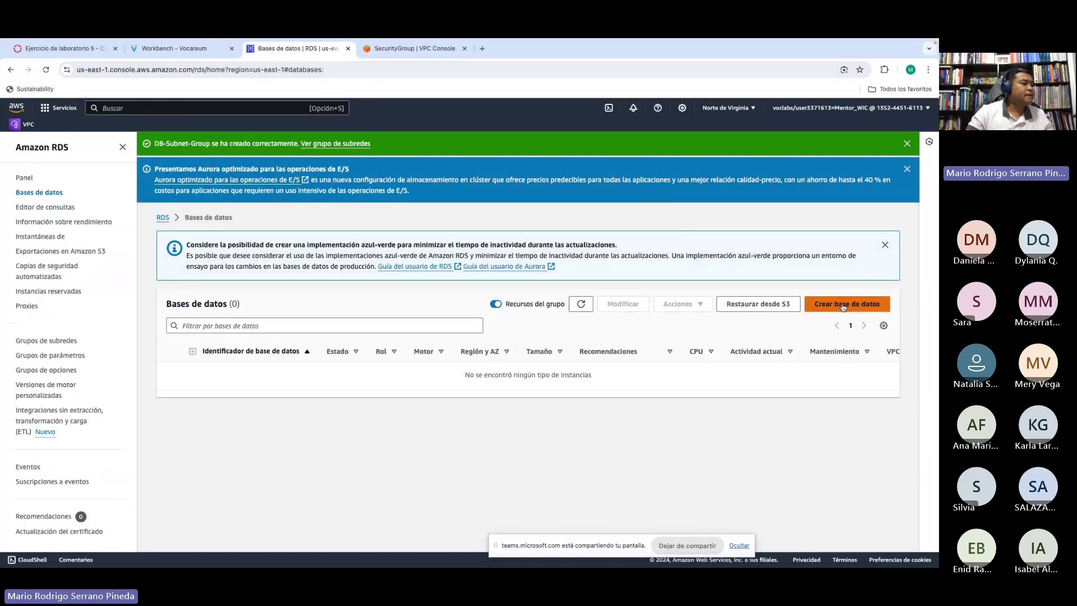
left_click(843, 305)
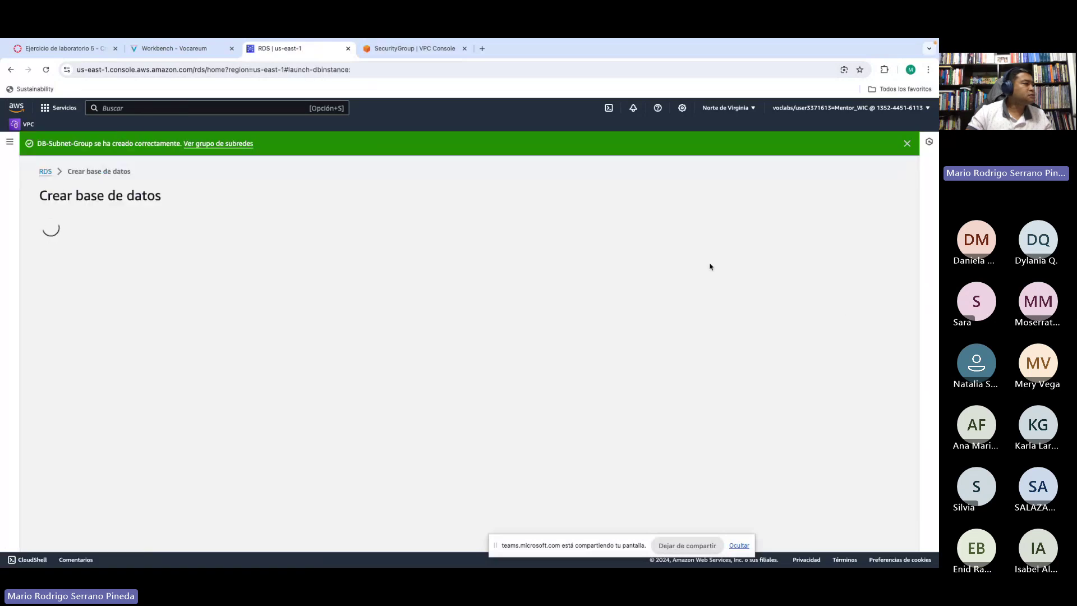
left_click(157, 48)
scroll(312, 255, "down", 2)
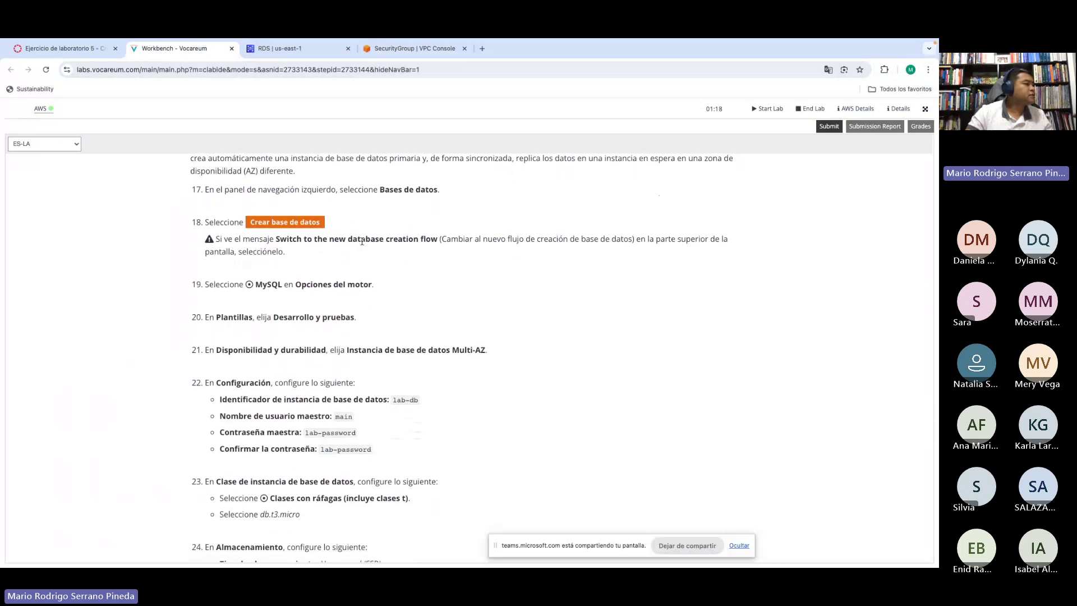
scroll(464, 286, "down", 1)
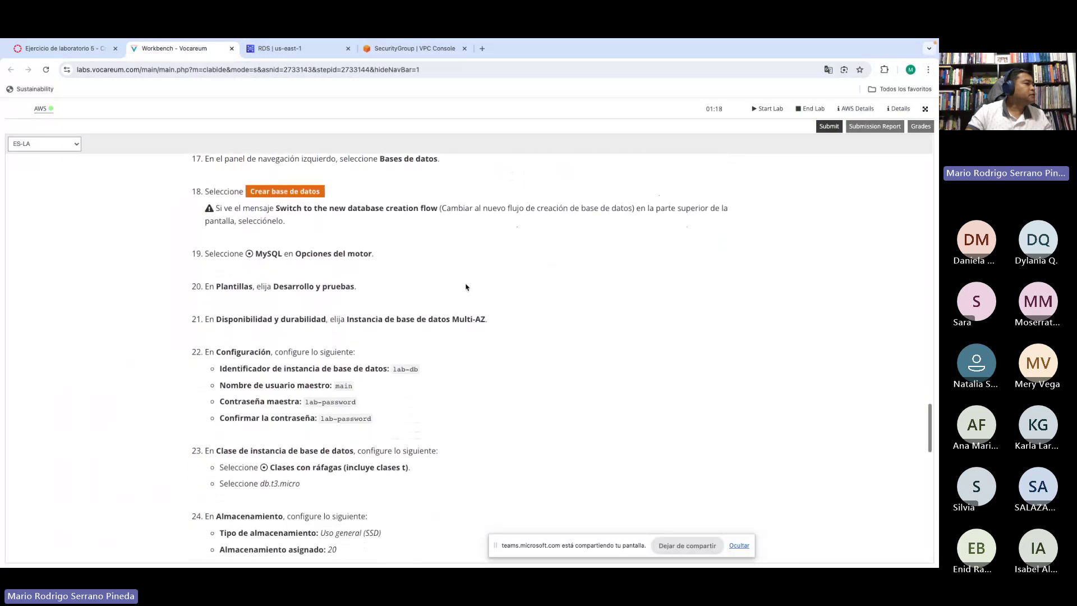
scroll(269, 252, "down", 1)
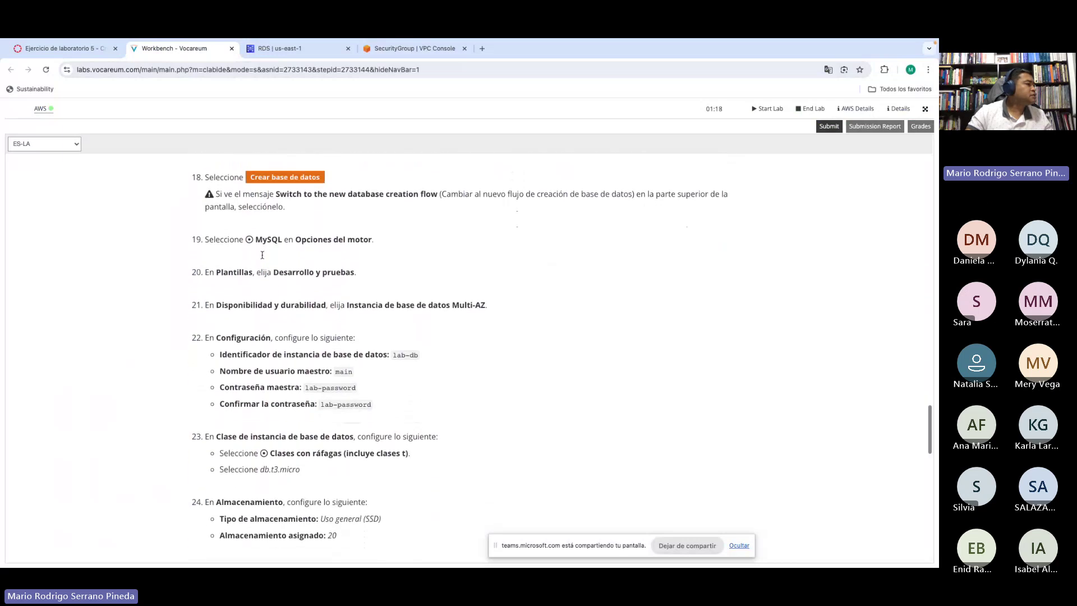
Step: Review lab steps 19–21 on the MySQL engine, template and Multi-AZ choice
left_click_drag(256, 232, 359, 265)
left_click(274, 262)
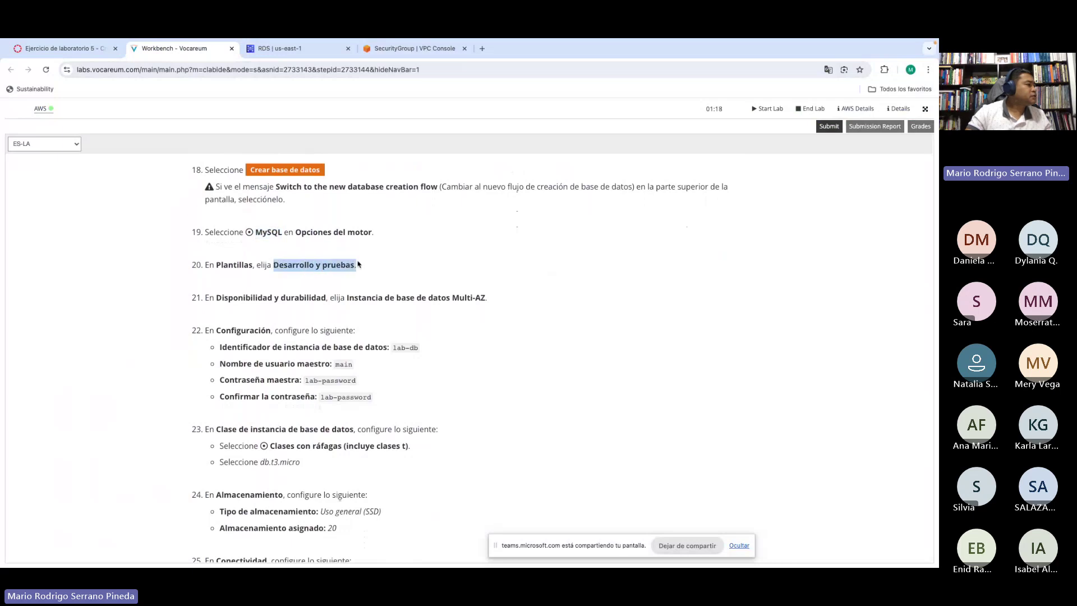
left_click(359, 265)
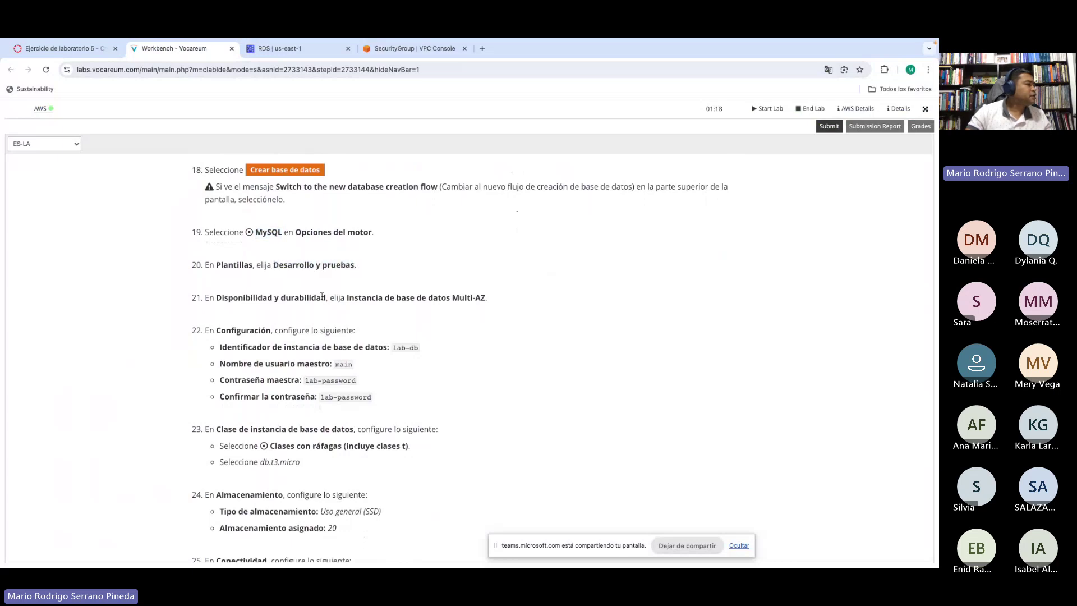
left_click_drag(347, 297, 497, 296)
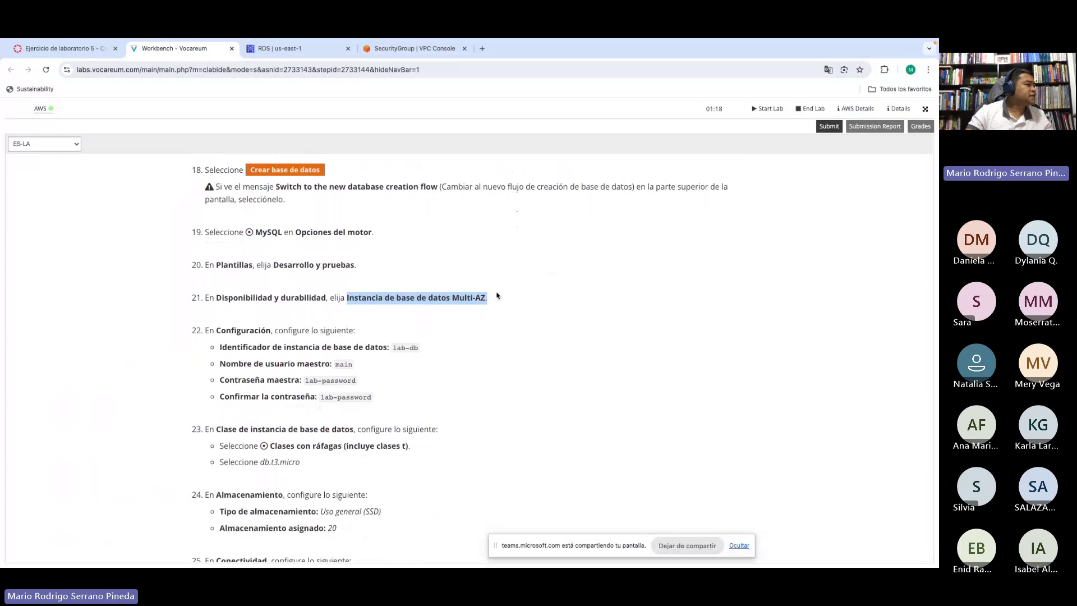
left_click(493, 298)
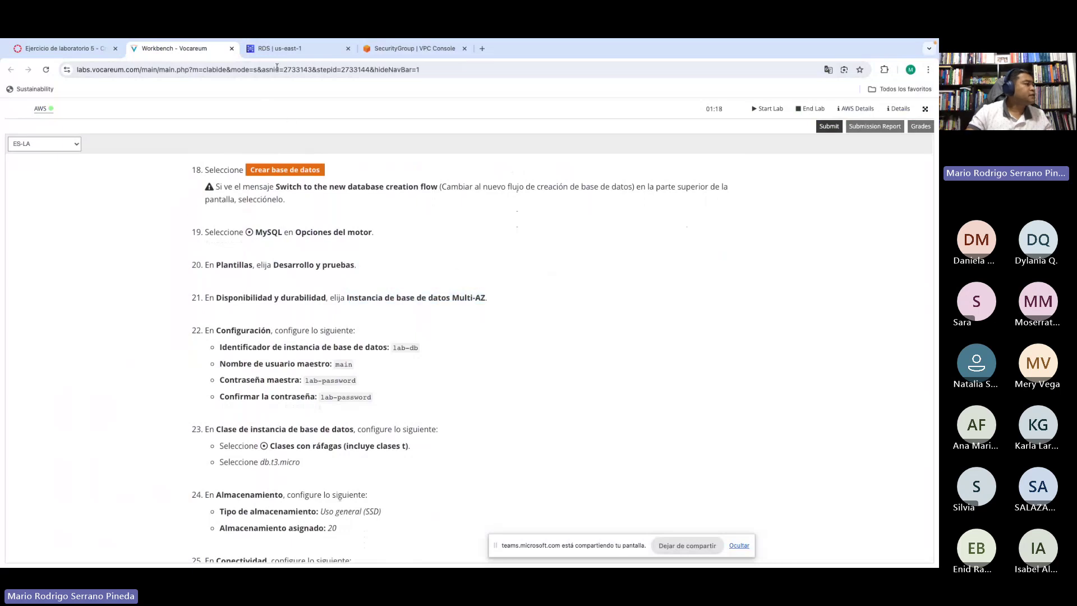
left_click(286, 49)
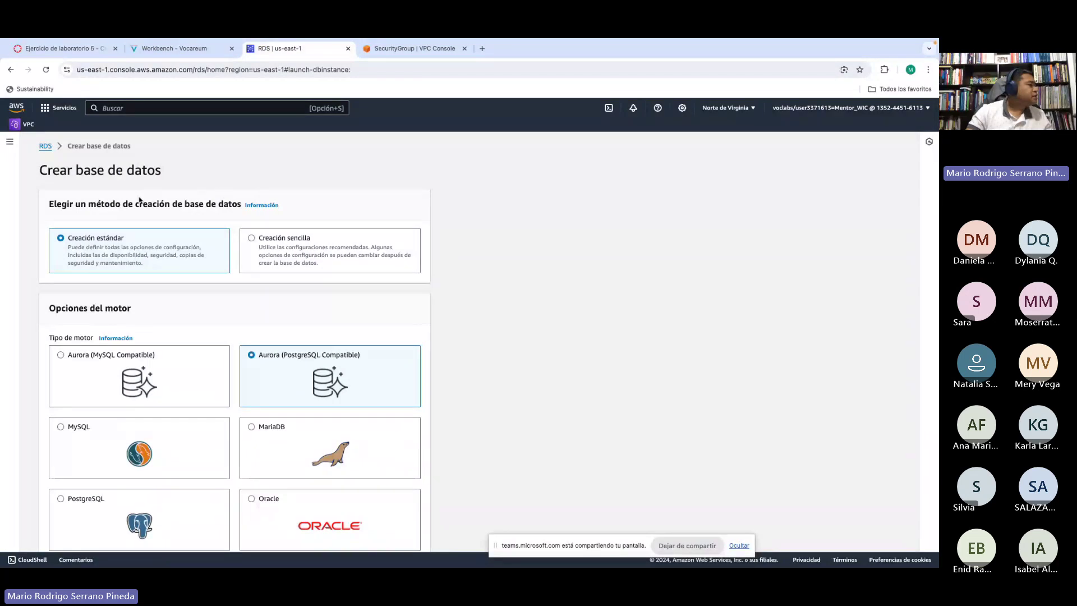
scroll(281, 202, "down", 1)
scroll(193, 185, "up", 1)
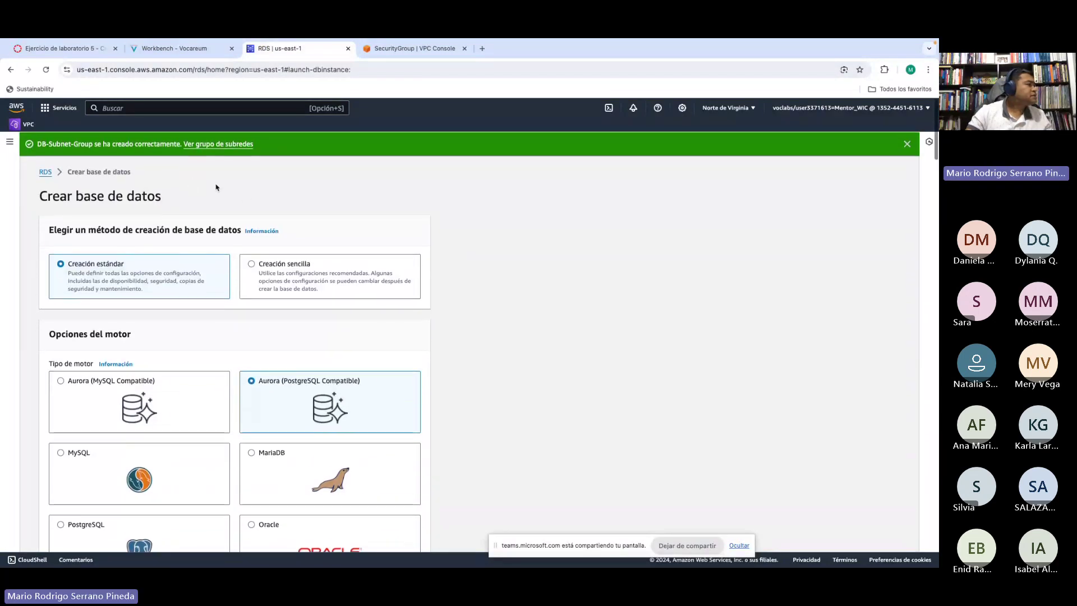
scroll(503, 259, "down", 1)
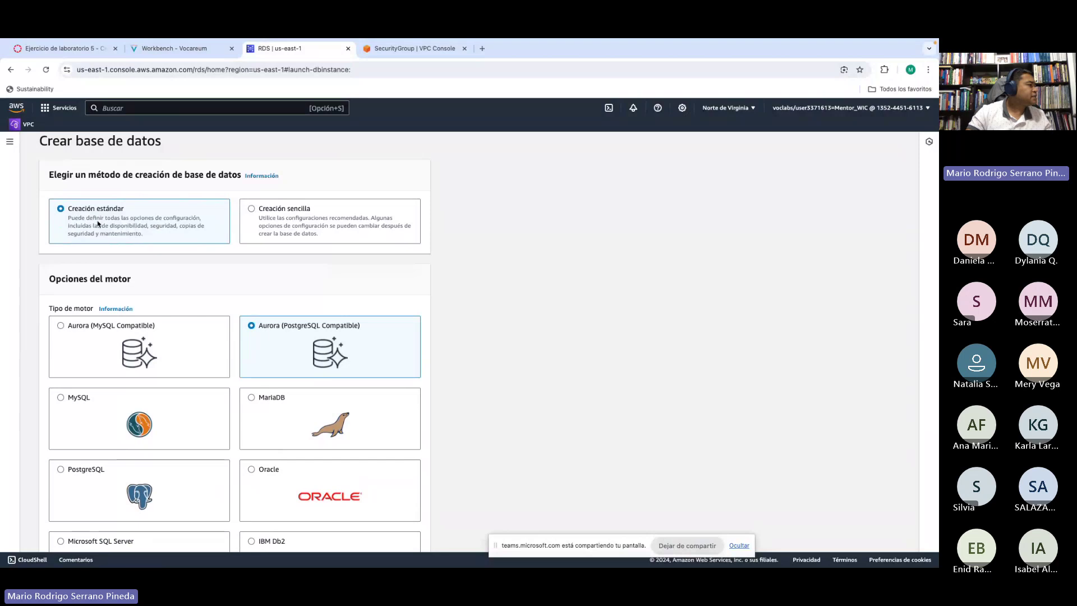
left_click(285, 219)
scroll(352, 275, "down", 6)
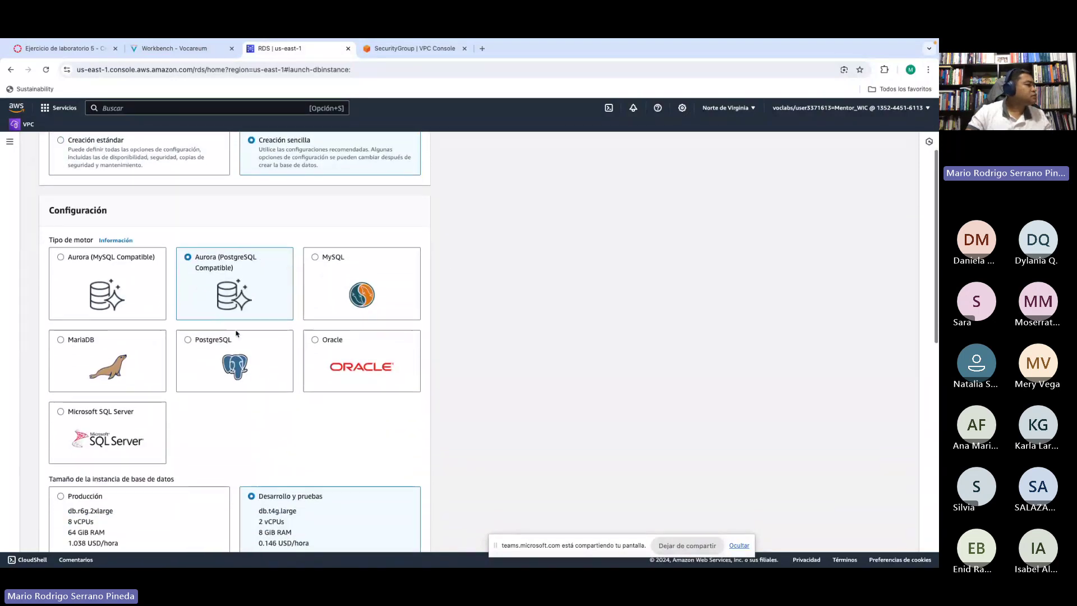
scroll(206, 307, "down", 5)
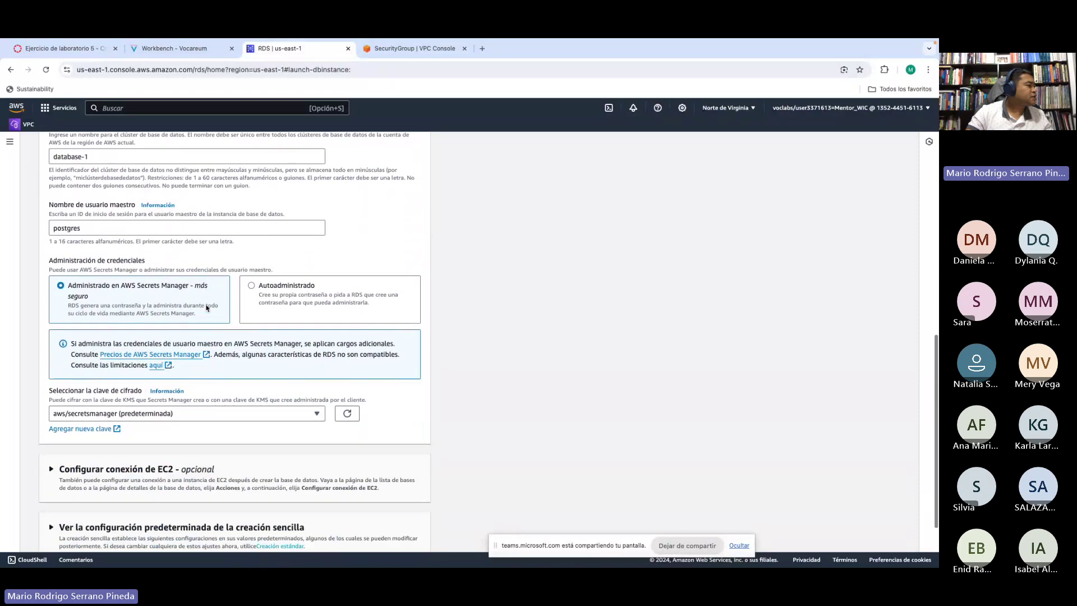
scroll(206, 308, "up", 10)
scroll(206, 307, "up", 1)
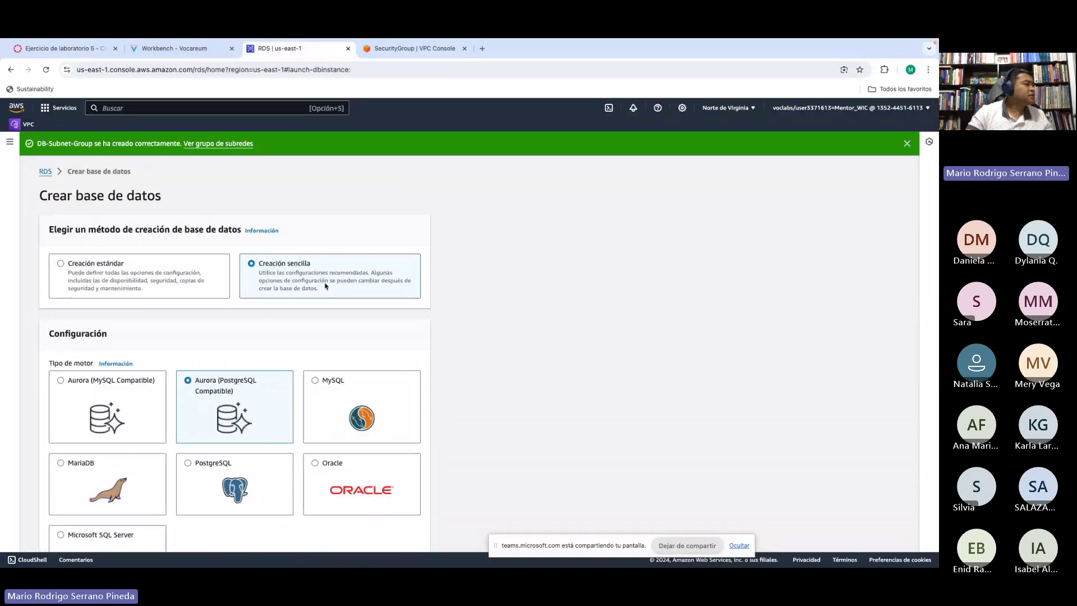
left_click(78, 271)
scroll(152, 291, "down", 1)
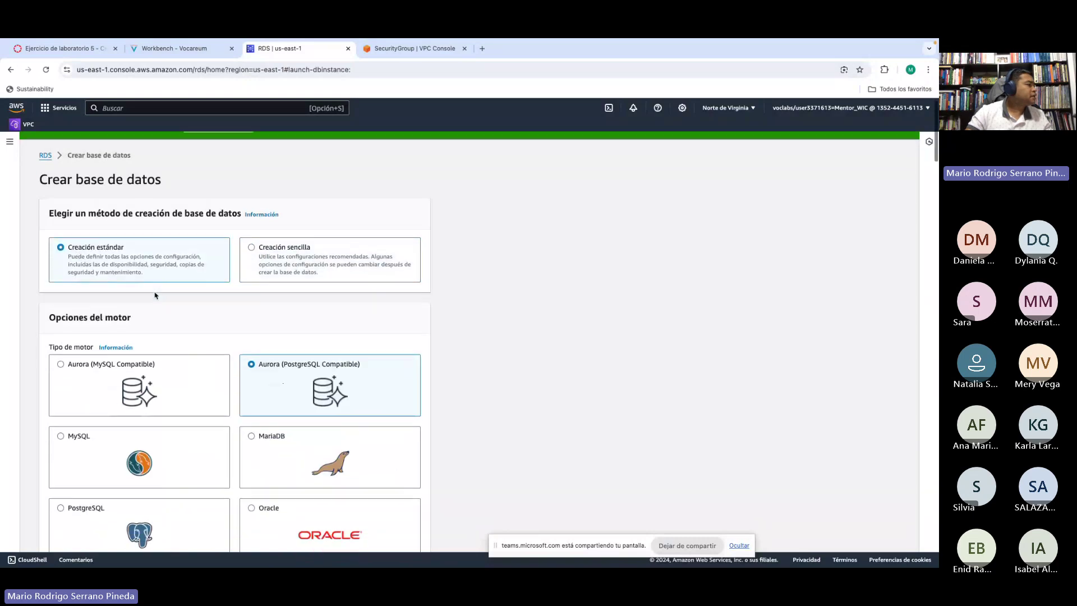
scroll(476, 275, "down", 1)
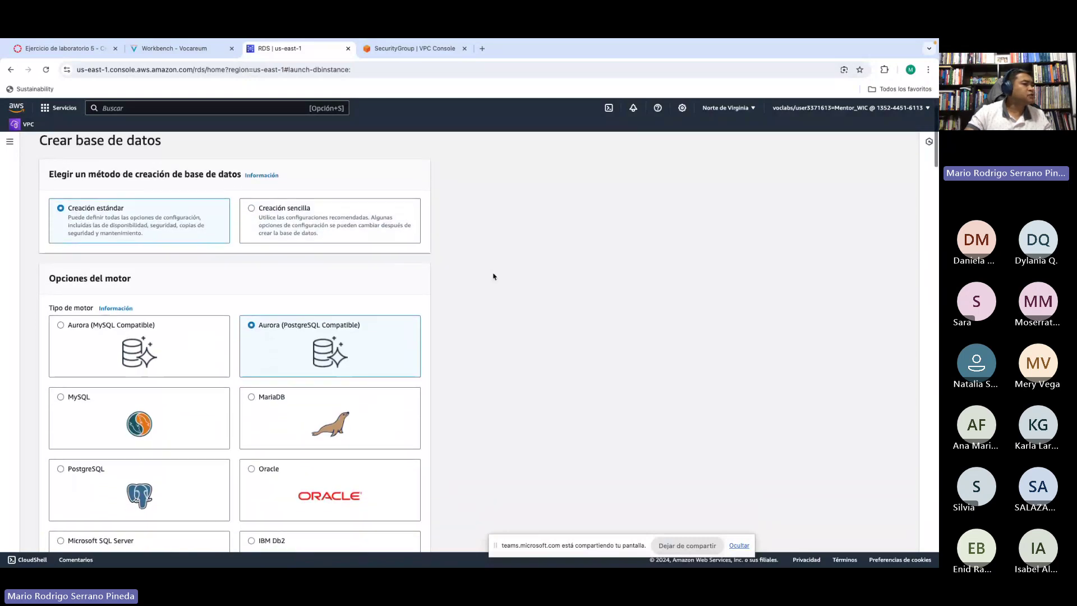
scroll(499, 282, "down", 2)
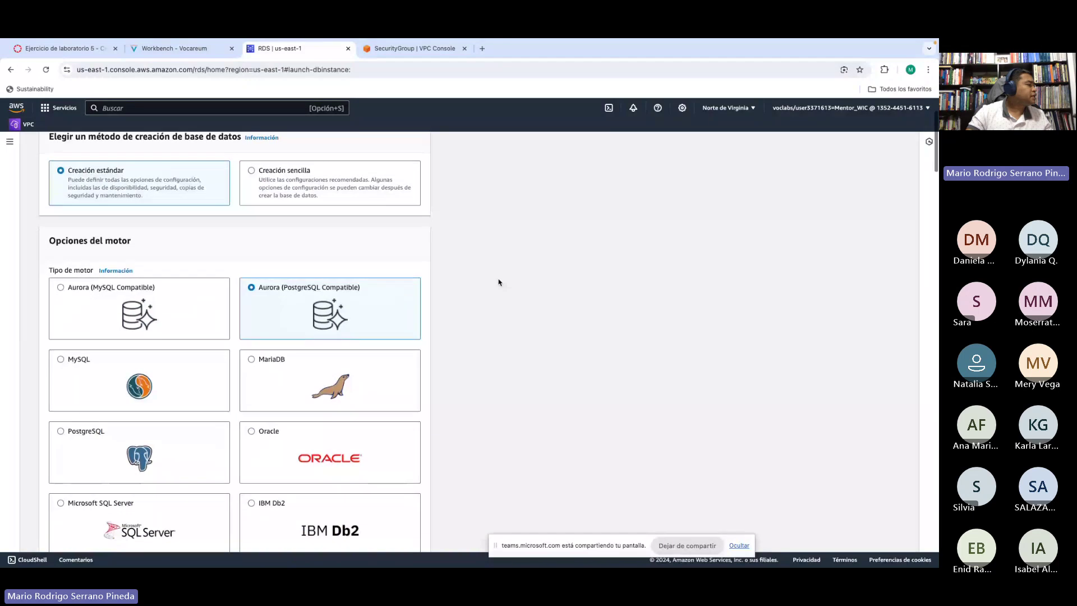
scroll(498, 282, "down", 1)
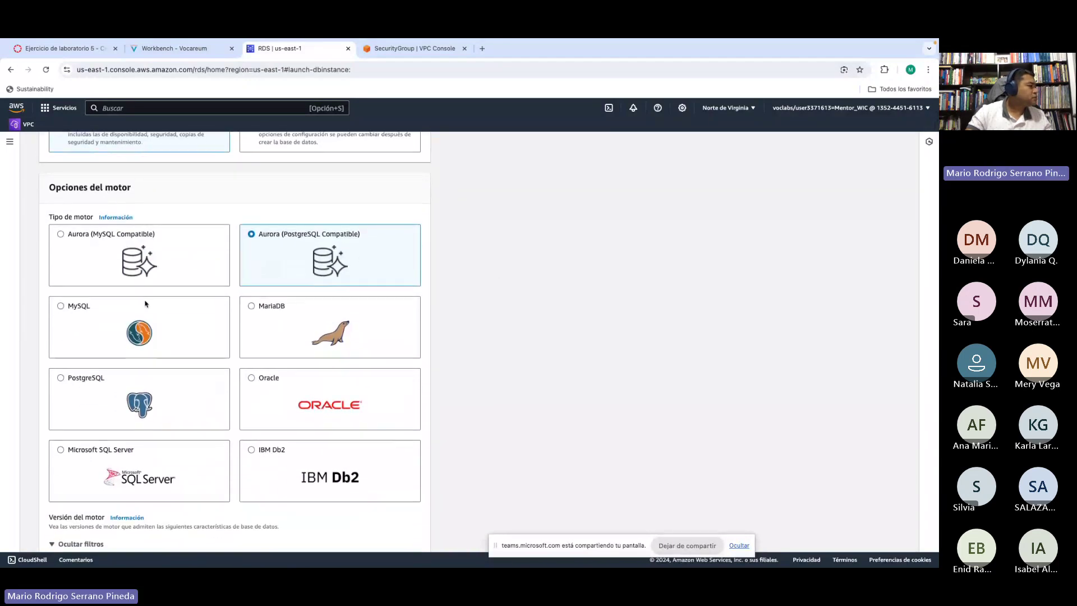
scroll(140, 317, "down", 1)
Step: Choose MySQL as the engine and review its description panel
left_click(64, 277)
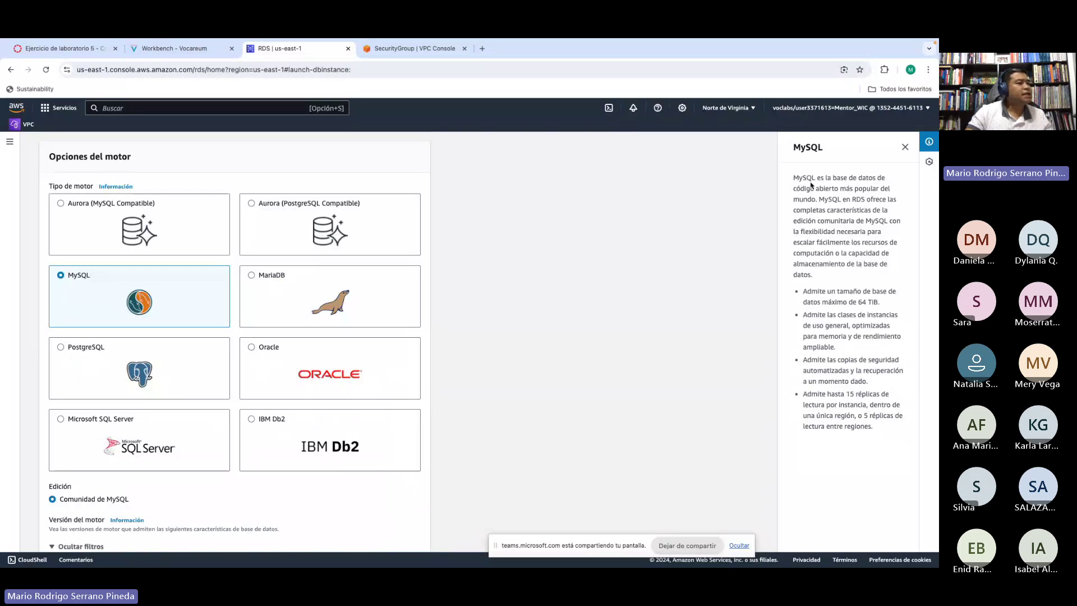
left_click_drag(795, 177, 889, 277)
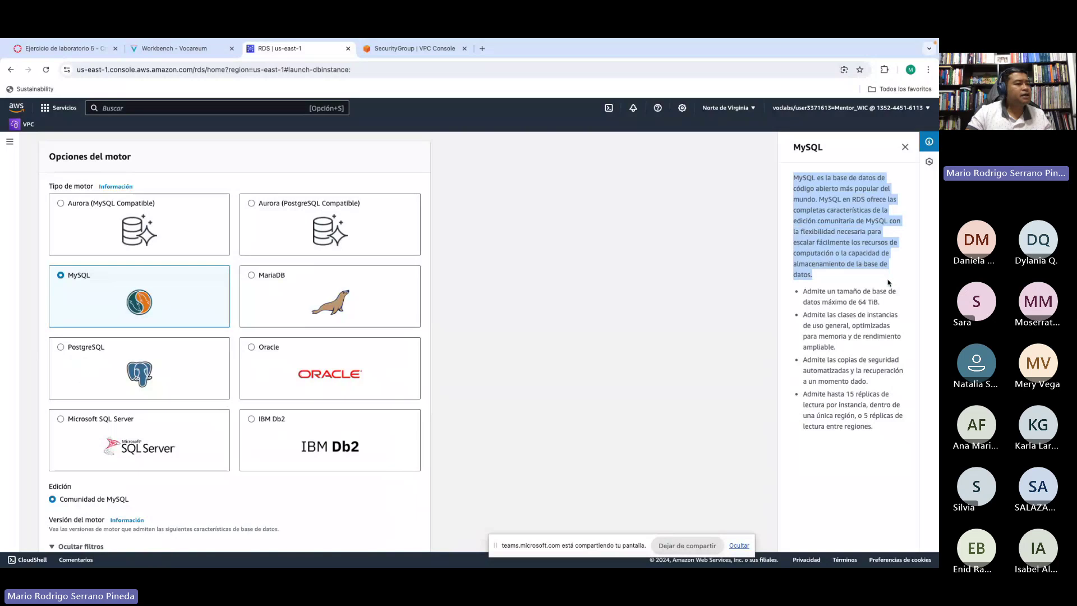
left_click(872, 279)
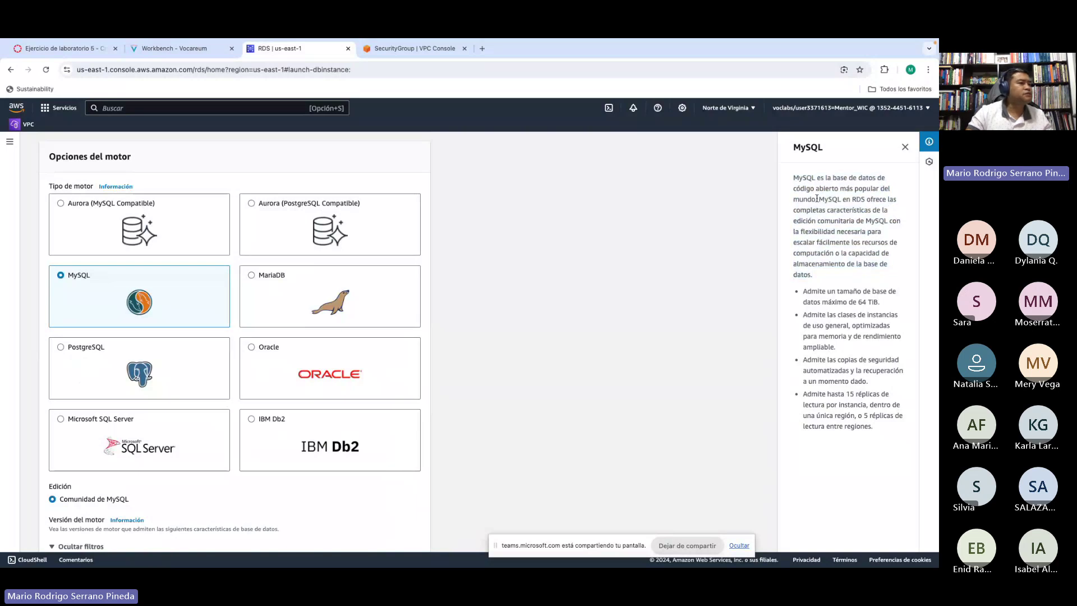
left_click_drag(793, 177, 892, 266)
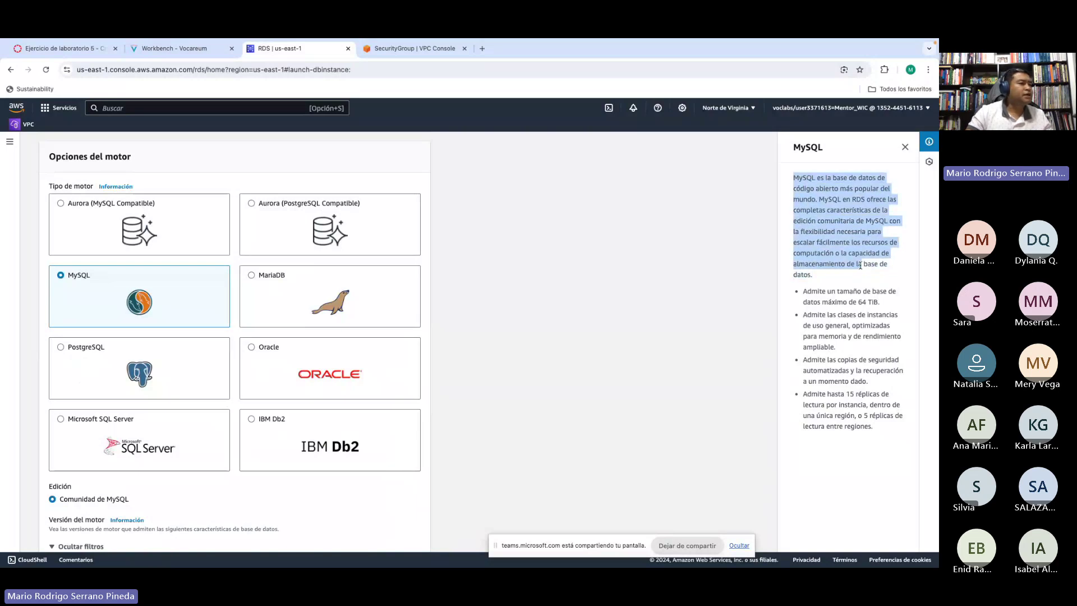
left_click(732, 266)
scroll(507, 281, "down", 5)
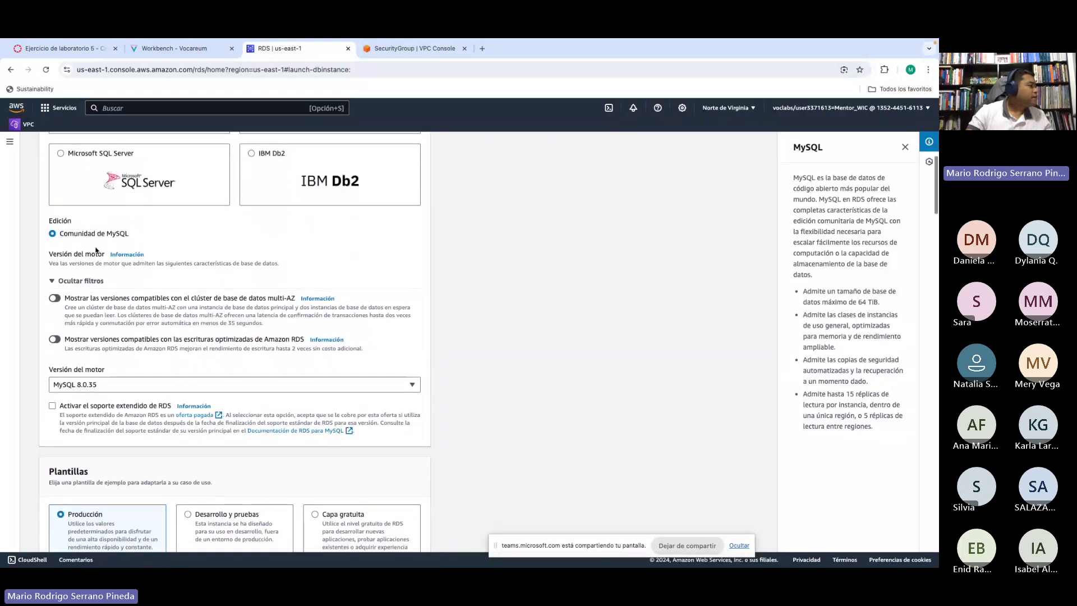
scroll(79, 236, "down", 1)
scroll(136, 268, "down", 2)
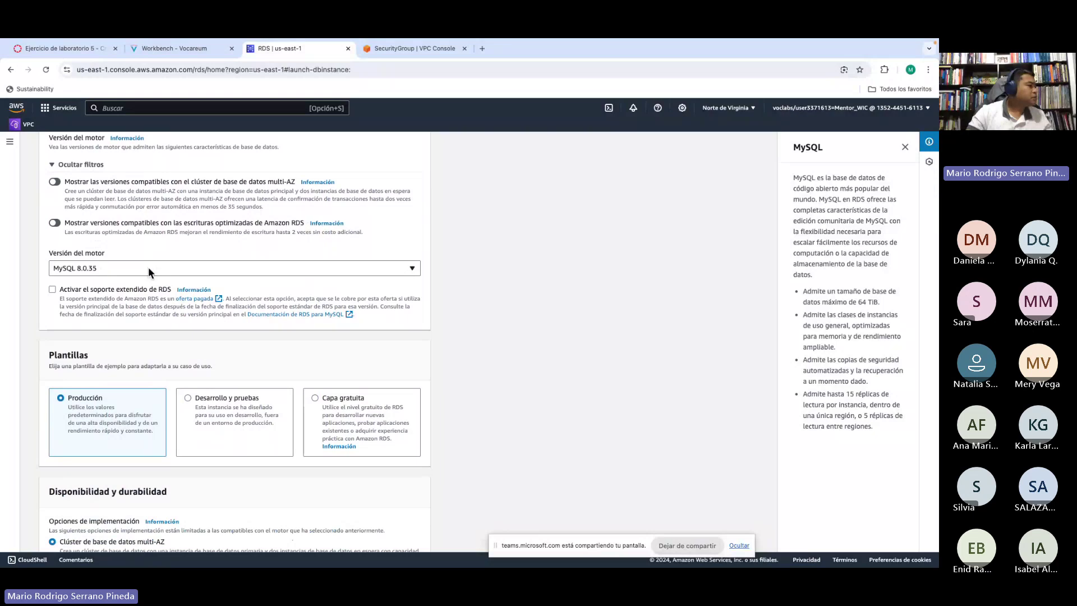
left_click(148, 268)
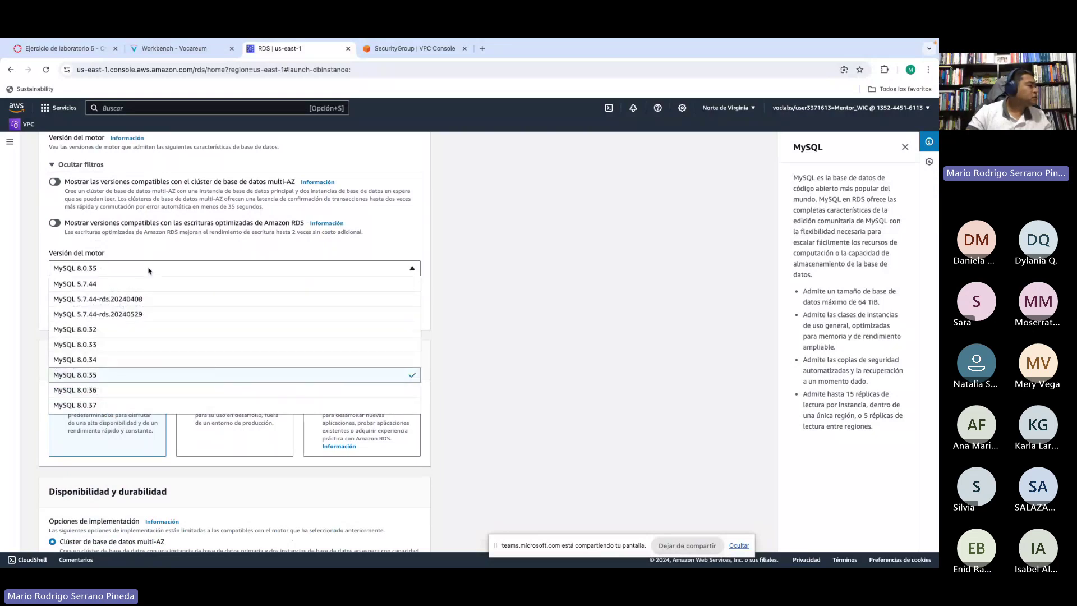
left_click(175, 270)
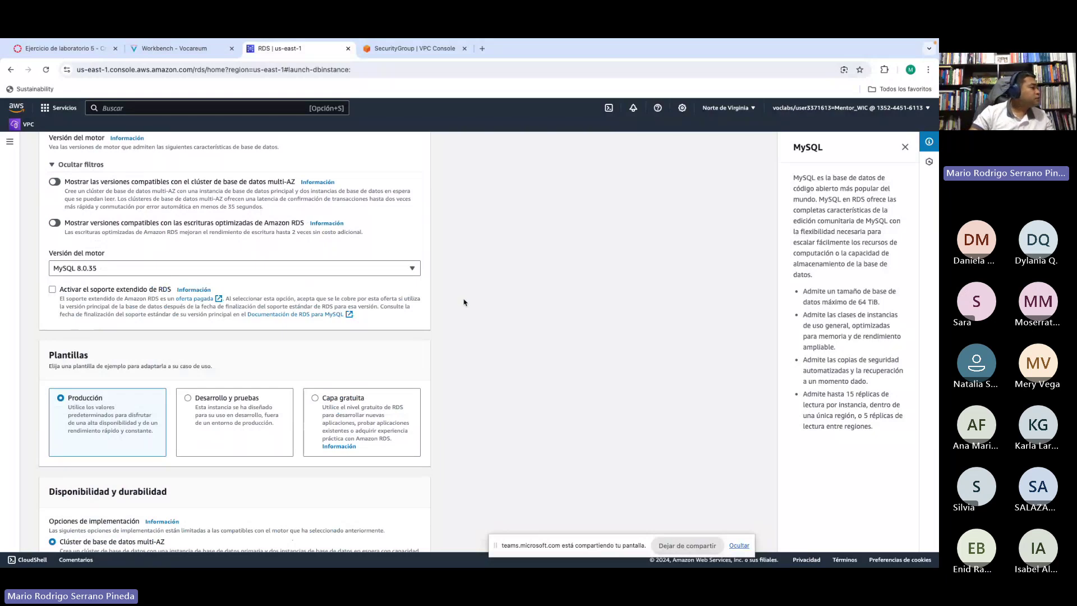
scroll(463, 302, "down", 3)
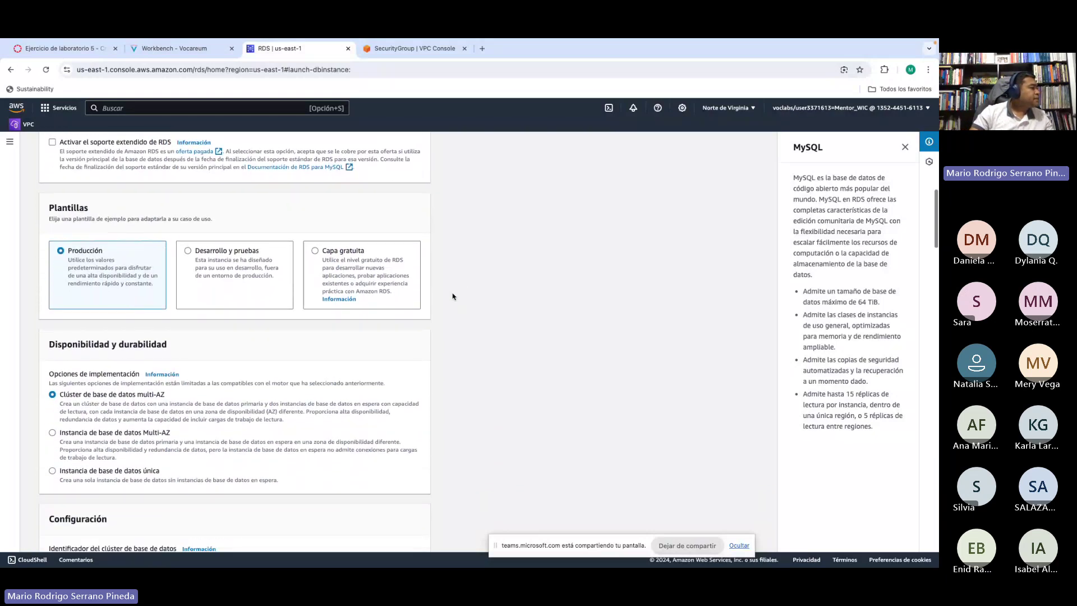
Step: Switch the template from Producción to Desarrollo y pruebas and scroll to Disponibilidad y durabilidad
left_click(205, 255)
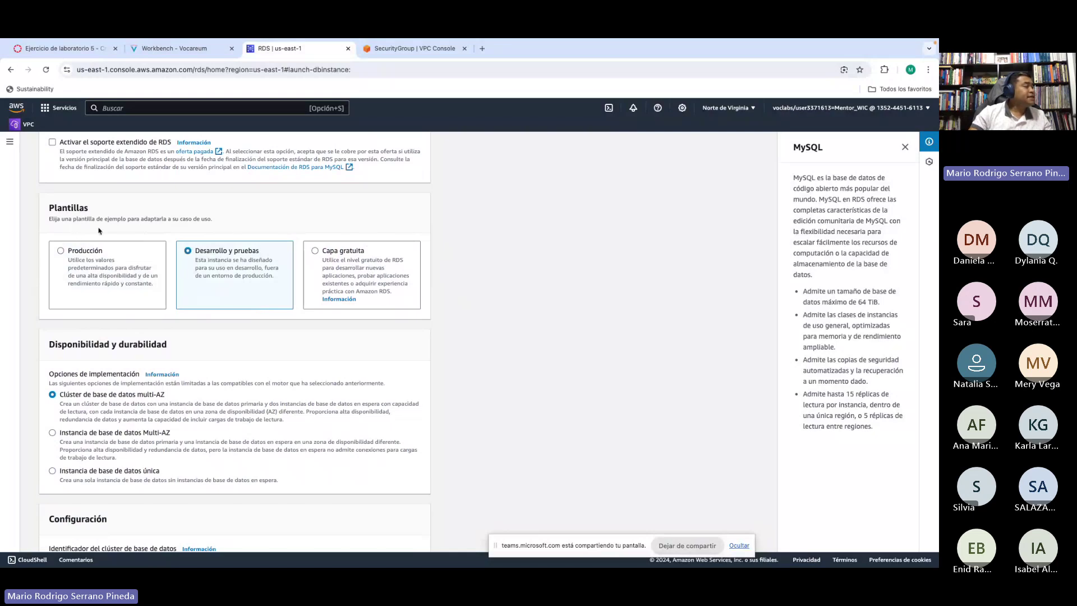
scroll(491, 241, "down", 1)
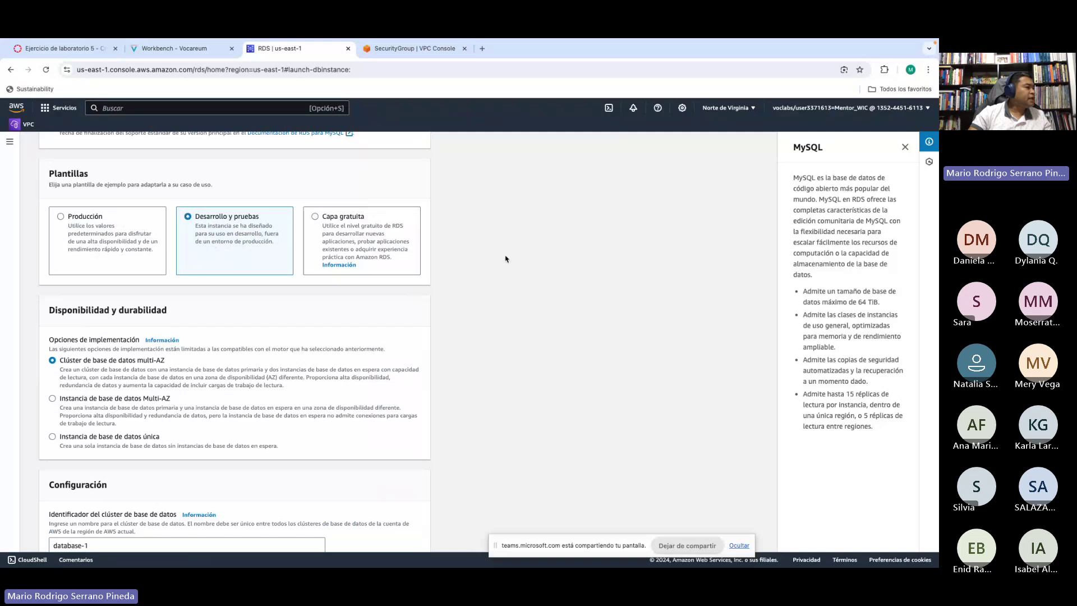
scroll(503, 270, "down", 1)
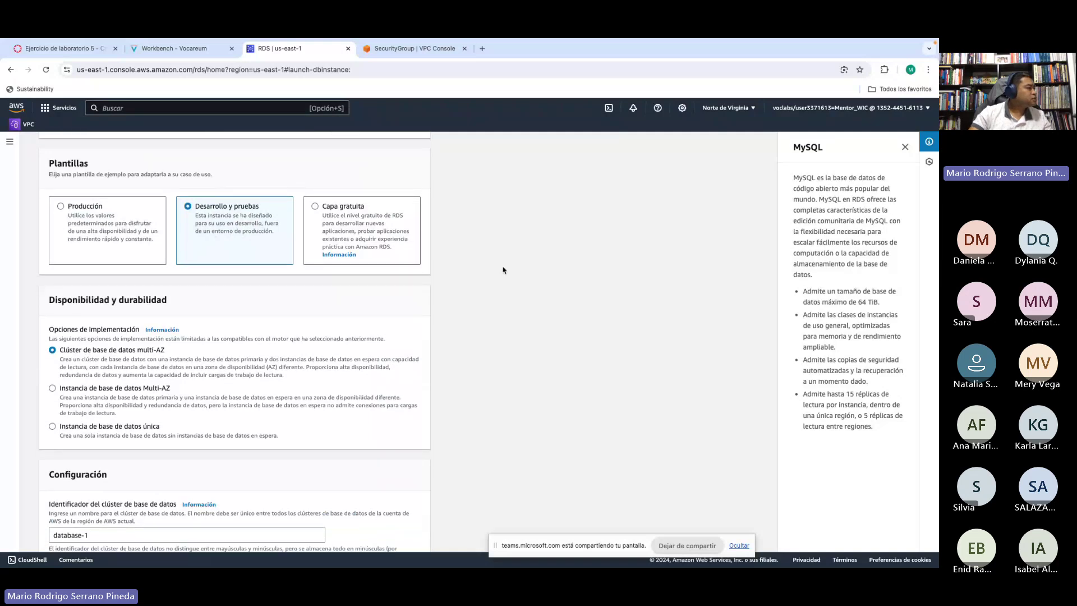
scroll(503, 269, "down", 2)
scroll(504, 270, "down", 2)
scroll(503, 269, "up", 3)
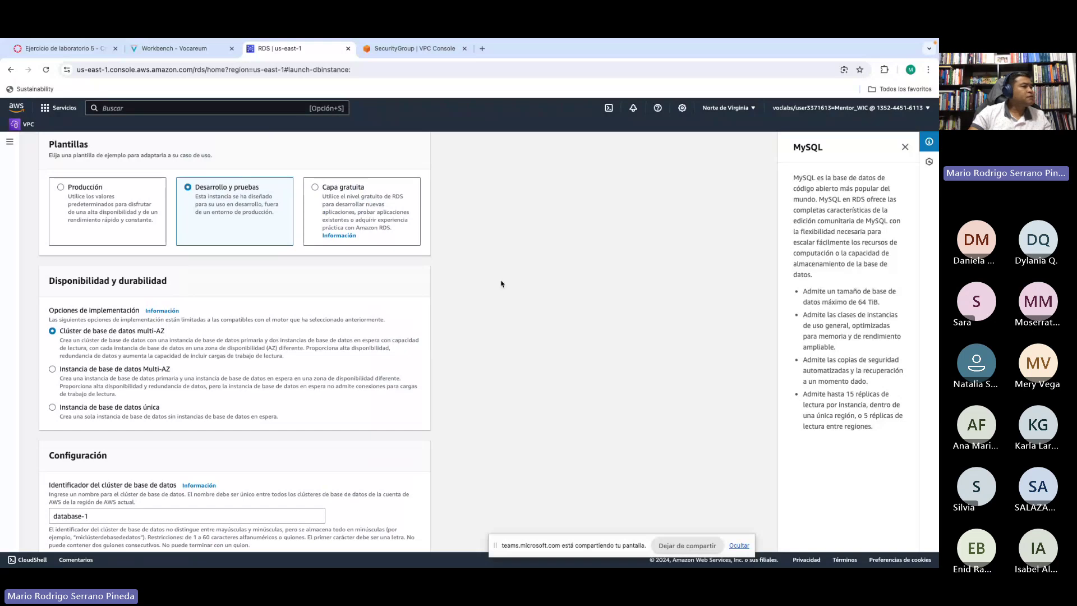
scroll(499, 285, "down", 4)
scroll(499, 285, "down", 1)
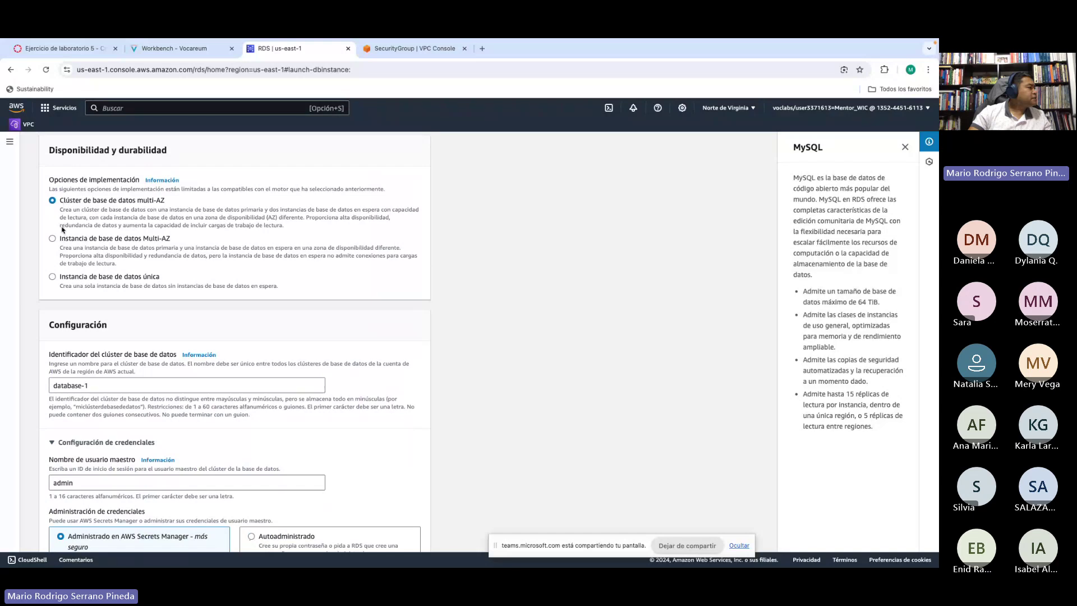
left_click(53, 239)
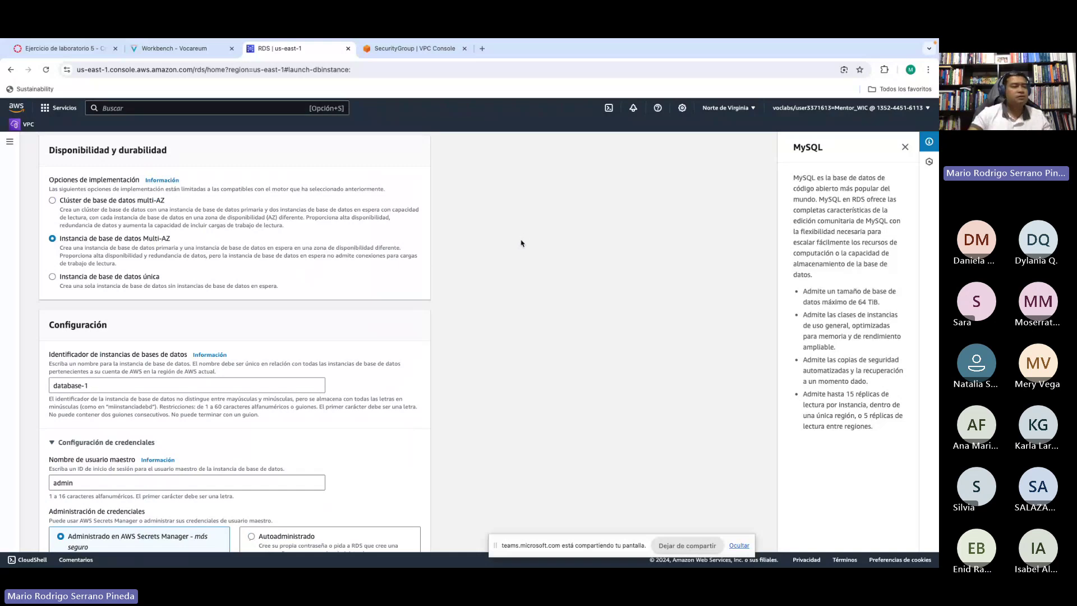
scroll(526, 238, "down", 1)
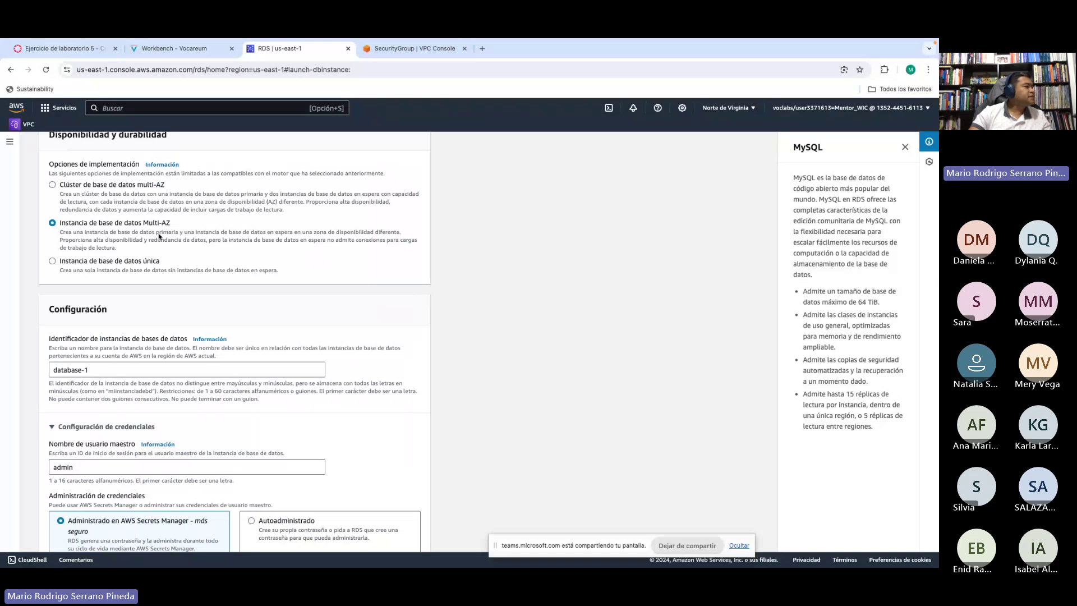
scroll(506, 255, "down", 2)
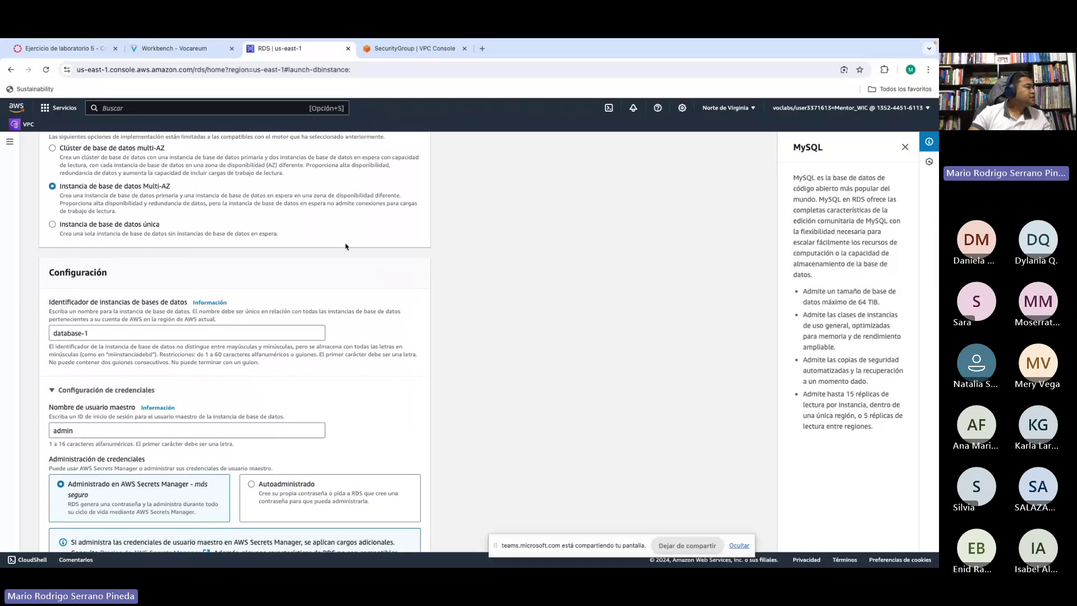
scroll(530, 263, "down", 1)
scroll(530, 263, "up", 3)
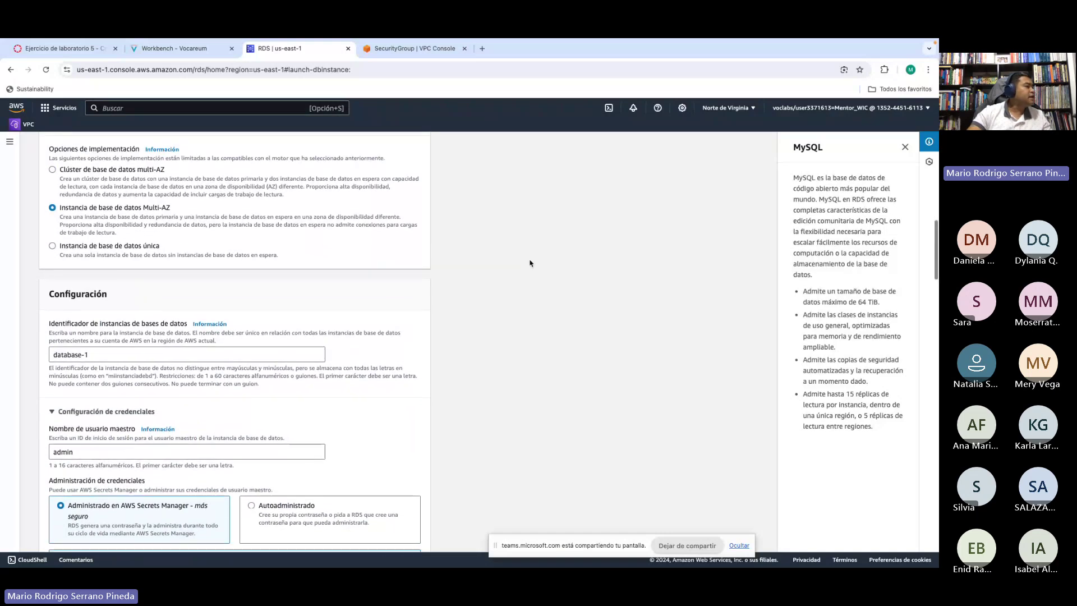
scroll(530, 263, "down", 3)
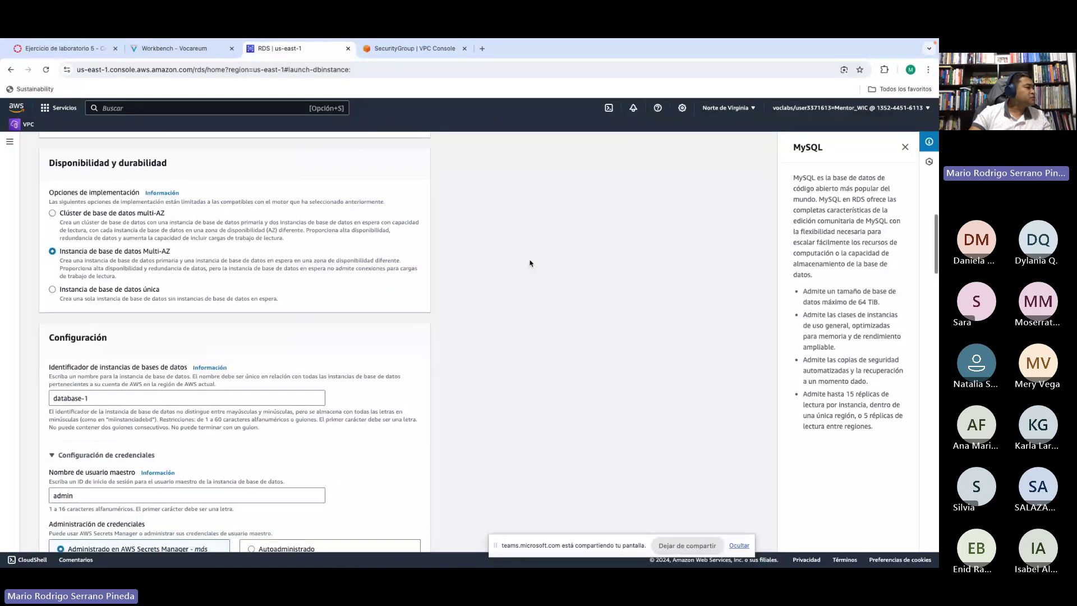
scroll(529, 264, "down", 1)
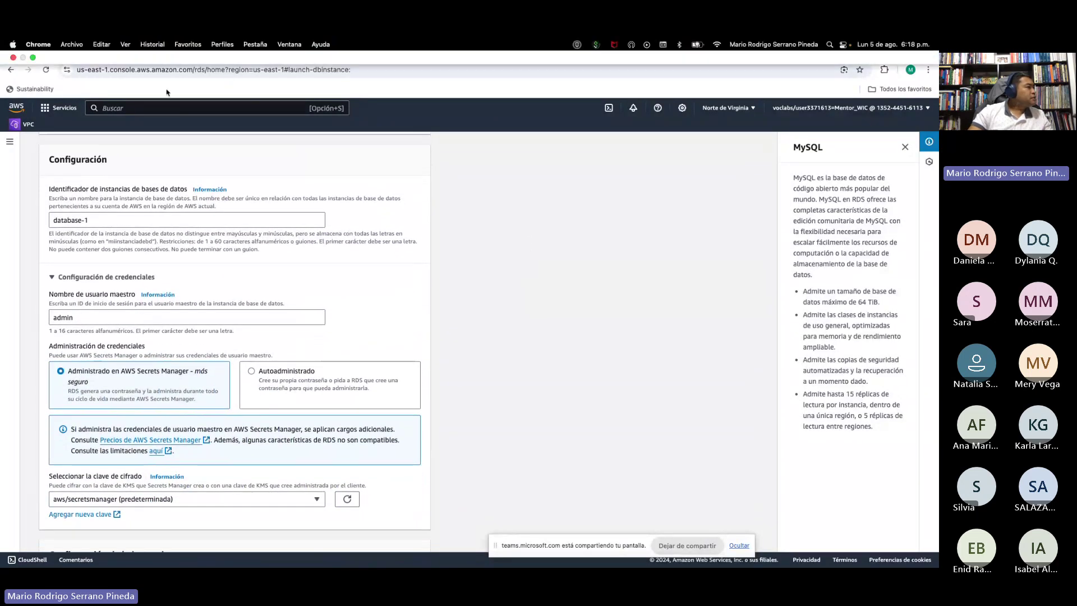
left_click(175, 56)
Step: Replace the DB instance identifier database-1 with lab-db copied from the instructions
scroll(325, 313, "down", 1)
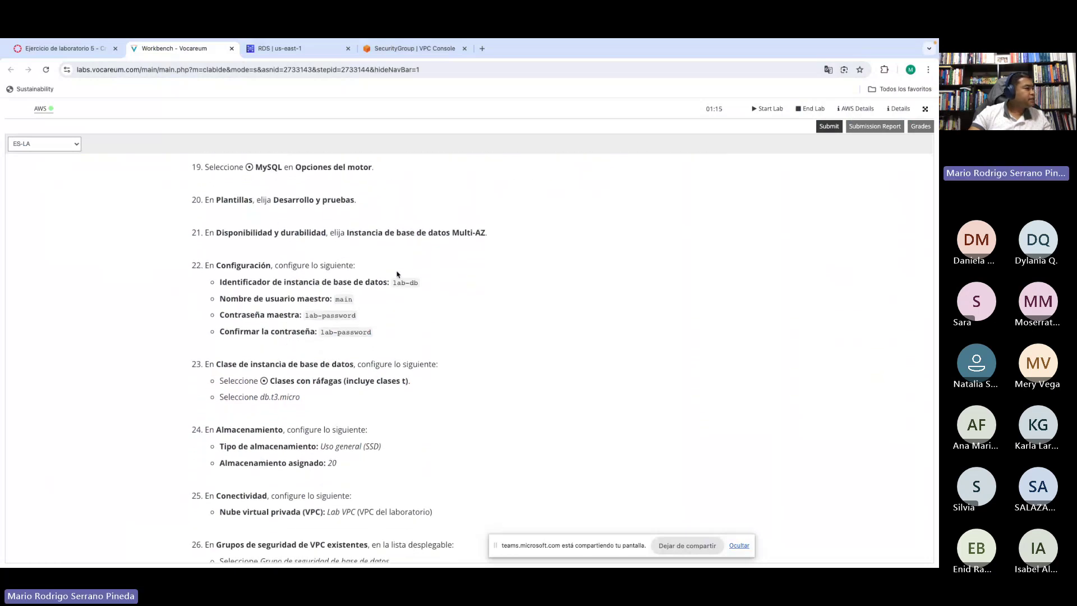
scroll(340, 273, "down", 1)
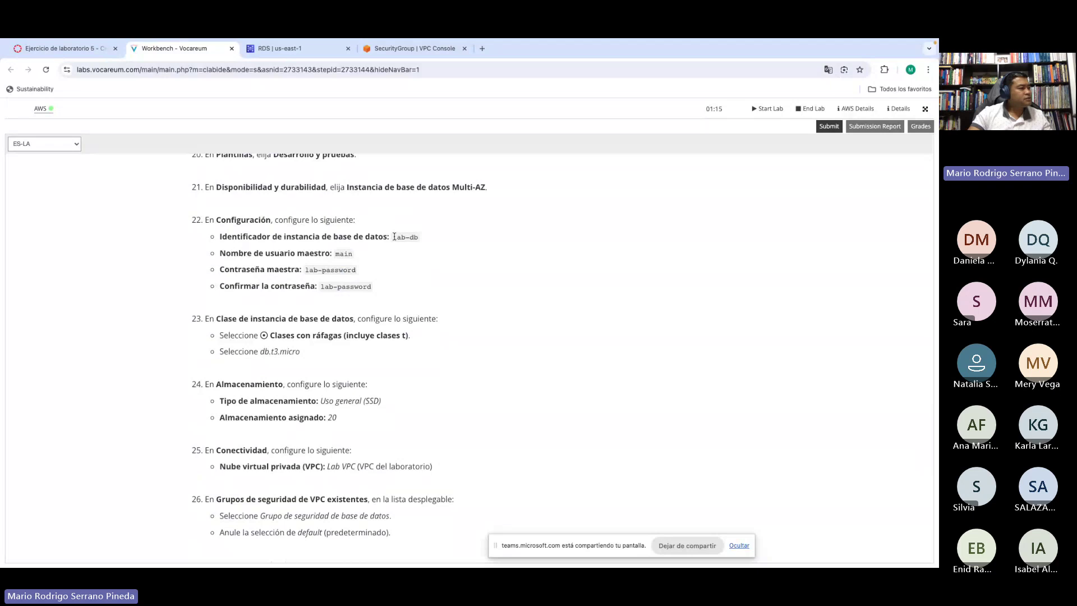
left_click_drag(394, 236, 418, 235)
key("ctrl+c")
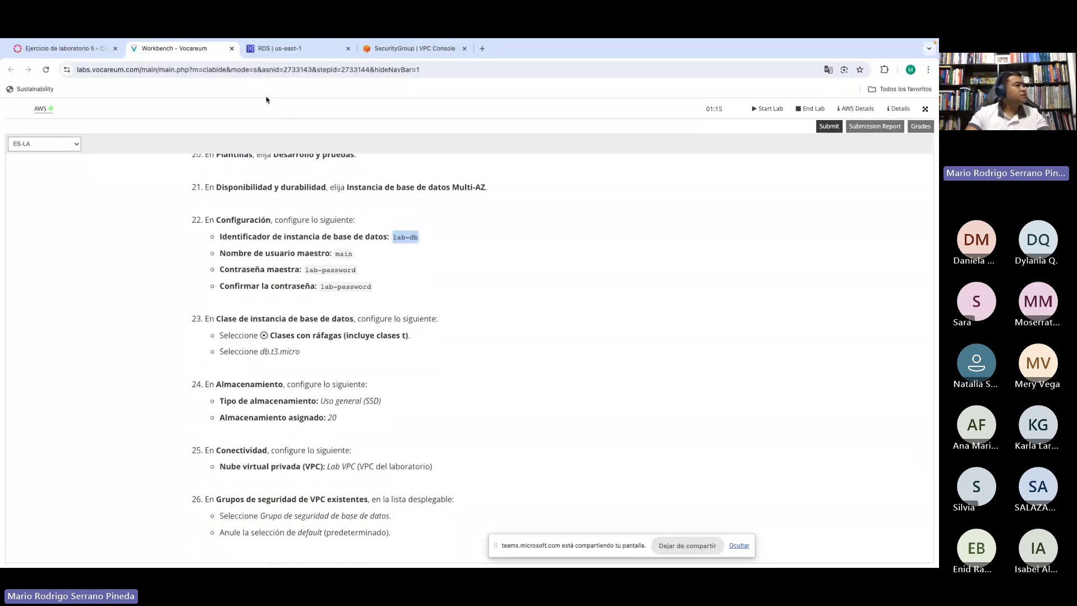
left_click(294, 51)
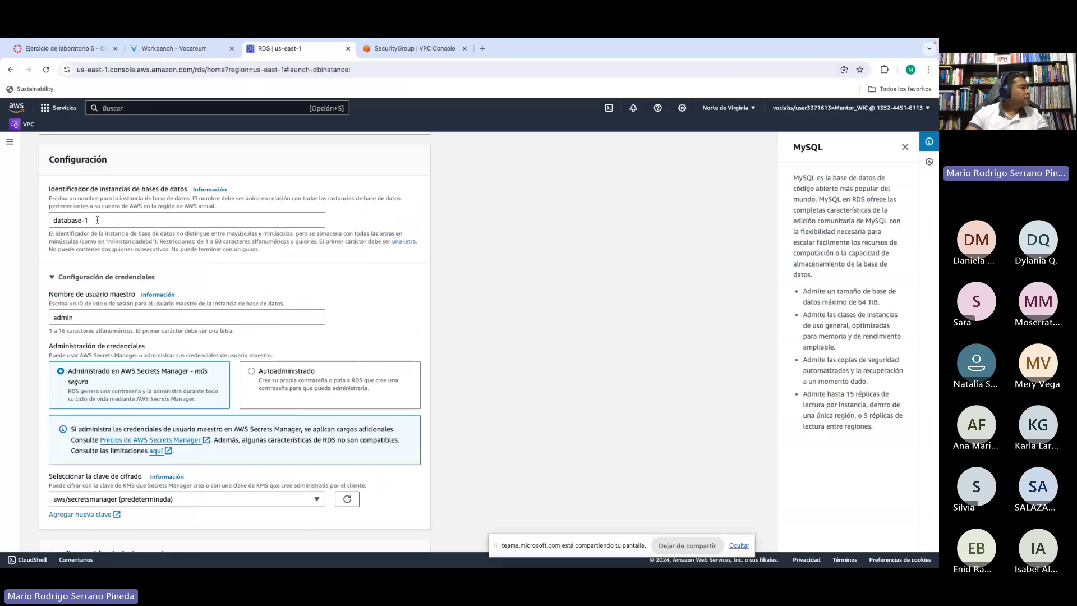
left_click_drag(99, 220, 42, 220)
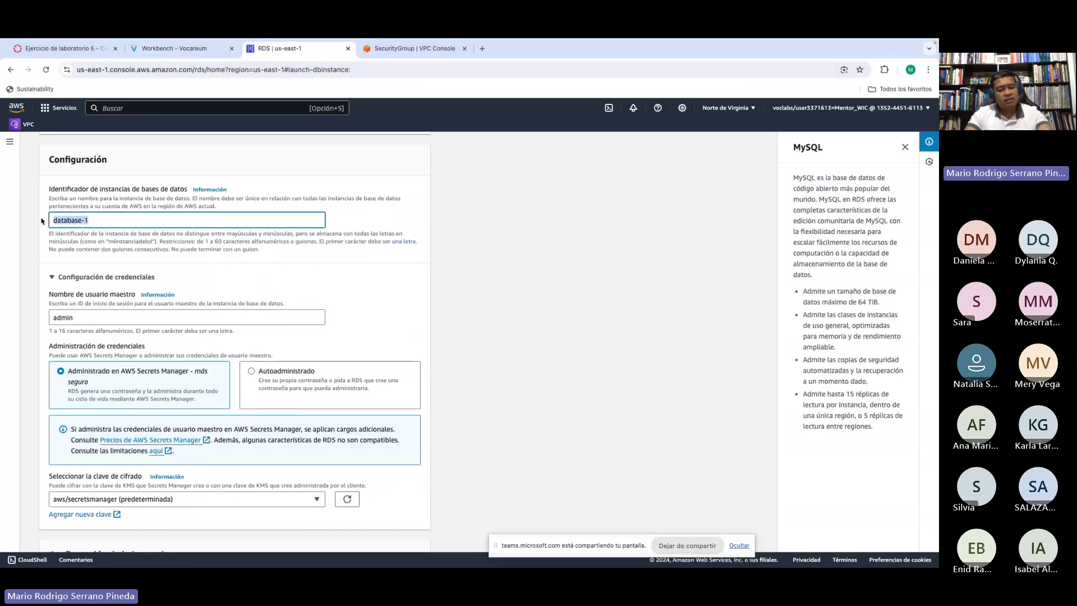
key("ctrl+v")
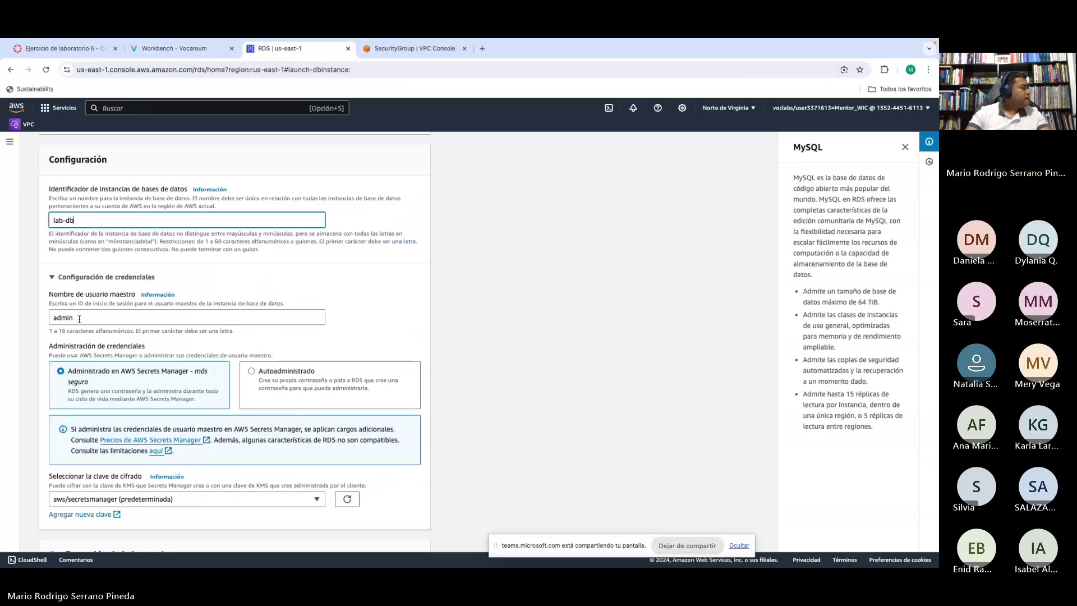
Step: Change the master username from admin to main
left_click(85, 316)
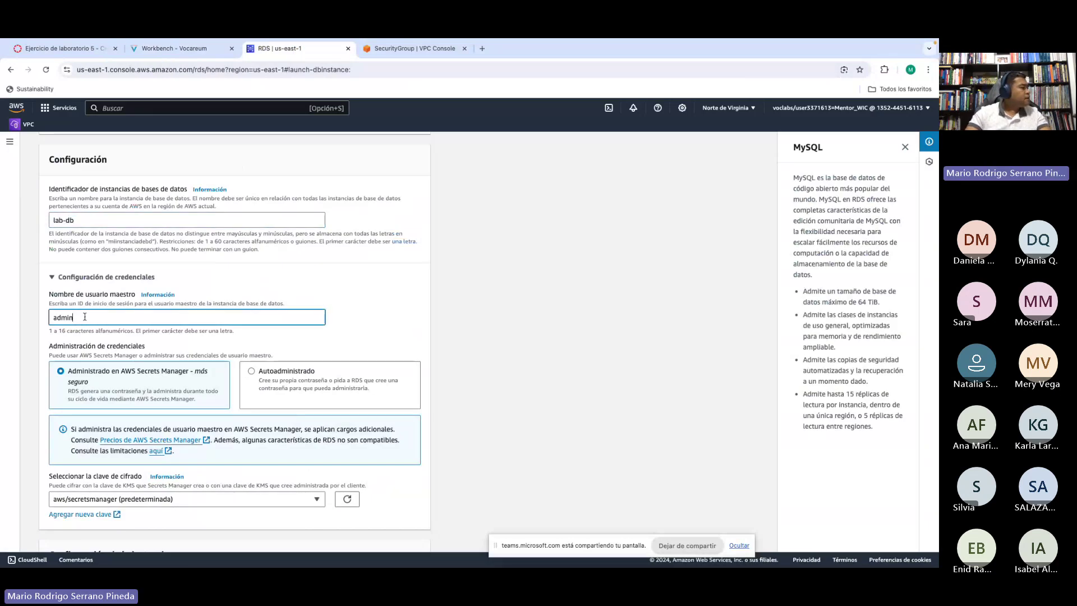
left_click(175, 49)
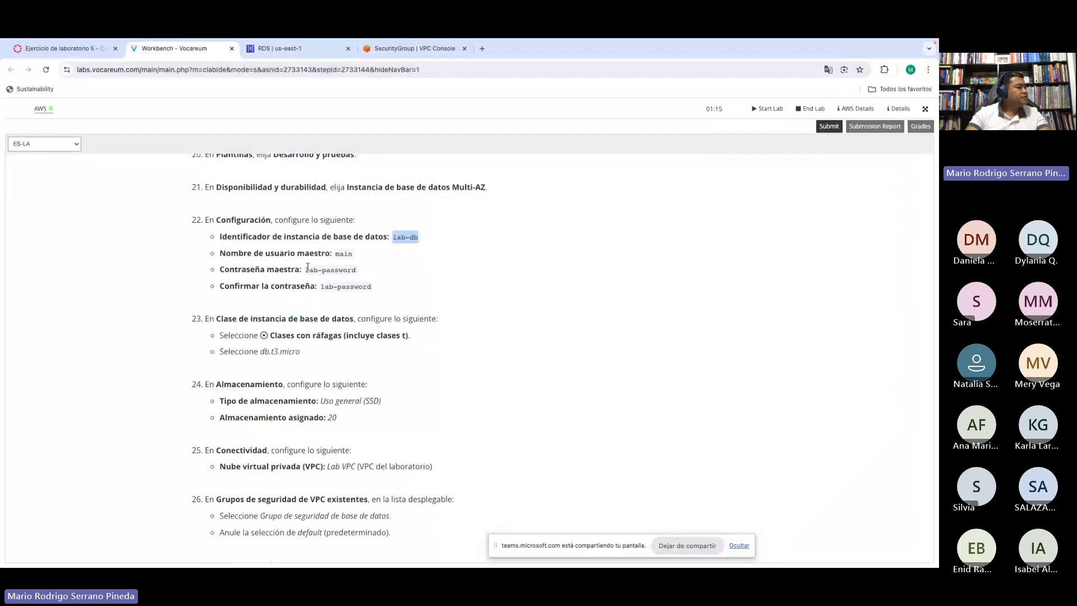
left_click_drag(306, 269, 358, 271)
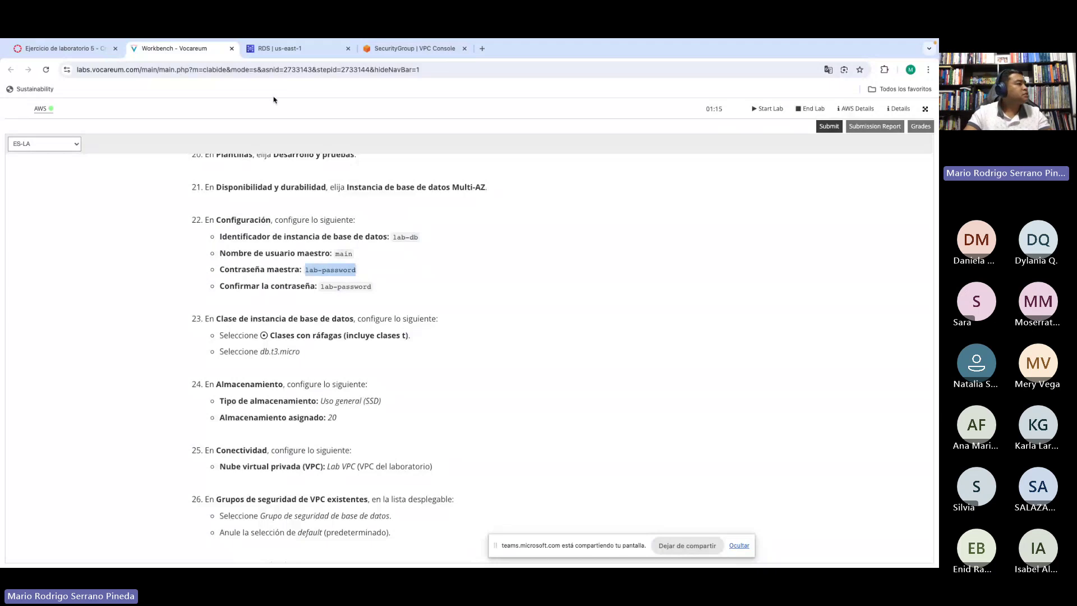
left_click(279, 53)
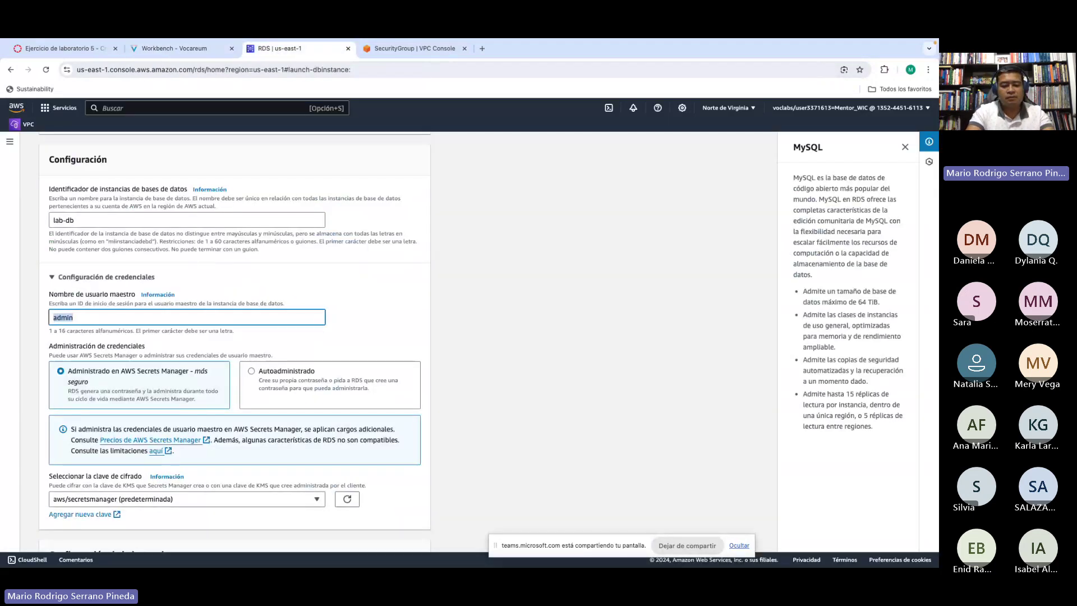
type("ma")
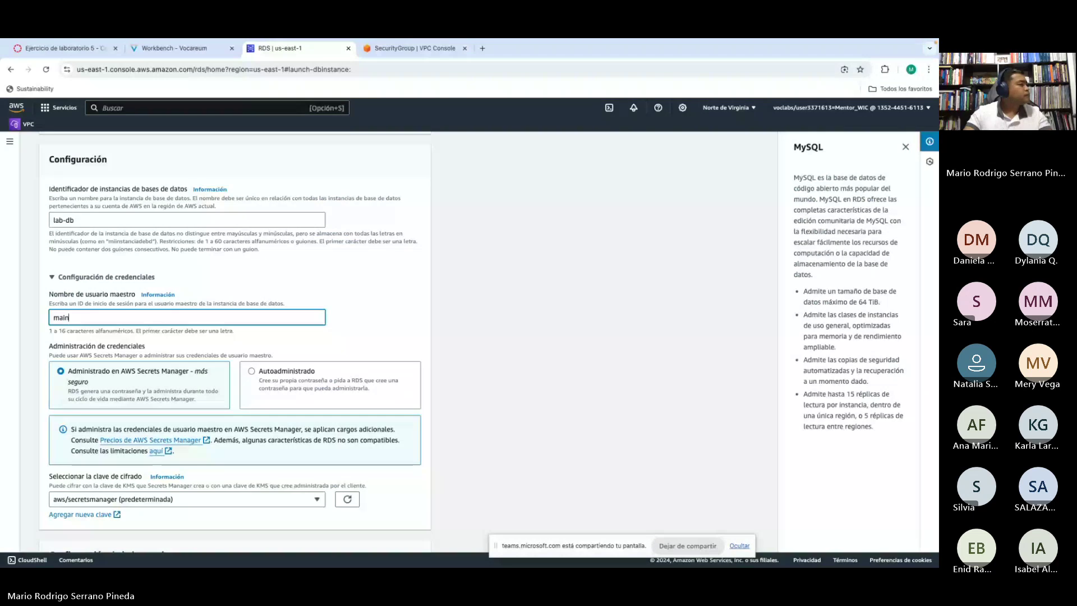
left_click(371, 331)
Step: Switch credentials to Autoadministrado and paste the lab's master password into both password fields
scroll(370, 331, "down", 2)
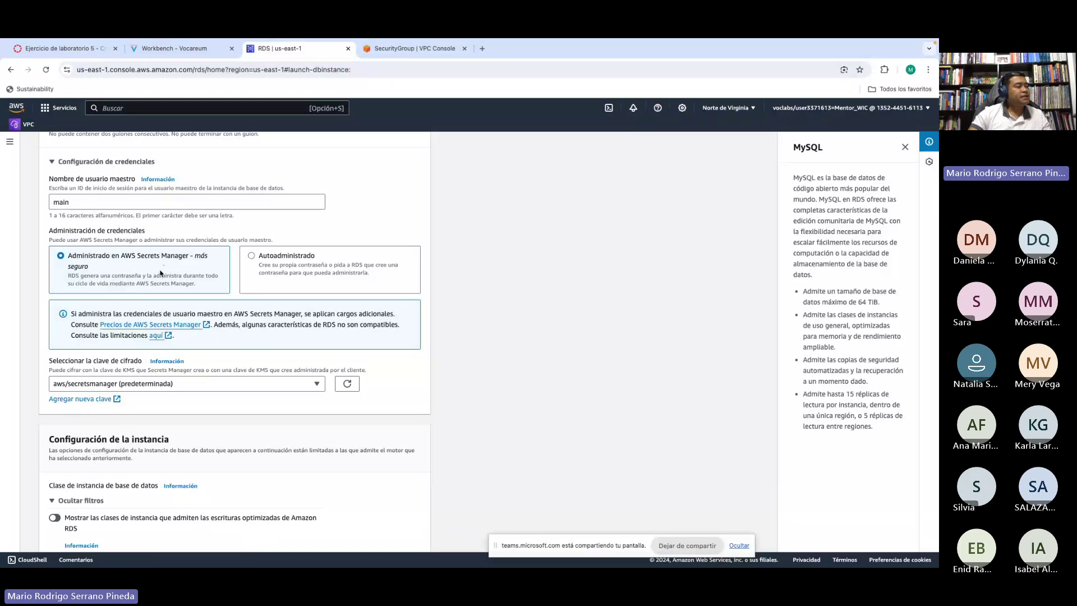
left_click(260, 258)
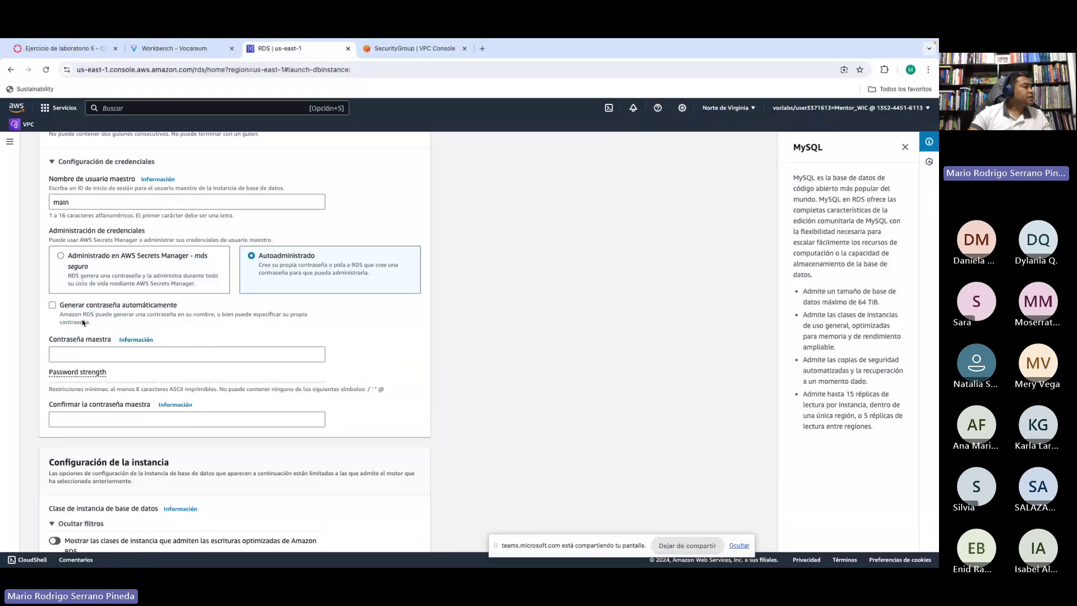
left_click(62, 351)
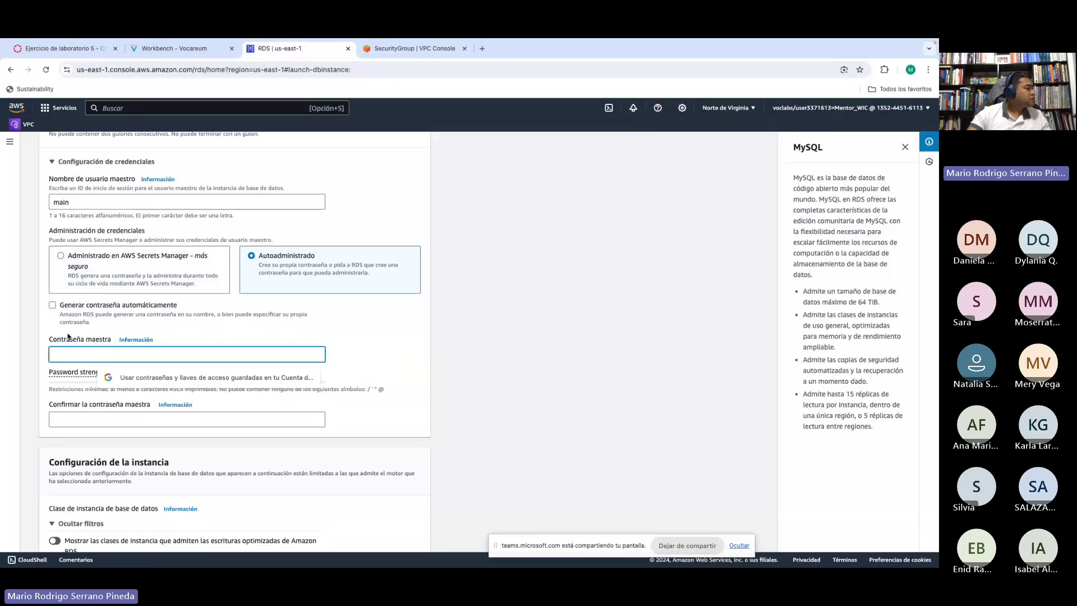
left_click(73, 354)
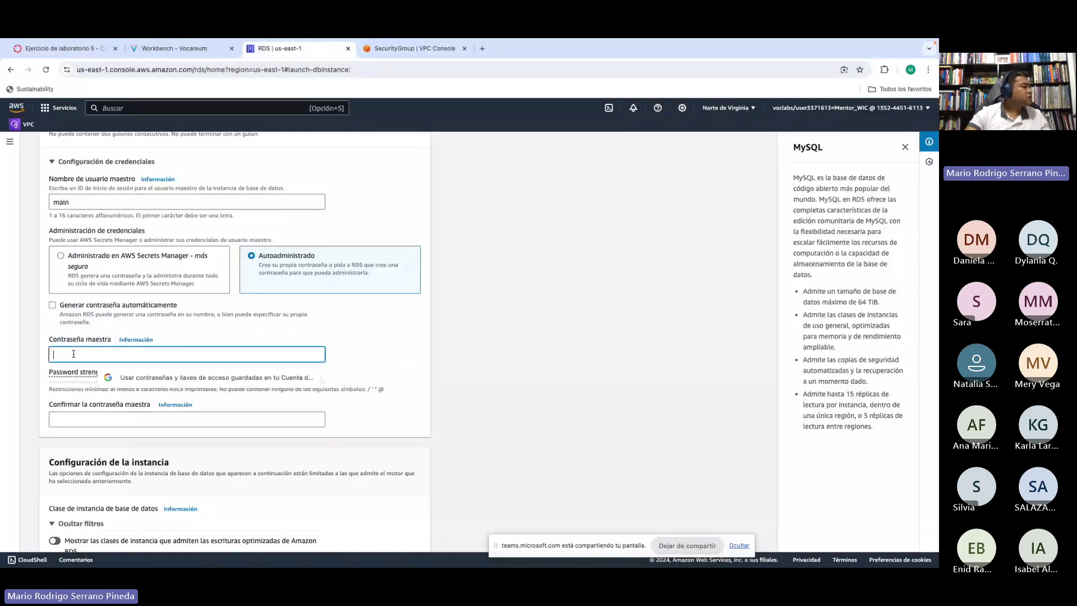
key("ctrl+v")
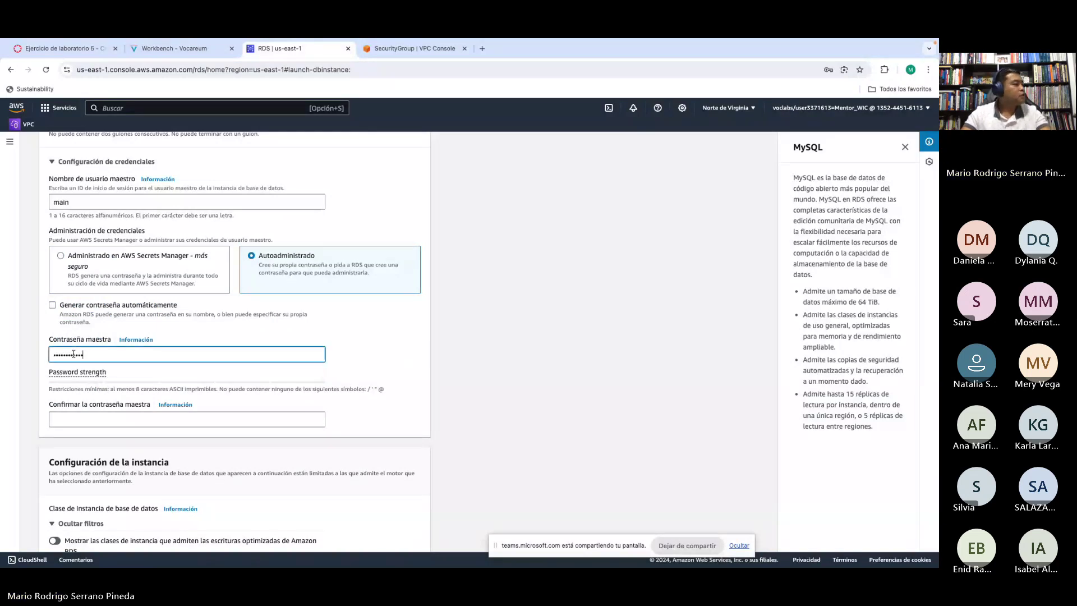
left_click(59, 419)
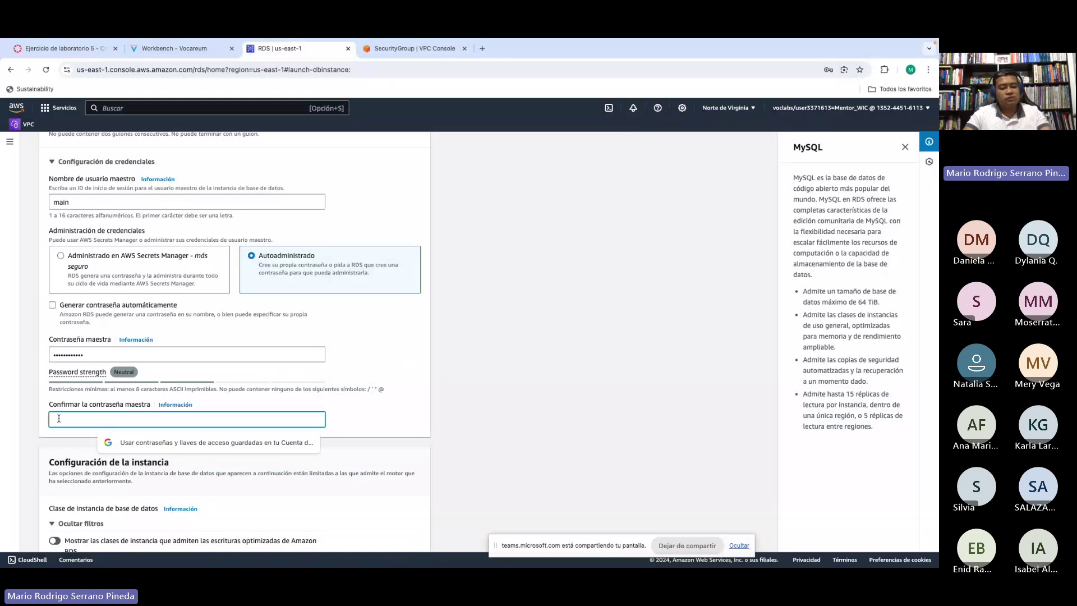
key("ctrl+v")
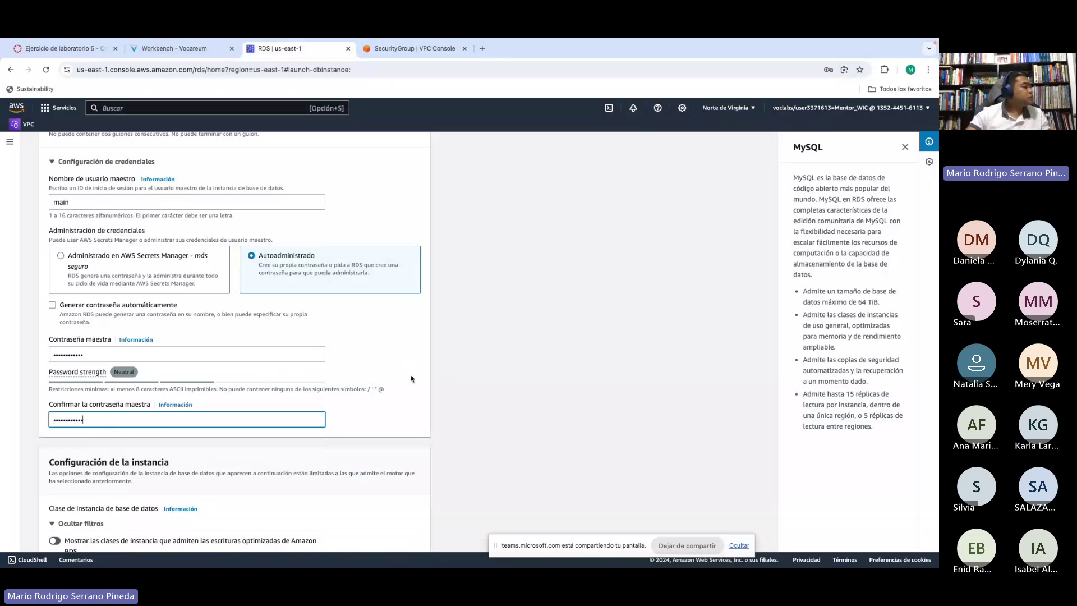
scroll(539, 375, "down", 5)
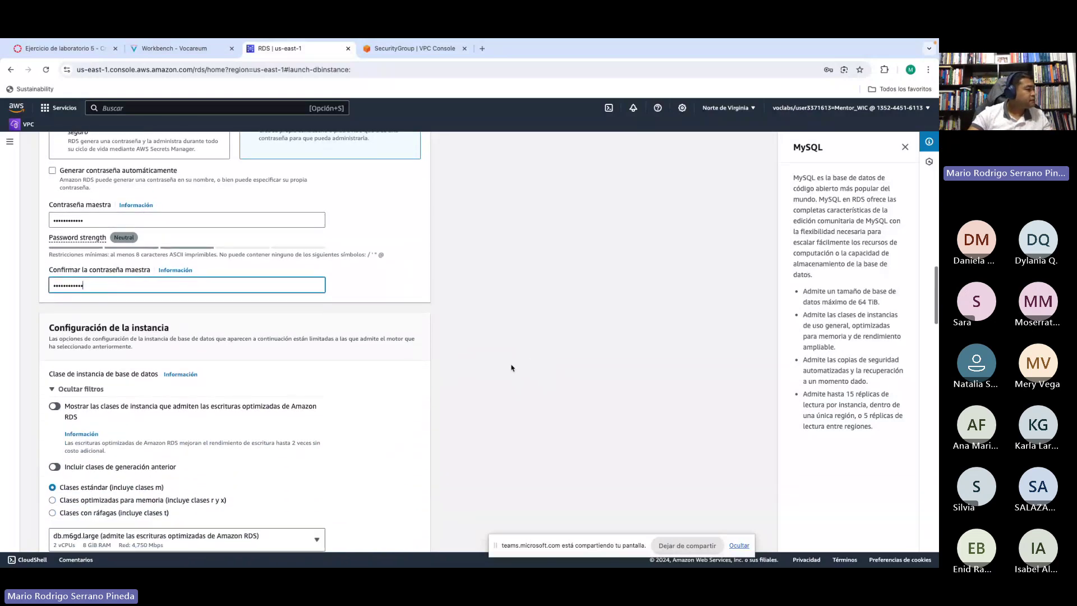
Step: Leave the confirm-password field and scroll down the form to the instance class settings
left_click(487, 363)
scroll(450, 365, "down", 3)
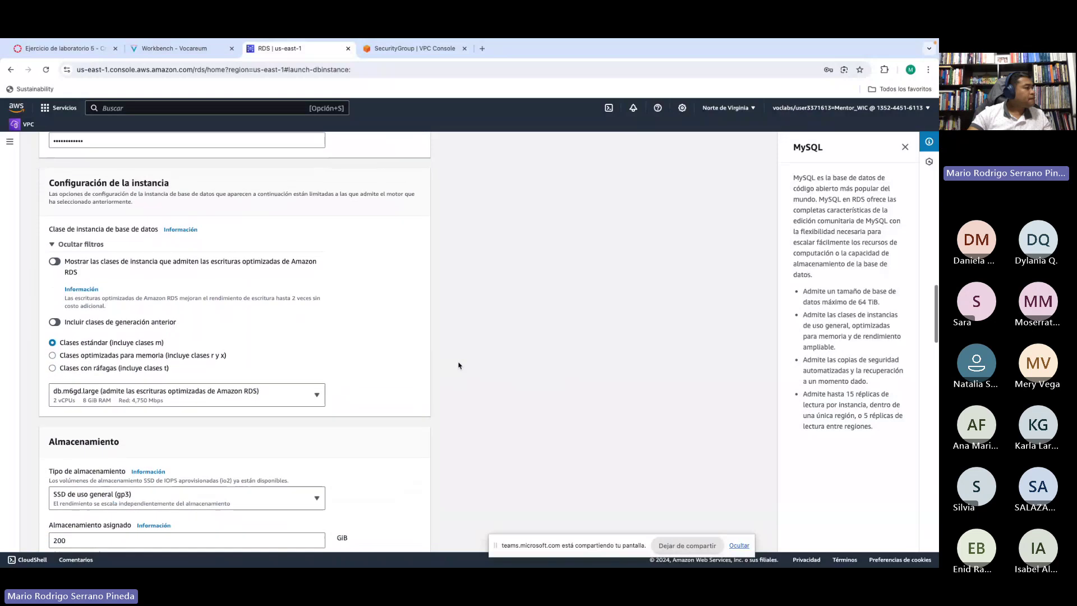
scroll(458, 365, "up", 3)
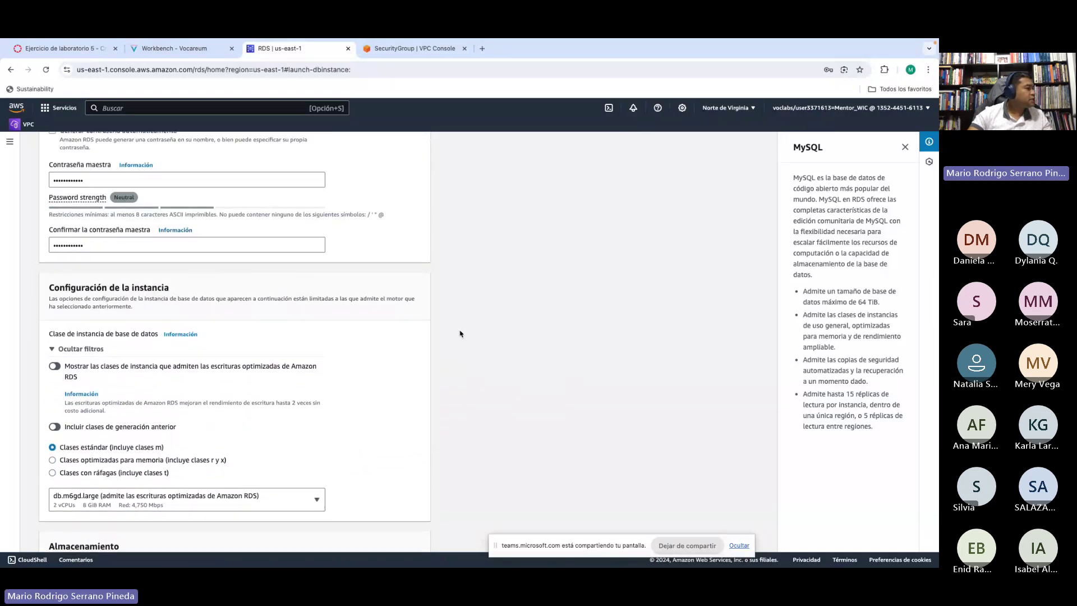
scroll(460, 334, "down", 2)
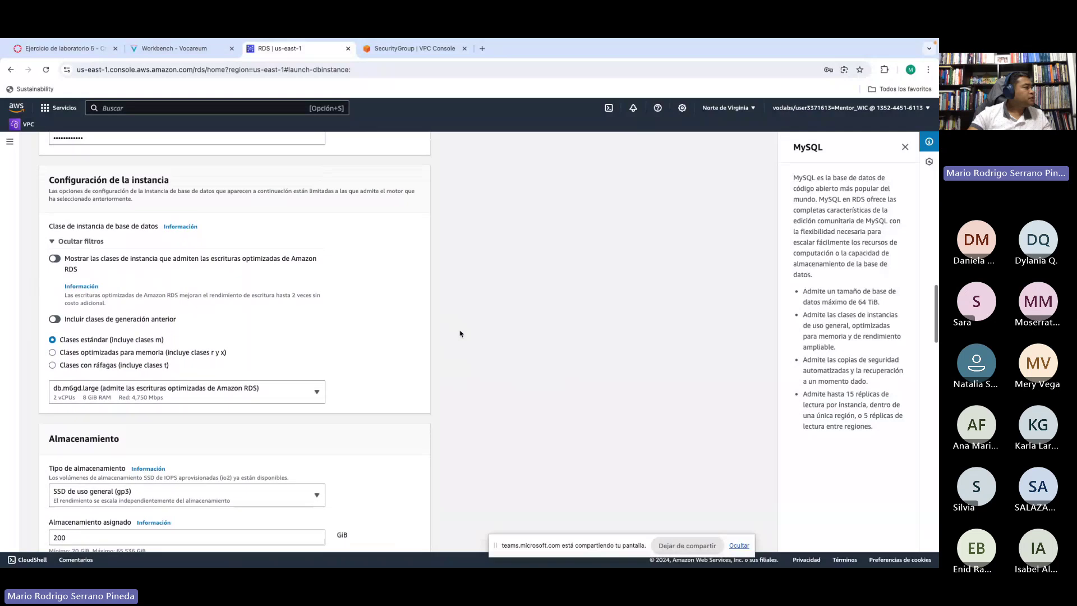
scroll(460, 333, "down", 1)
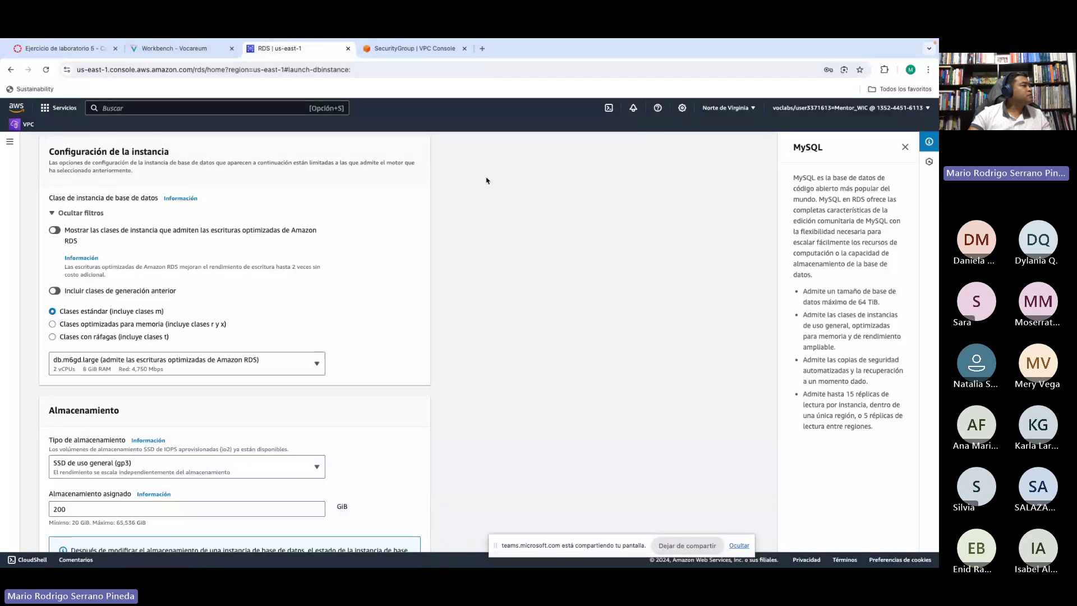
Step: Check the lab instructions for the burstable classes option and db.t3.micro, then go back to the form
left_click(171, 52)
scroll(405, 294, "down", 1)
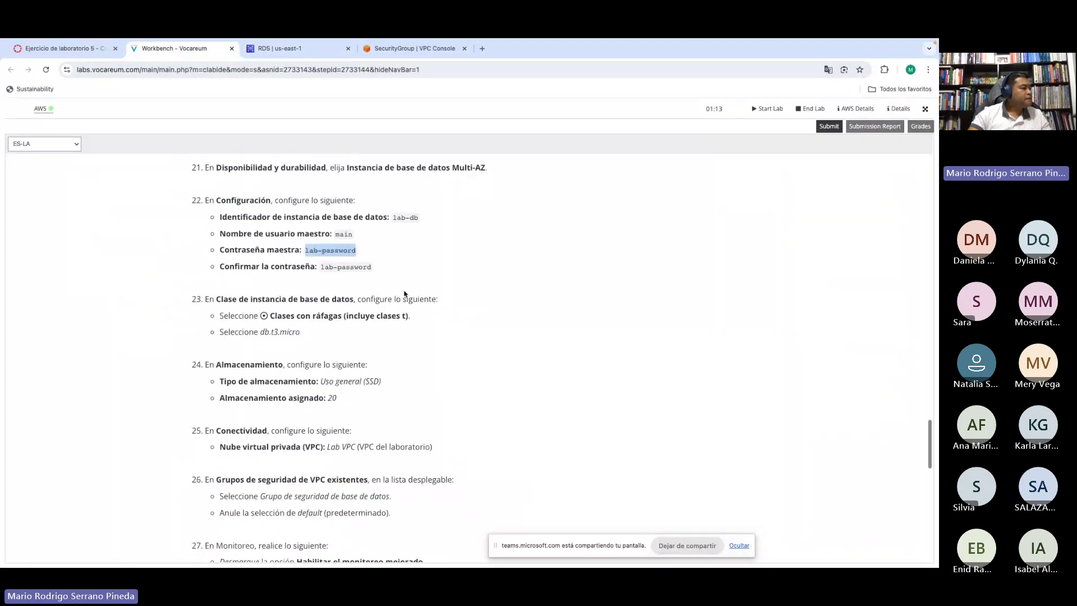
scroll(405, 294, "down", 5)
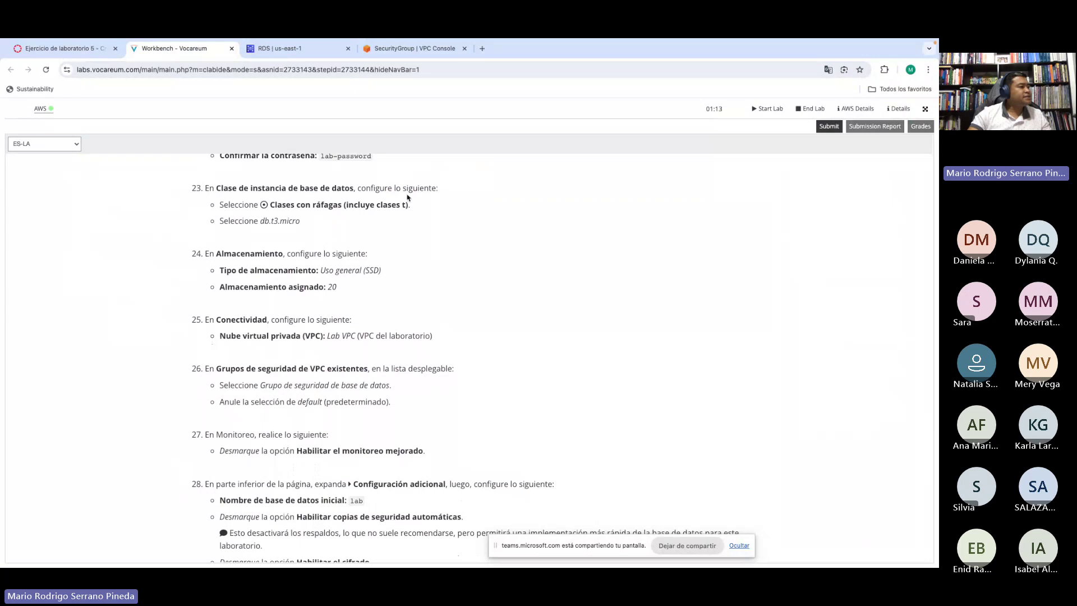
left_click_drag(275, 205, 401, 204)
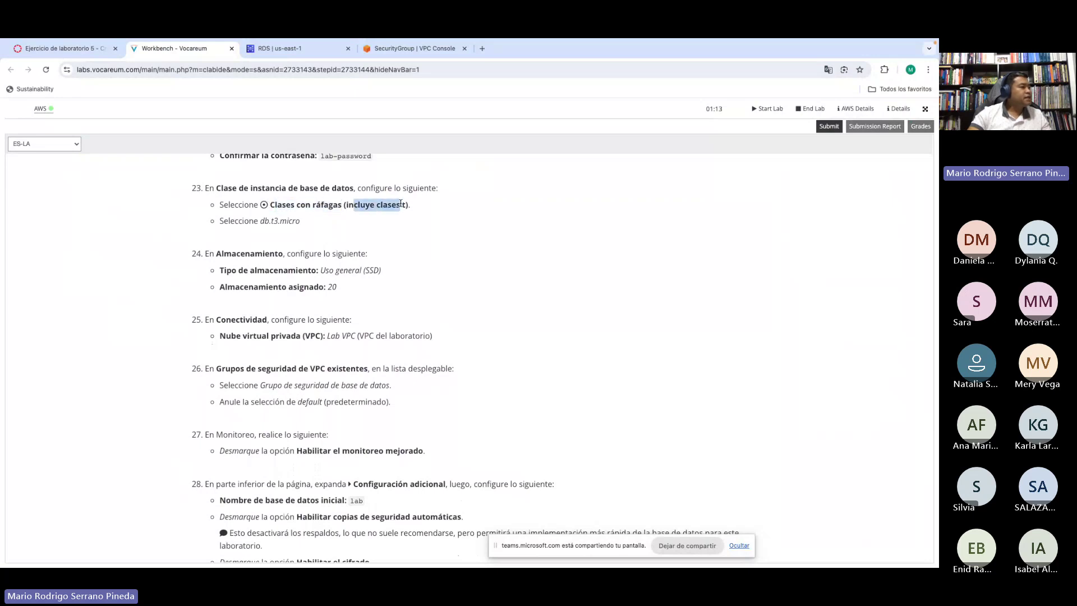
left_click_drag(261, 220, 308, 223)
left_click(309, 223)
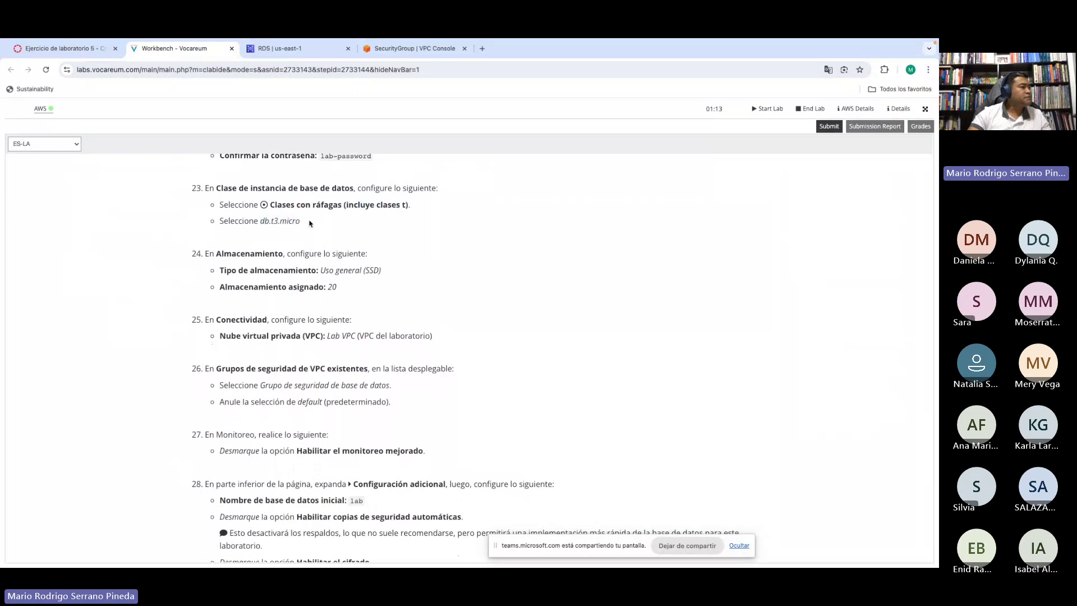
left_click(306, 51)
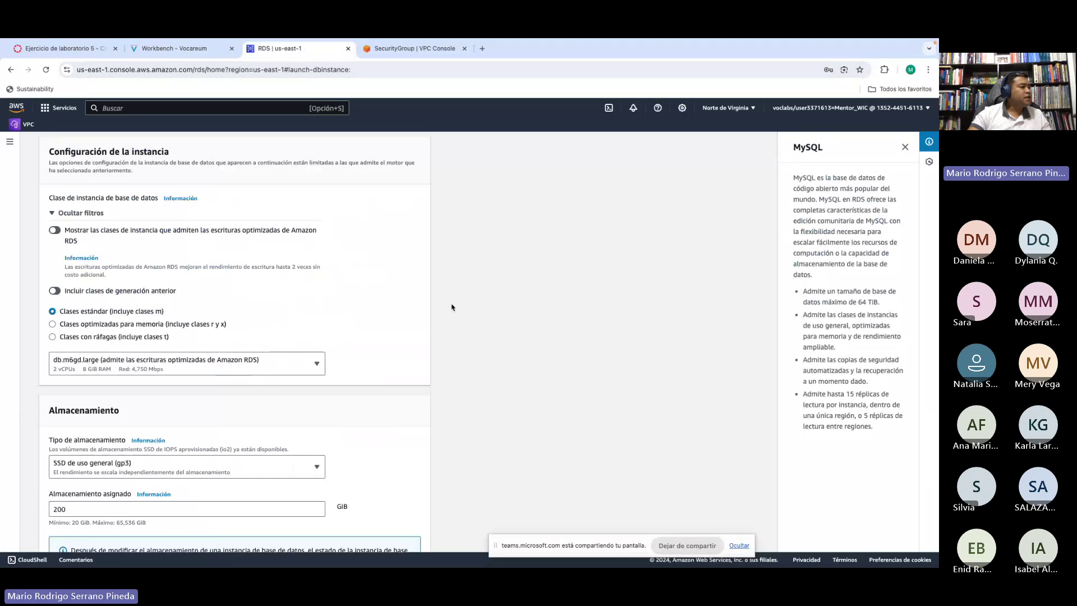
scroll(452, 307, "down", 2)
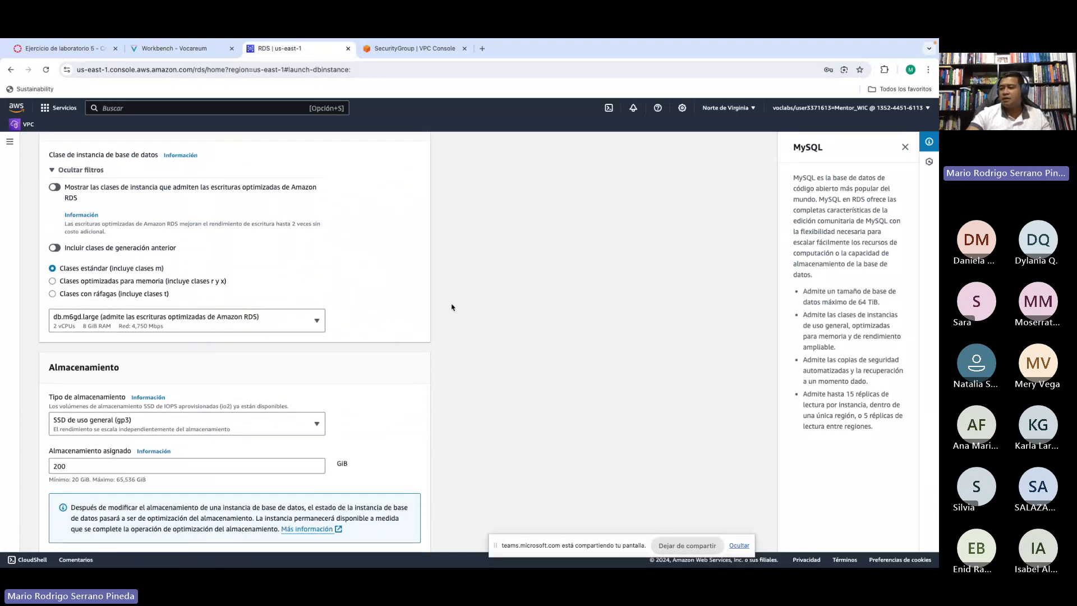
left_click(52, 295)
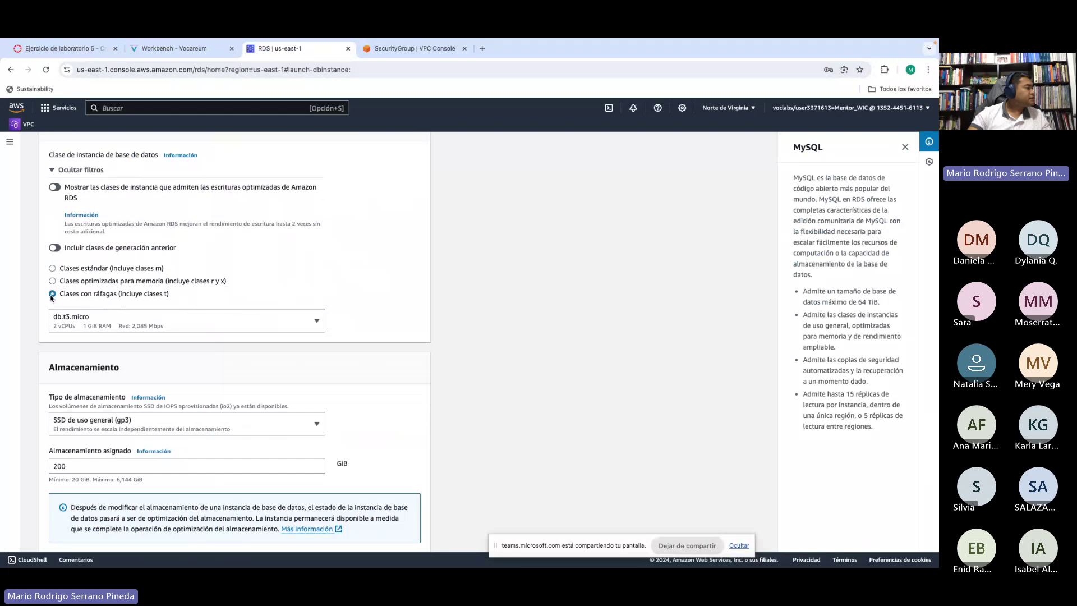
scroll(102, 258, "down", 1)
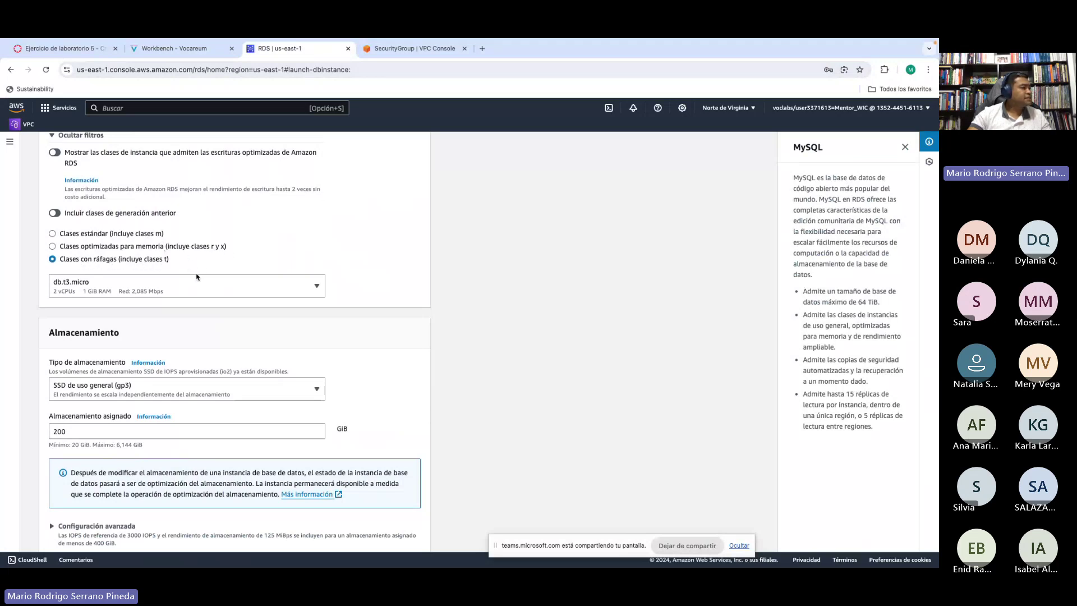
left_click(66, 291)
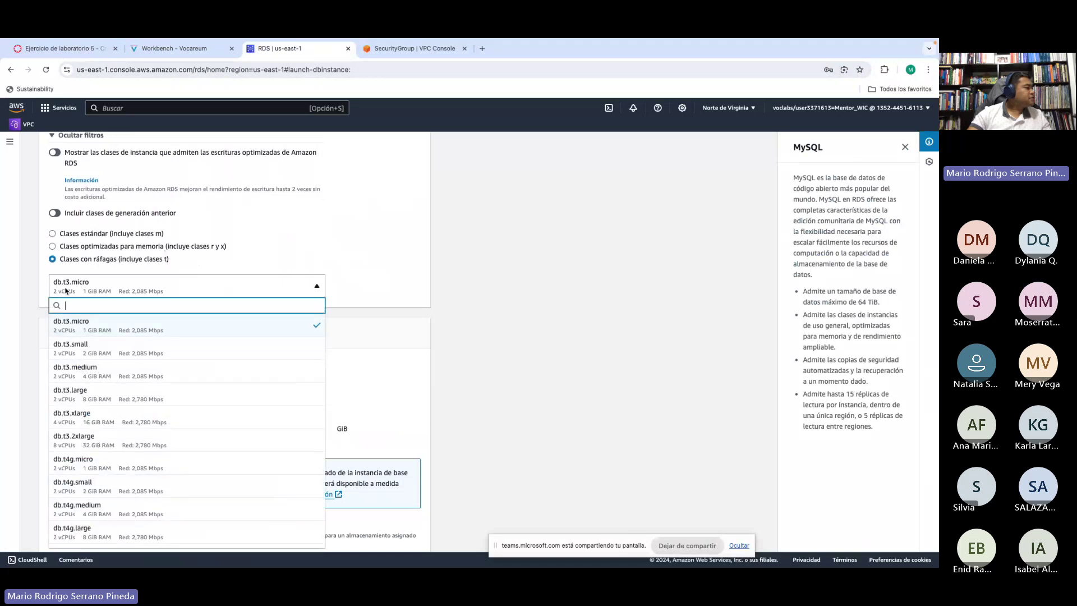
left_click(66, 291)
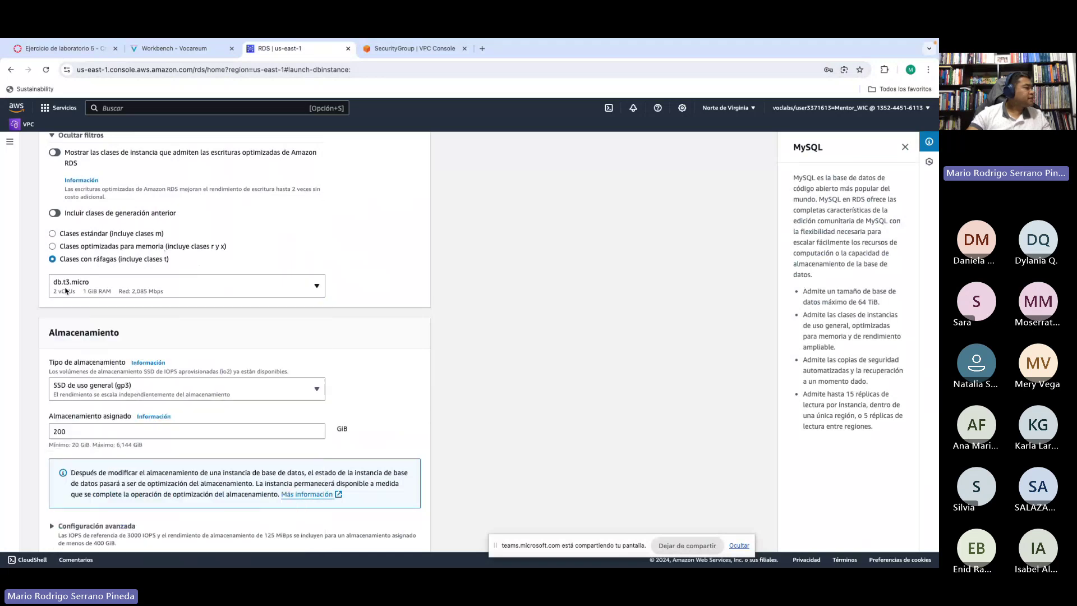
scroll(459, 326, "down", 2)
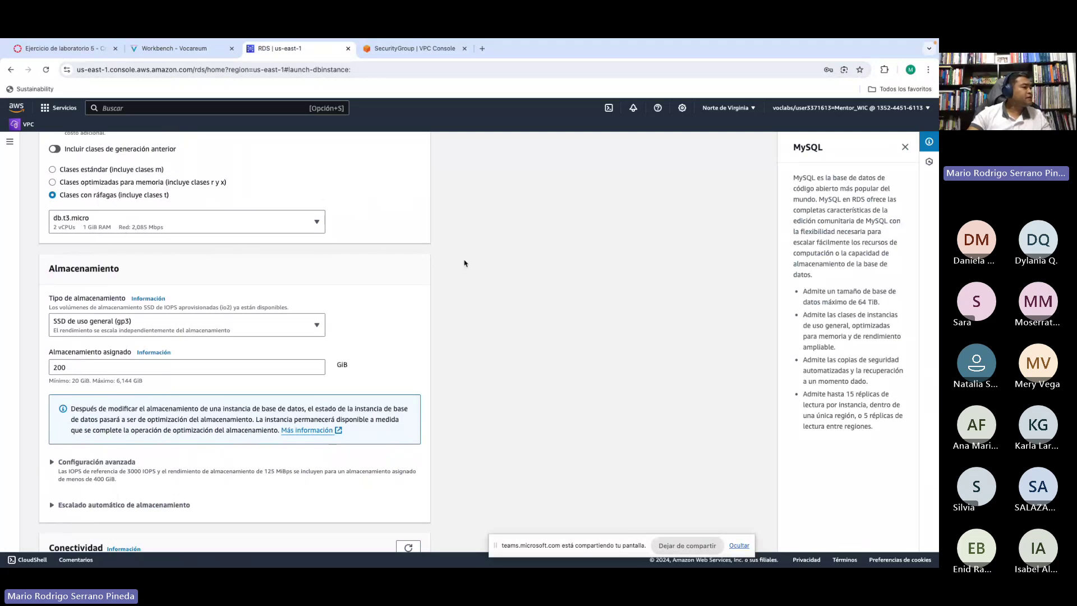
scroll(481, 267, "down", 1)
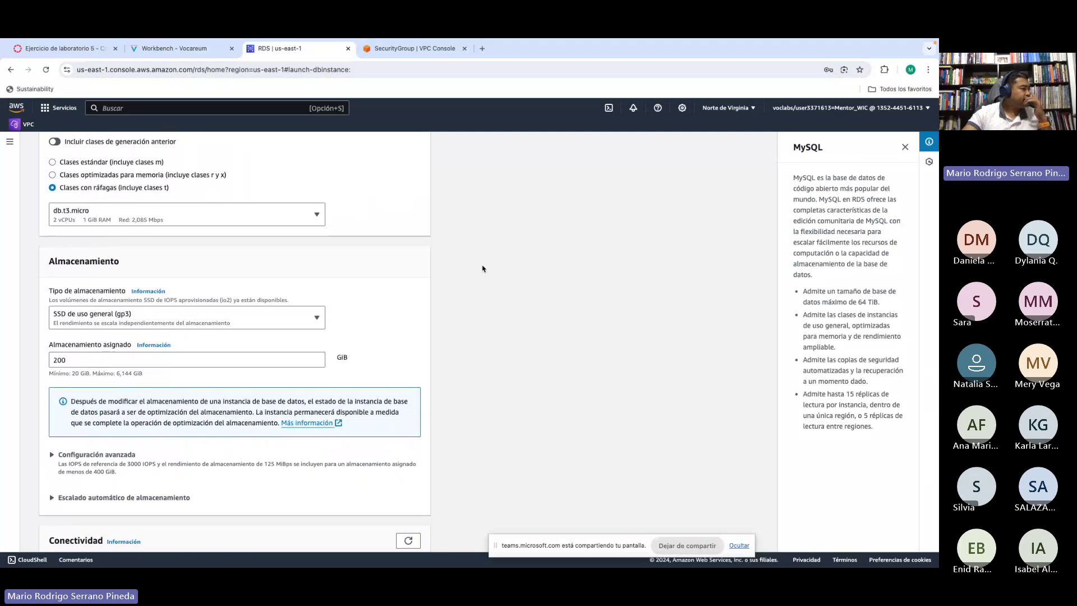
scroll(483, 269, "down", 2)
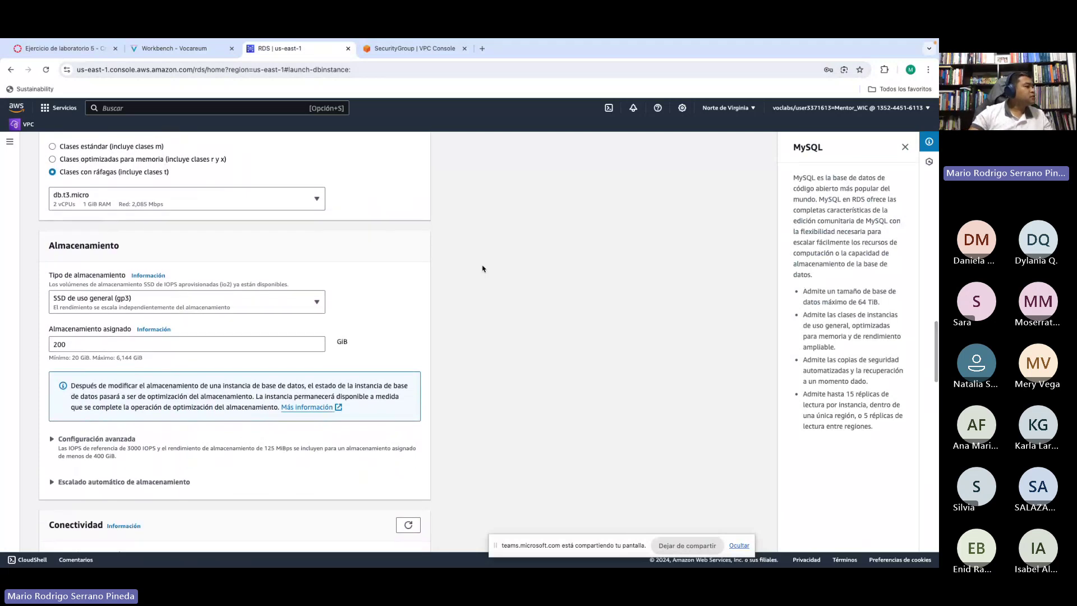
scroll(482, 269, "down", 3)
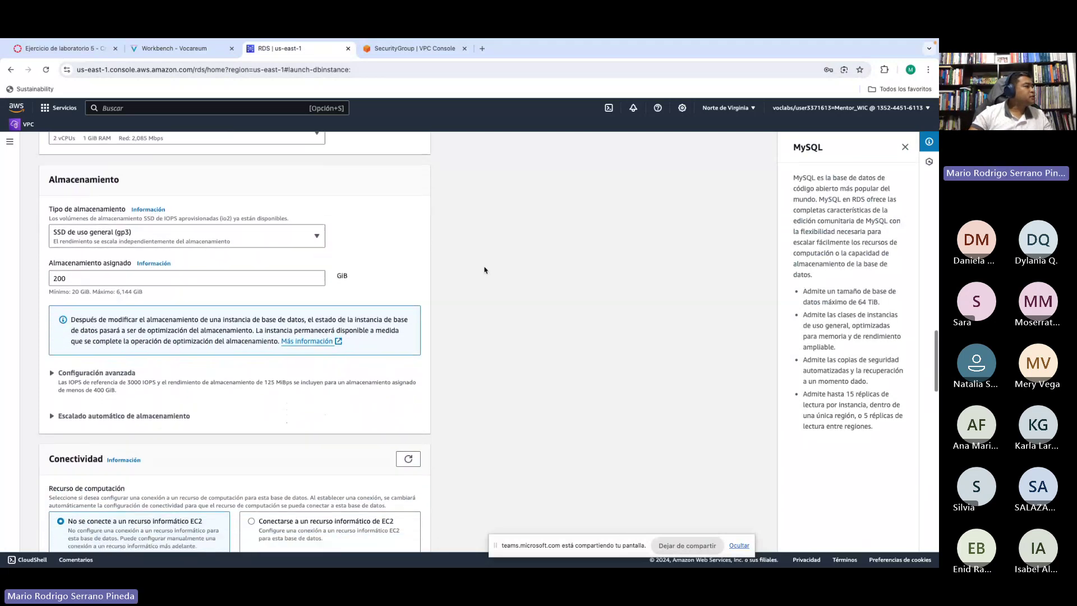
scroll(485, 270, "down", 2)
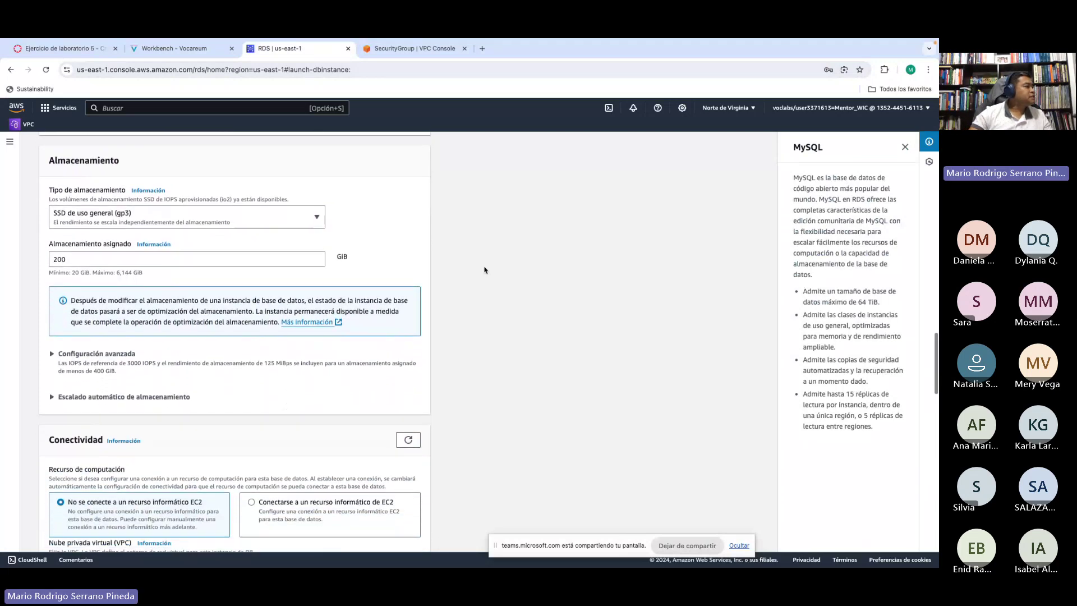
Step: Look up the required gp3 storage type and 20 GiB allocation in the lab instructions
left_click(173, 49)
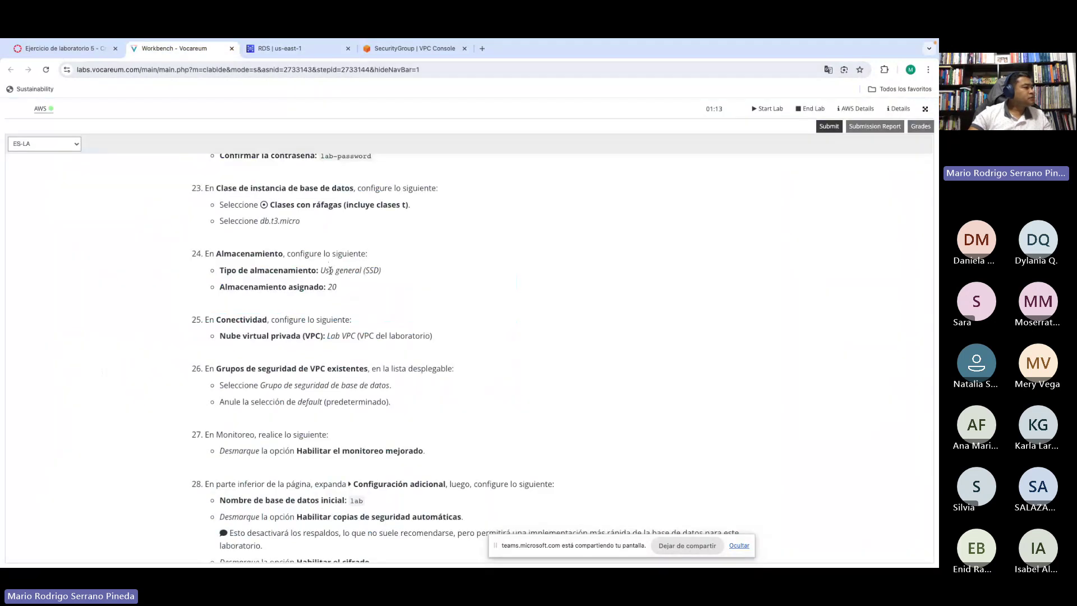
left_click_drag(320, 270, 377, 270)
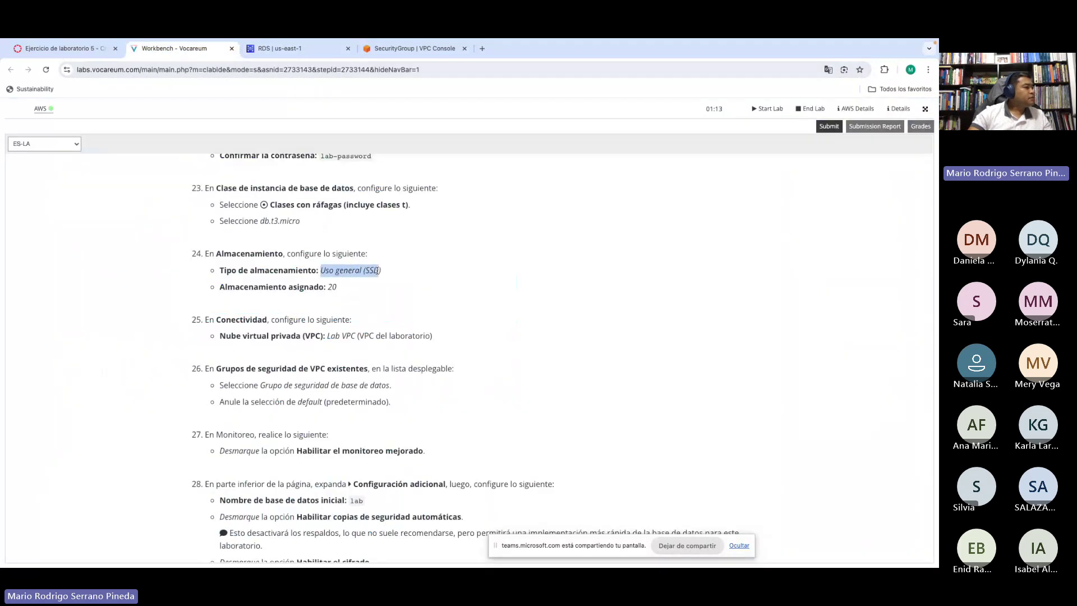
scroll(412, 284, "down", 1)
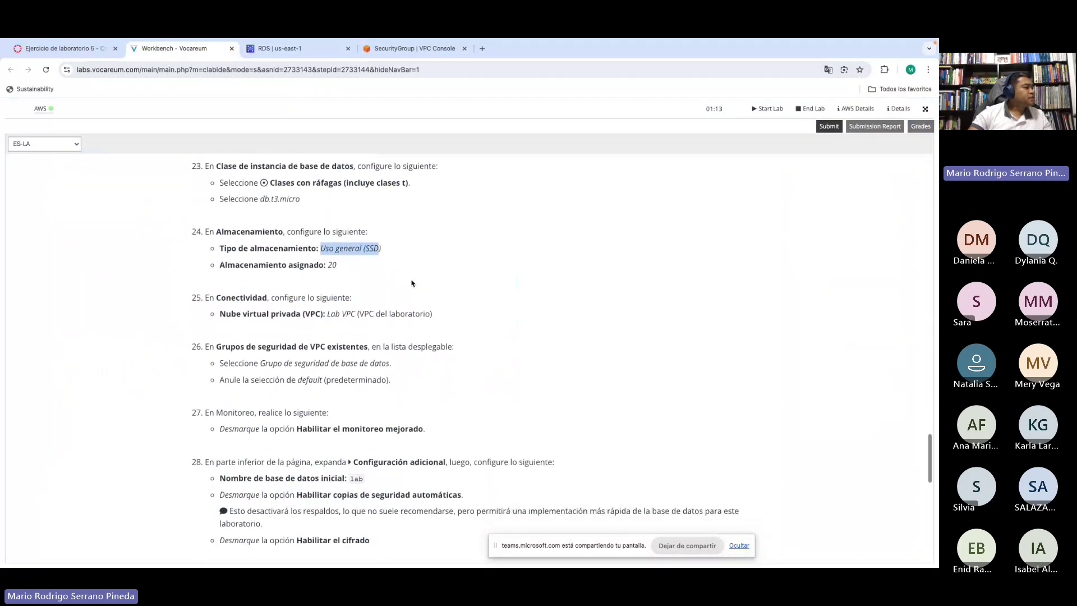
double_click(329, 248)
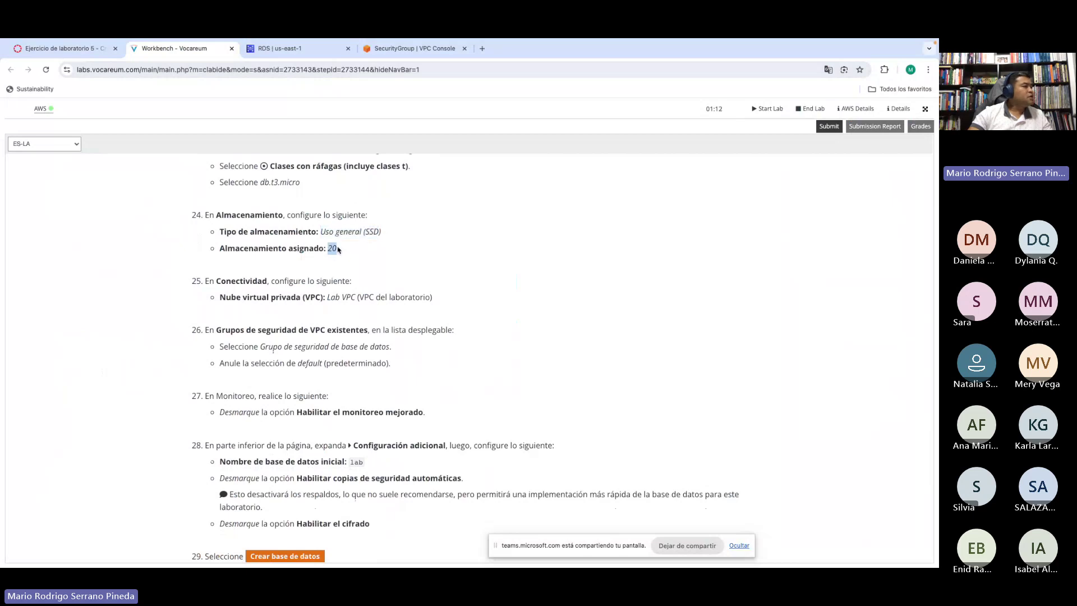
Step: Keep General Purpose SSD (gp3) storage type and change allocated storage from 200 to 20 GiB
left_click(286, 49)
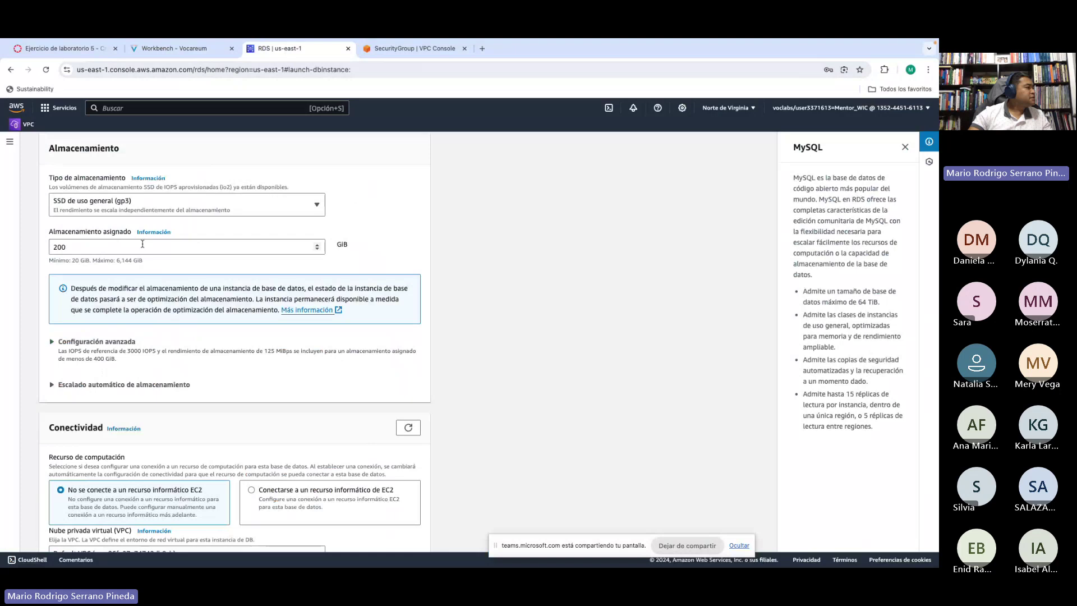
left_click(134, 209)
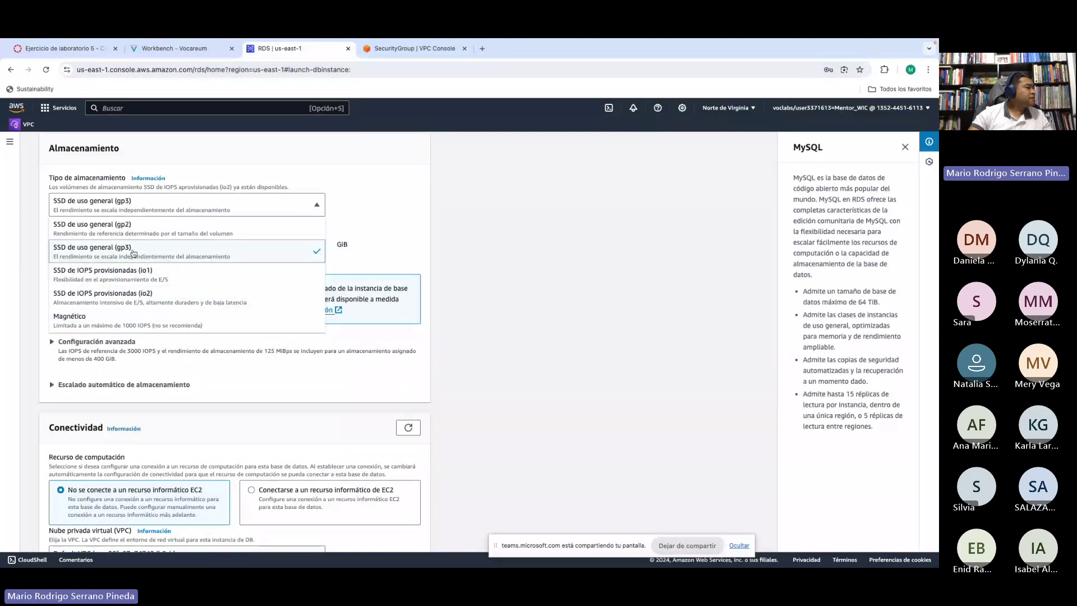
left_click(457, 250)
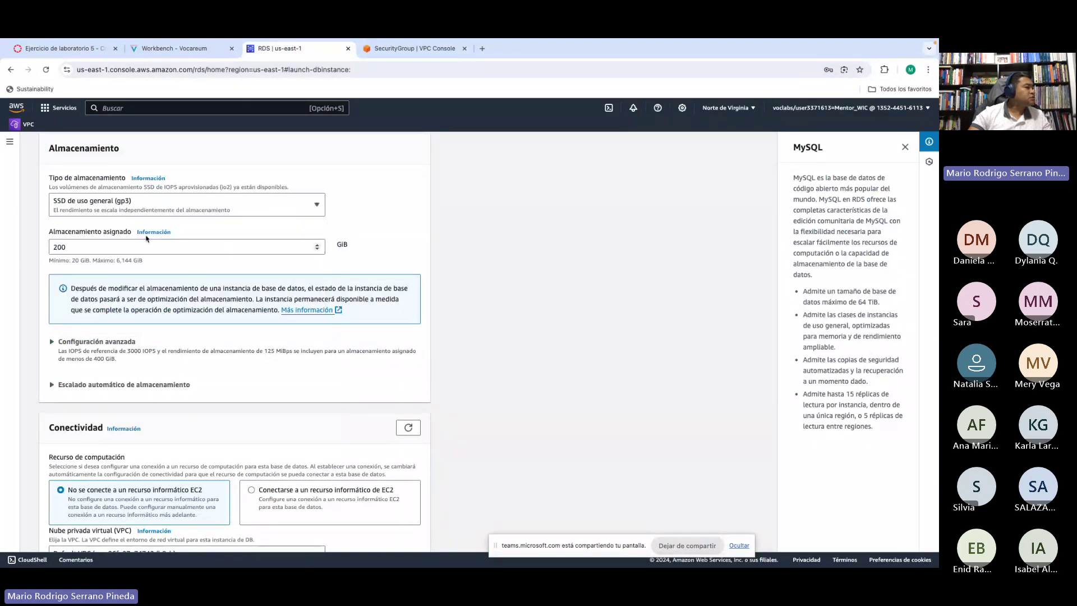
left_click(129, 205)
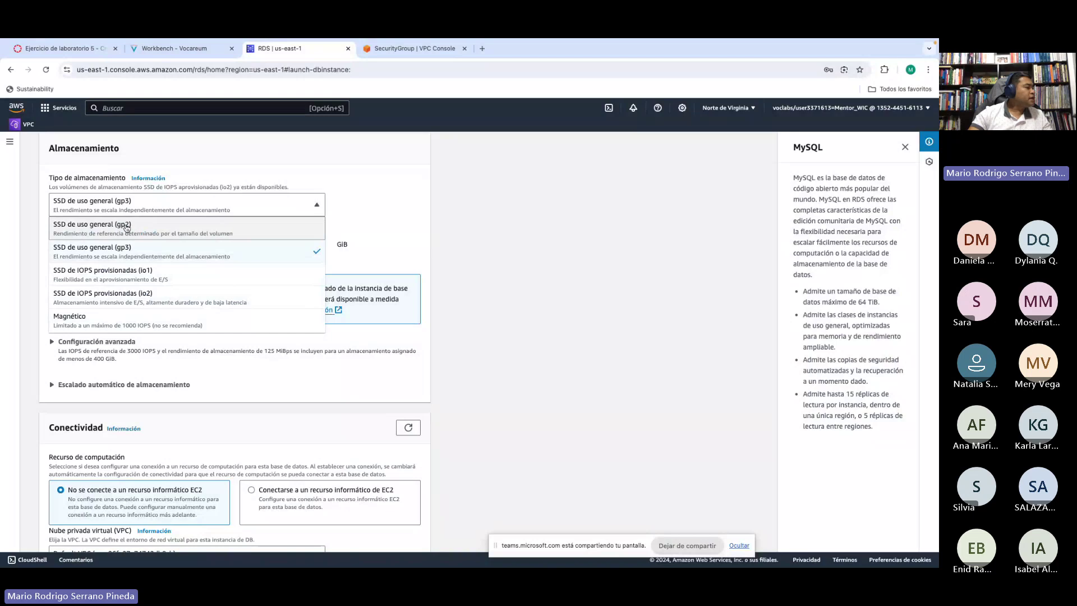
left_click(476, 236)
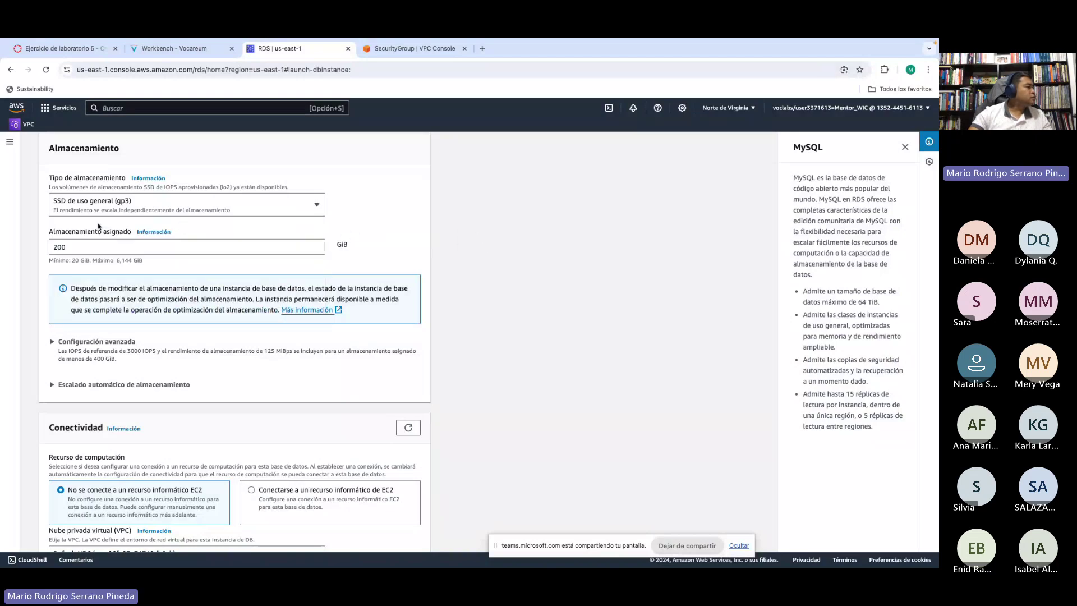
left_click(79, 245)
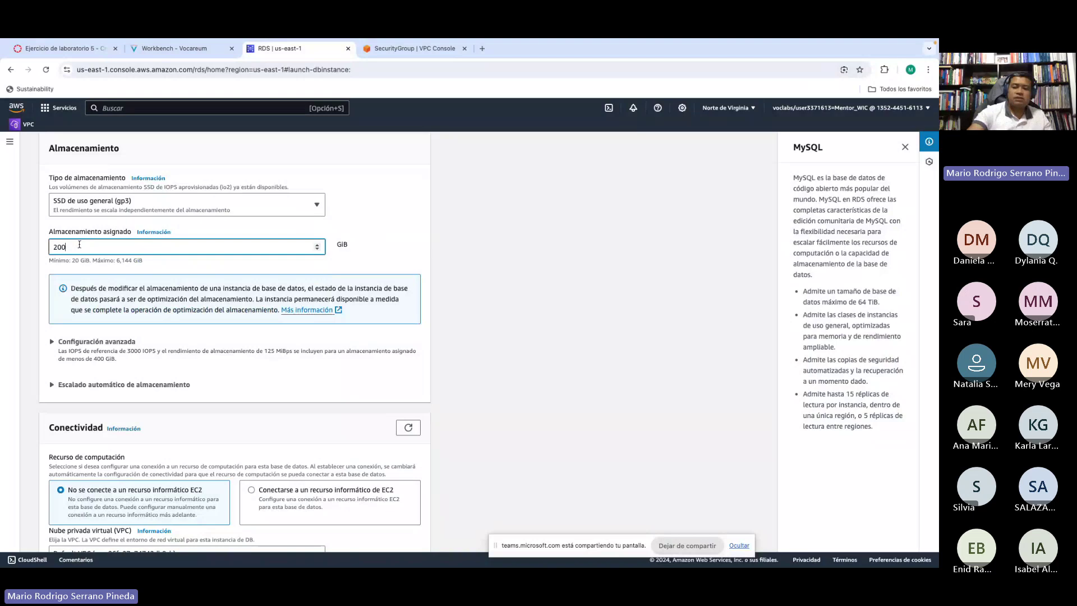
left_click(487, 240)
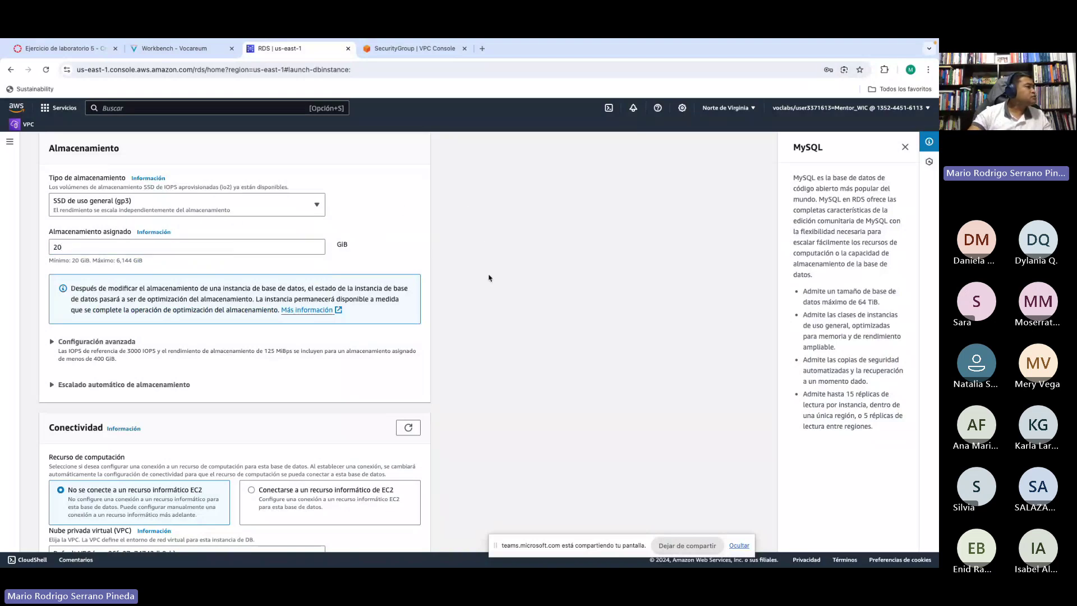
scroll(486, 301, "down", 1)
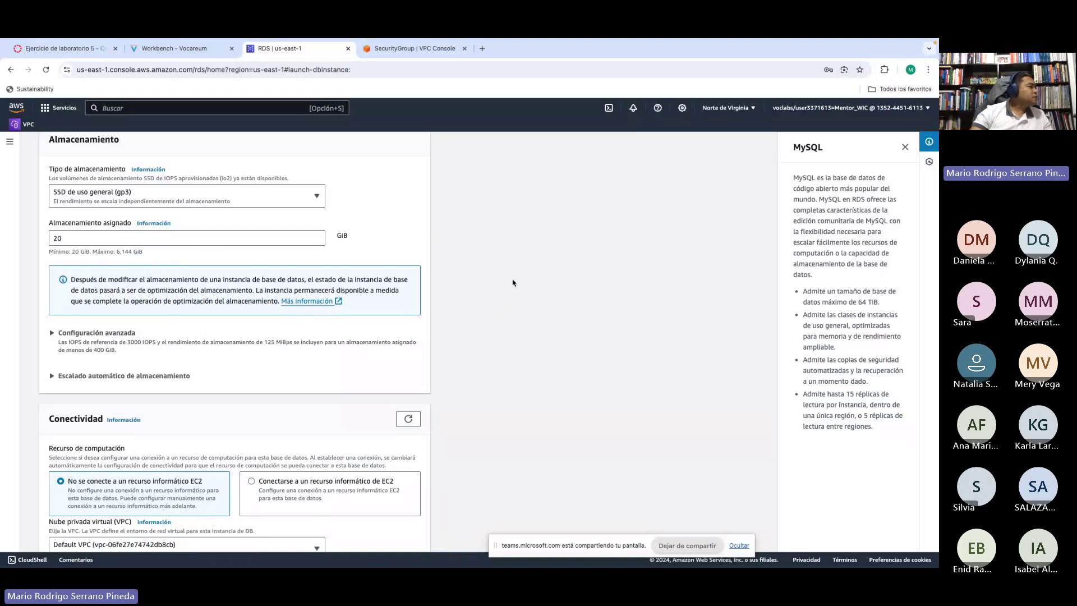
scroll(513, 289, "down", 3)
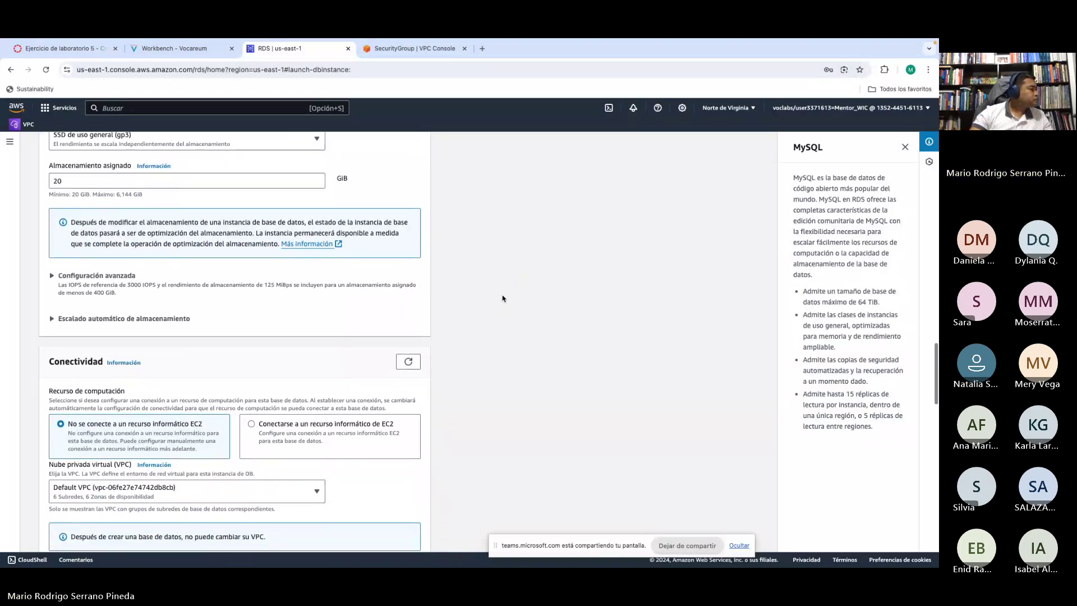
Step: Read the lab steps requiring Lab VPC and the database security group instead of default
left_click(160, 46)
scroll(325, 279, "down", 3)
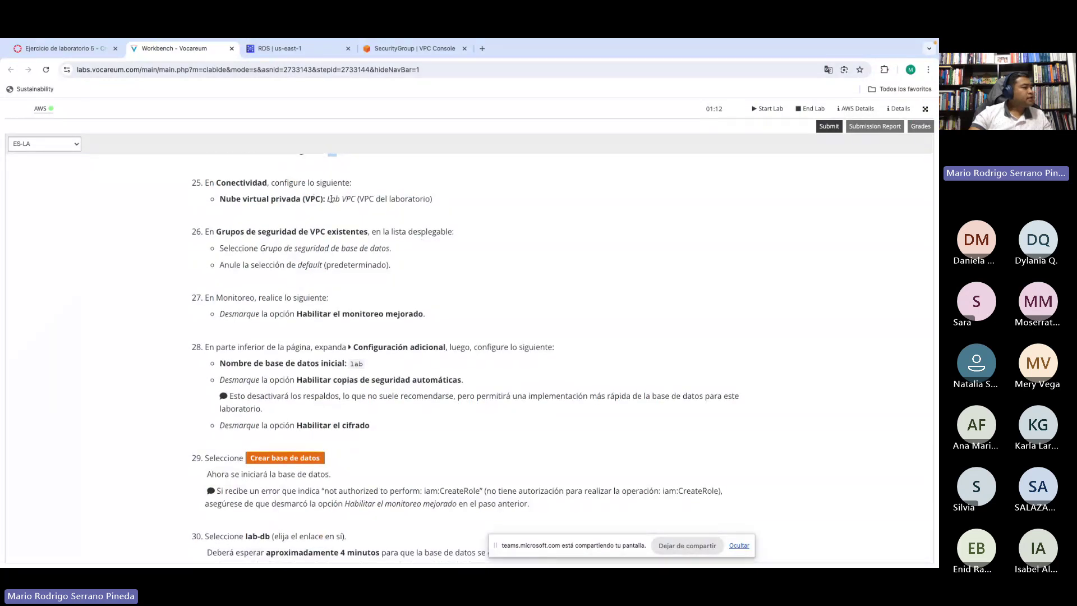
left_click_drag(331, 200, 411, 201)
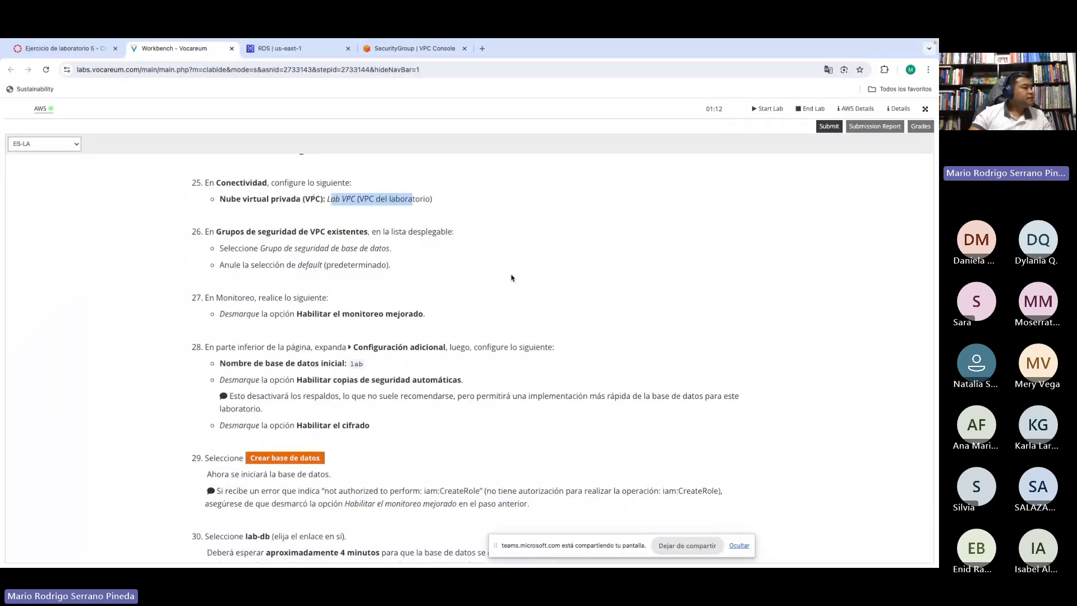
scroll(508, 278, "down", 1)
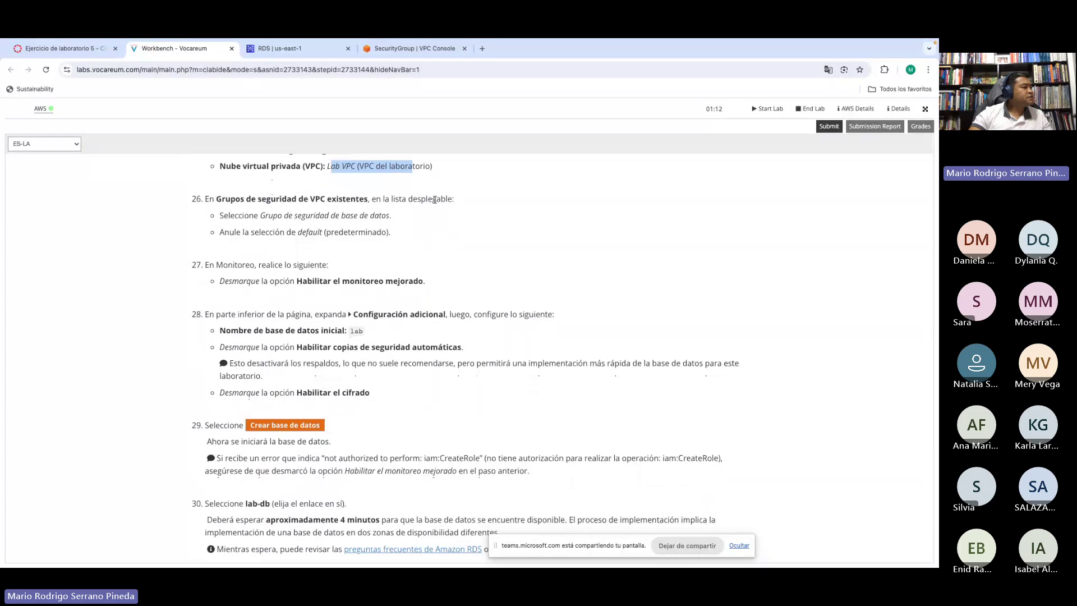
left_click_drag(266, 216, 381, 217)
left_click_drag(280, 233, 335, 233)
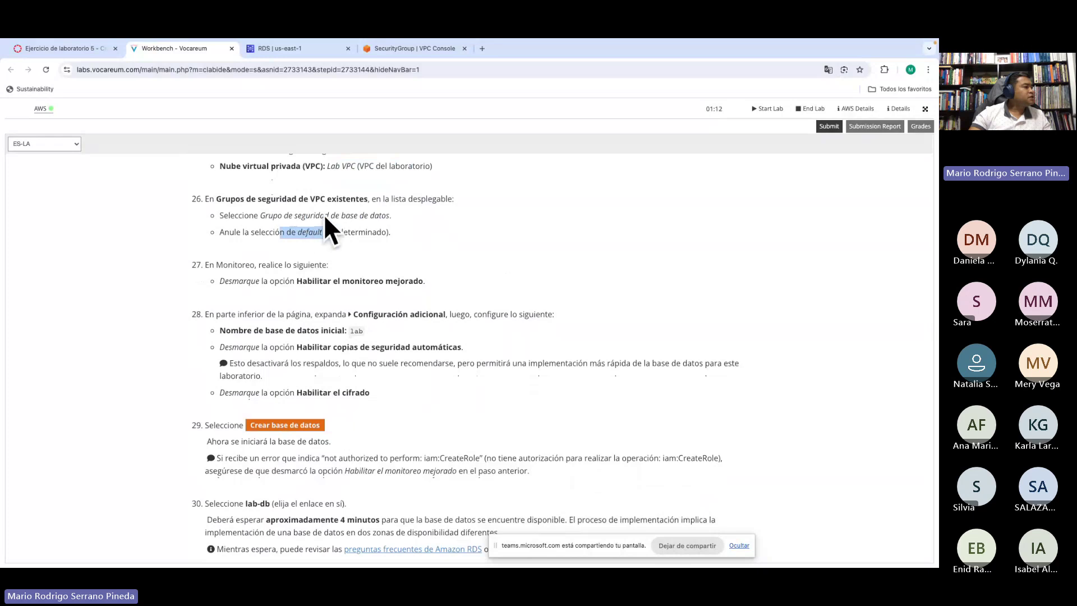
Step: Choose Lab VPC as the database's virtual private cloud
left_click(298, 51)
scroll(541, 292, "down", 3)
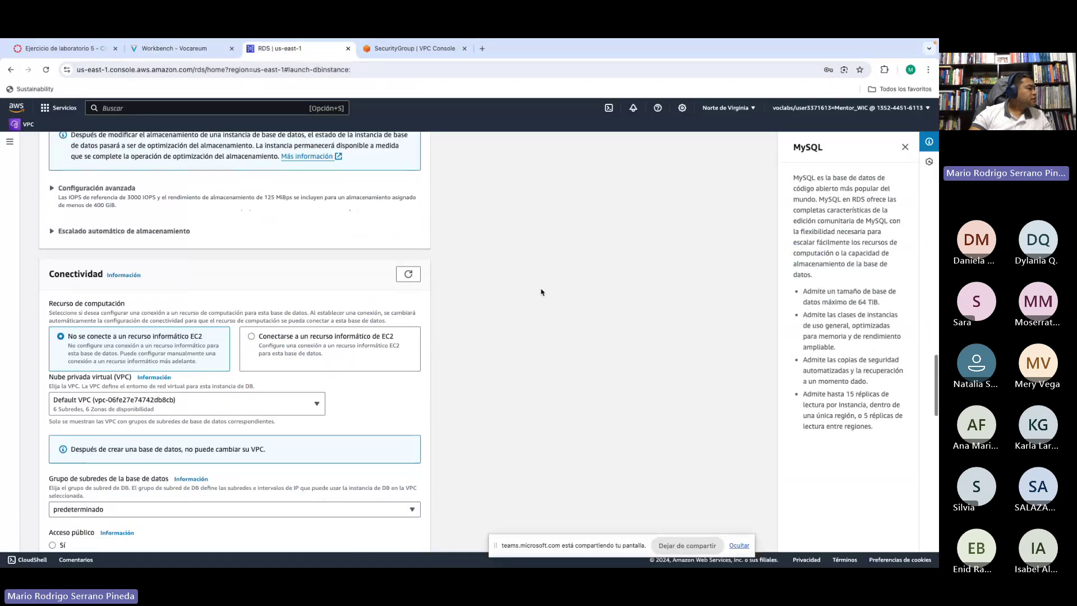
scroll(541, 292, "up", 3)
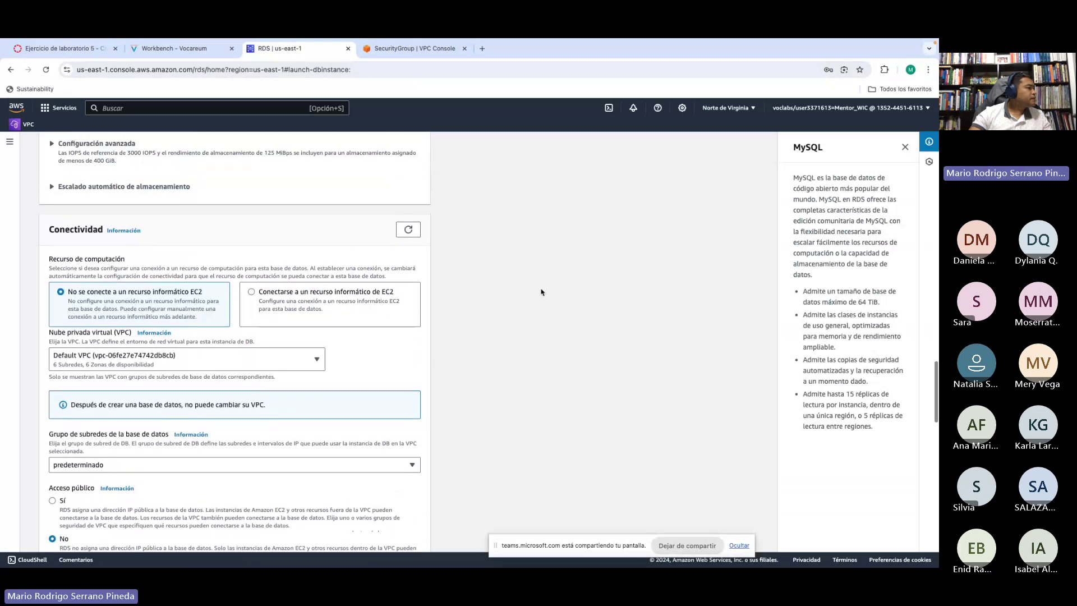
scroll(541, 292, "down", 3)
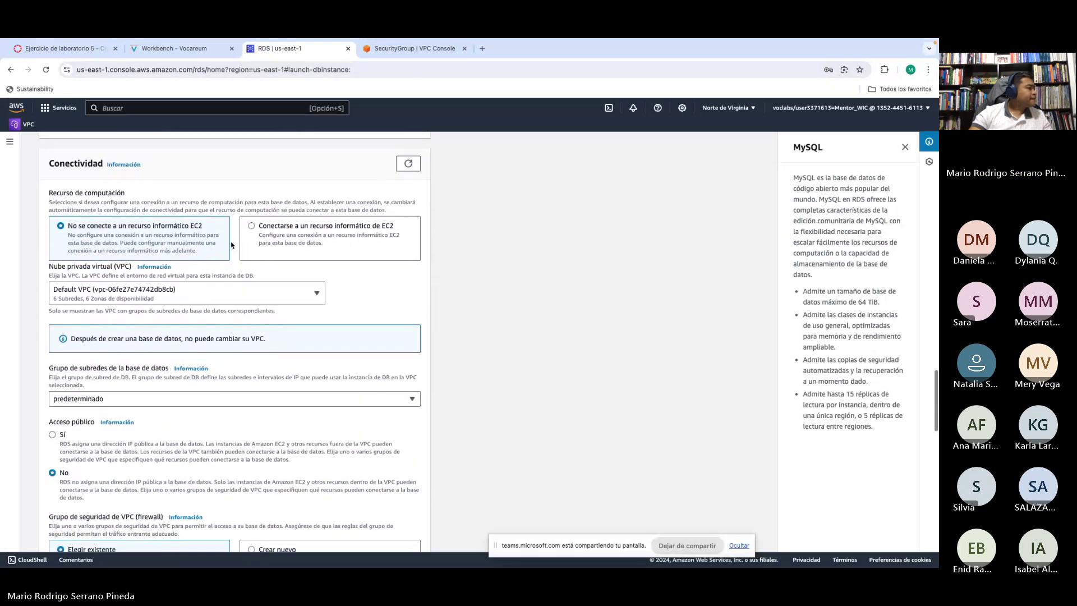
left_click(112, 294)
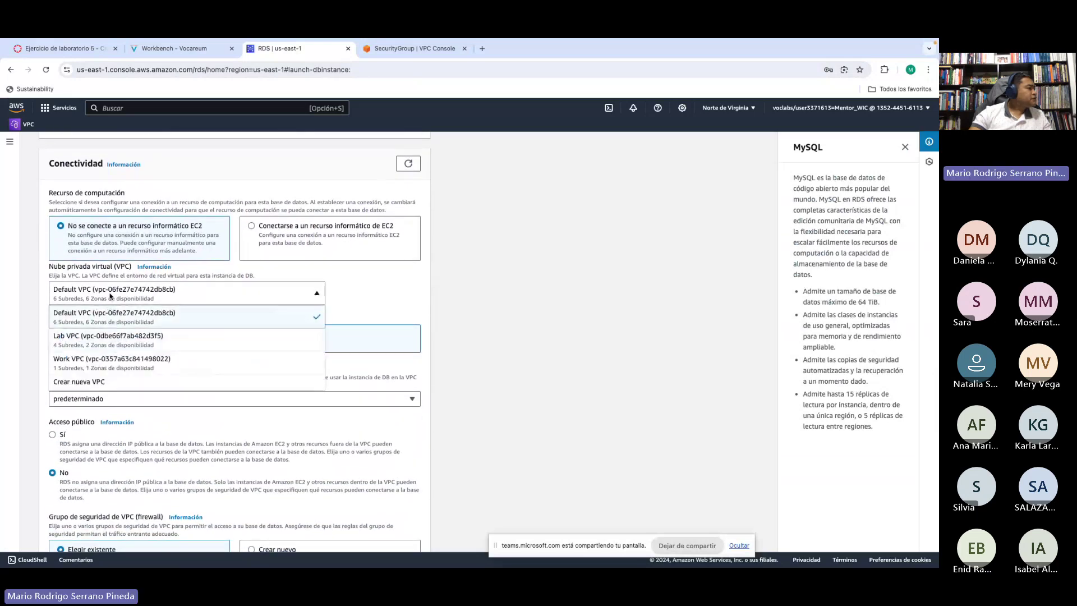
left_click(81, 342)
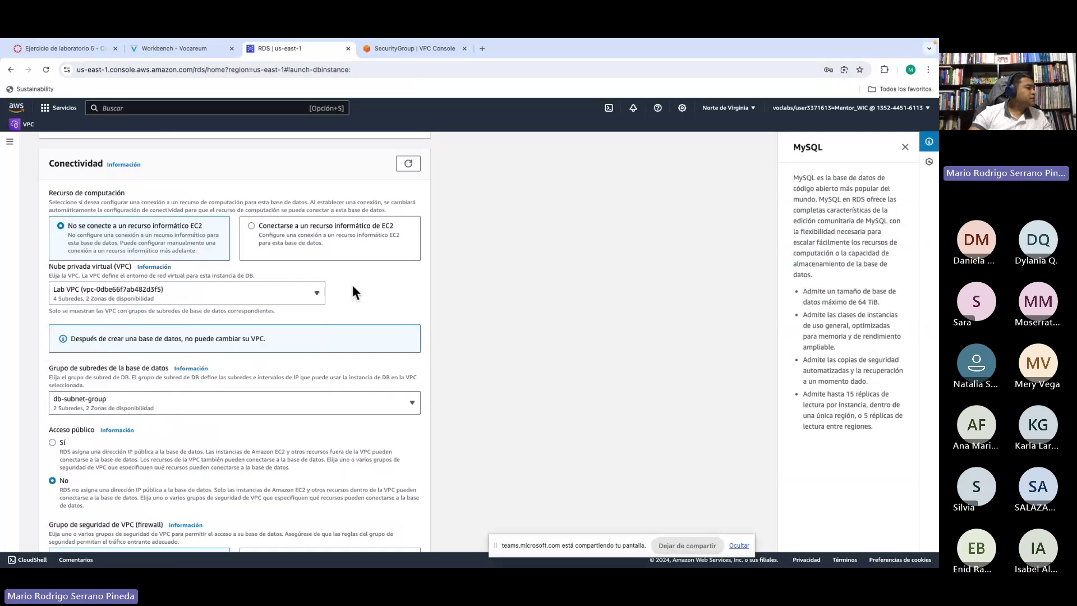
Step: Confirm db-subnet-group is the selected DB subnet group
scroll(498, 300, "down", 1)
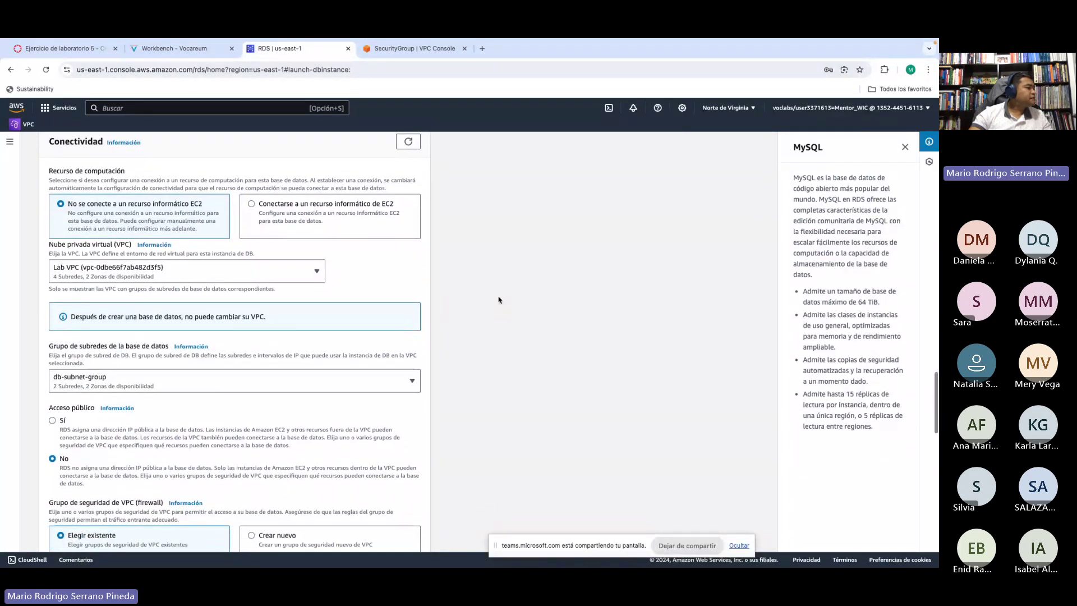
scroll(499, 300, "down", 2)
scroll(498, 300, "down", 1)
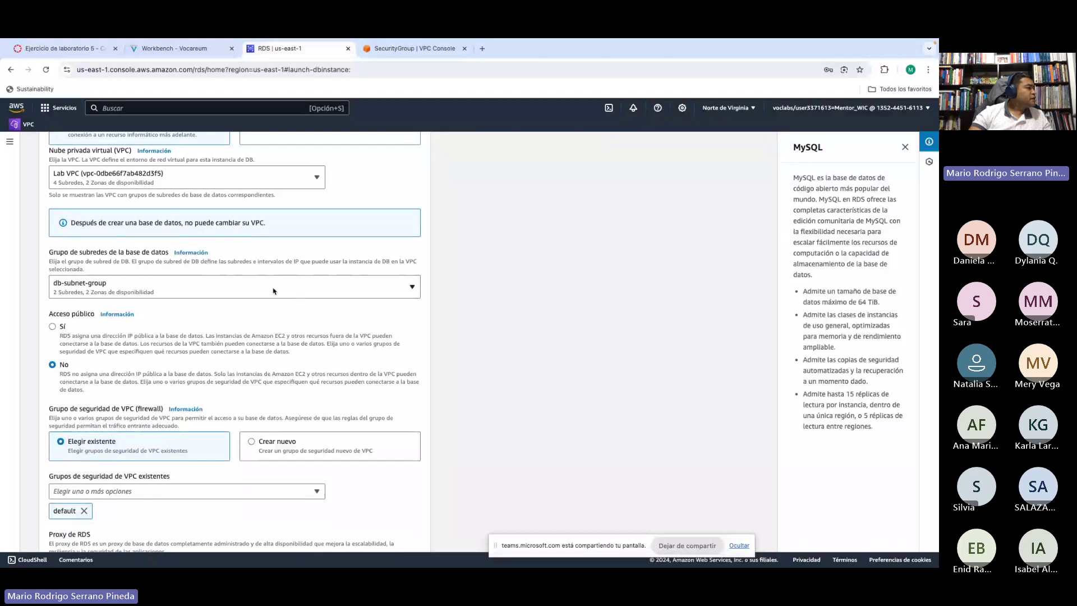
left_click(114, 290)
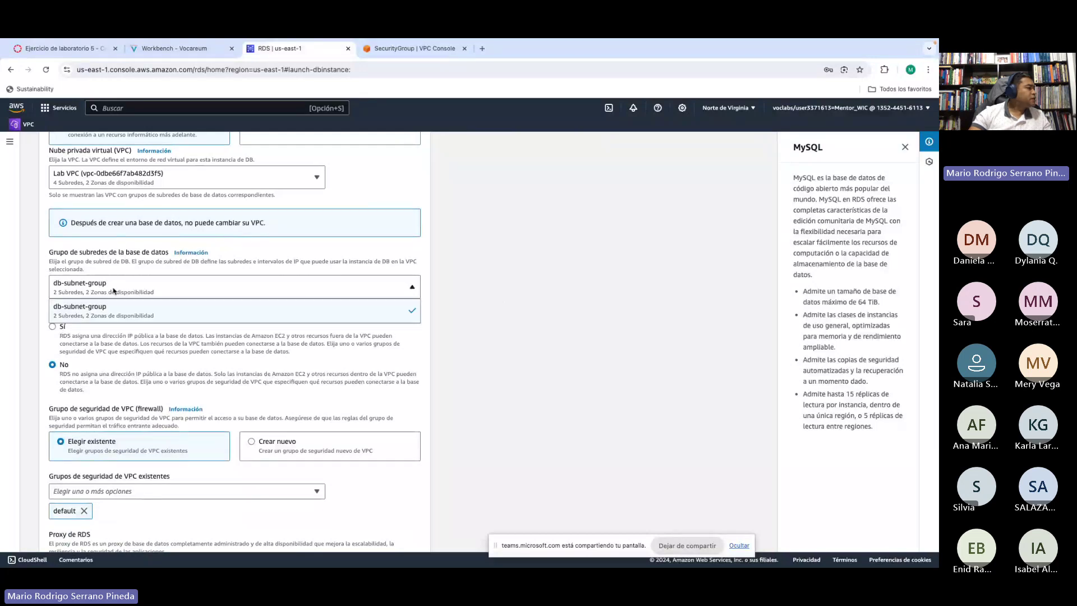
left_click(114, 290)
left_click(114, 290)
left_click(114, 290)
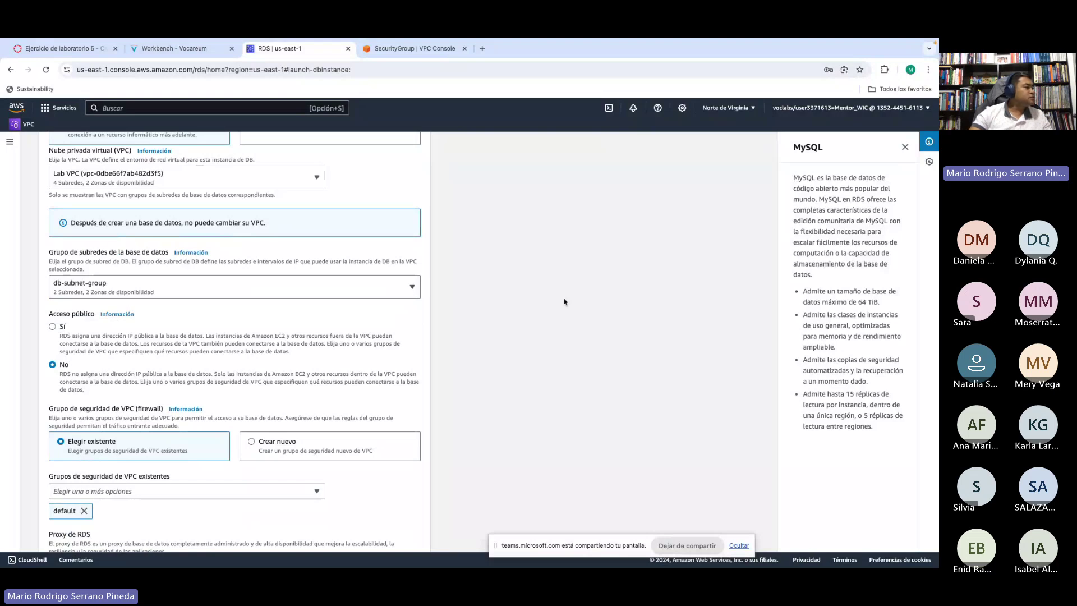
Step: Check DB Security Group and uncheck default in the existing VPC security groups list
scroll(567, 301, "down", 2)
scroll(565, 302, "down", 3)
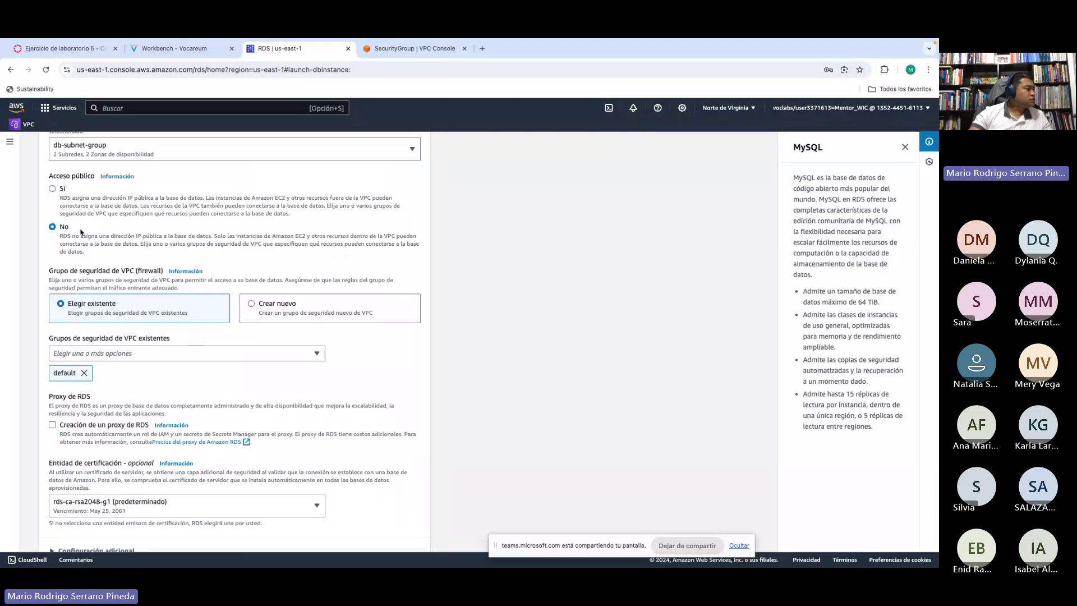
scroll(526, 254, "down", 1)
scroll(526, 254, "down", 2)
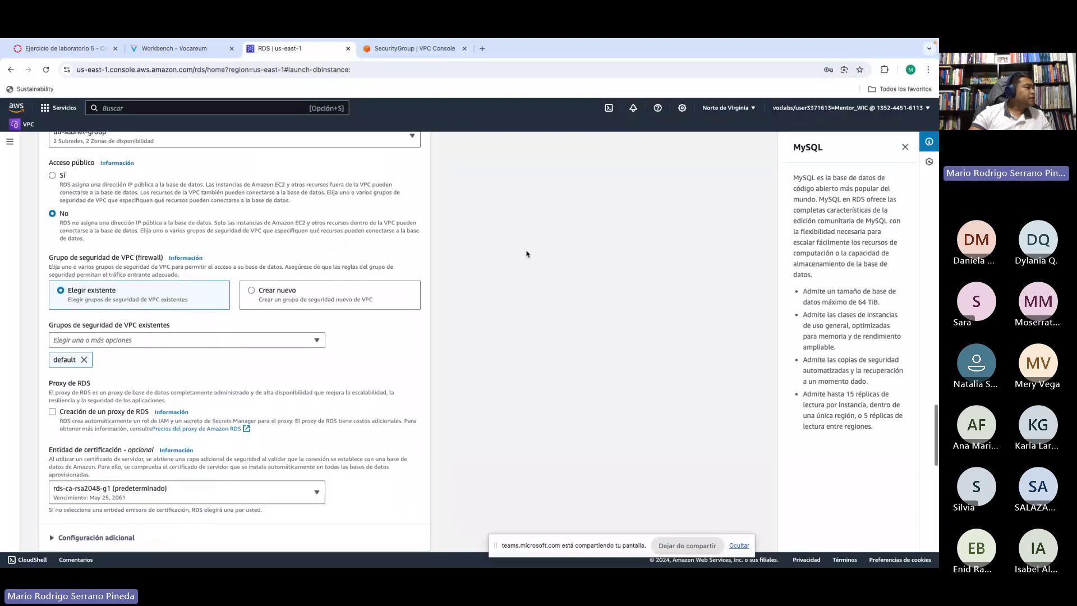
scroll(533, 265, "down", 3)
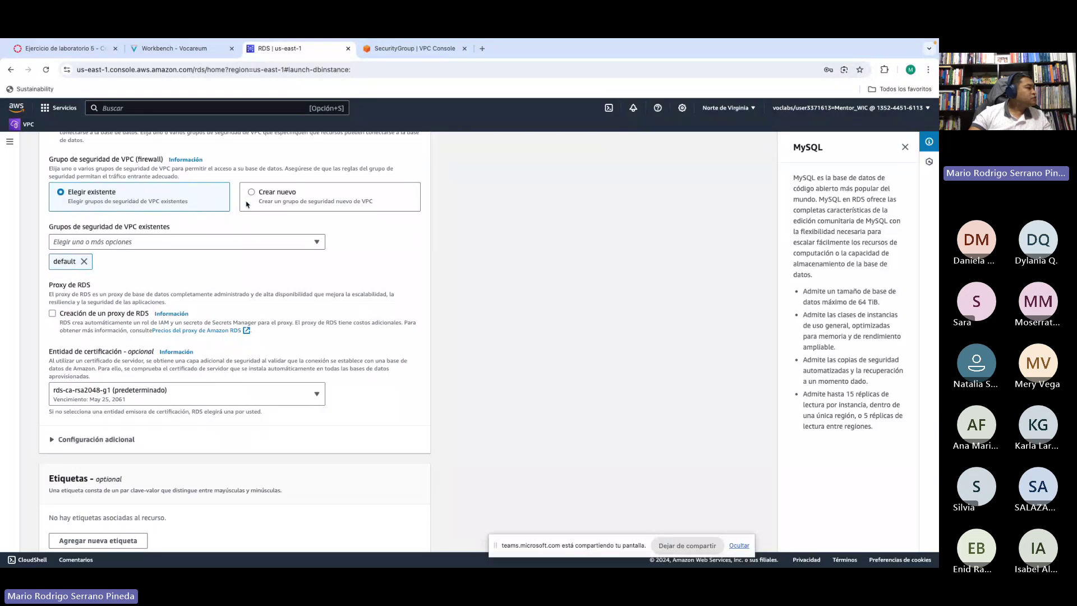
left_click(128, 245)
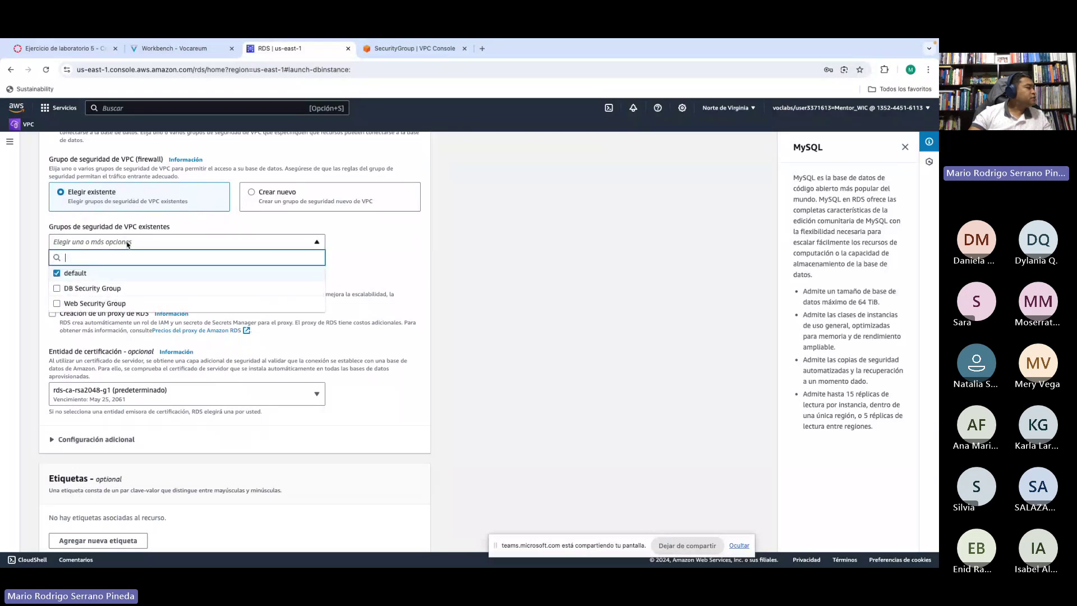
left_click(67, 289)
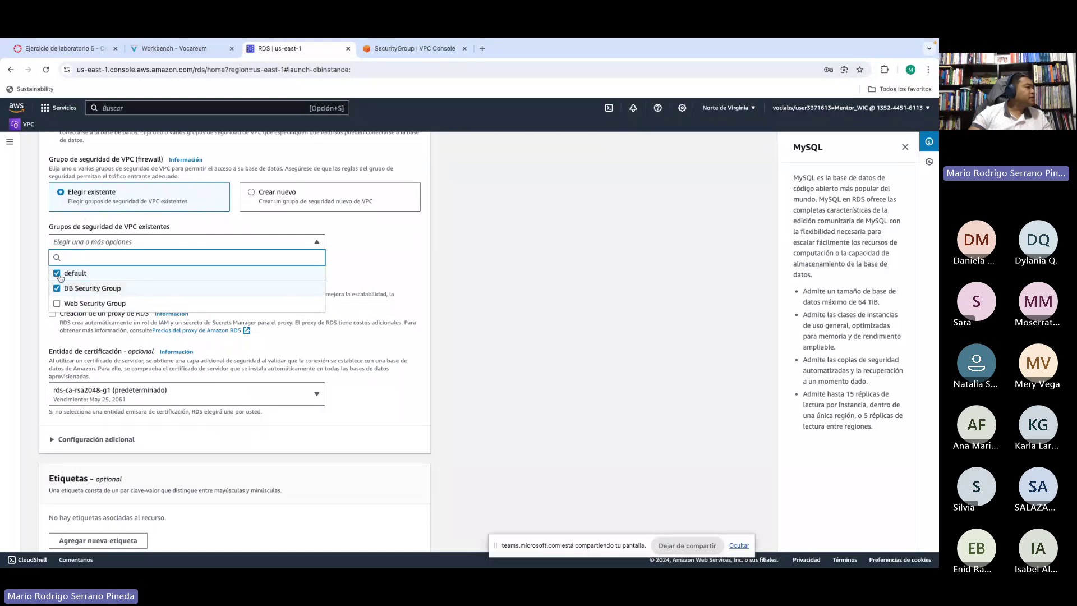
left_click(57, 275)
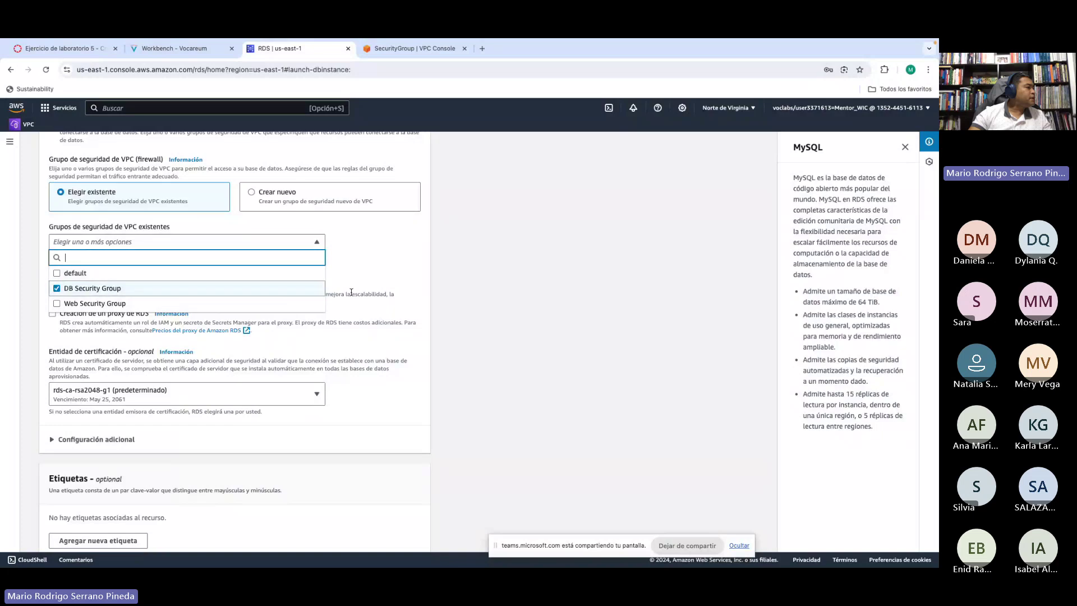
left_click(449, 277)
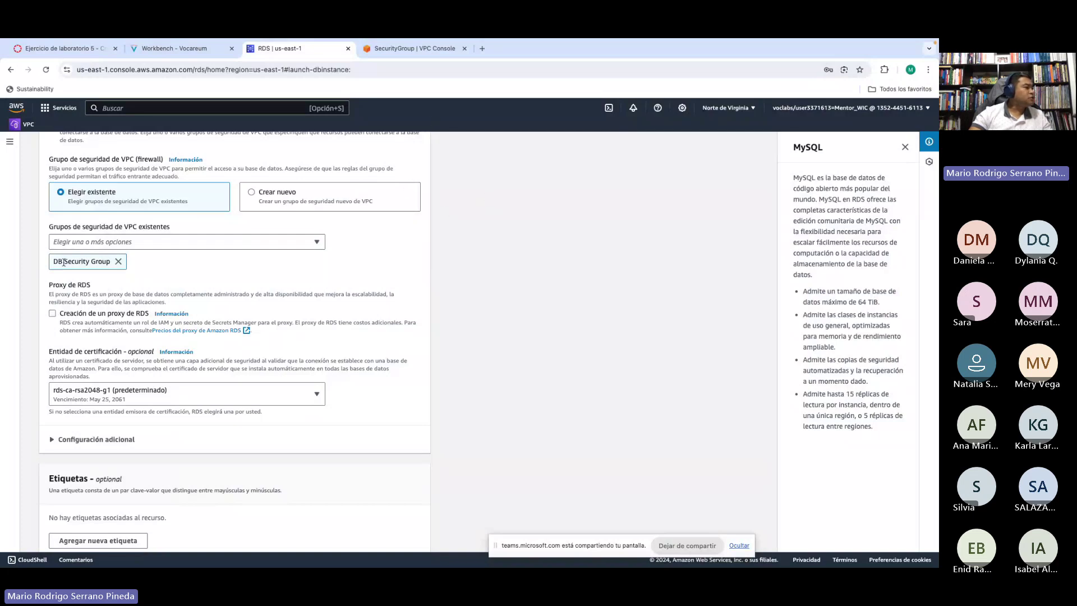
left_click_drag(63, 262, 100, 259)
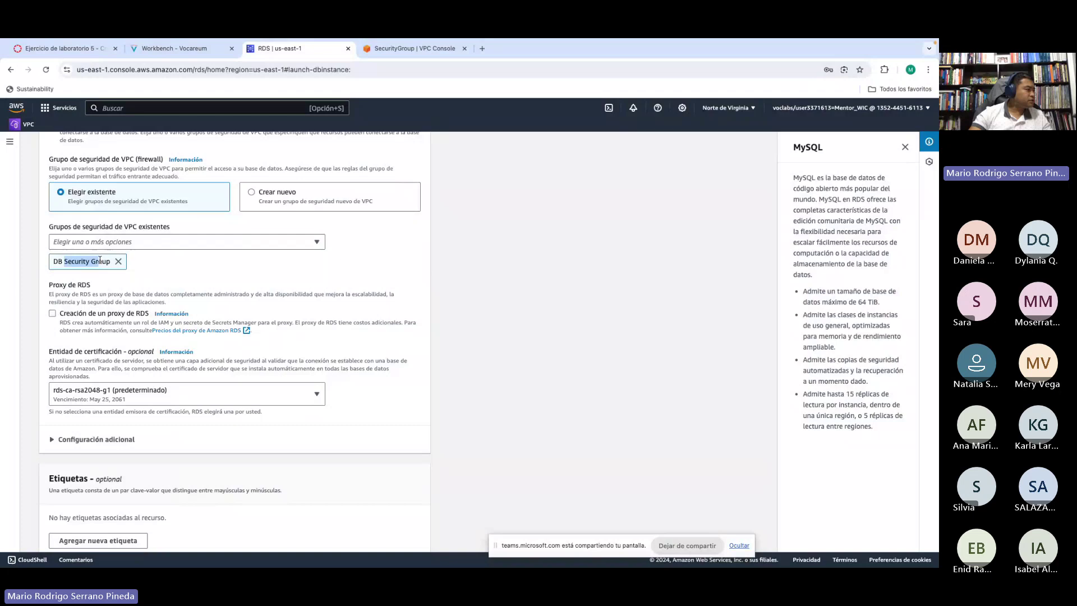
left_click(100, 260)
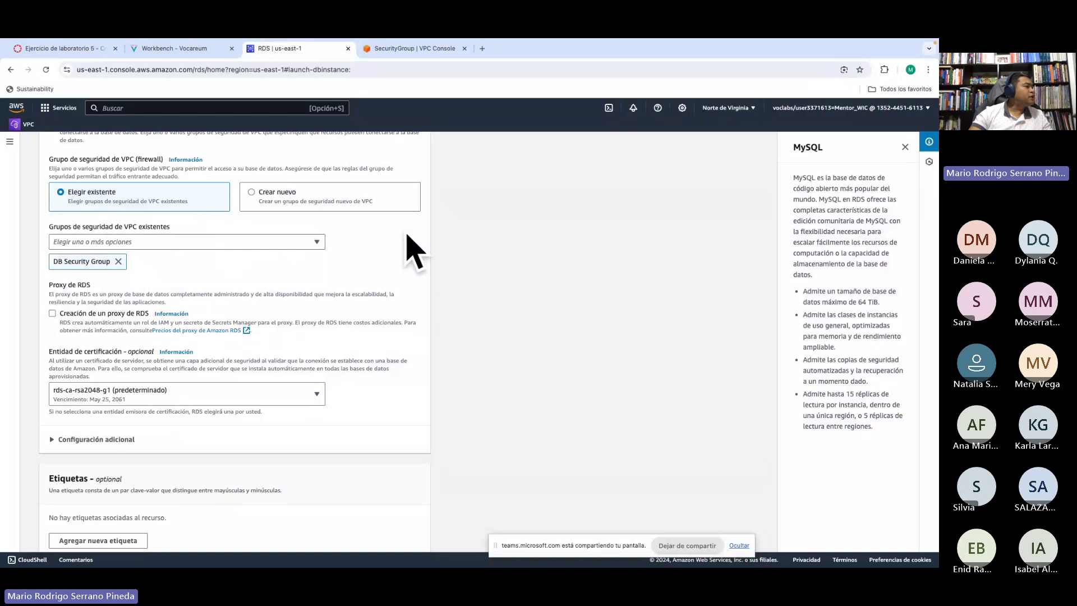
Step: Glance at the DB Security Group details page, then find lab step 27 on enhanced monitoring
left_click(413, 50)
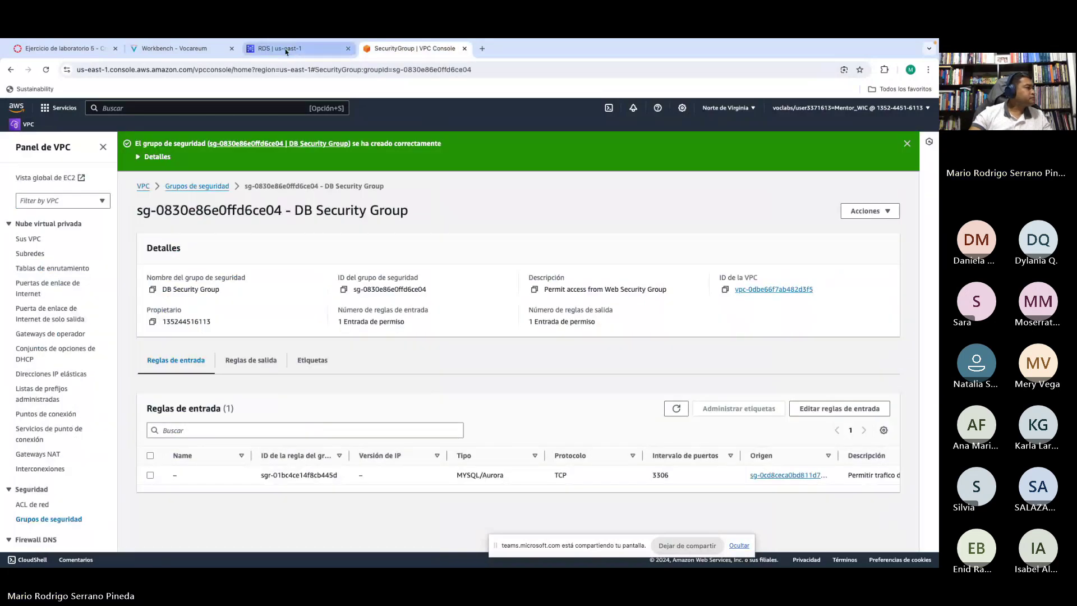
left_click(275, 48)
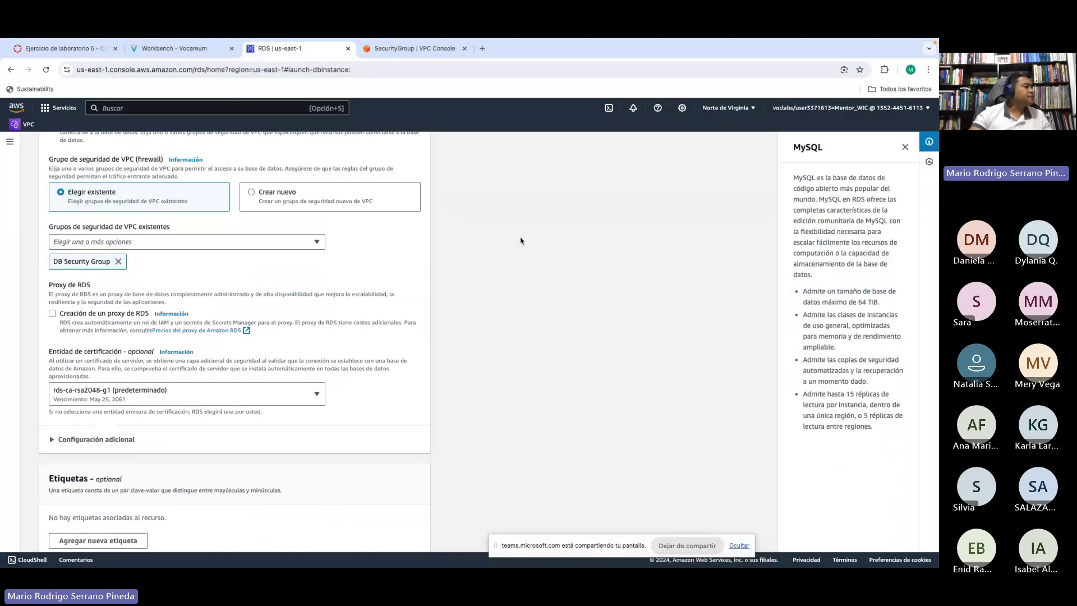
scroll(233, 249, "down", 1)
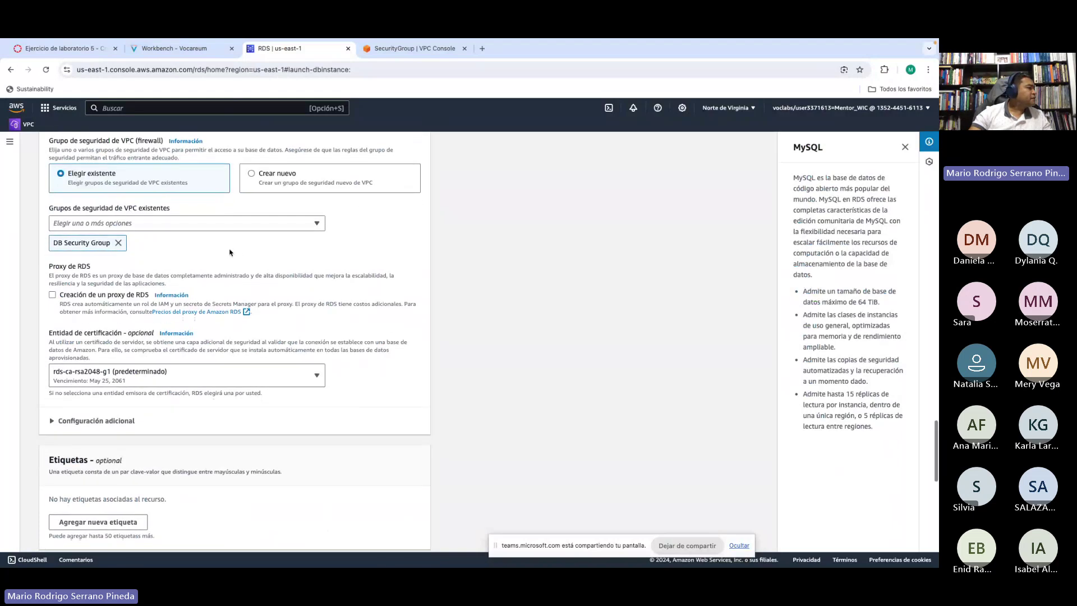
left_click(174, 48)
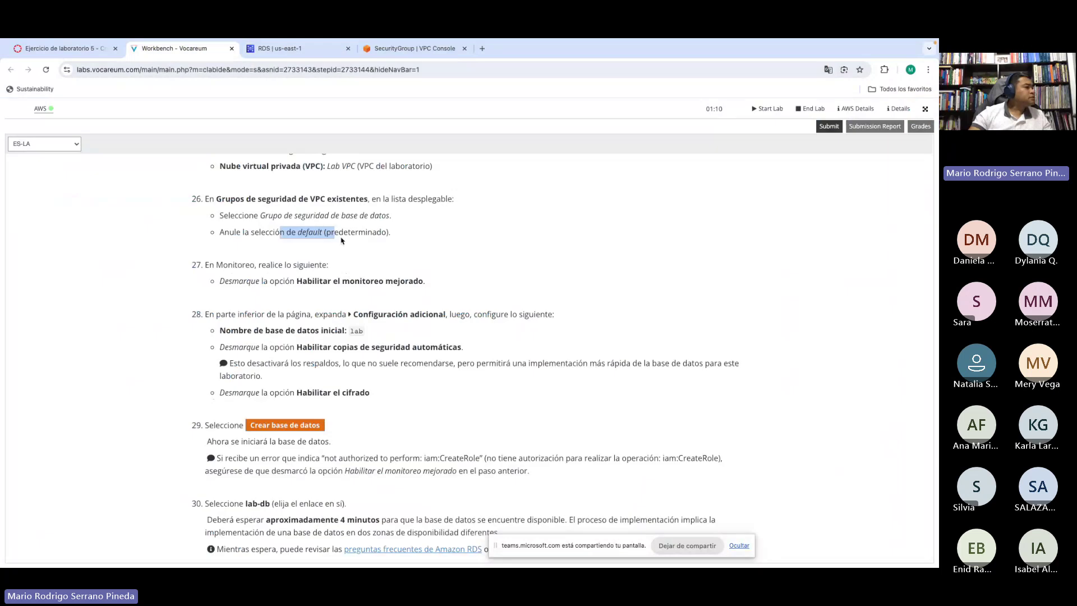
scroll(344, 234, "down", 2)
left_click_drag(255, 240, 403, 241)
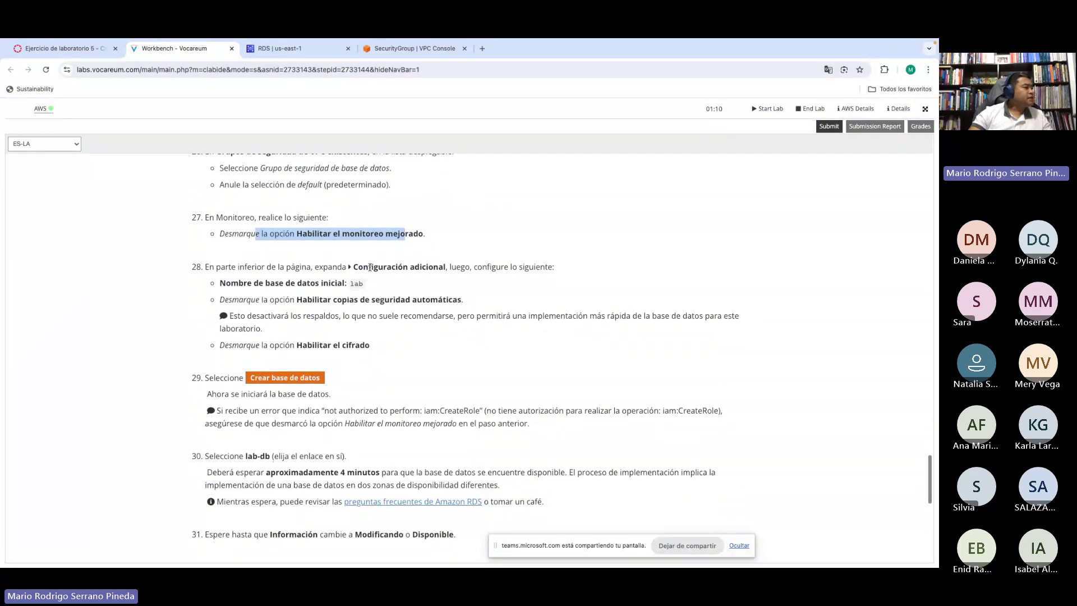
scroll(330, 265, "down", 1)
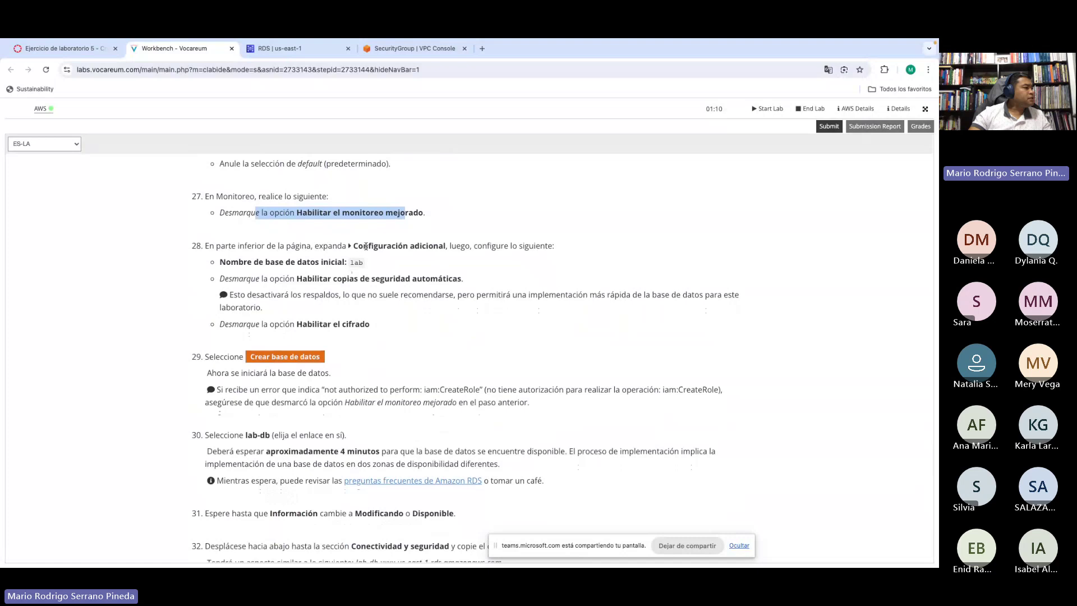
Step: Uncheck Activar la monitorización mejorada in the Supervisión section of the database form
left_click(302, 55)
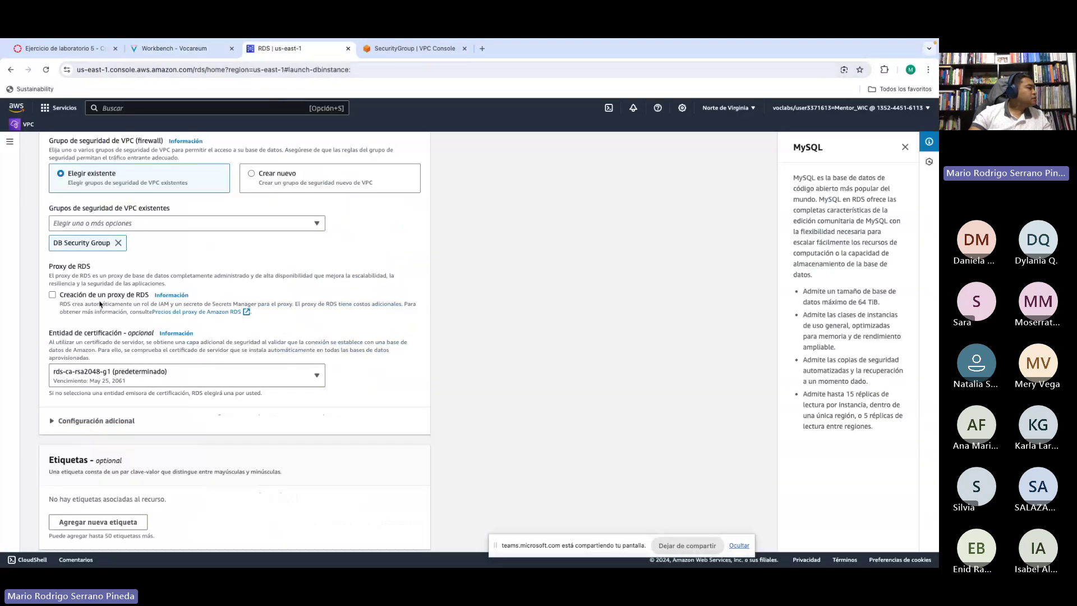
scroll(70, 254, "down", 1)
scroll(123, 266, "down", 4)
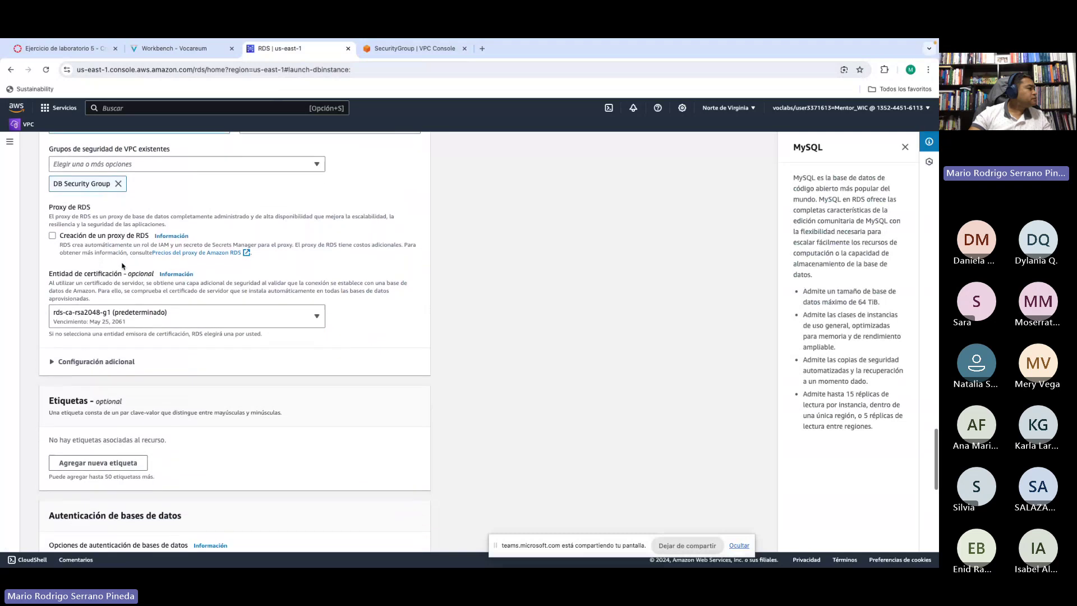
scroll(122, 266, "down", 5)
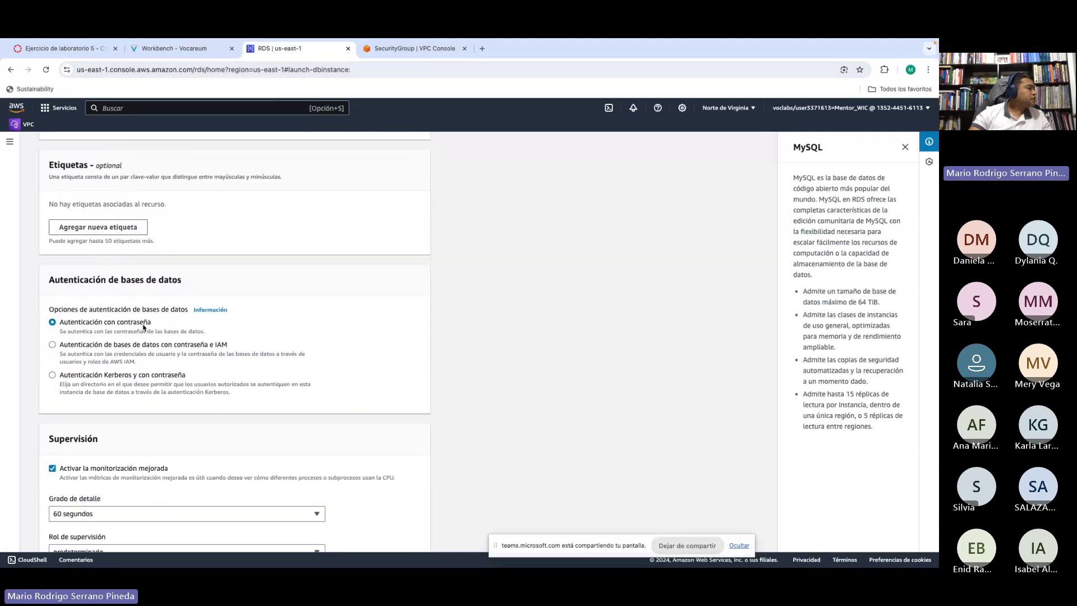
scroll(115, 313, "down", 1)
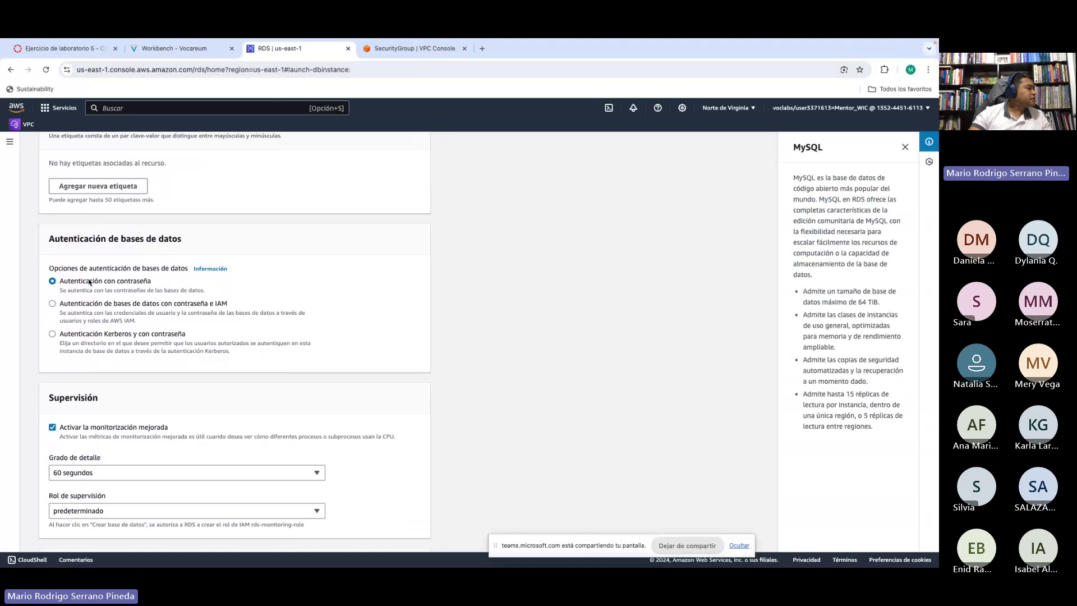
scroll(89, 282, "down", 4)
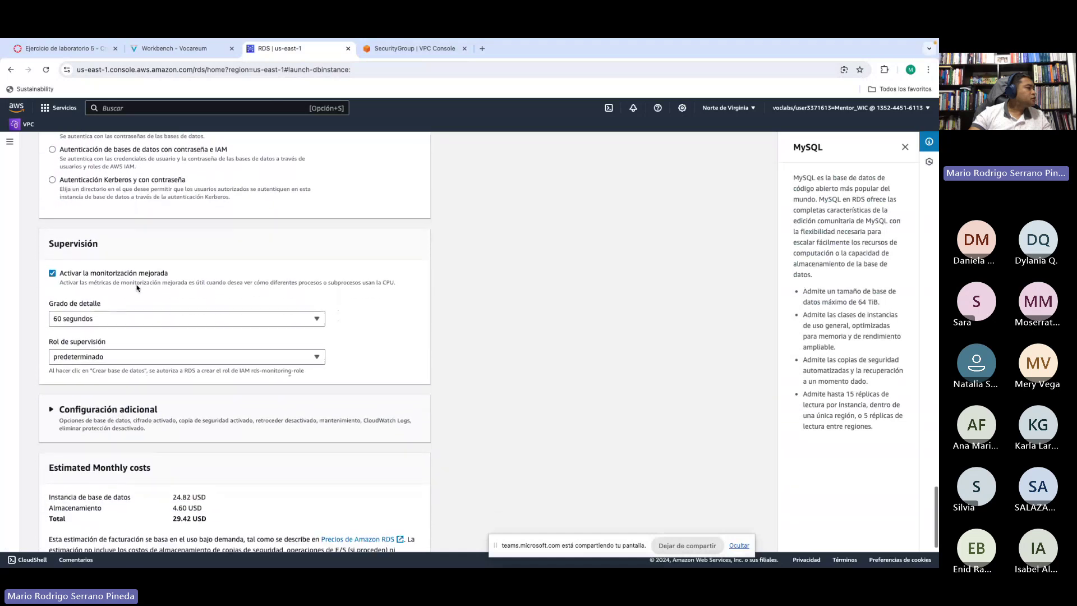
scroll(137, 288, "down", 2)
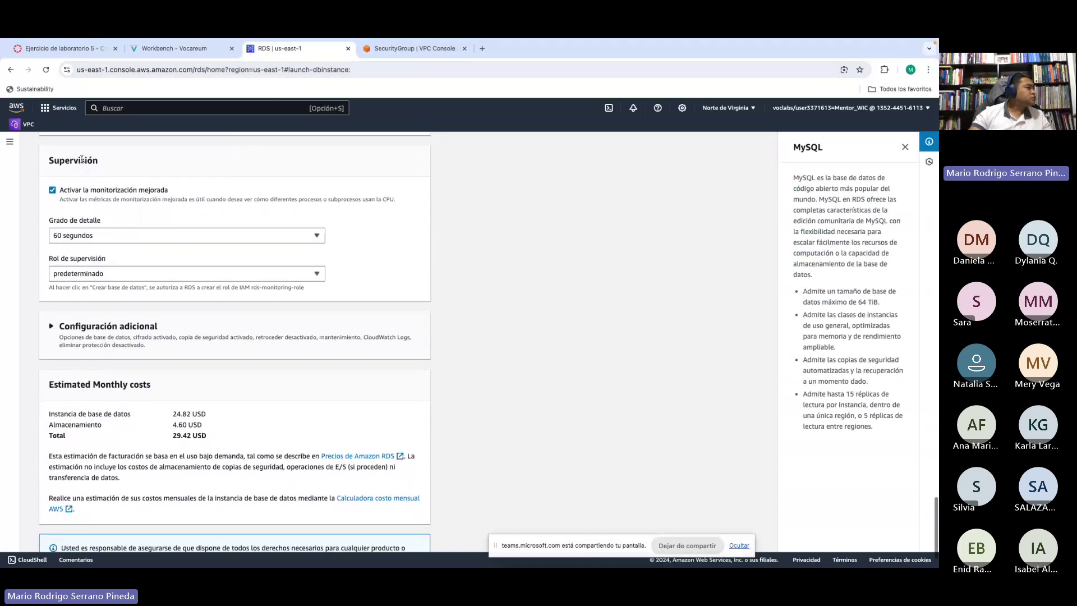
left_click_drag(101, 162, 49, 161)
left_click(106, 167)
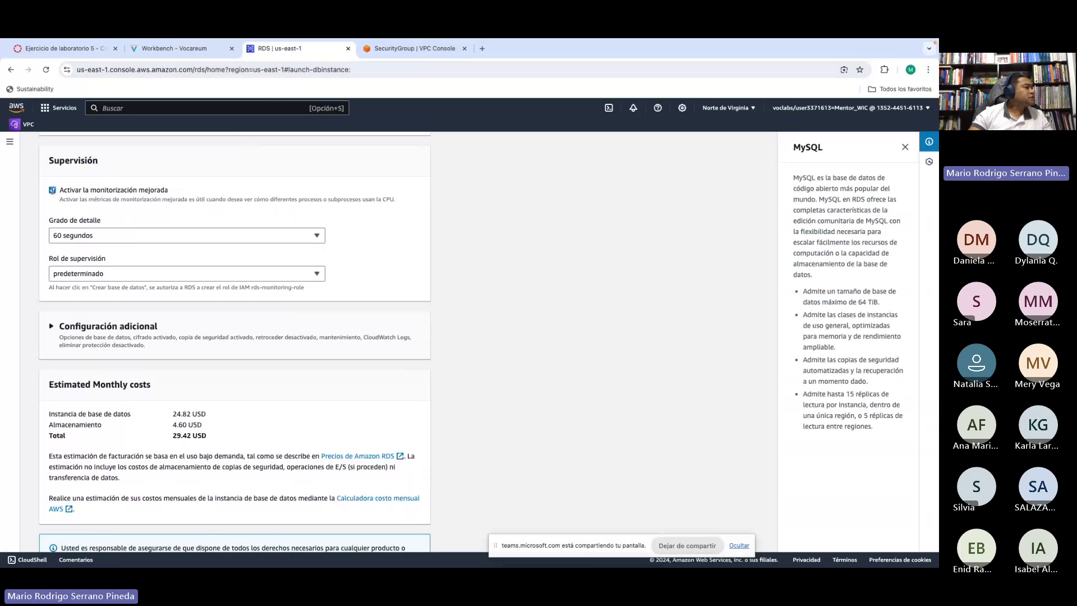
left_click(52, 190)
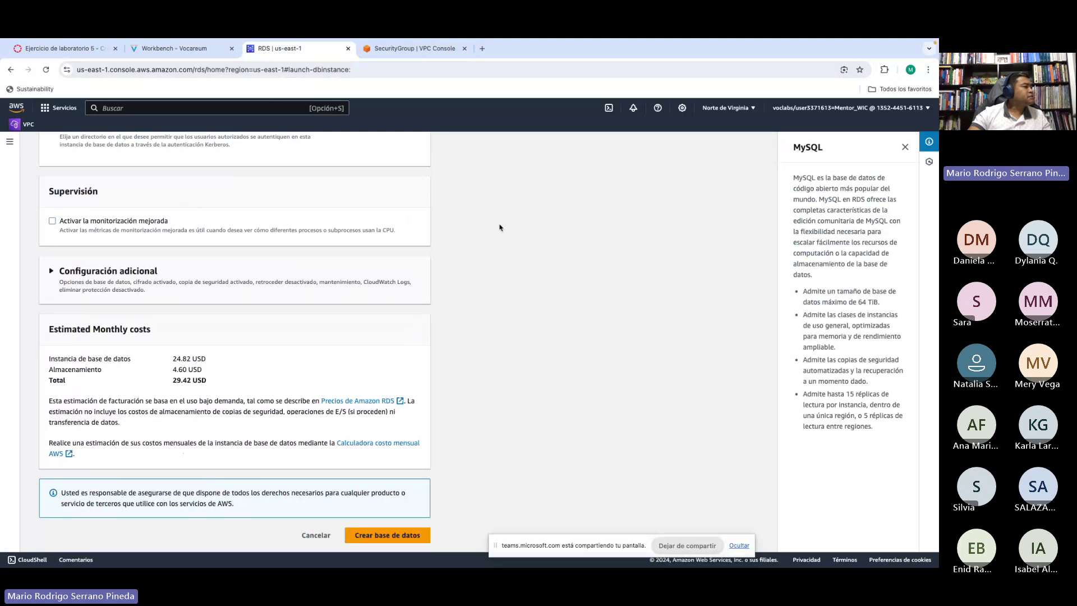
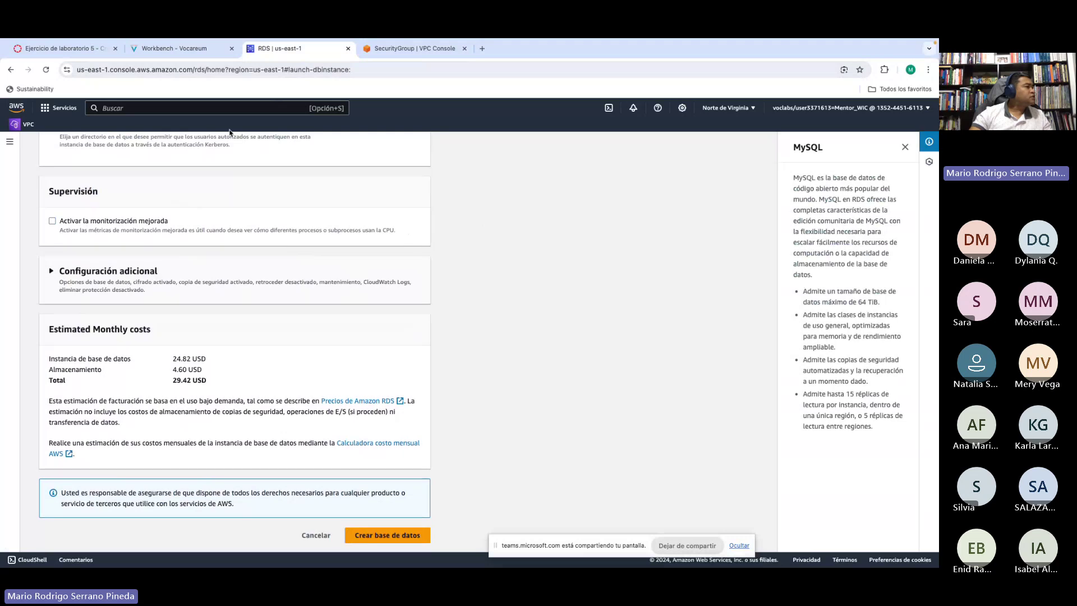
Step: Read the lab's additional-configuration instruction giving 'lab' as the initial database name
left_click(173, 48)
scroll(369, 254, "down", 1)
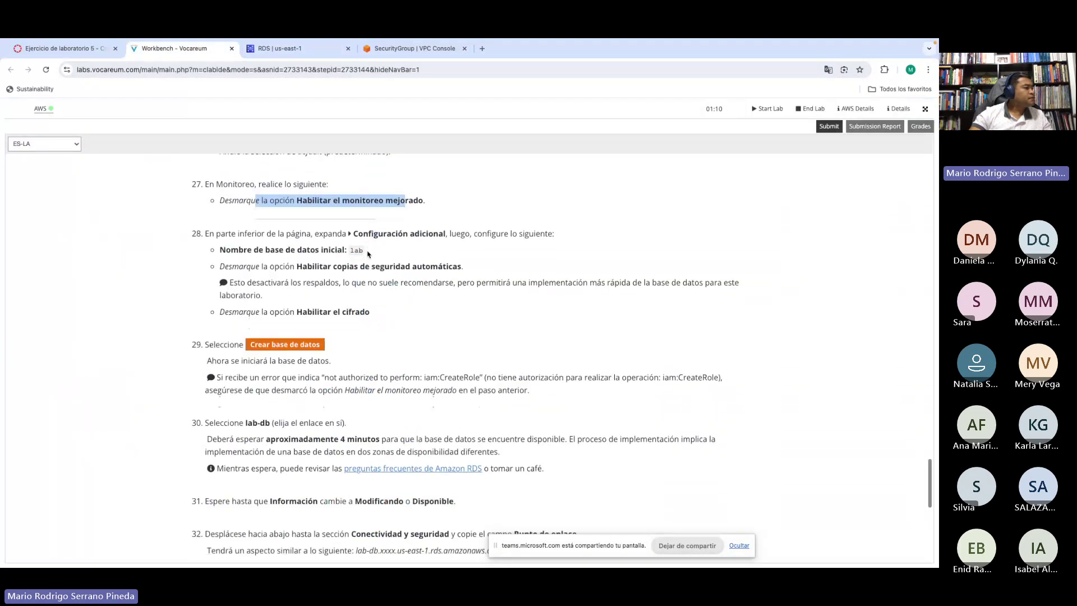
left_click_drag(367, 215, 452, 216)
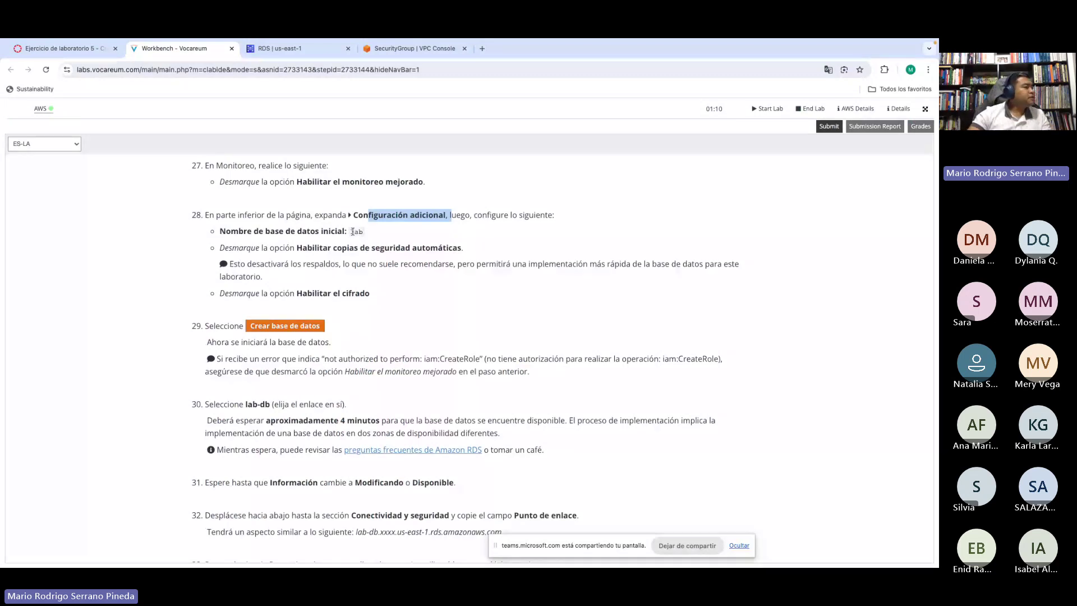
double_click(353, 231)
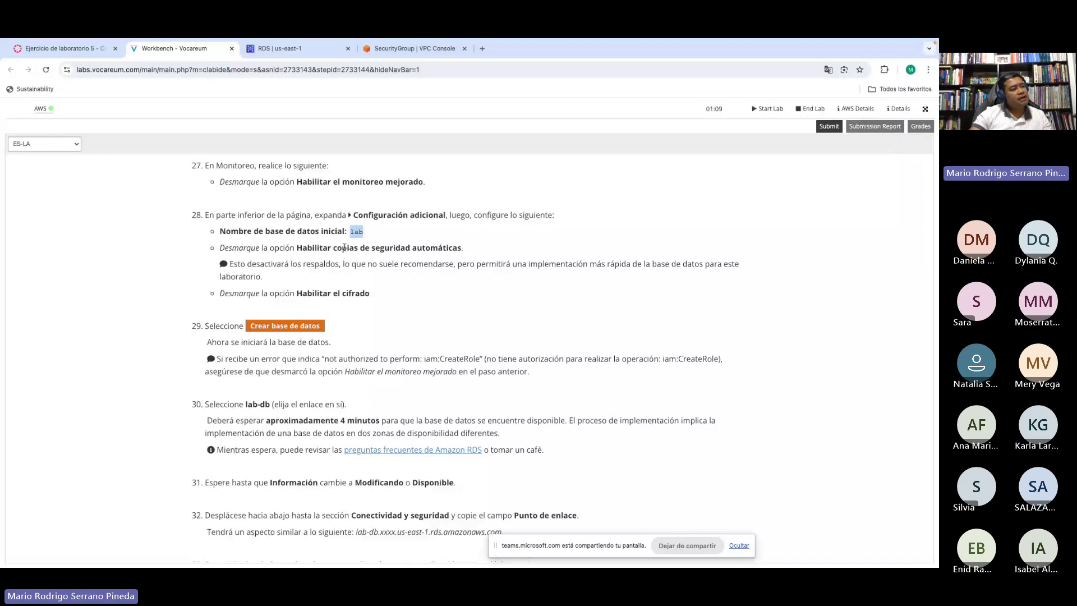
left_click(279, 49)
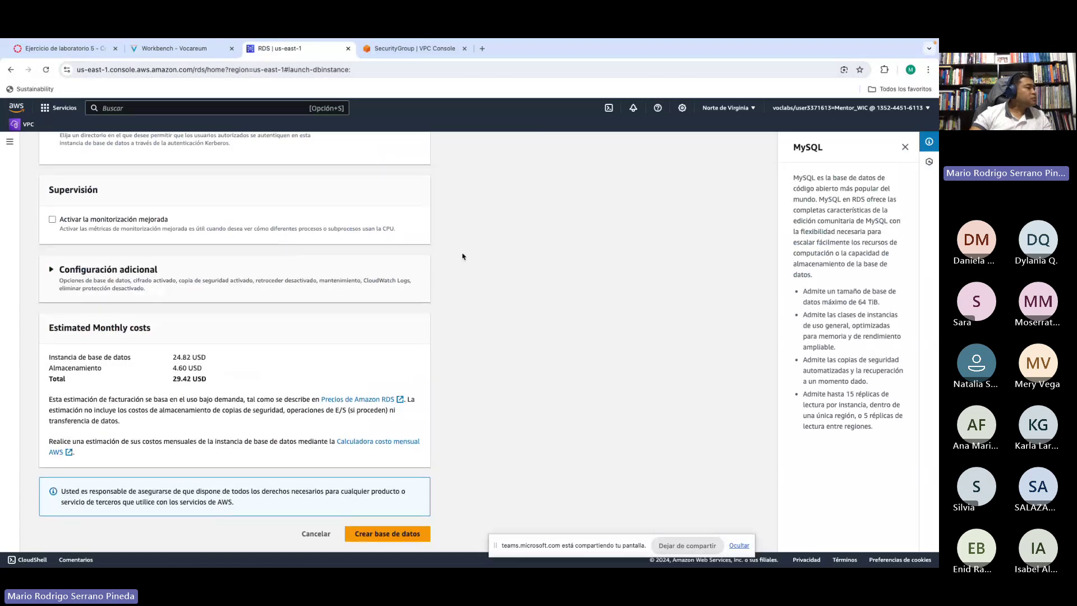
Step: Under Configuración adicional, set Nombre de base de datos inicial to 'lab'
left_click(51, 273)
scroll(467, 307, "down", 2)
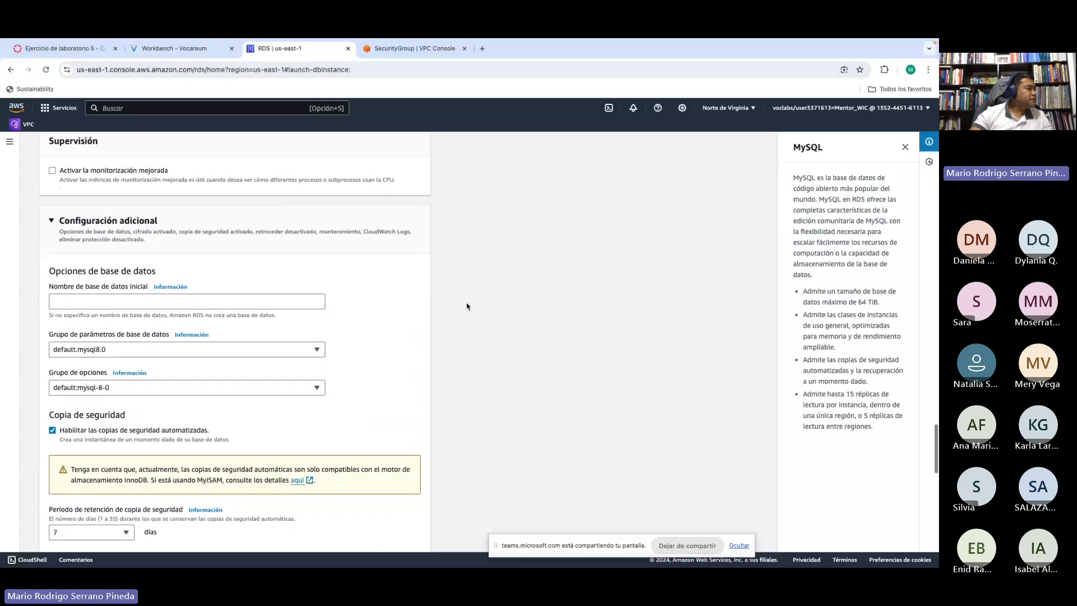
scroll(467, 307, "down", 3)
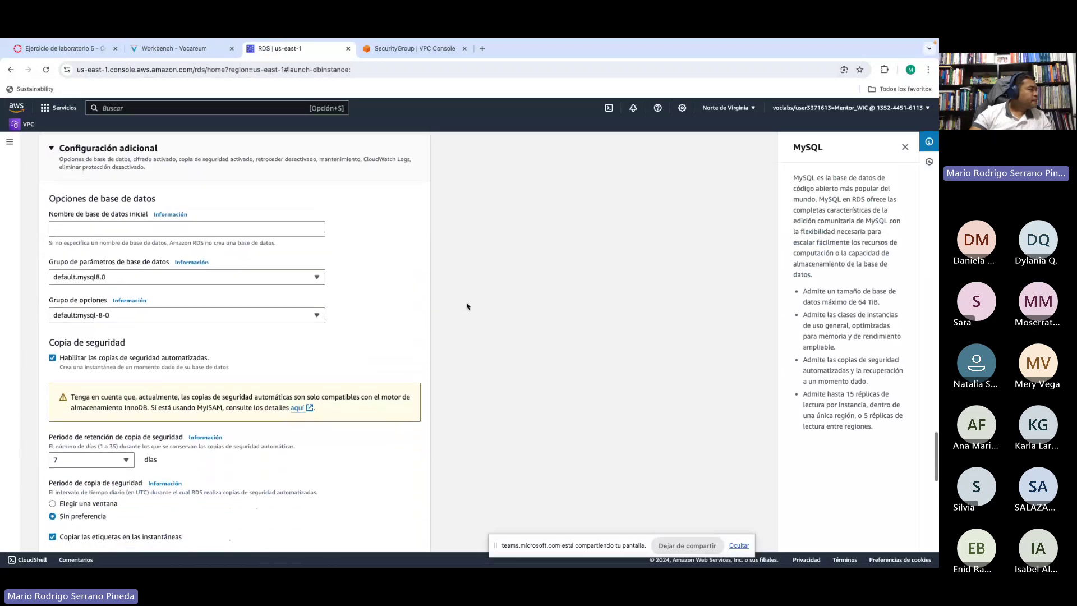
left_click(87, 230)
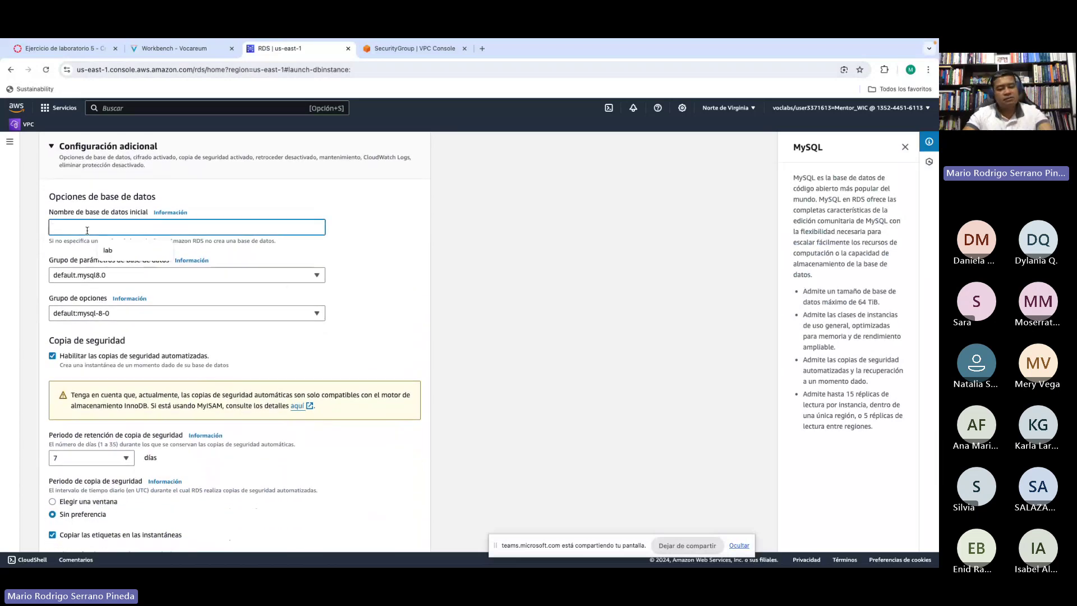
left_click(107, 250)
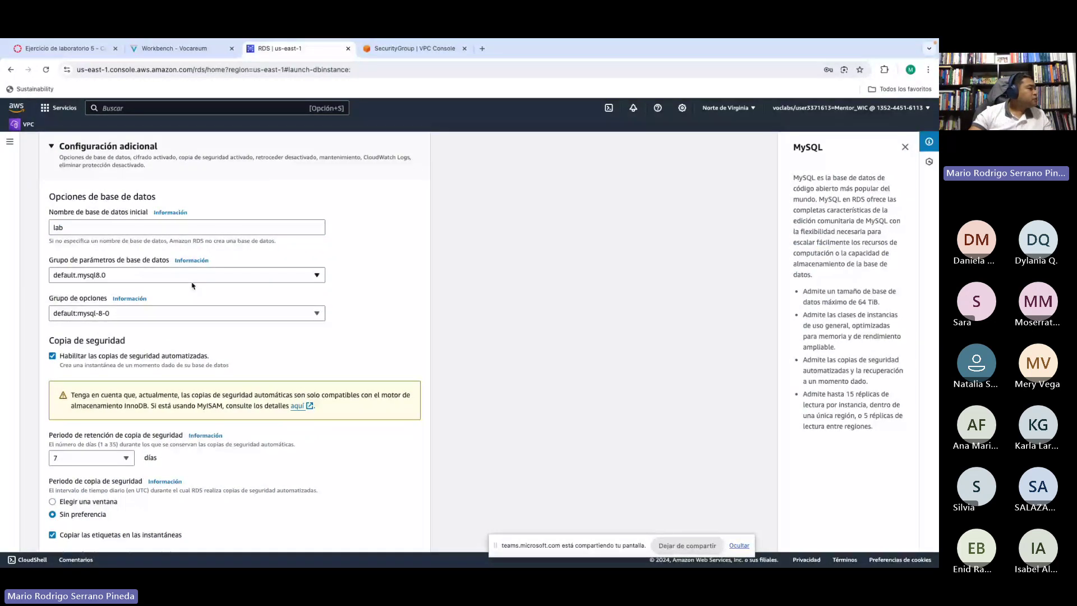
Step: Disable automated backups and encryption, then review the rest of the form
scroll(175, 278, "down", 1)
scroll(175, 279, "down", 2)
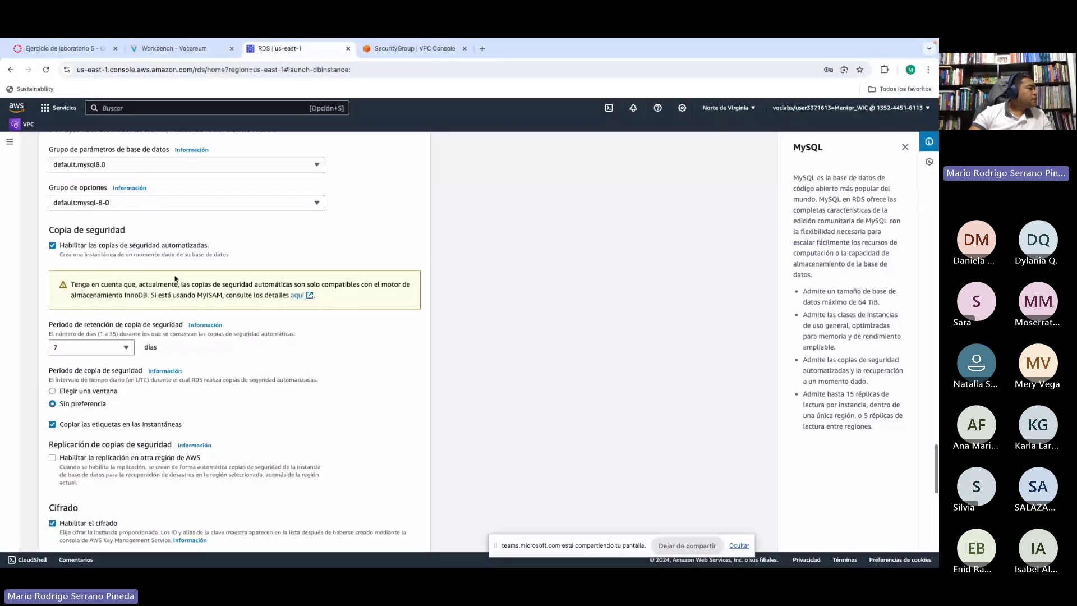
scroll(175, 279, "down", 1)
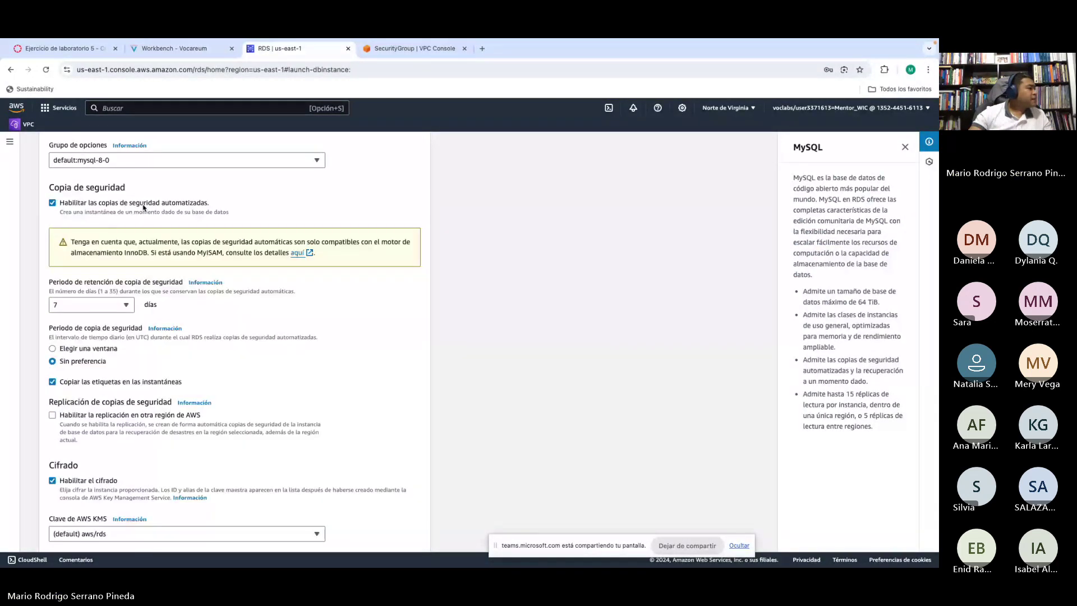
left_click(52, 203)
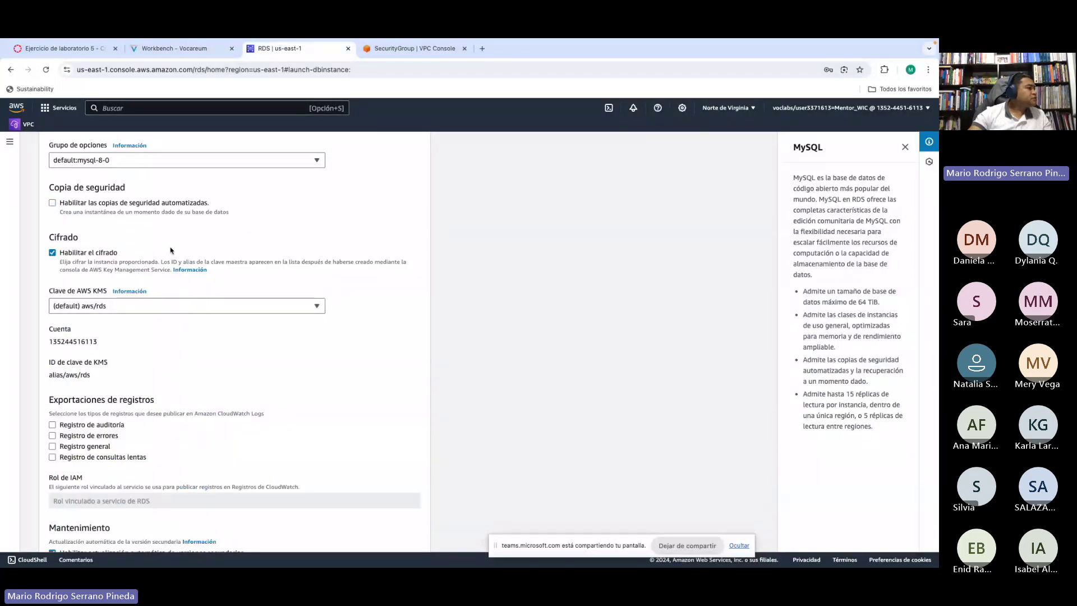
left_click(52, 253)
scroll(497, 297, "down", 1)
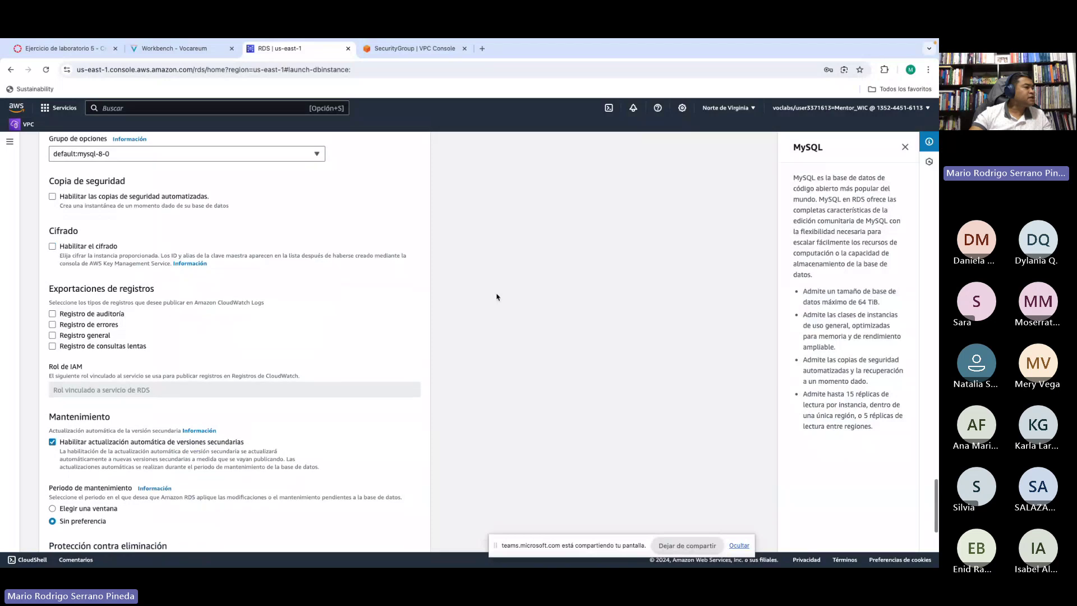
scroll(497, 296, "down", 1)
scroll(496, 296, "down", 4)
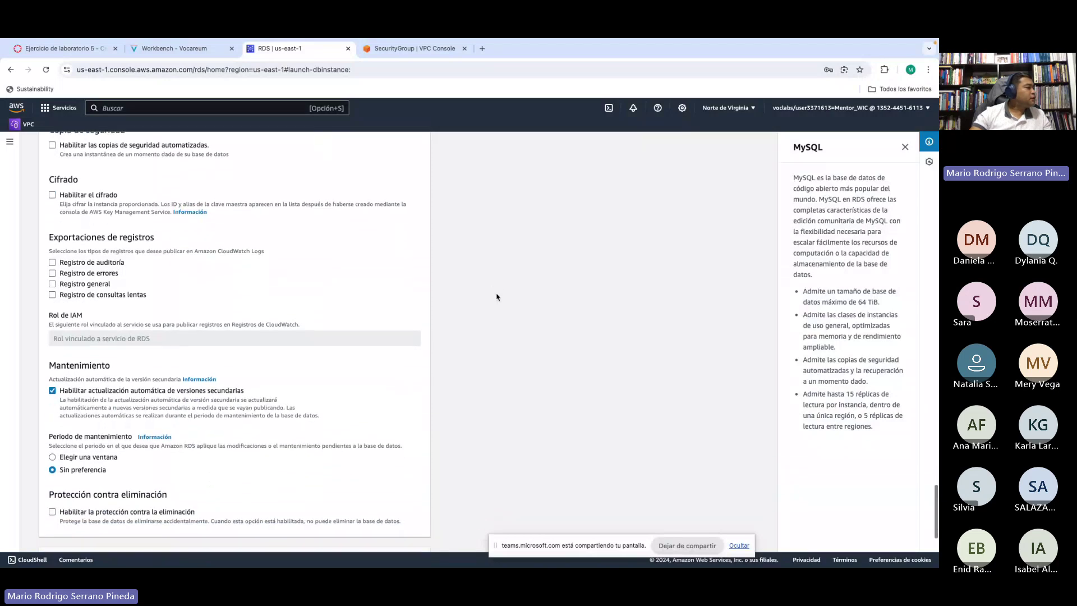
scroll(496, 297, "down", 1)
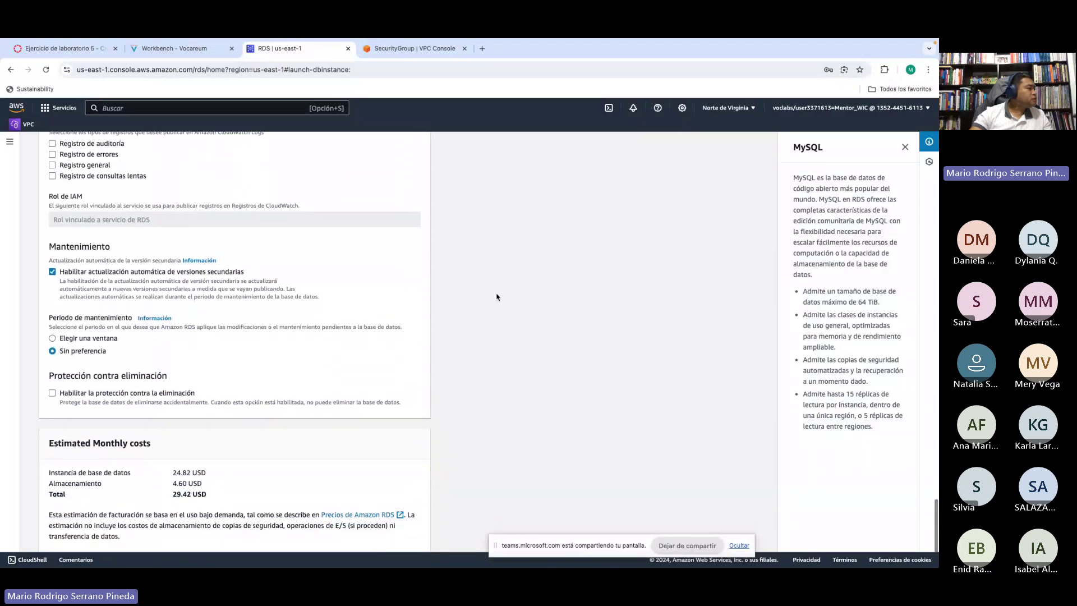
scroll(486, 304, "down", 2)
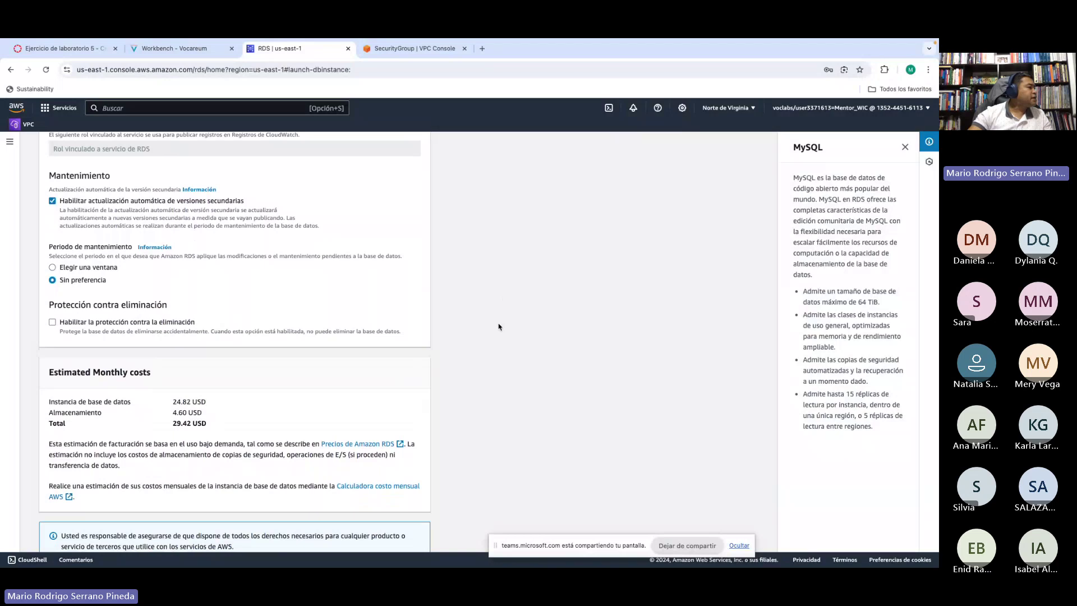
scroll(491, 332, "down", 1)
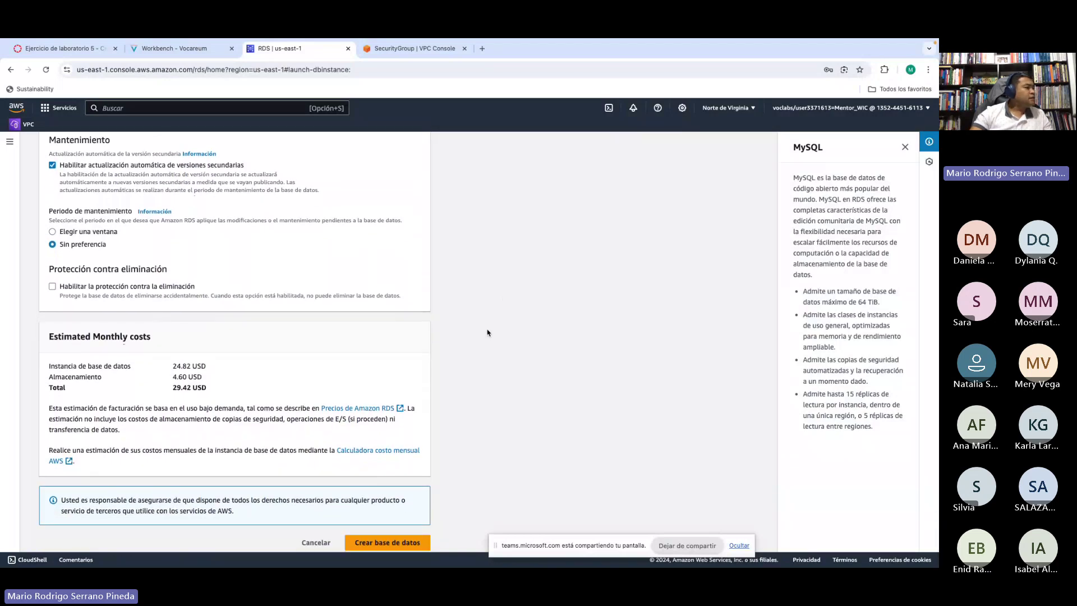
scroll(489, 332, "down", 1)
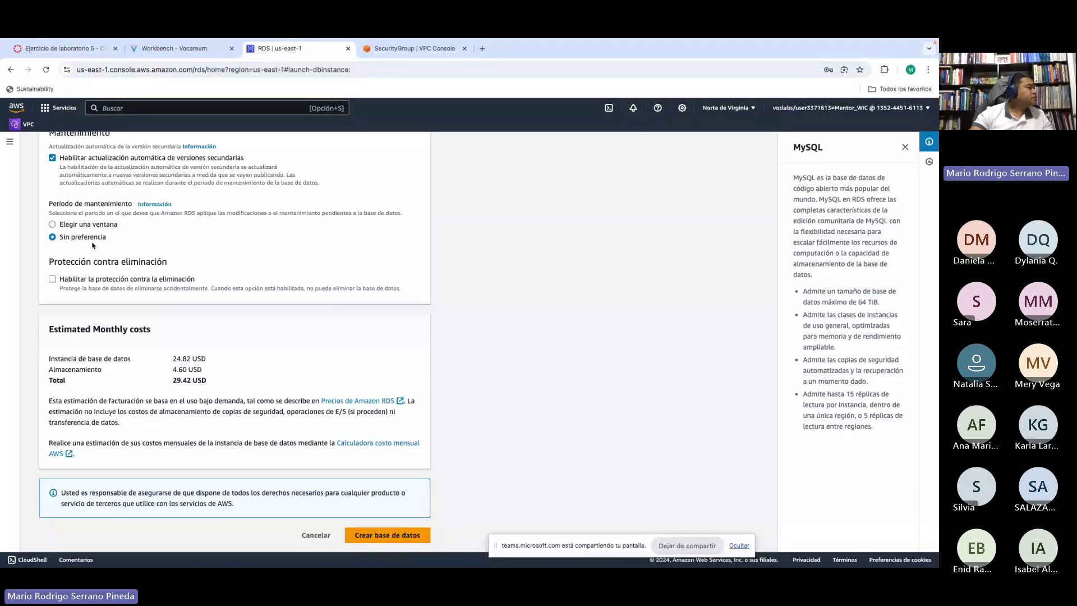
Step: Review the lab's encryption step and the note about the 'iam:CreateRole' authorization error
key("ctrl+shift+Tab")
left_click_drag(312, 293, 362, 292)
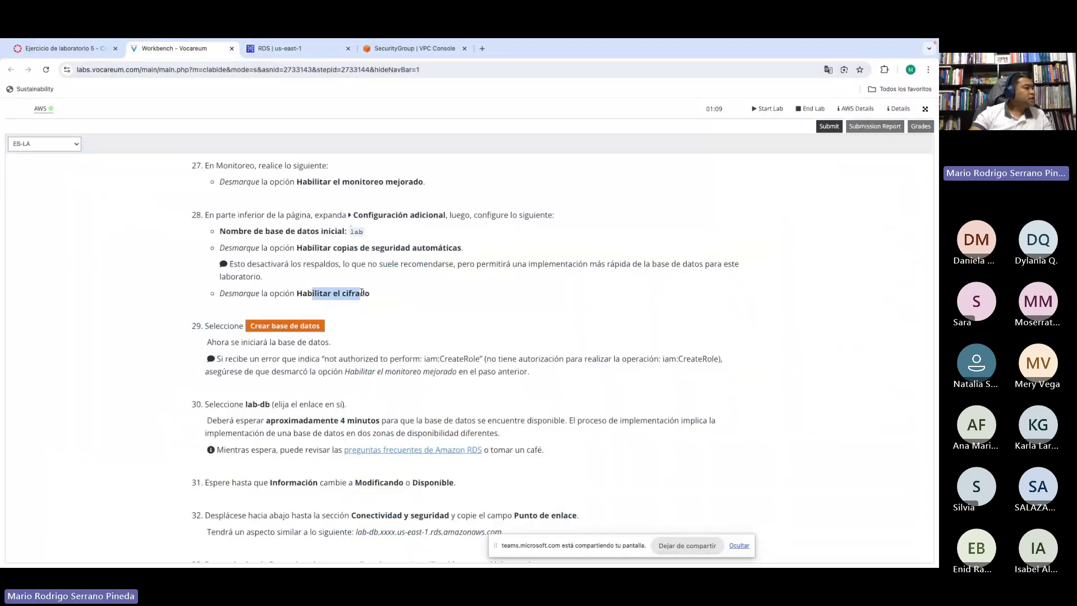
scroll(400, 320, "down", 2)
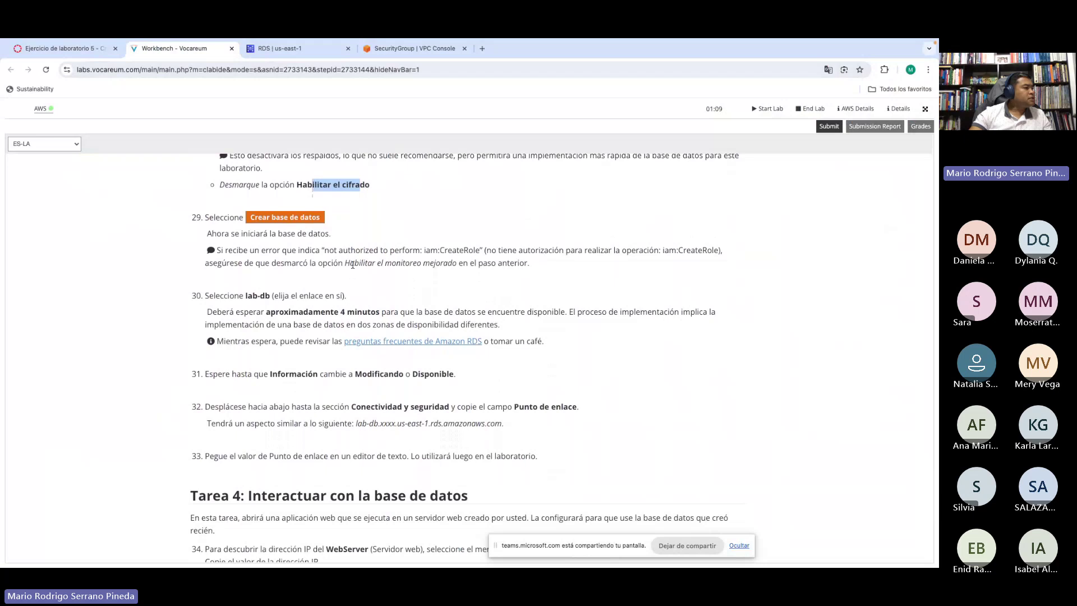
scroll(352, 265, "down", 1)
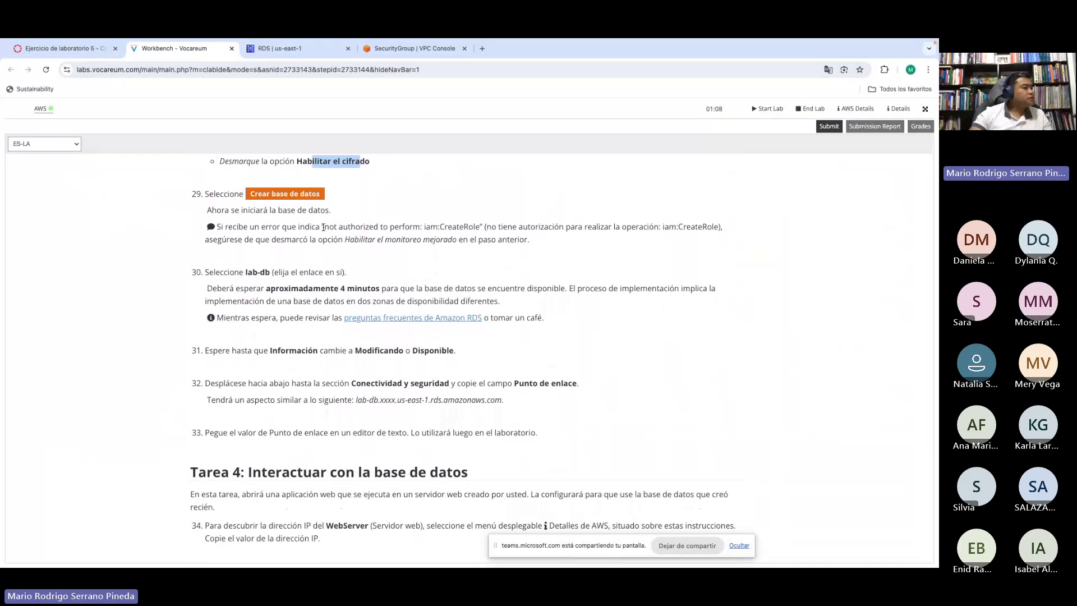
left_click_drag(324, 227, 478, 224)
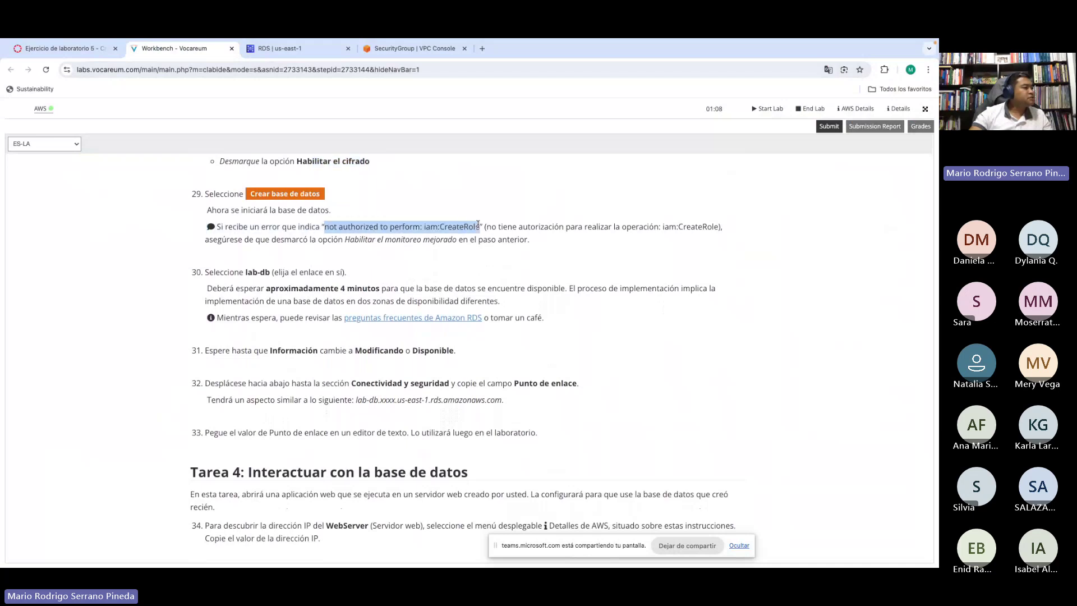
left_click(455, 229)
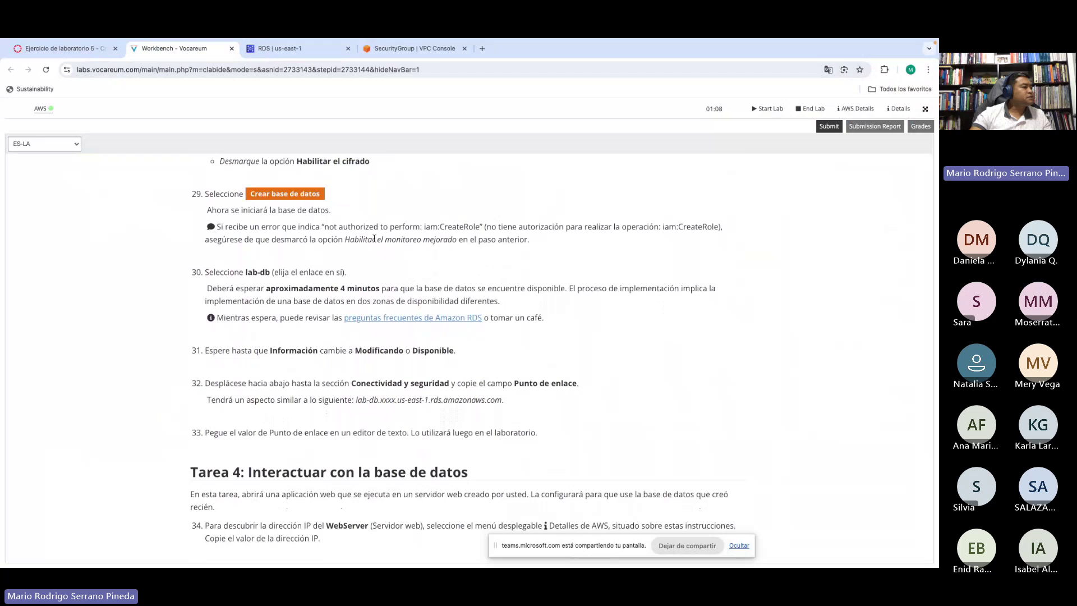
Step: Submit creation of the lab-db database and accept Chrome's password warning
left_click(285, 50)
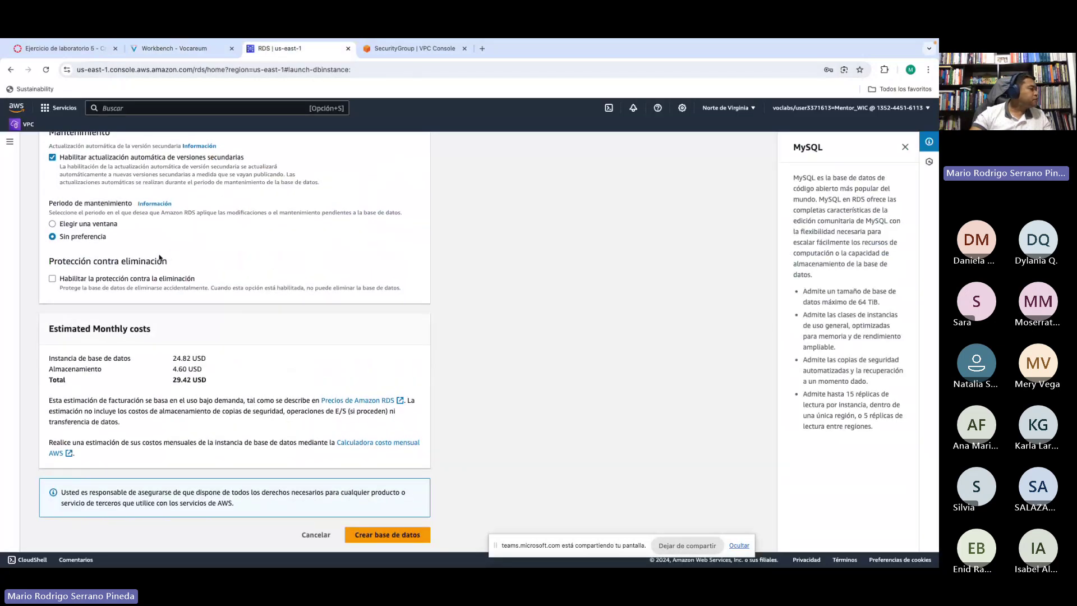
left_click(391, 535)
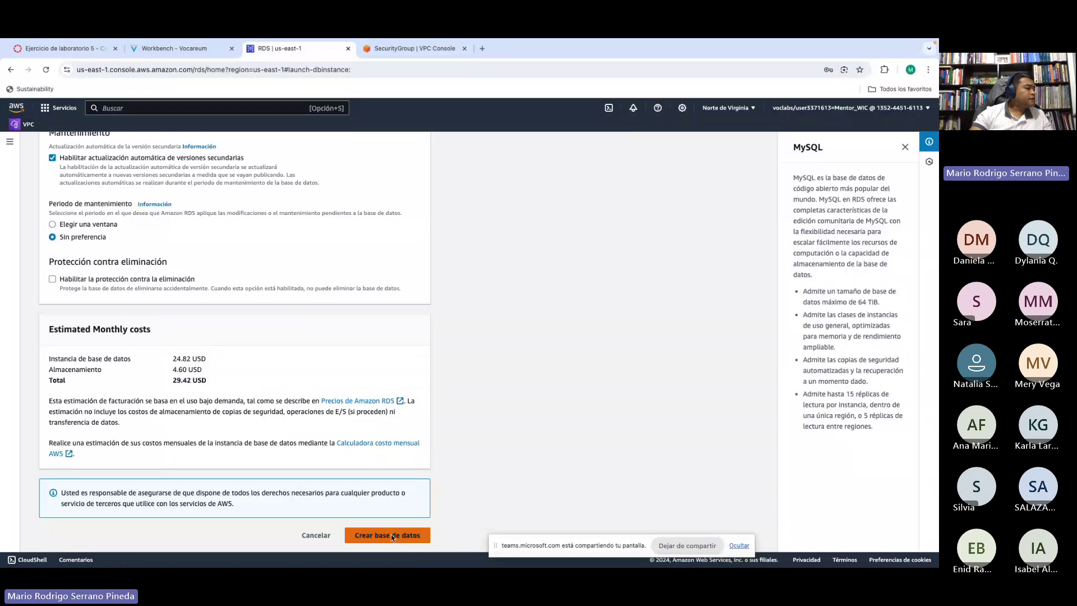
left_click(599, 548)
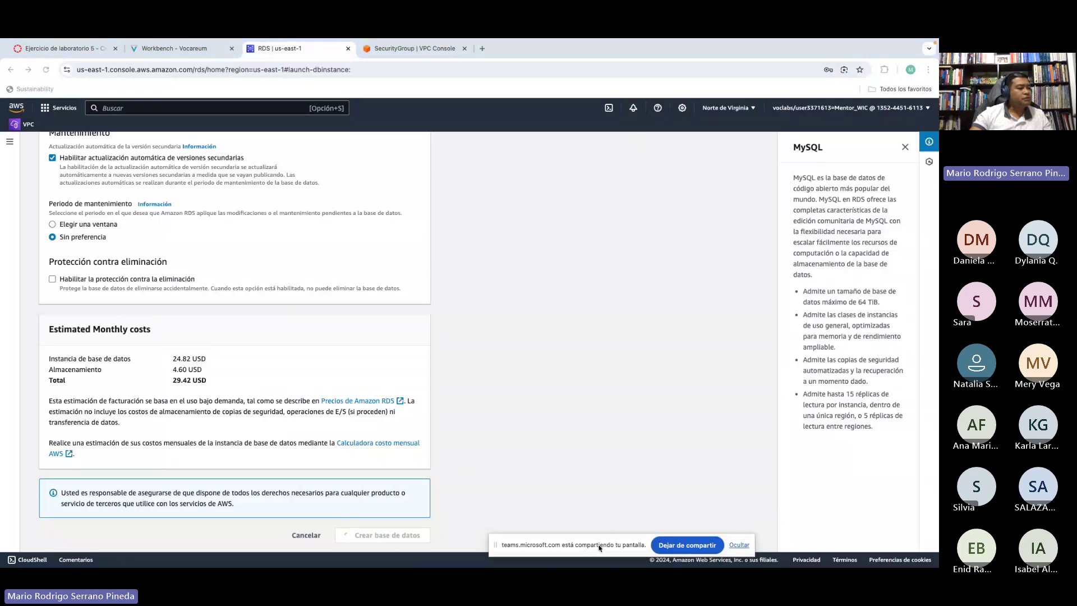
left_click_drag(600, 549, 623, 542)
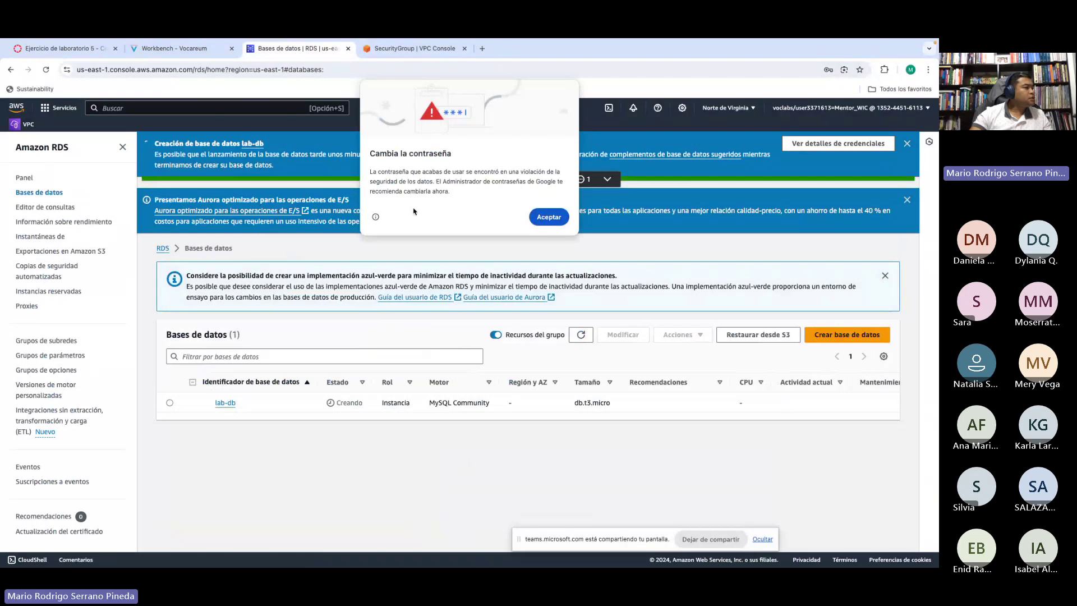
left_click(542, 218)
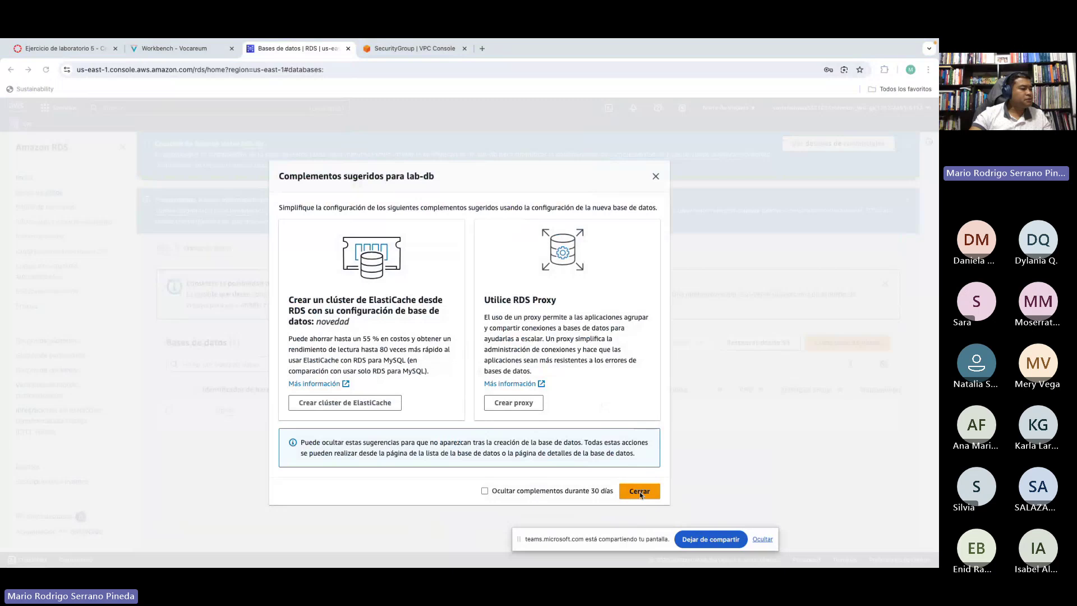
Step: Close the suggested add-ons dialog and check the lab-db creation notice
left_click(640, 492)
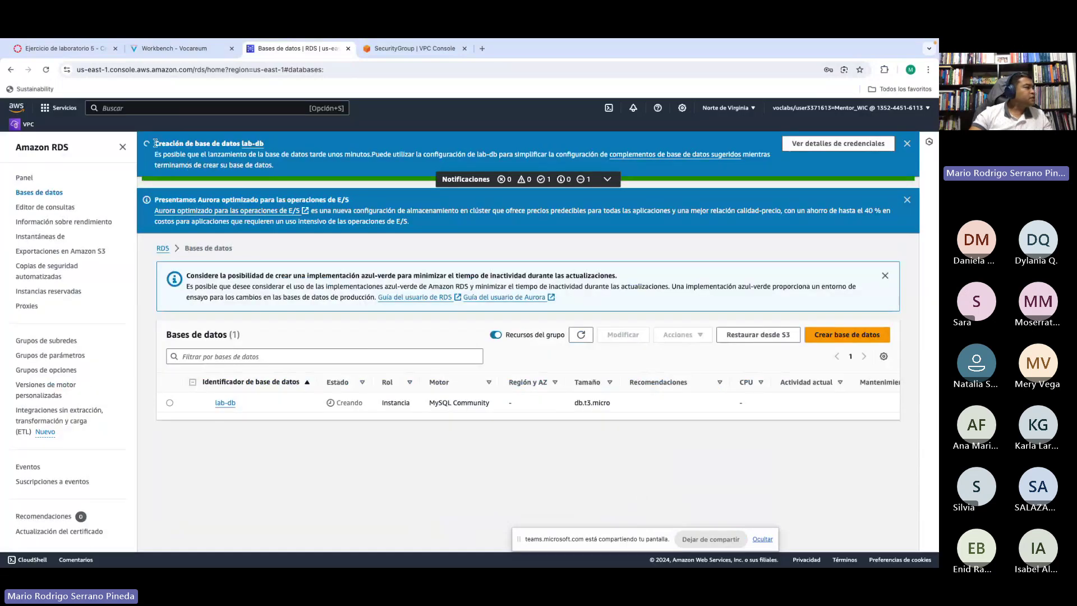
left_click_drag(155, 143, 218, 152)
left_click(215, 146)
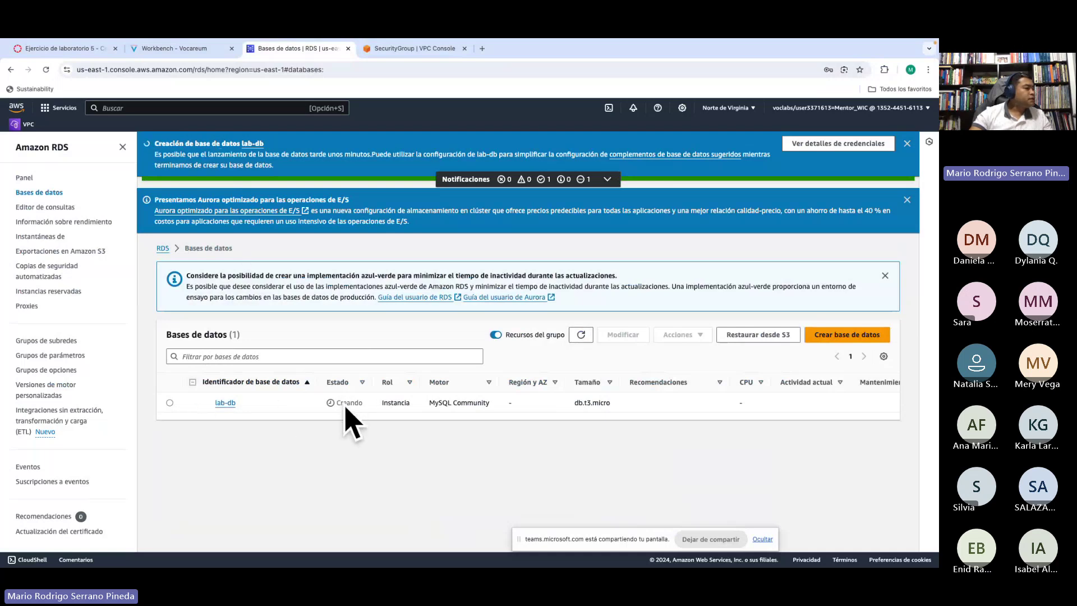
Step: Refresh the database list to confirm lab-db shows status Creando
left_click(580, 339)
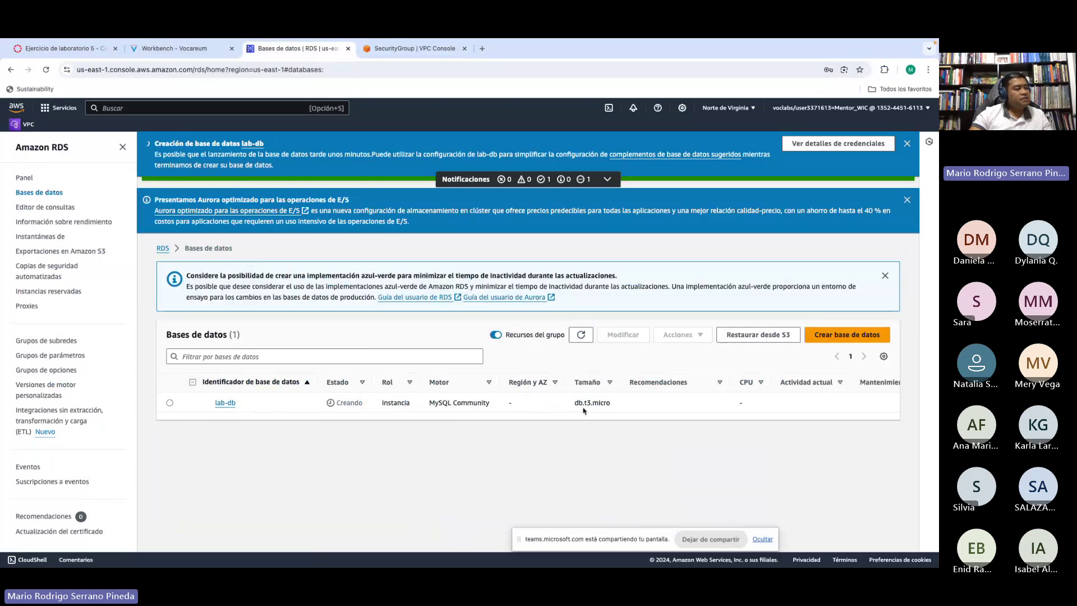
scroll(712, 401, "right", 5)
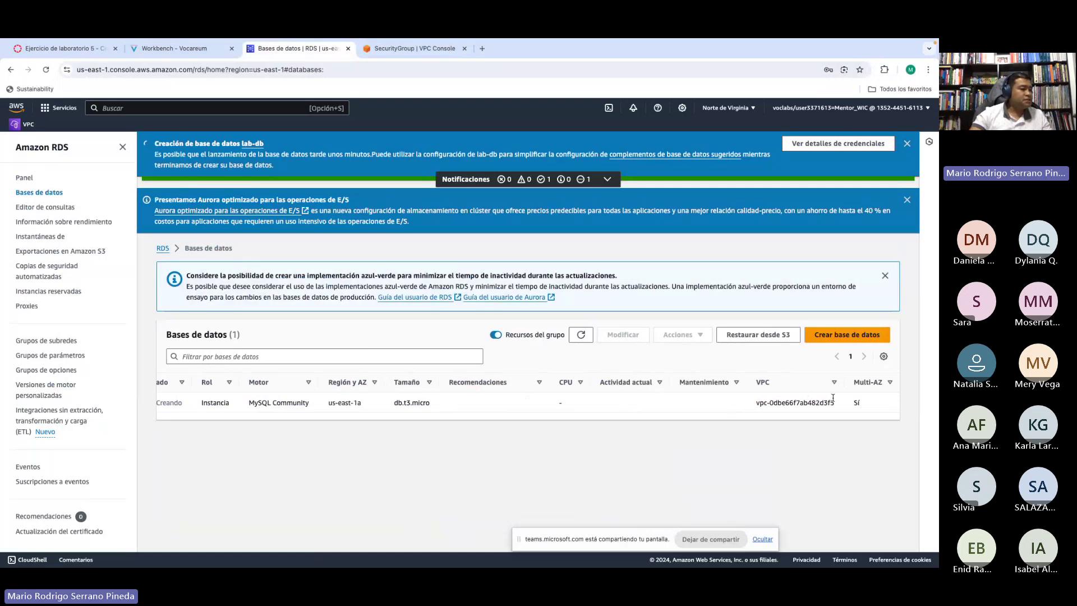
scroll(532, 404, "left", 5)
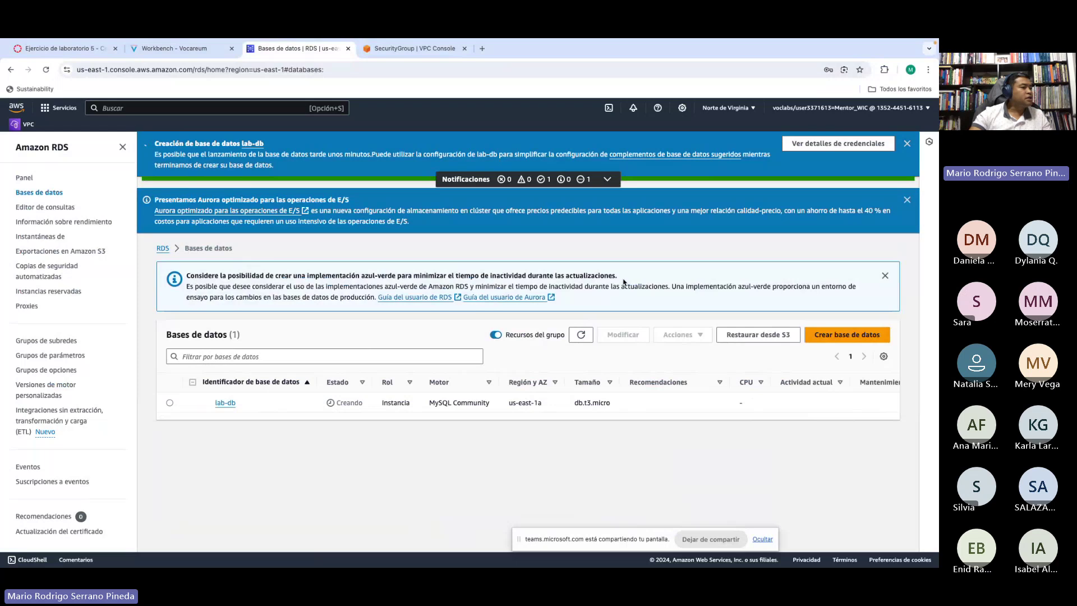
left_click(575, 336)
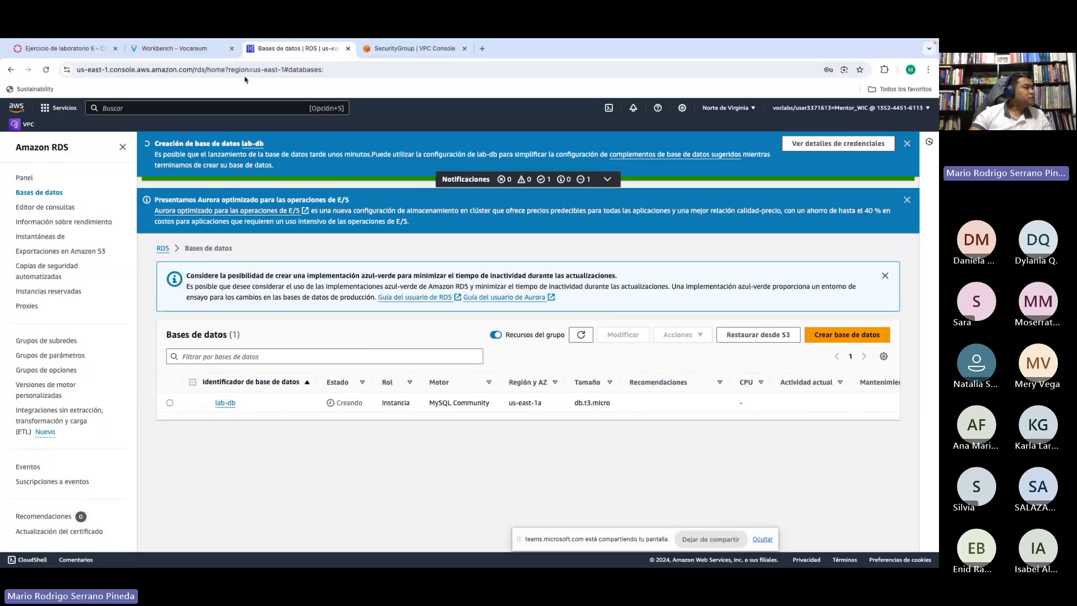
left_click(161, 51)
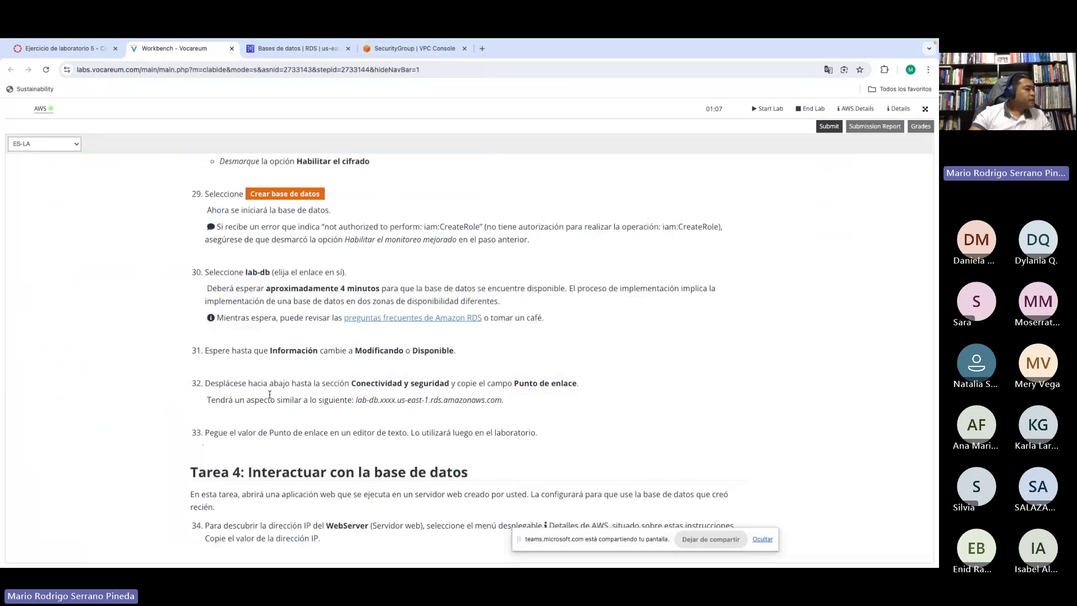
Step: Read step 30's waiting instructions and the 'Al final del laboratorio' infrastructure diagram
scroll(216, 309, "up", 1)
left_click_drag(216, 309, 371, 350)
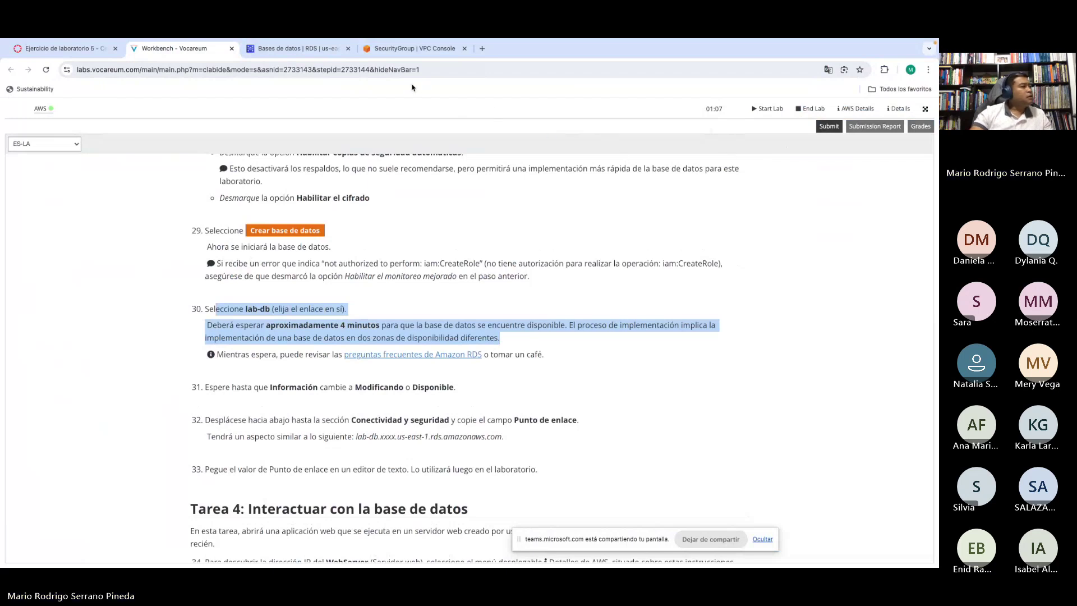
scroll(398, 227, "up", 15)
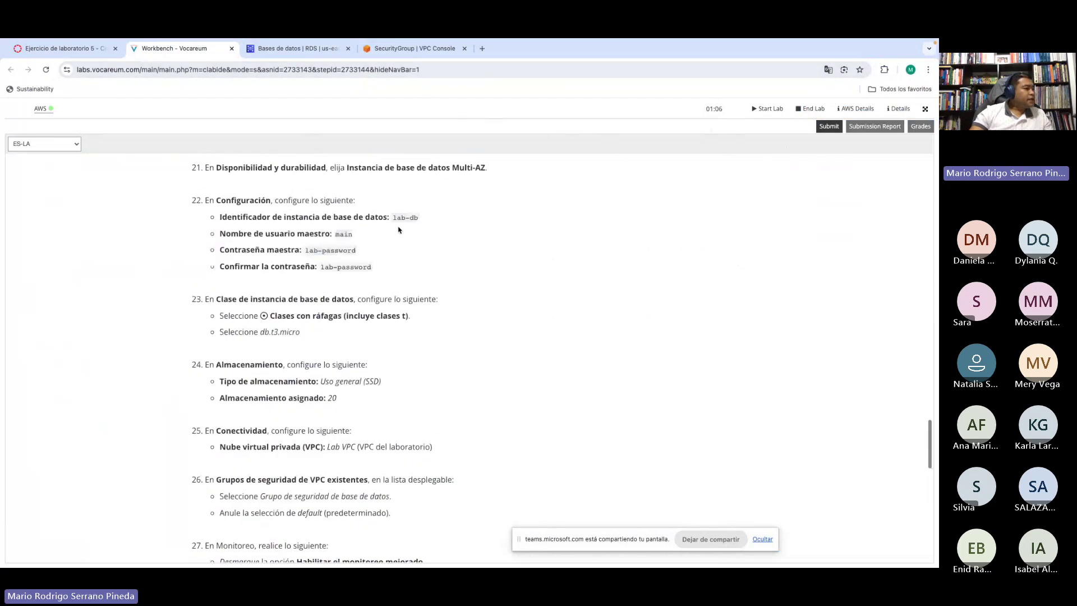
scroll(399, 227, "up", 15)
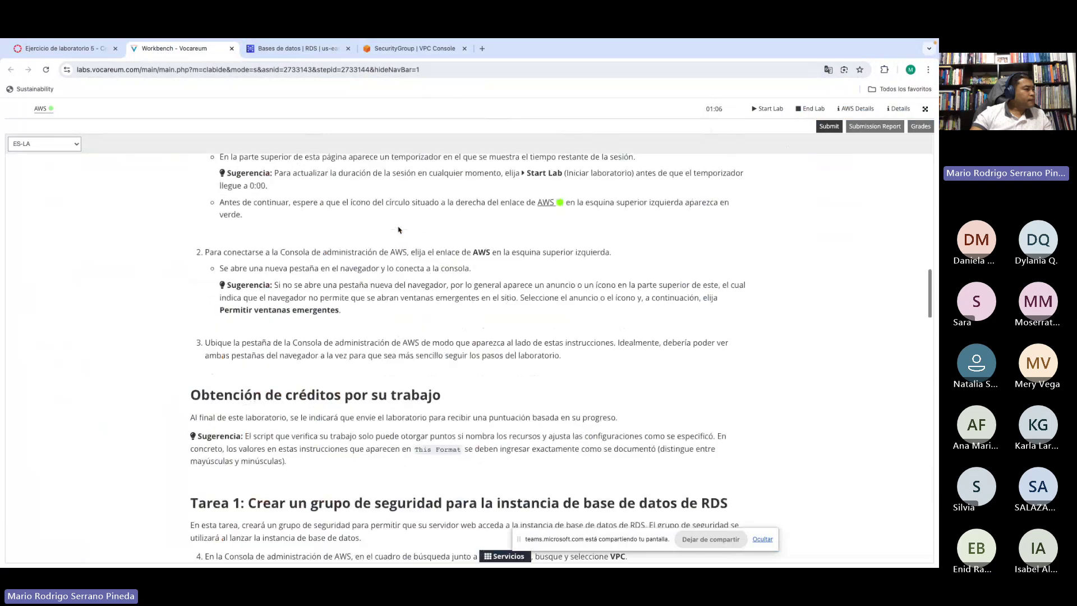
scroll(399, 229, "down", 2)
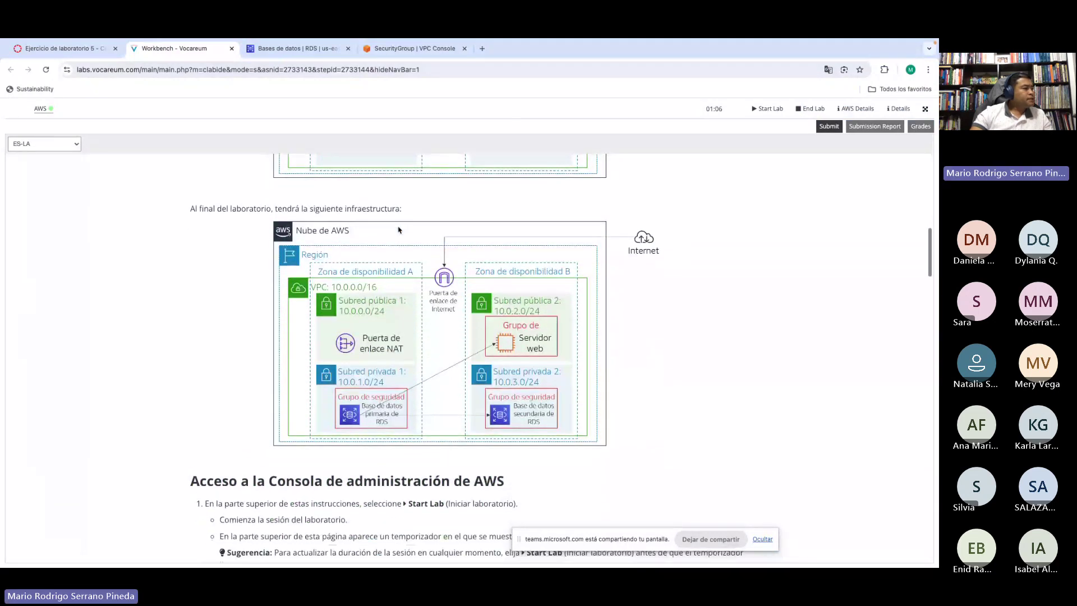
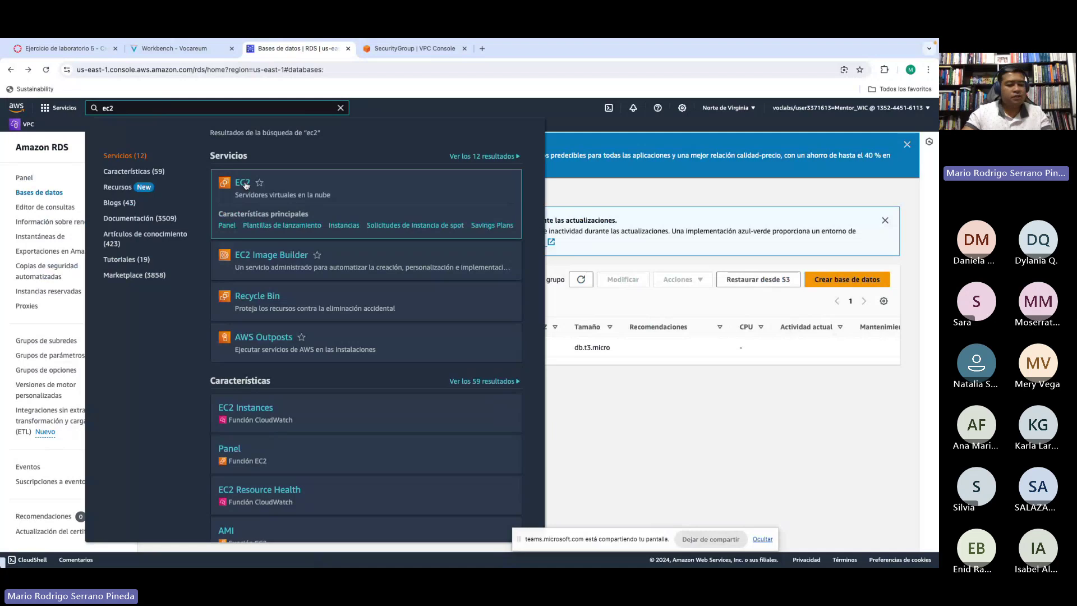
Step: Open EC2 in a new tab and list its instances, Web Server 1 and Bastion Host
left_click(245, 185, "ctrl")
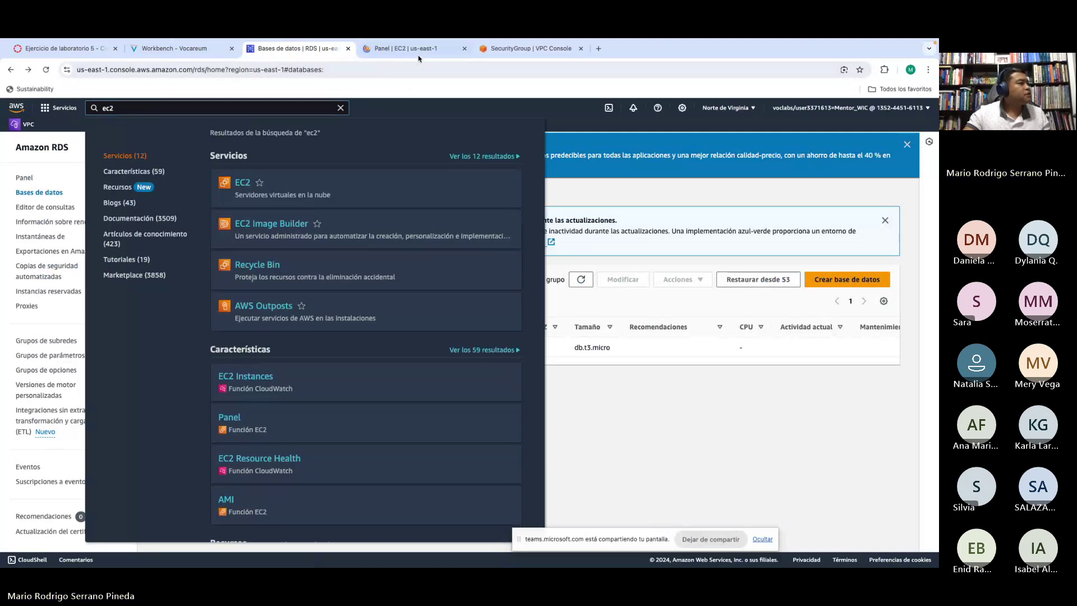
left_click(341, 108)
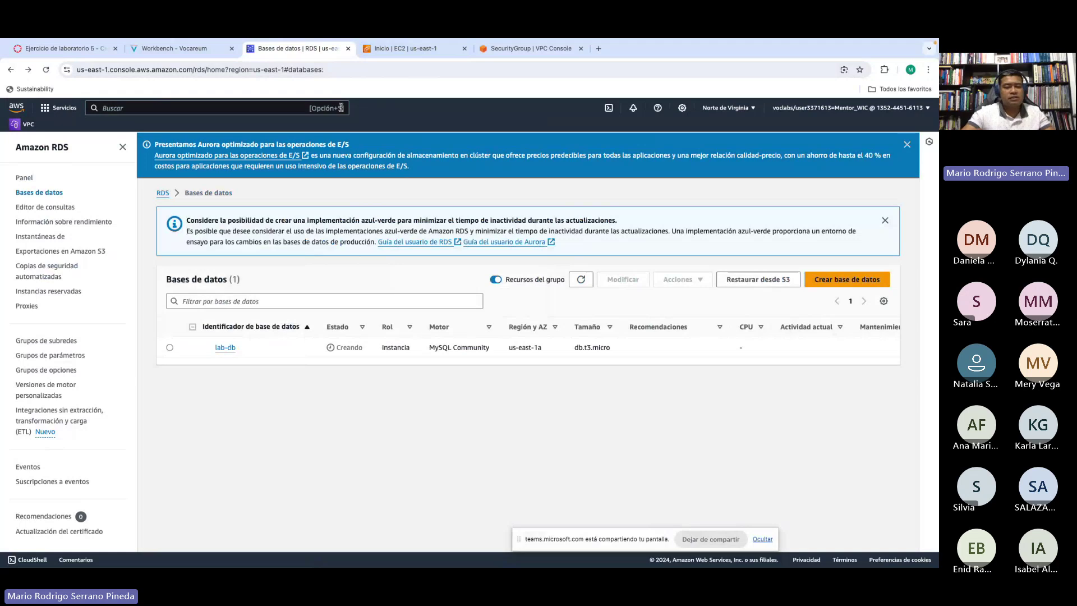
left_click(408, 50)
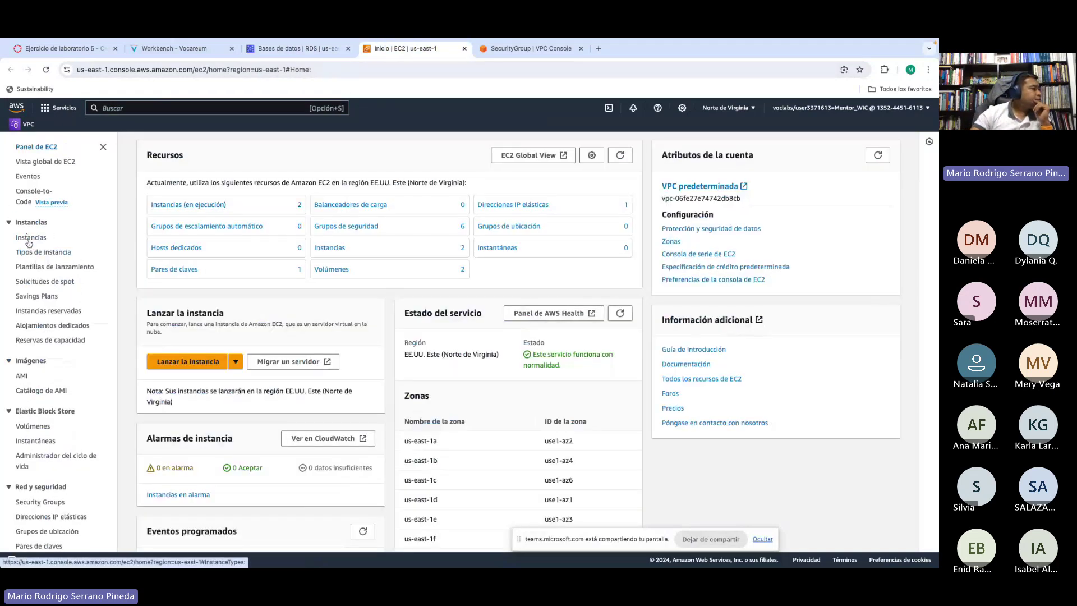
left_click(27, 239)
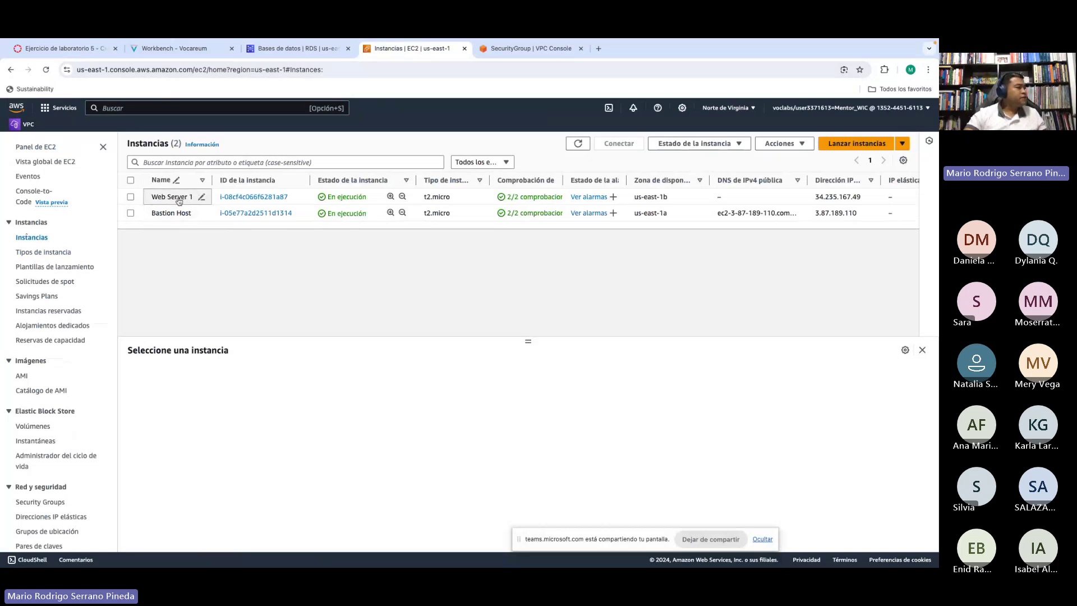
left_click(178, 50)
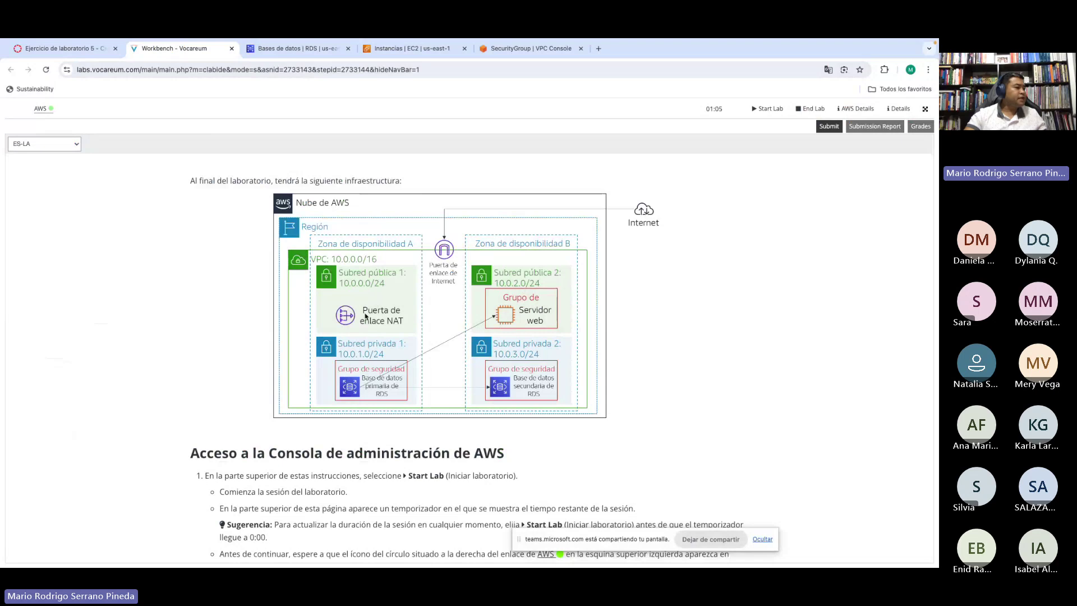
left_click(411, 48)
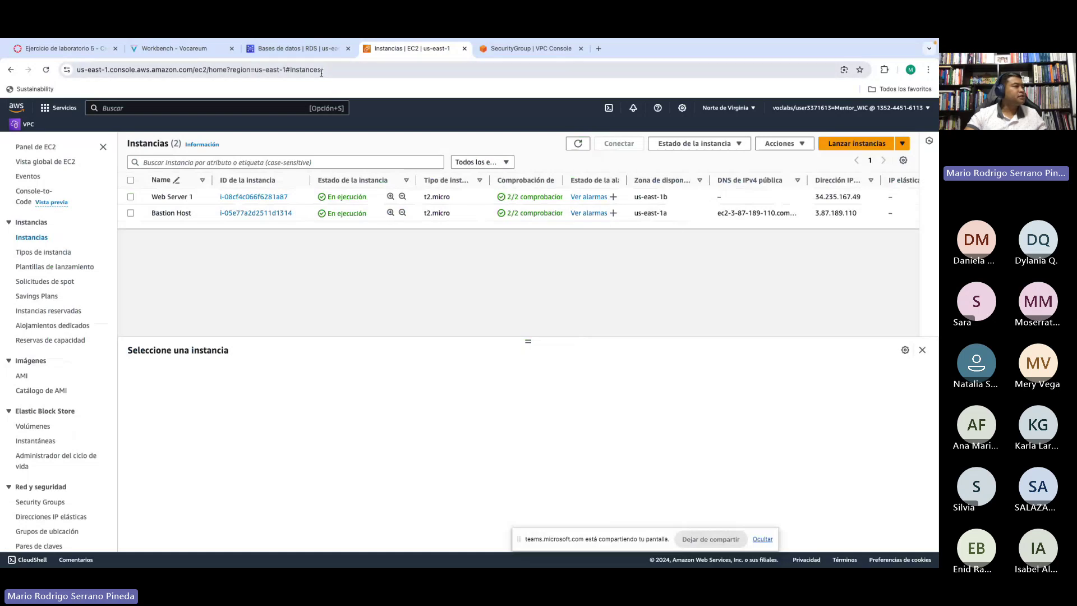
left_click(267, 49)
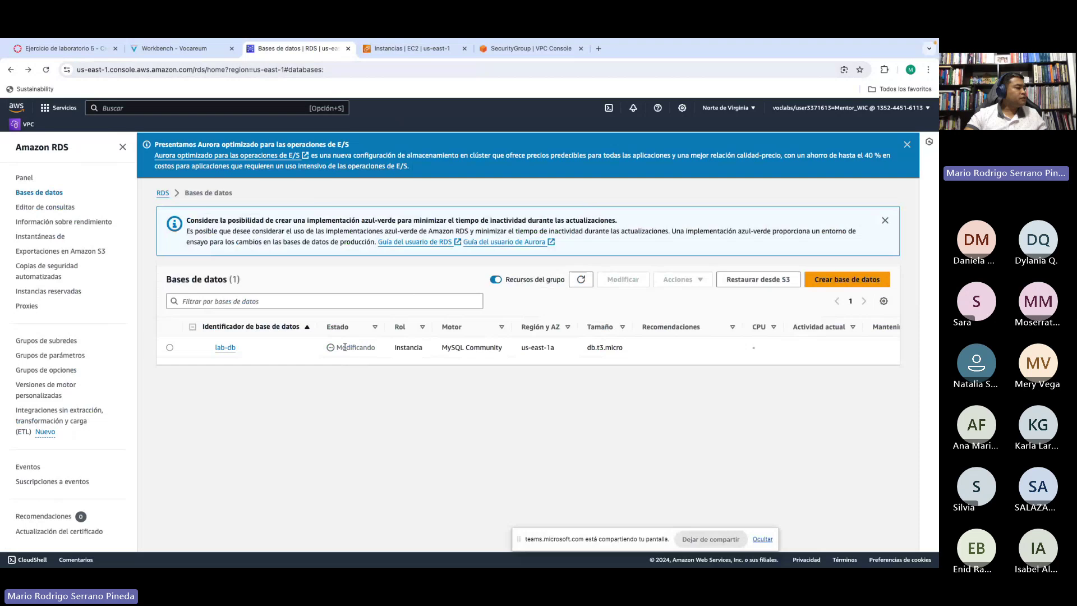
left_click_drag(343, 348, 368, 348)
left_click(582, 280)
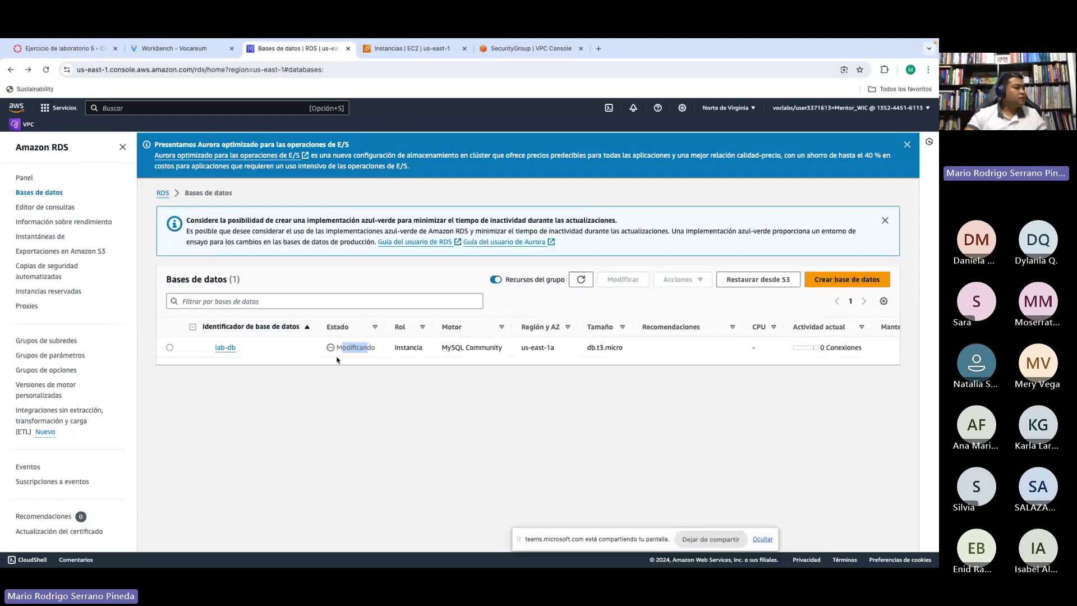
left_click(397, 51)
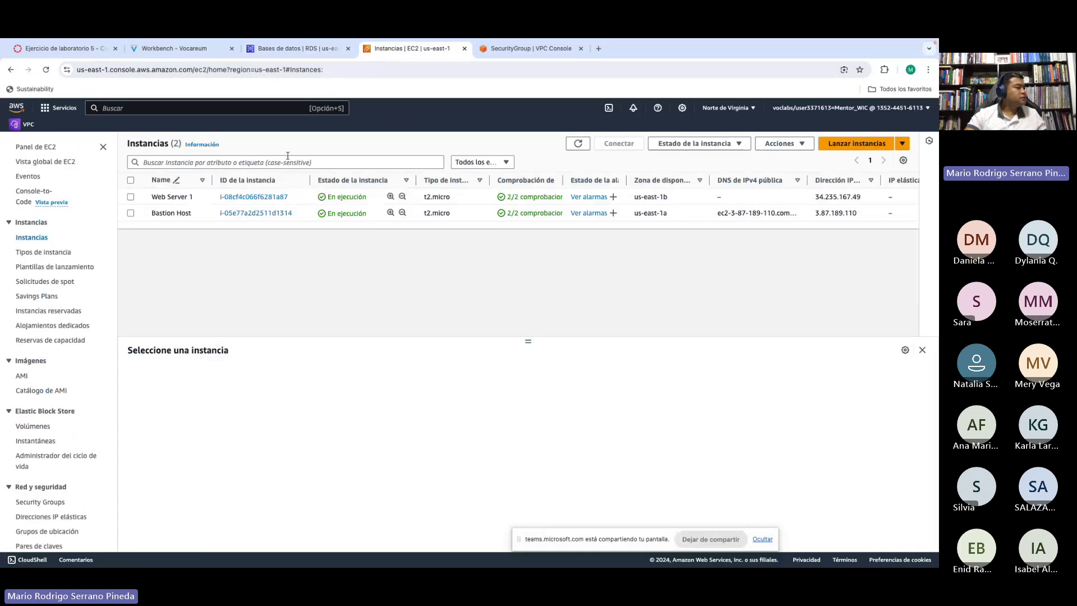
Step: Check Web Server 1's security inbound rules for ports 80 and 22, then go back to RDS
left_click(130, 197)
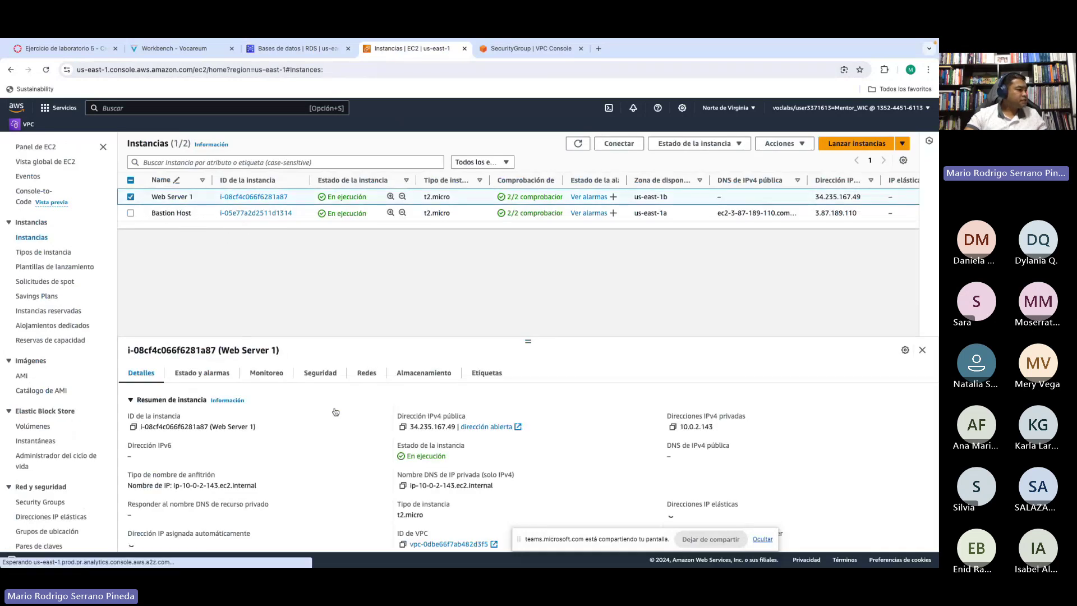
left_click(317, 375)
left_click_drag(528, 342, 527, 258)
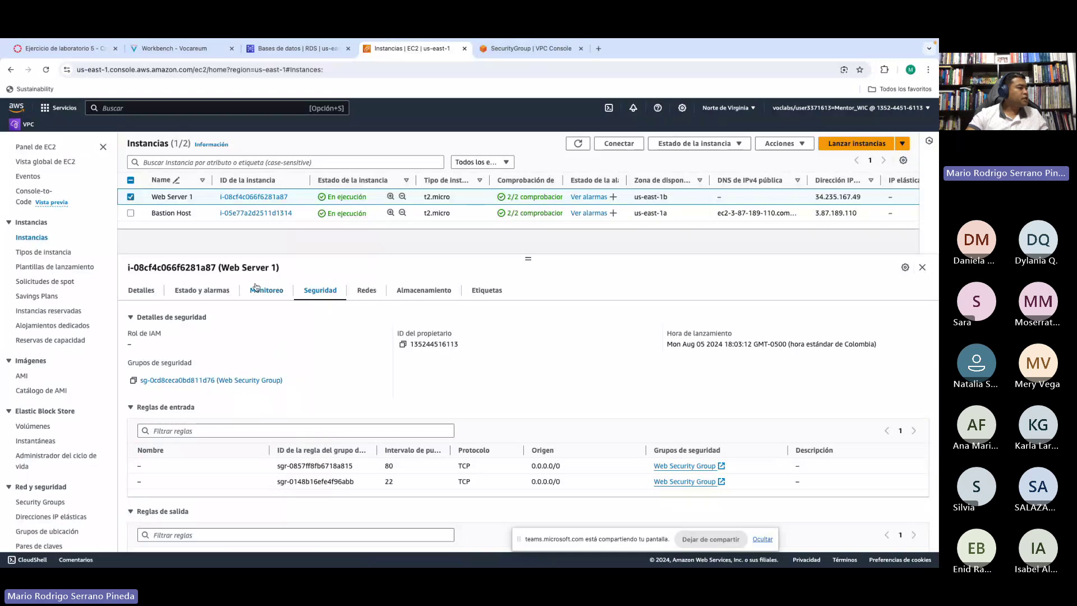
left_click(272, 50)
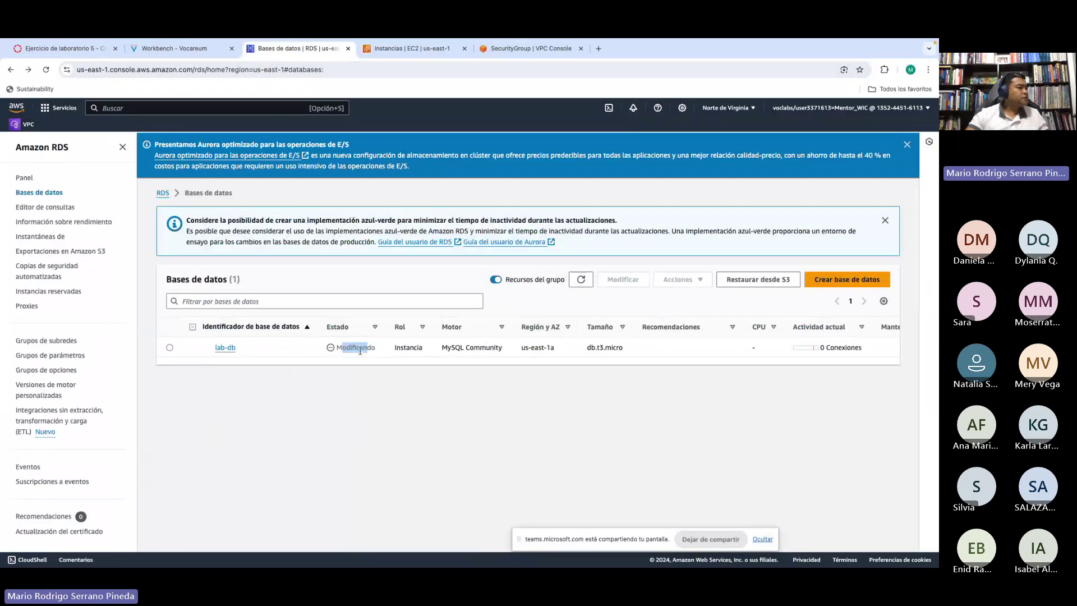
Step: Scroll the lab instructions to step 29 and highlight its enhanced monitoring note
left_click(178, 49)
scroll(419, 257, "down", 8)
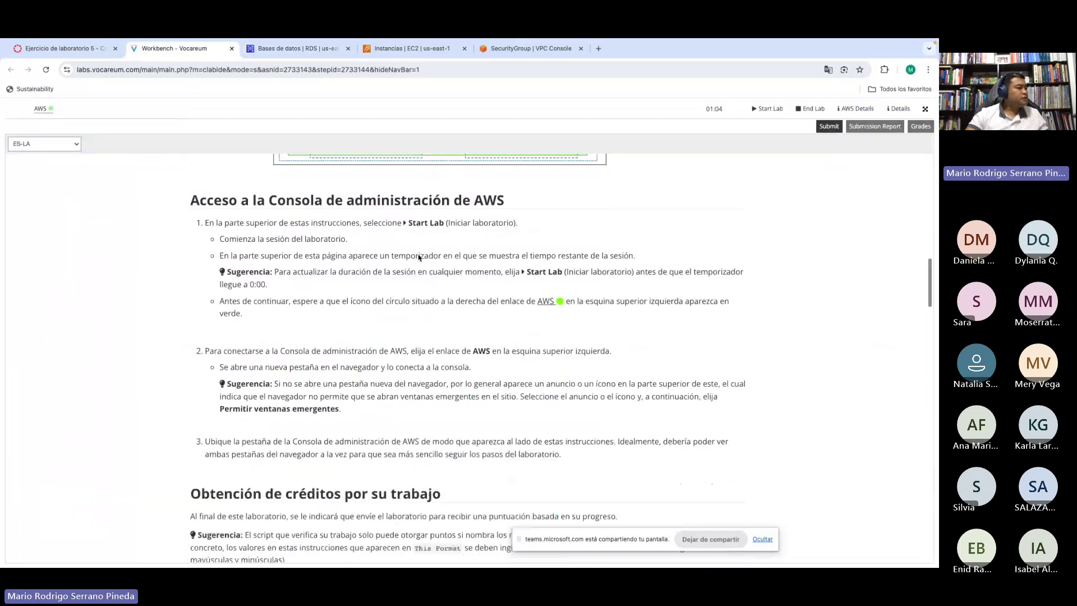
scroll(419, 257, "down", 20)
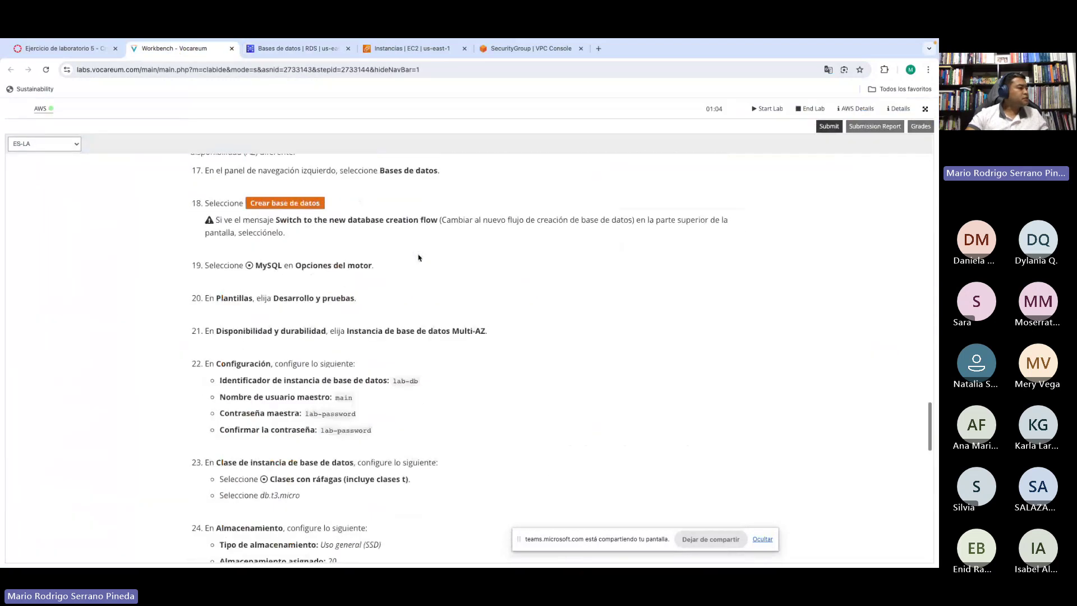
scroll(419, 255, "down", 8)
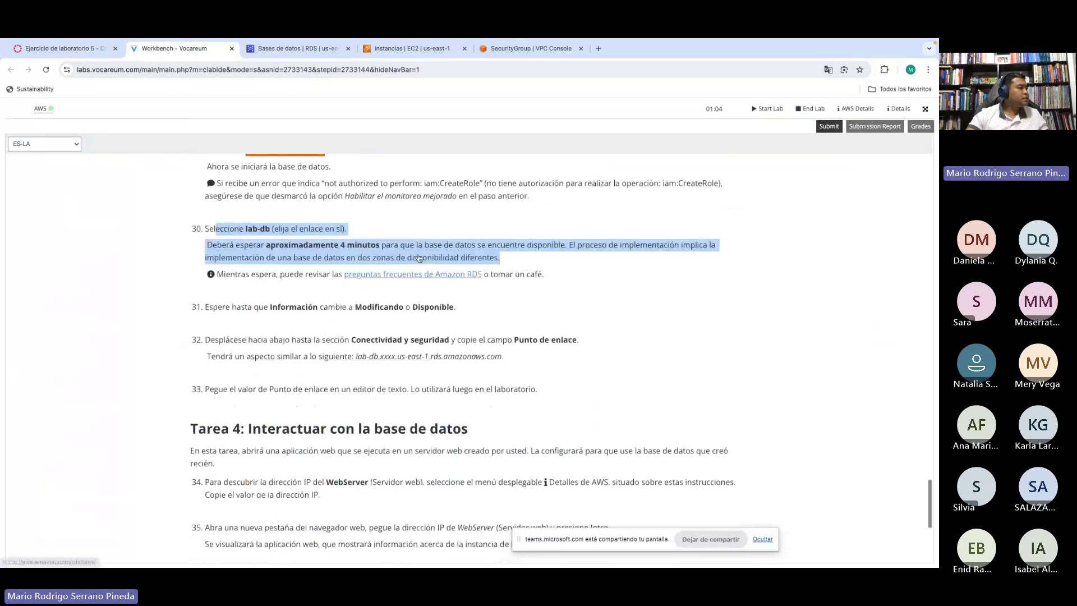
scroll(359, 253, "up", 2)
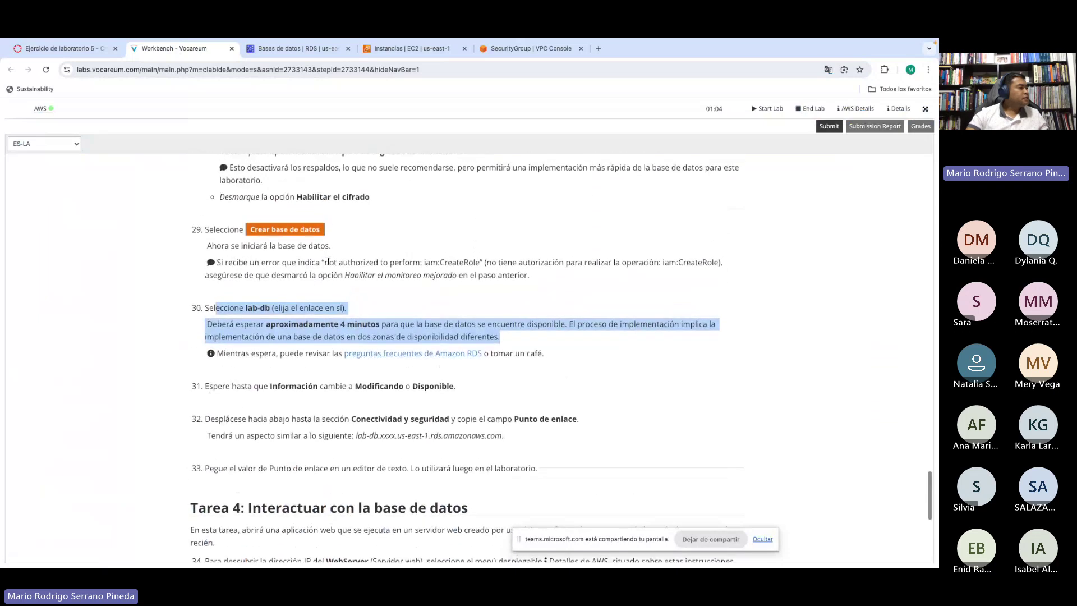
left_click(365, 270)
left_click_drag(366, 270, 501, 275)
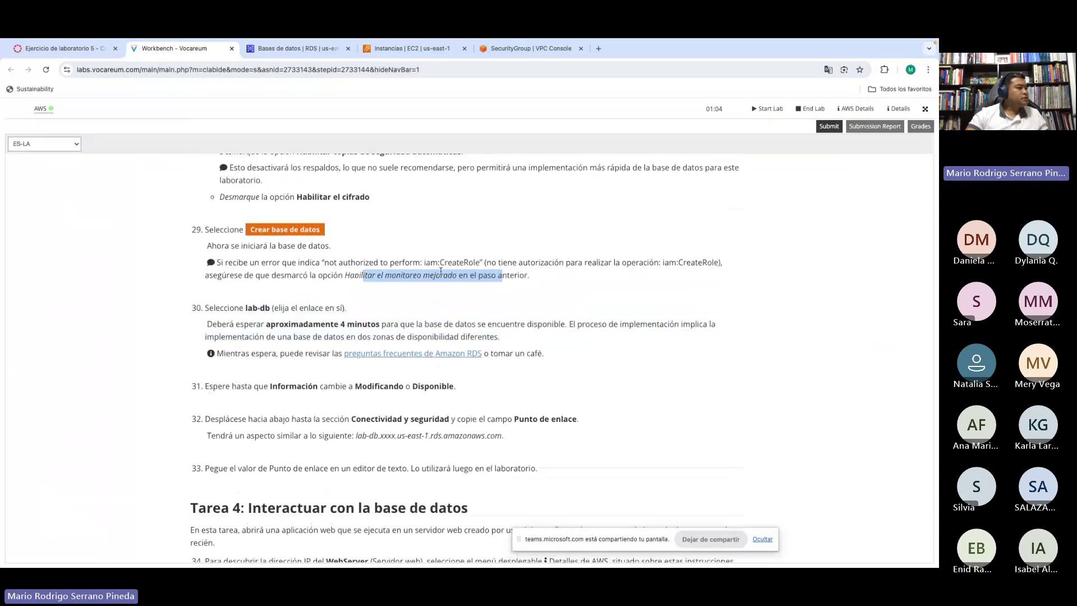
Step: Highlight step 30's four-minute wait and two-zone note, and step 31's Modificando/Disponible wait
scroll(441, 271, "down", 2)
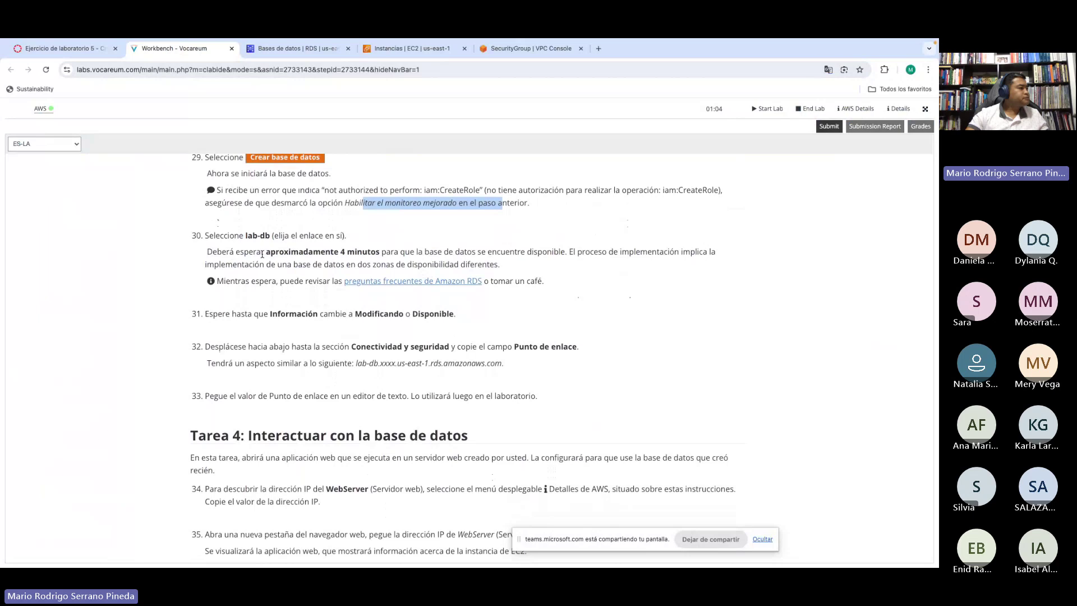
left_click_drag(255, 254, 374, 253)
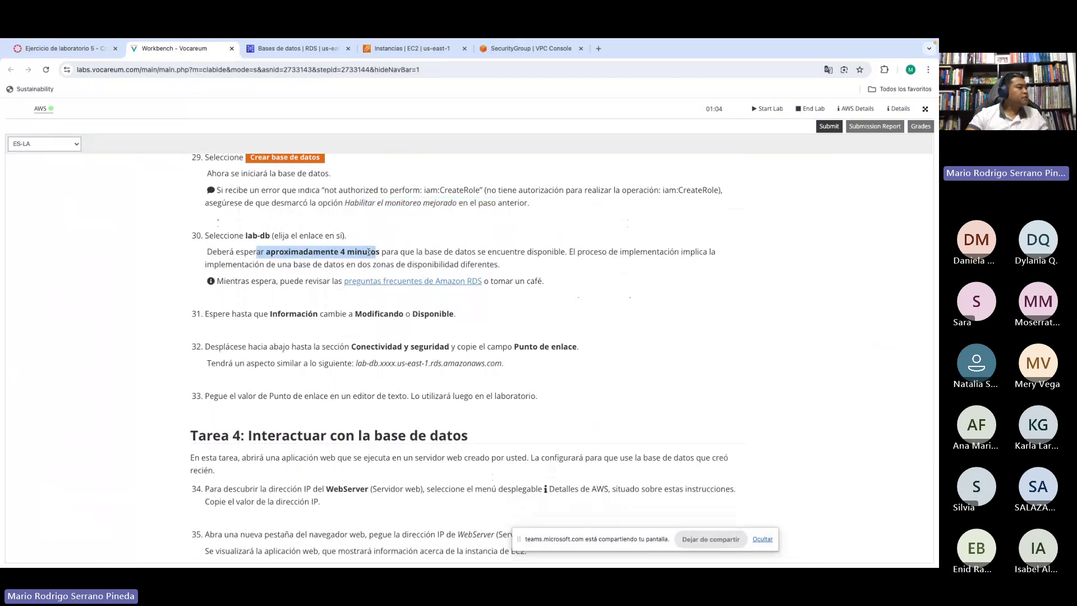
scroll(443, 258, "down", 1)
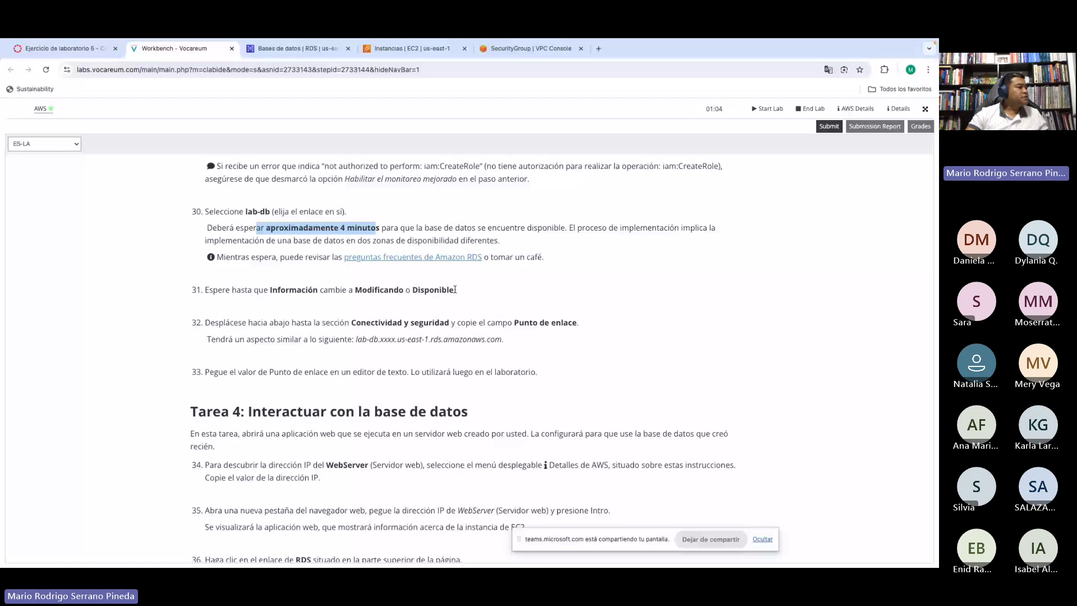
left_click_drag(295, 241, 355, 243)
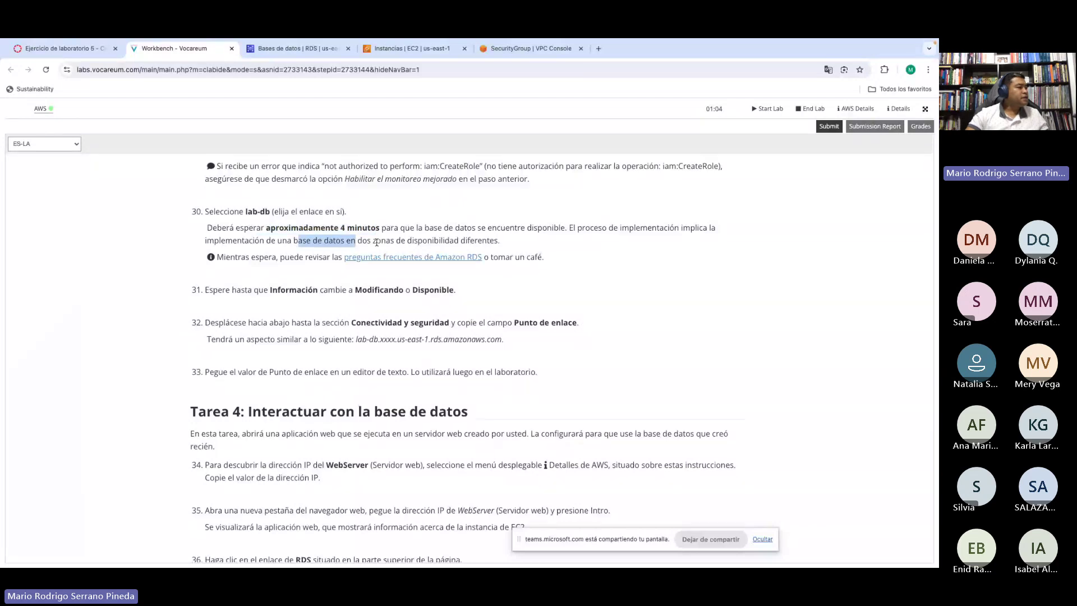
left_click(377, 243)
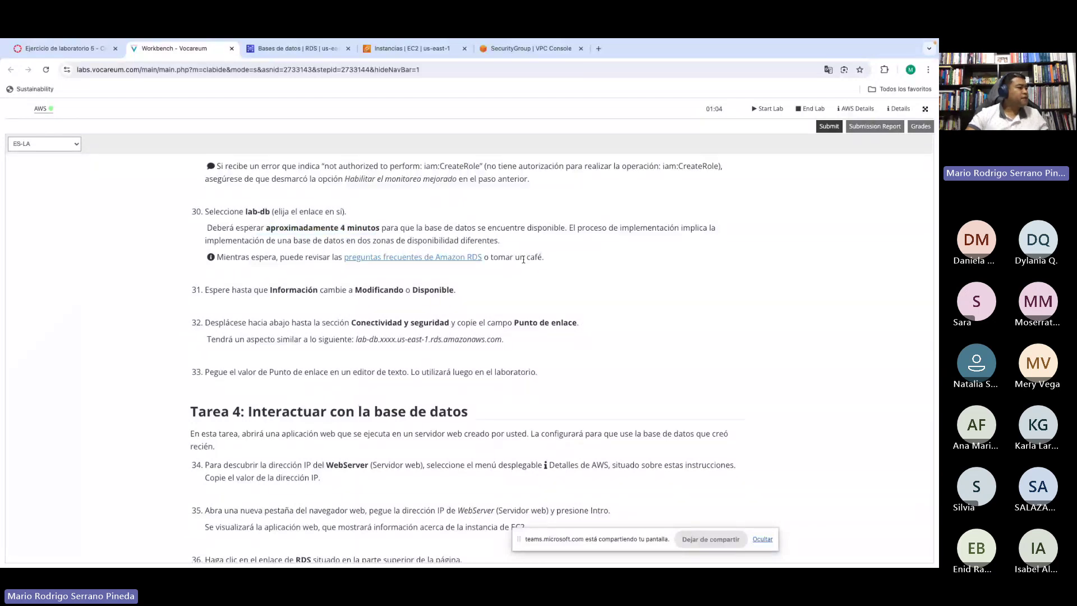
scroll(524, 259, "down", 1)
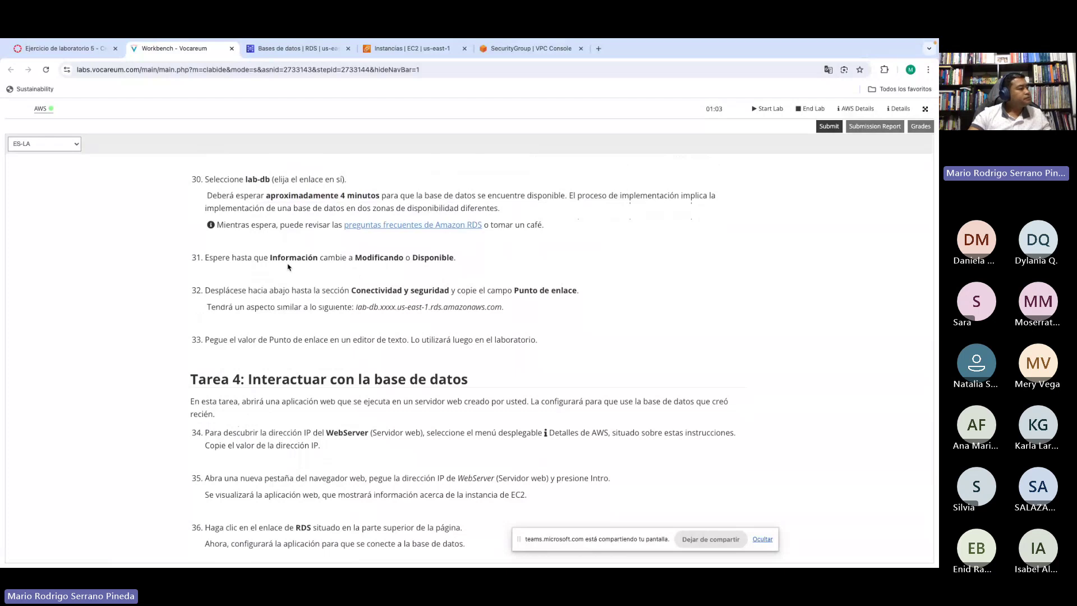
left_click_drag(286, 259, 443, 258)
left_click(442, 258)
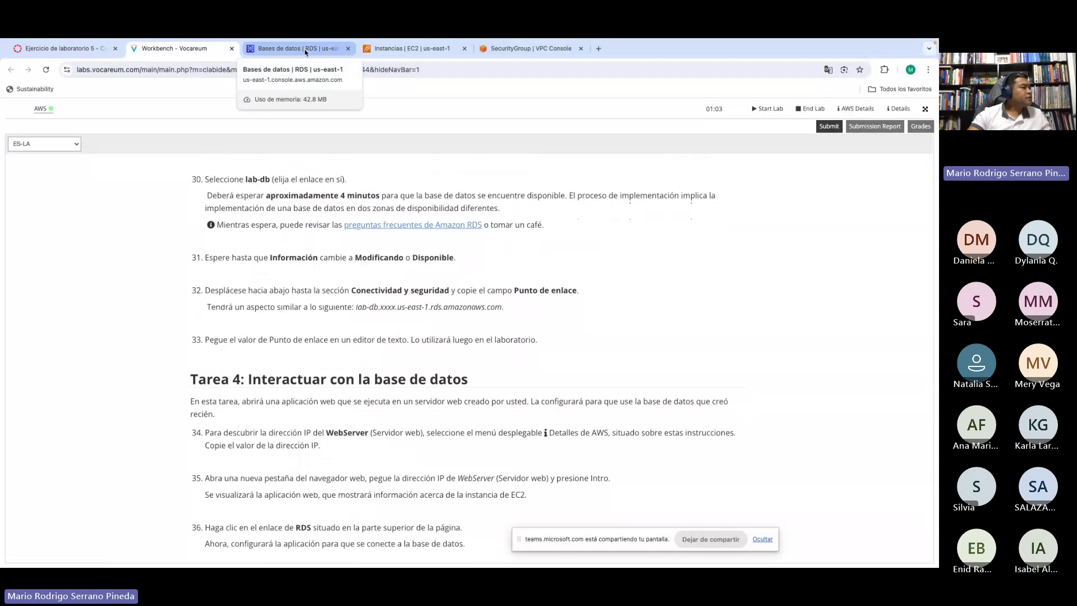
left_click(306, 50)
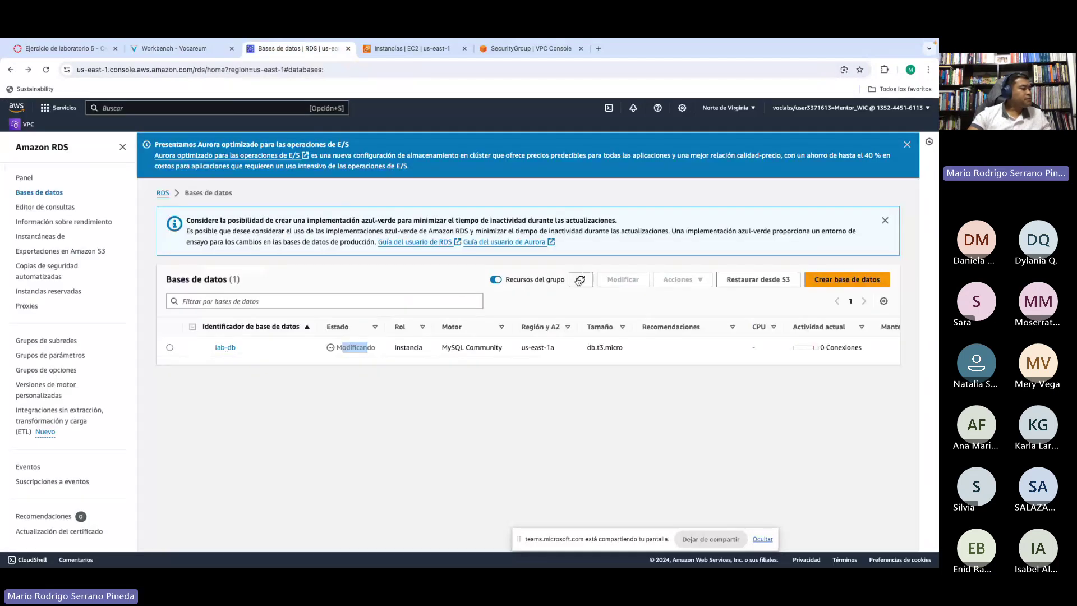
left_click(580, 281)
left_click(166, 51)
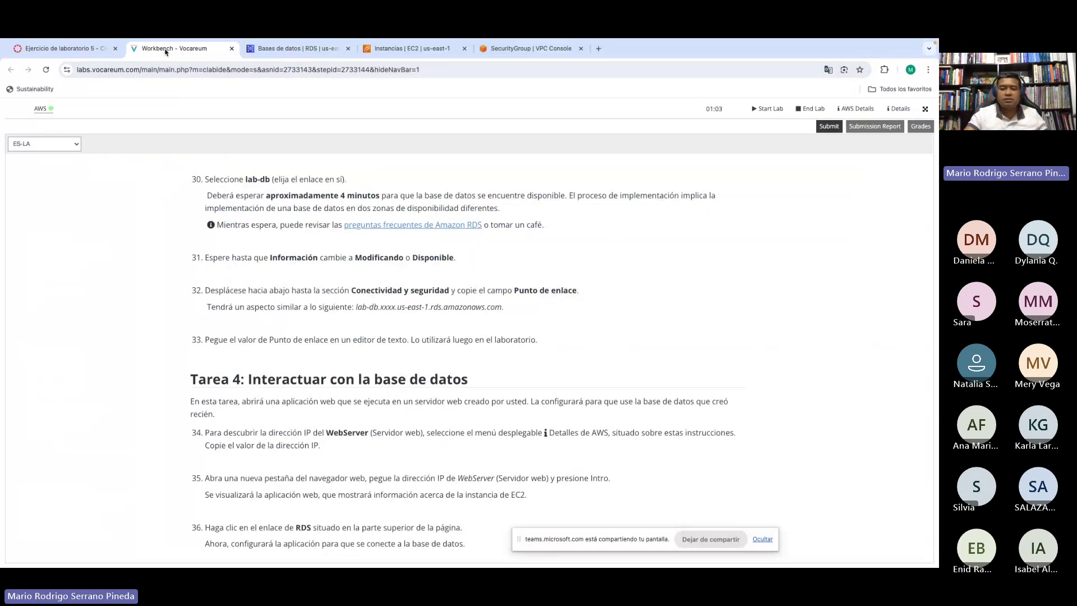
scroll(357, 278, "down", 1)
left_click_drag(324, 243, 424, 243)
left_click(381, 273)
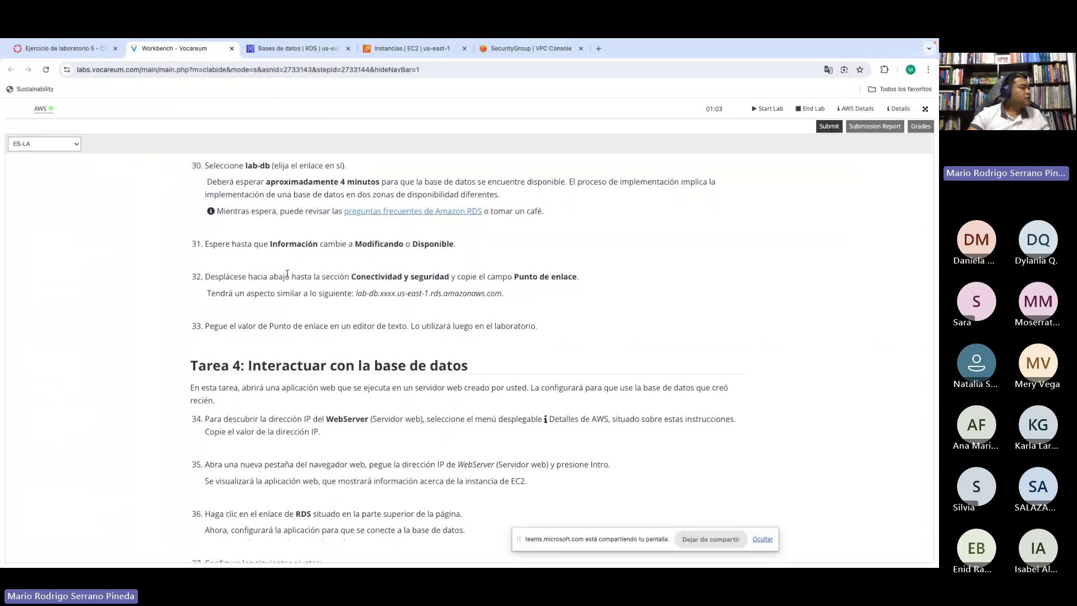
left_click_drag(286, 276, 414, 276)
left_click(364, 278)
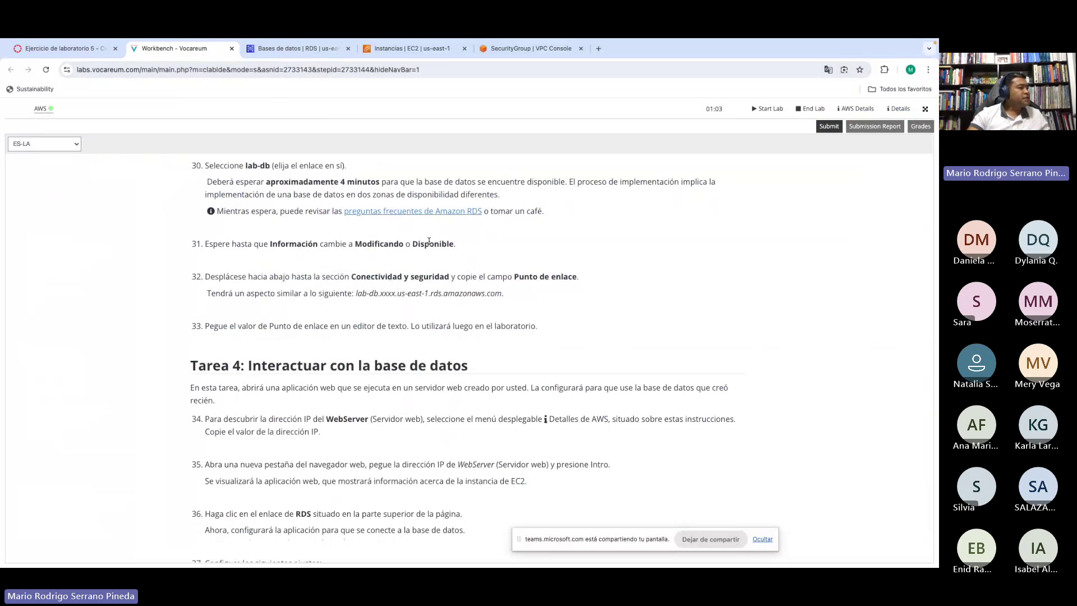
scroll(371, 280, "down", 1)
left_click_drag(362, 266, 441, 264)
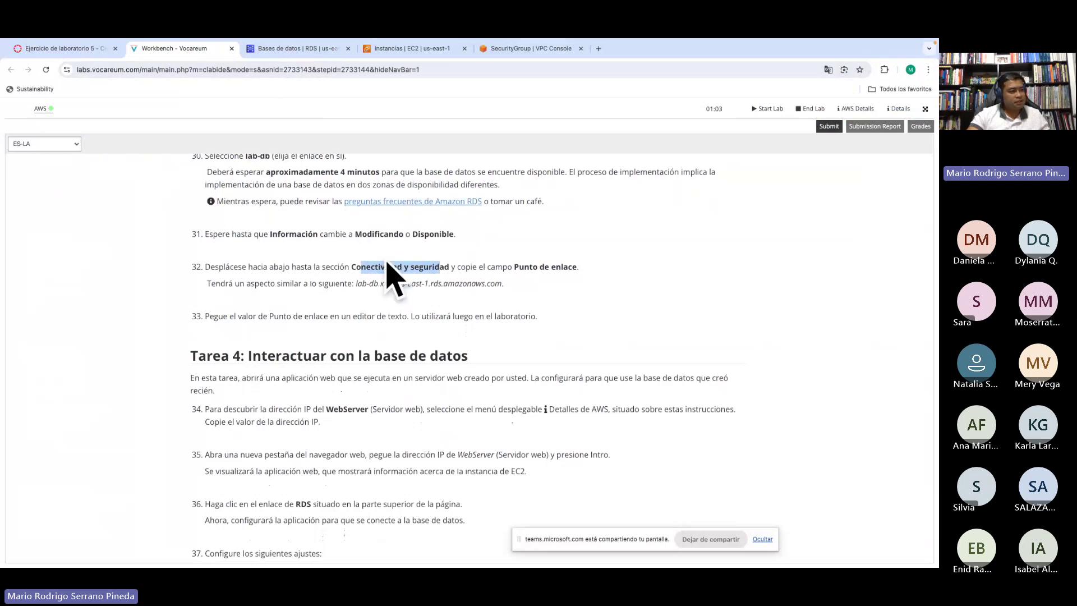
left_click(508, 268)
left_click_drag(516, 267, 575, 268)
left_click(486, 267)
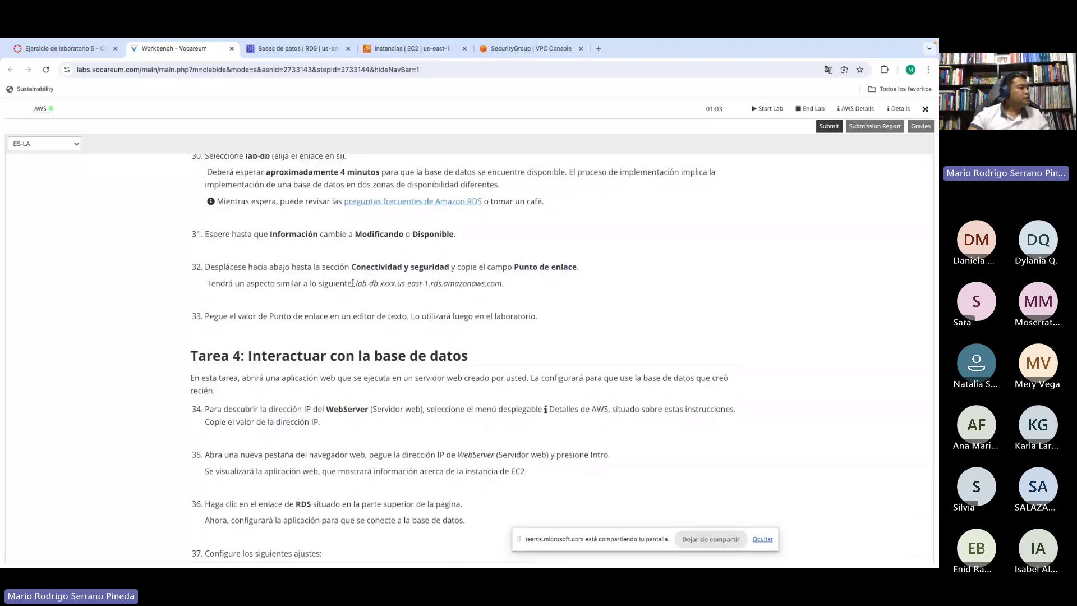
left_click_drag(357, 284, 367, 282)
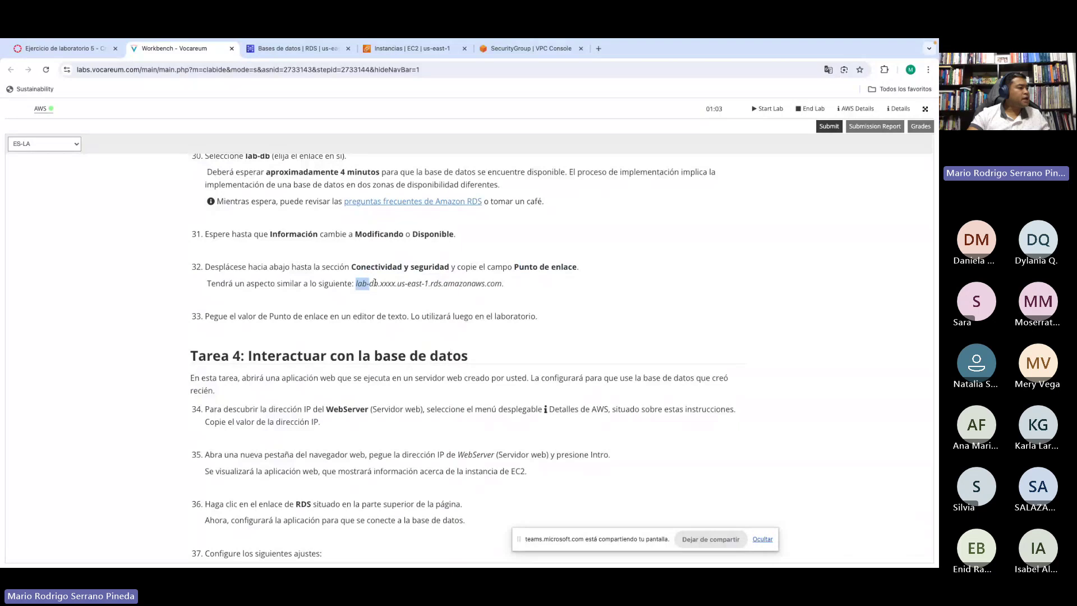
left_click(391, 282)
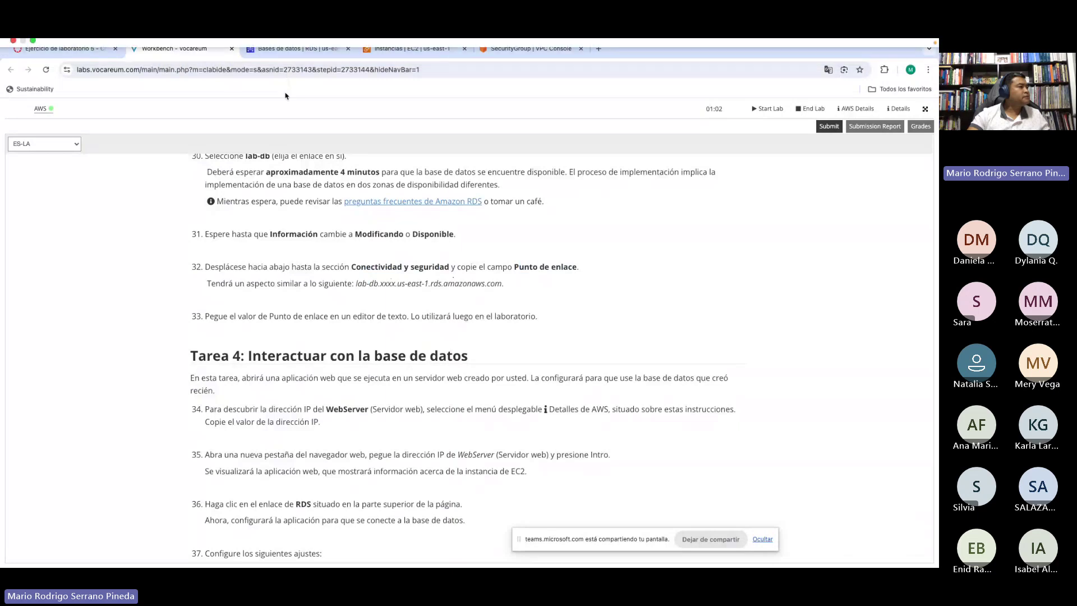
Step: Refresh the RDS list and open lab-db's details, noting its Modificando status
left_click(285, 55)
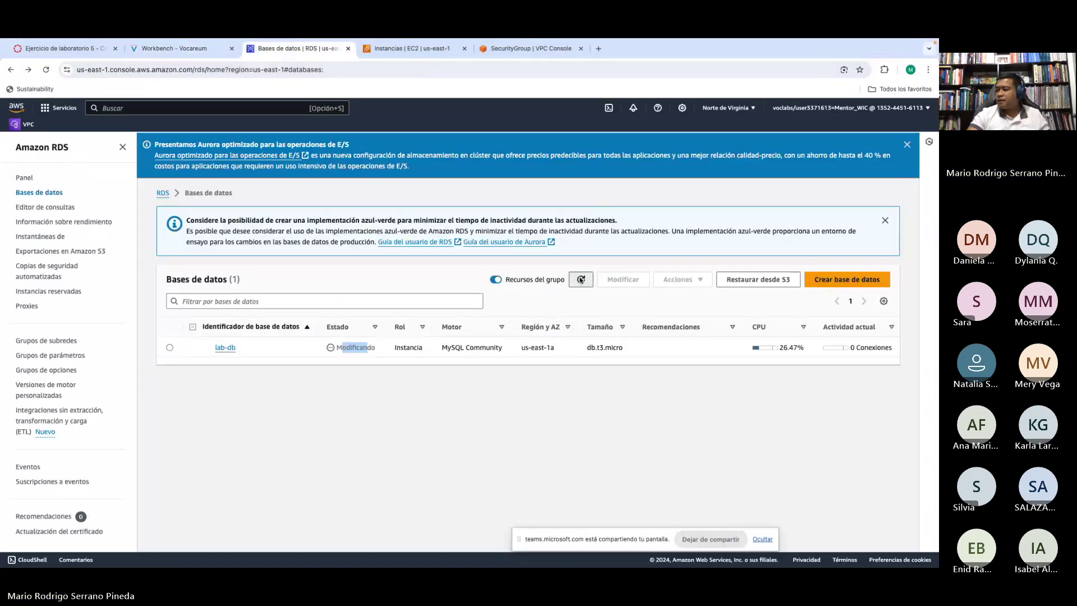
left_click(581, 280)
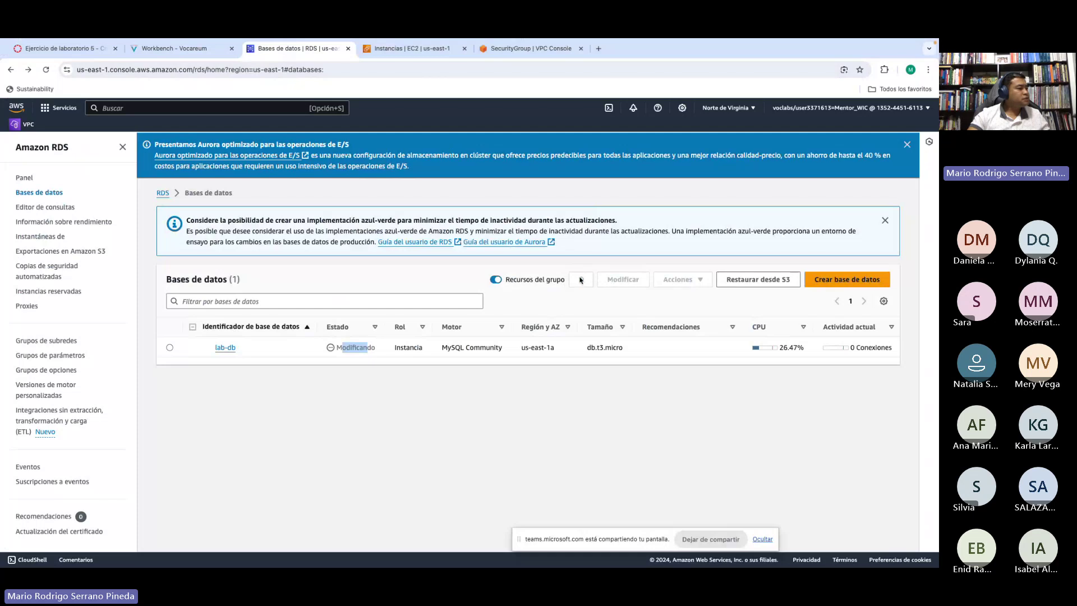
left_click(169, 347)
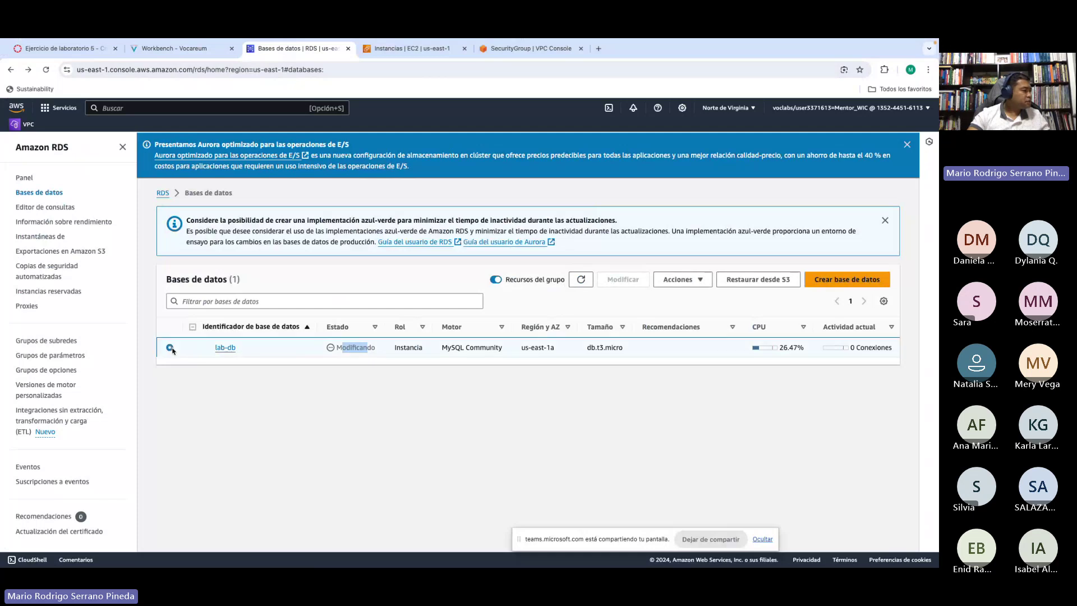
left_click(230, 348)
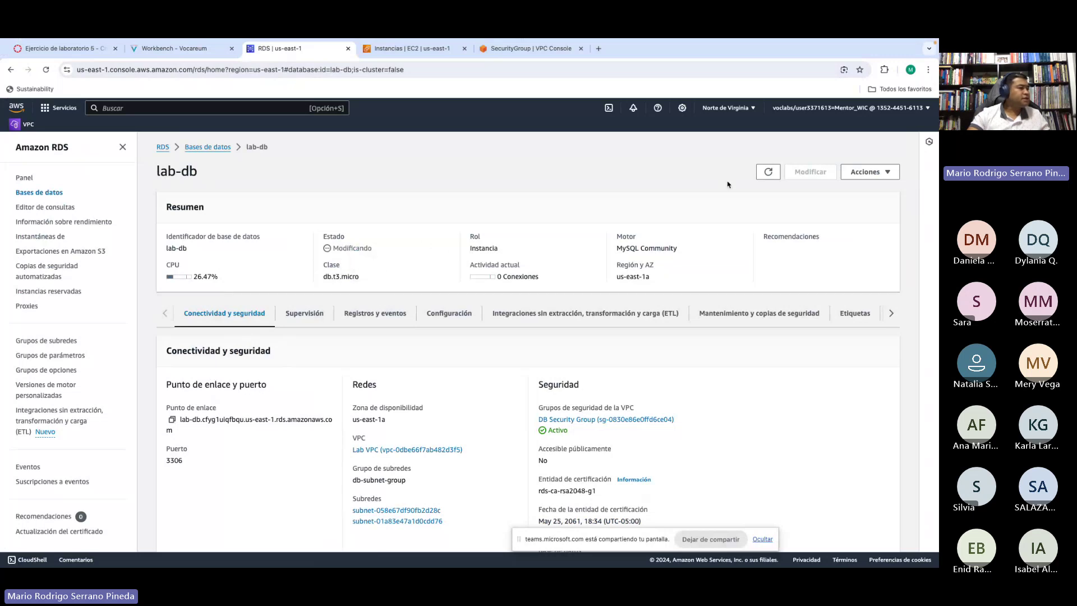
left_click(768, 172)
left_click_drag(342, 250, 365, 248)
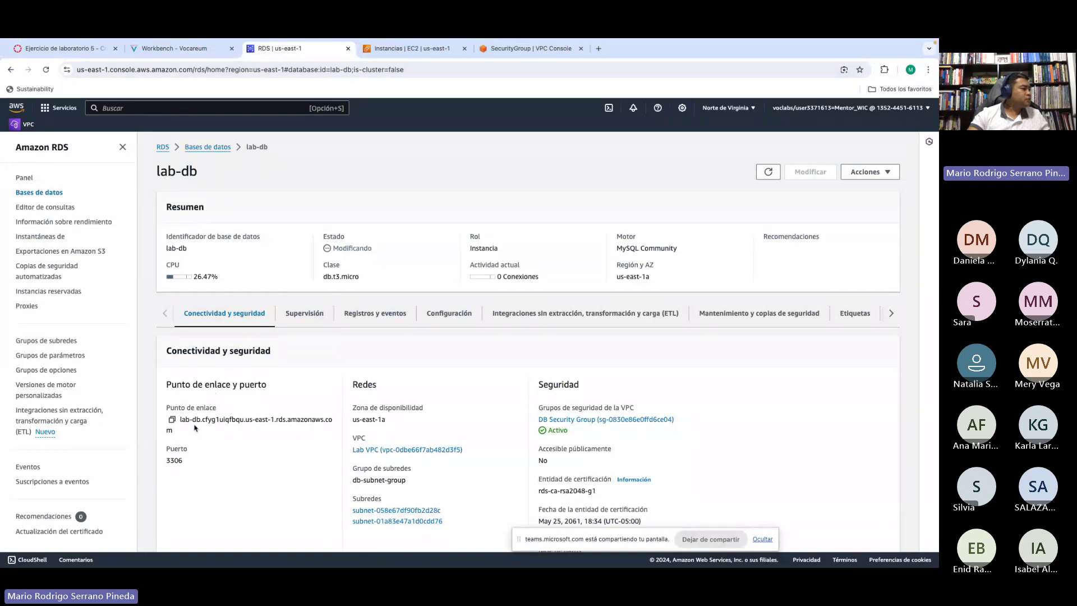
Step: Point out the endpoint and port 3306 section, then copy lab-db's endpoint
left_click_drag(186, 384, 261, 385)
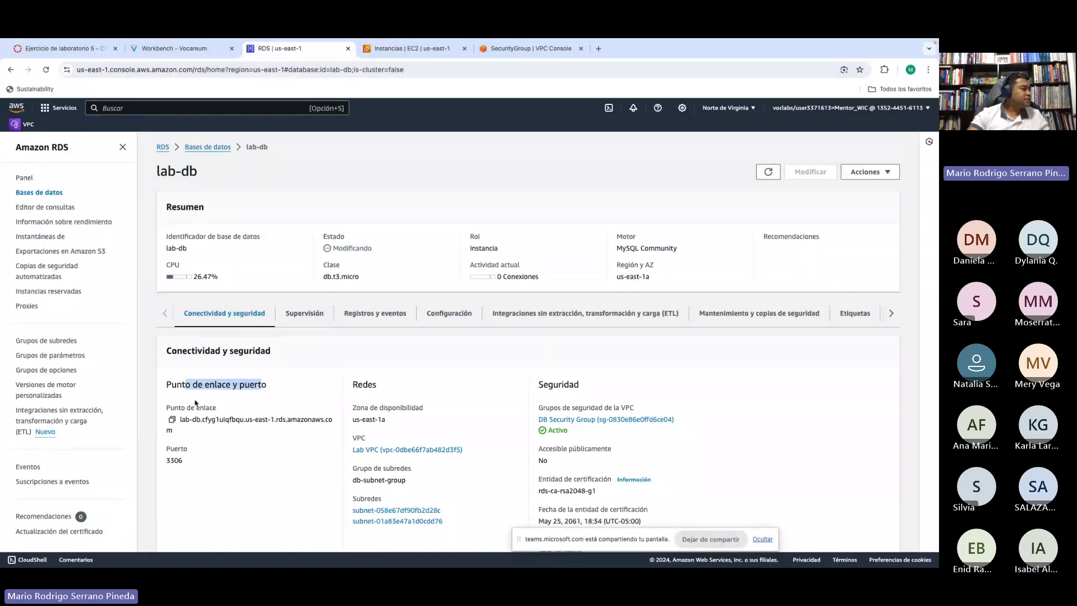
left_click(182, 384)
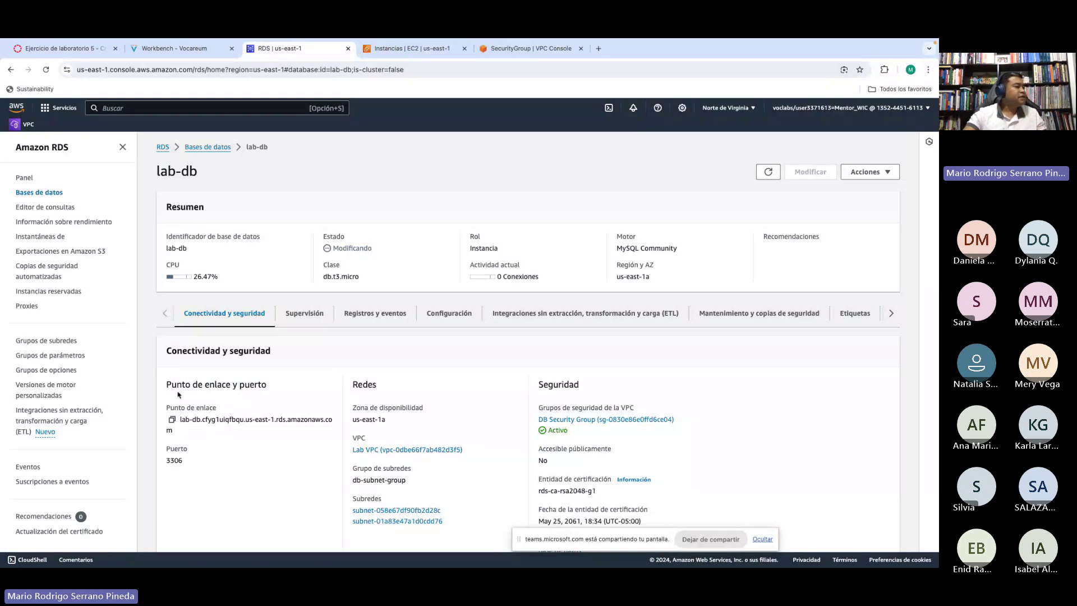
left_click_drag(173, 384, 282, 386)
left_click(282, 386)
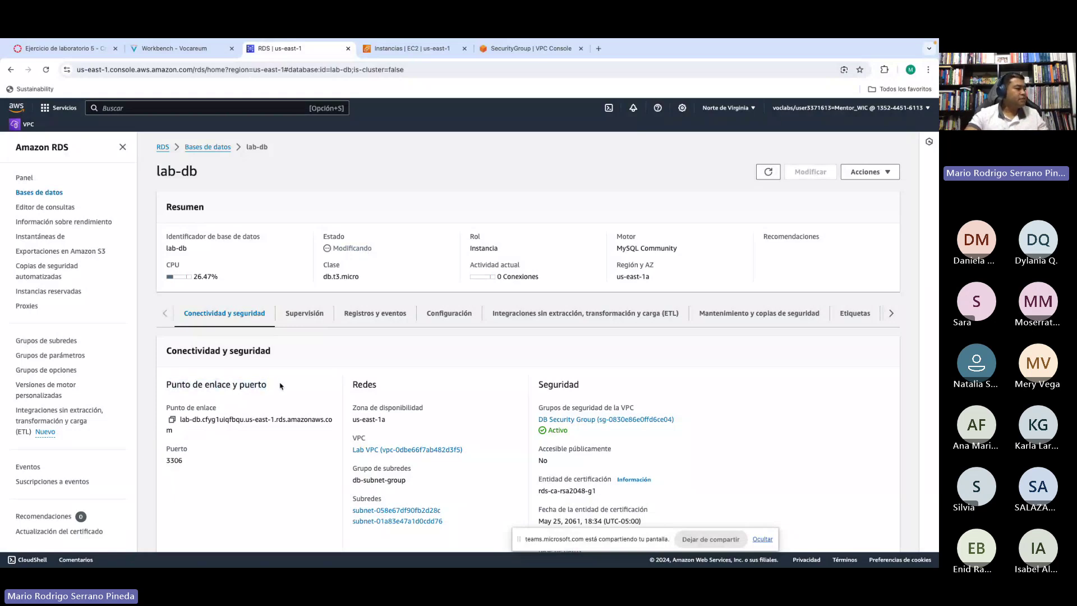
left_click_drag(166, 460, 194, 463)
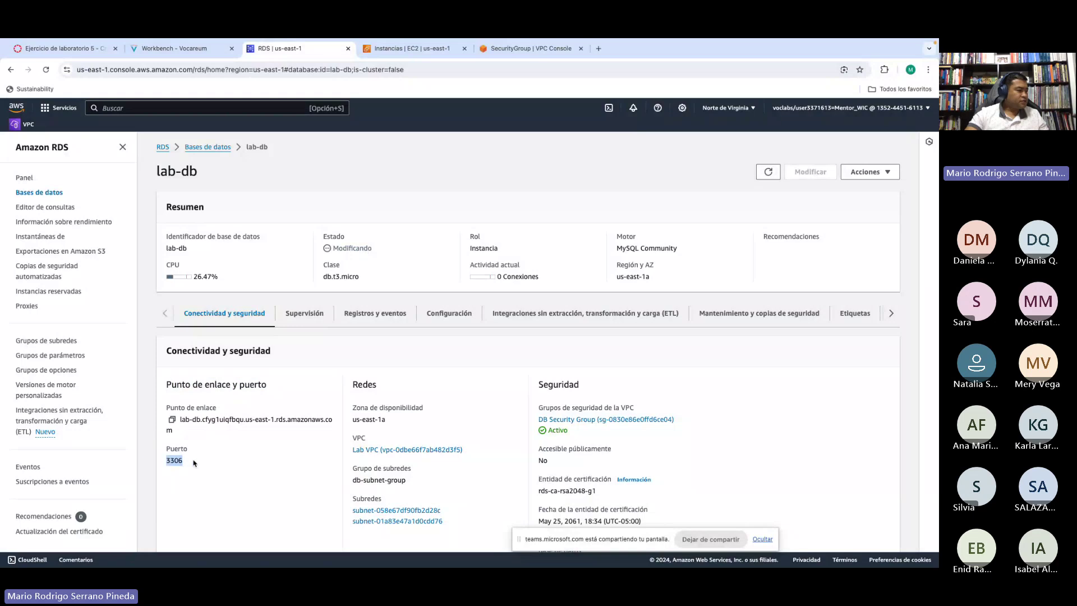
left_click(196, 462)
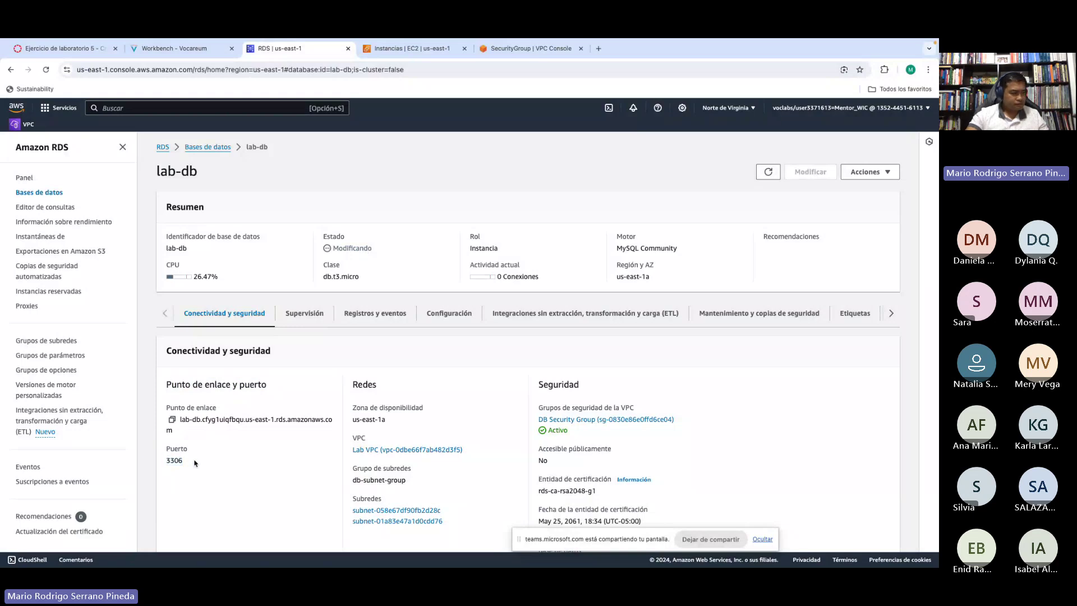
left_click_drag(169, 460, 192, 463)
left_click(192, 462)
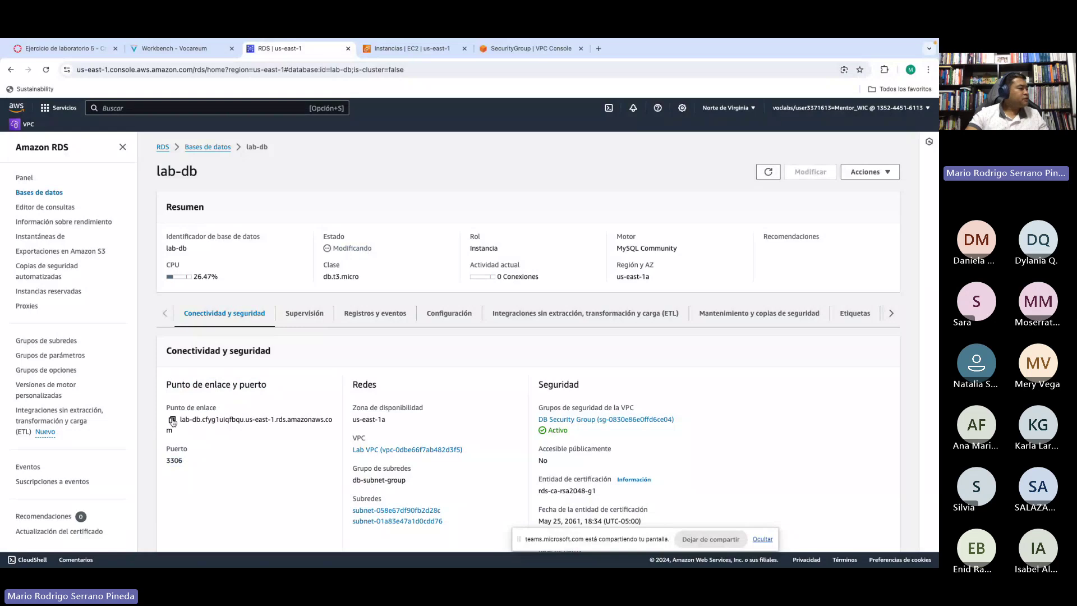
left_click(172, 421)
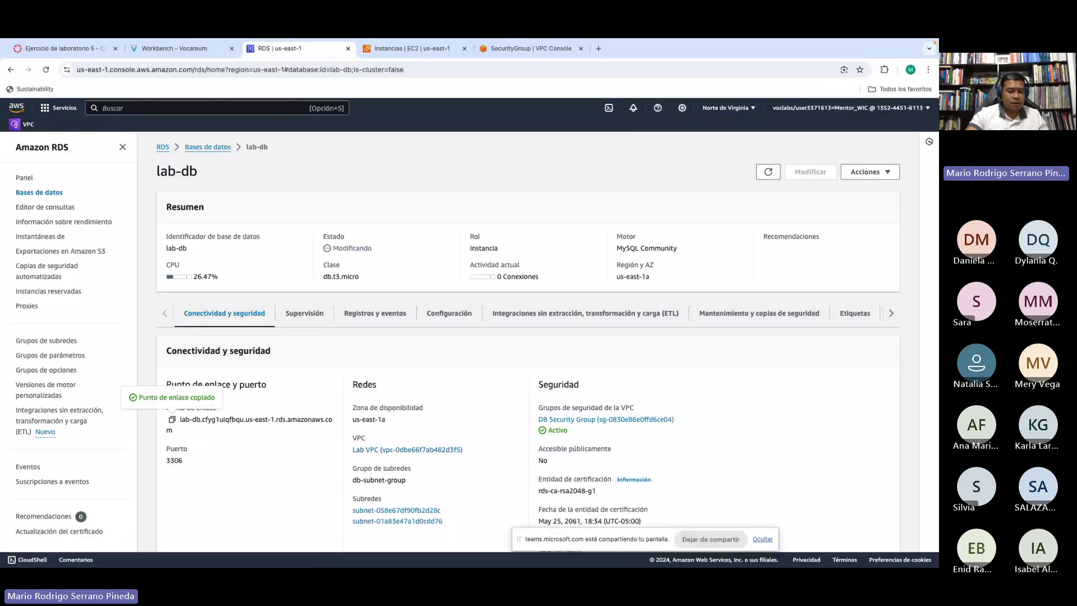
Step: Glance at the EC2 instances, then refresh lab-db's details, still Modificando
key("super+Tab")
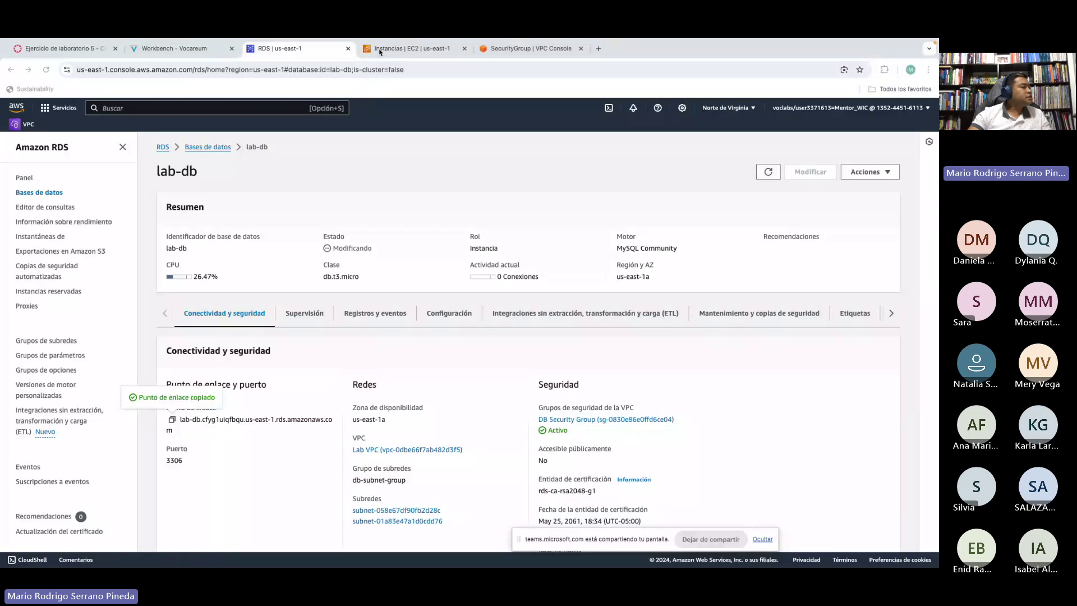
left_click(380, 50)
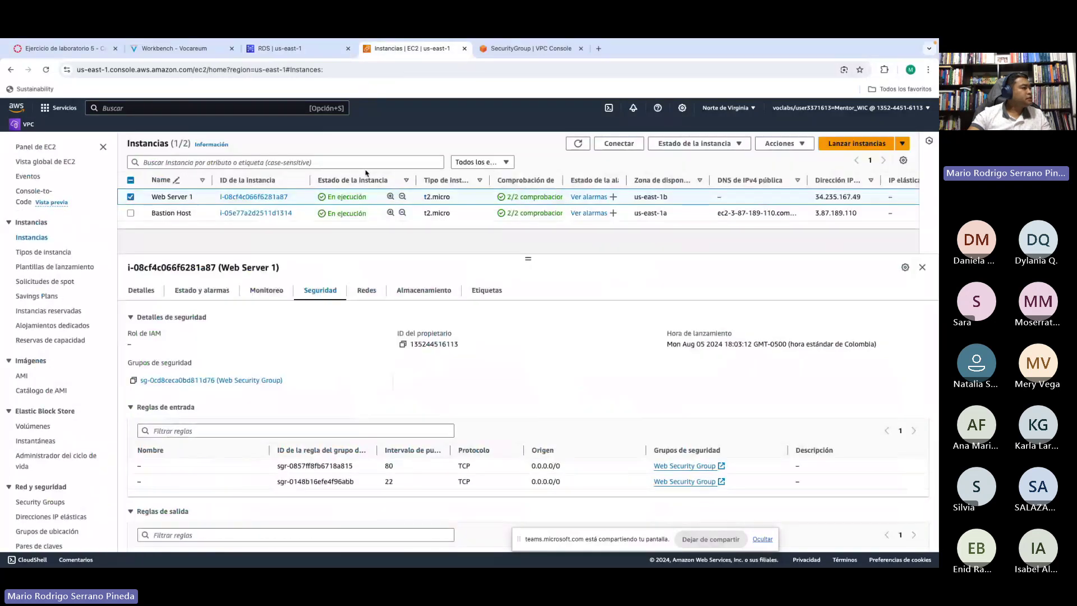
left_click(289, 50)
left_click(766, 174)
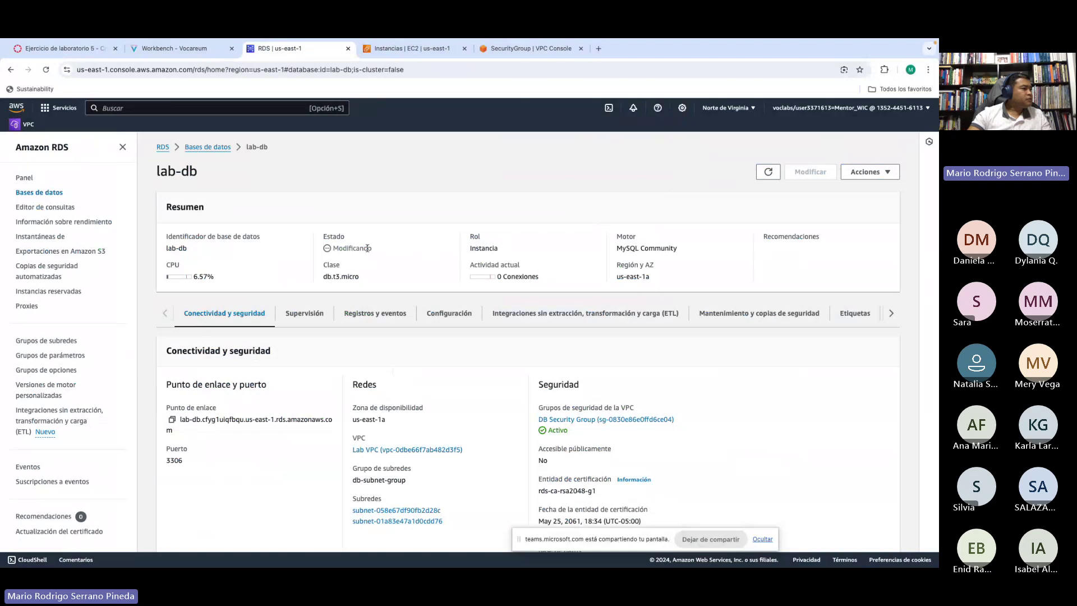
left_click_drag(338, 245, 368, 248)
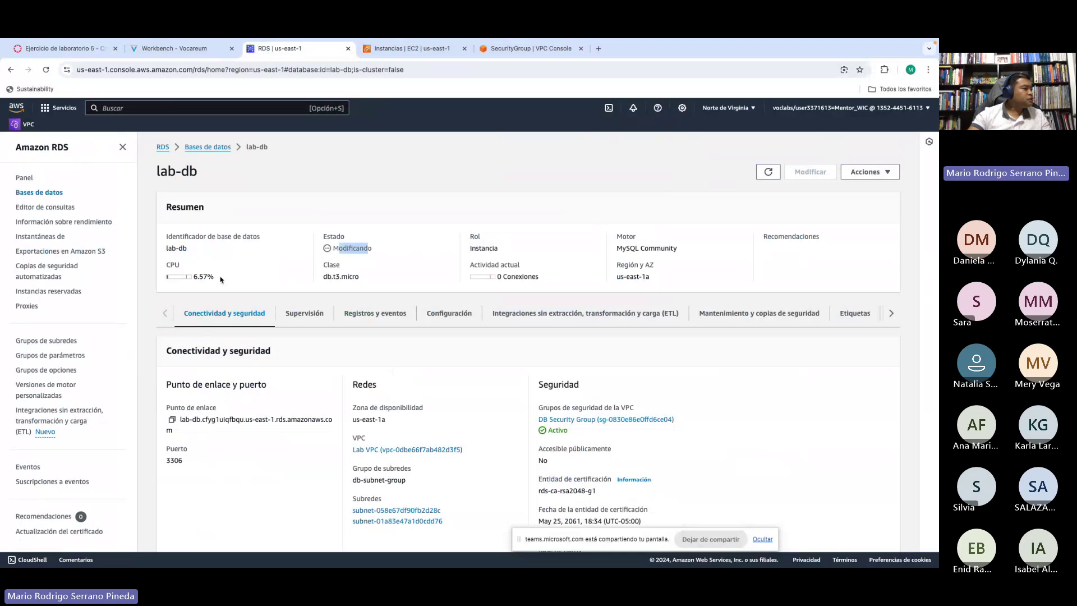
left_click(179, 51)
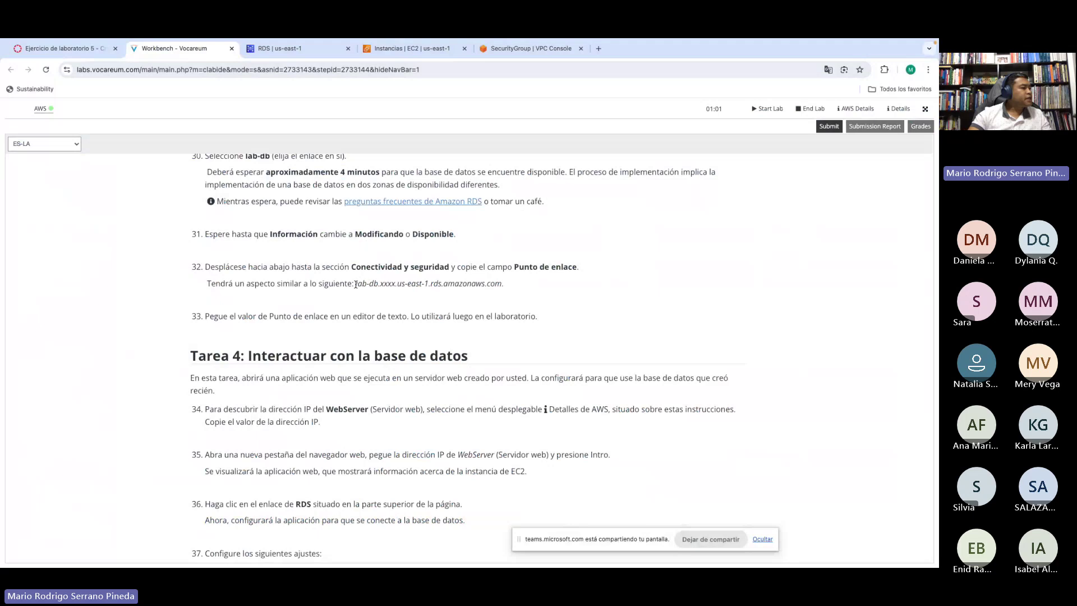
left_click_drag(355, 285, 463, 284)
scroll(382, 280, "down", 1)
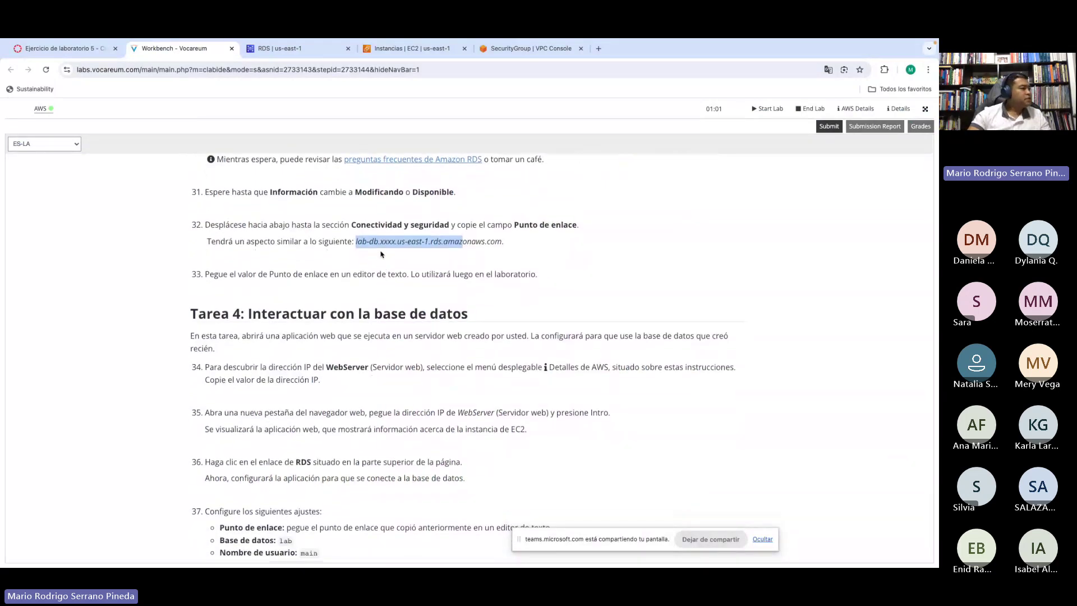
scroll(382, 258, "down", 1)
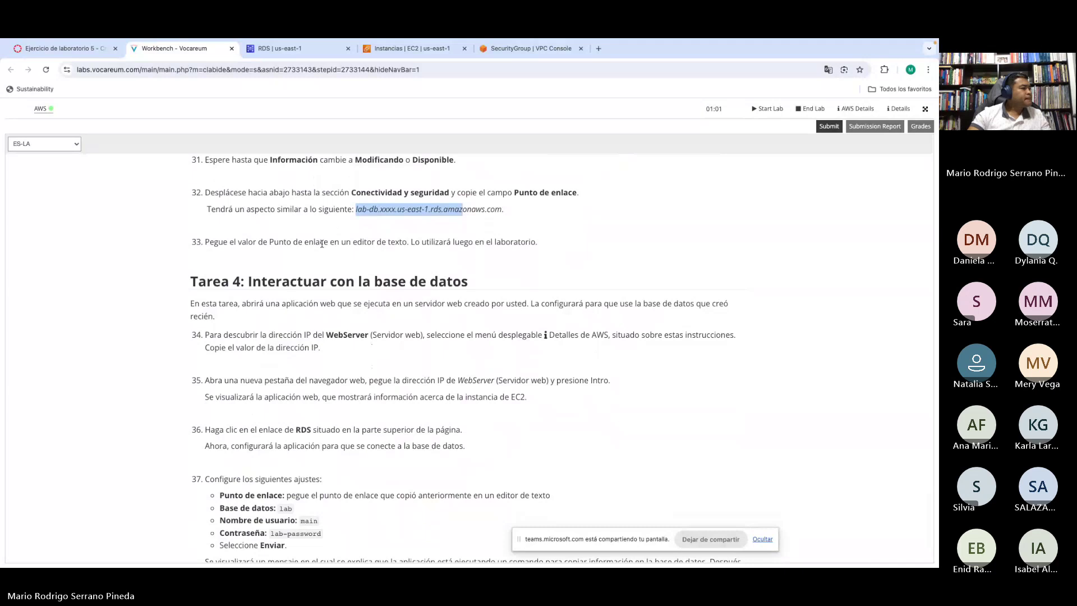
scroll(349, 240, "down", 1)
left_click_drag(437, 219, 469, 247)
scroll(376, 259, "down", 2)
scroll(376, 259, "down", 1)
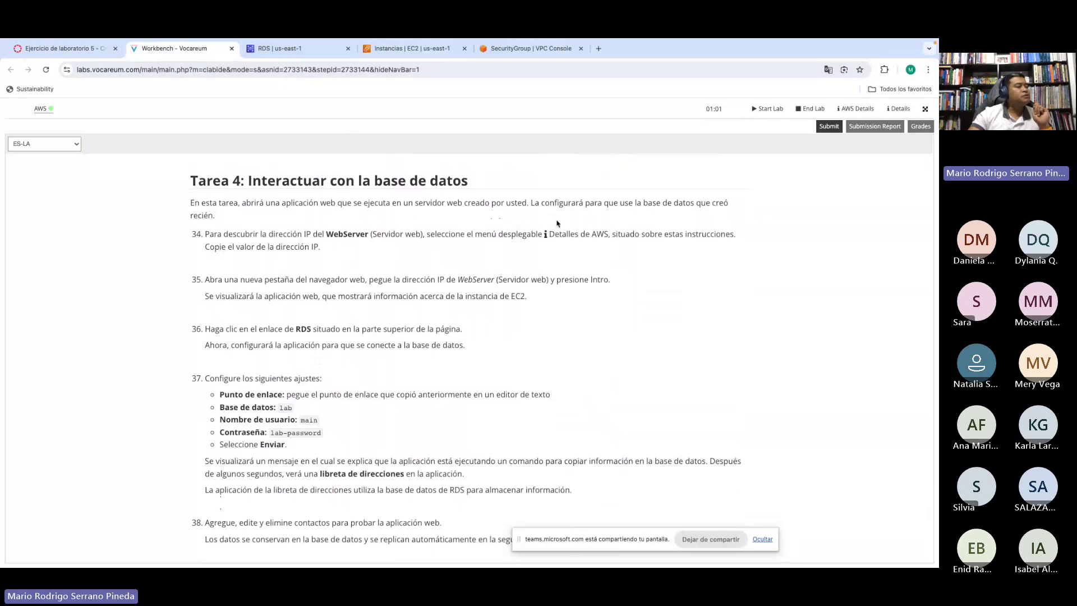
scroll(573, 223, "down", 1)
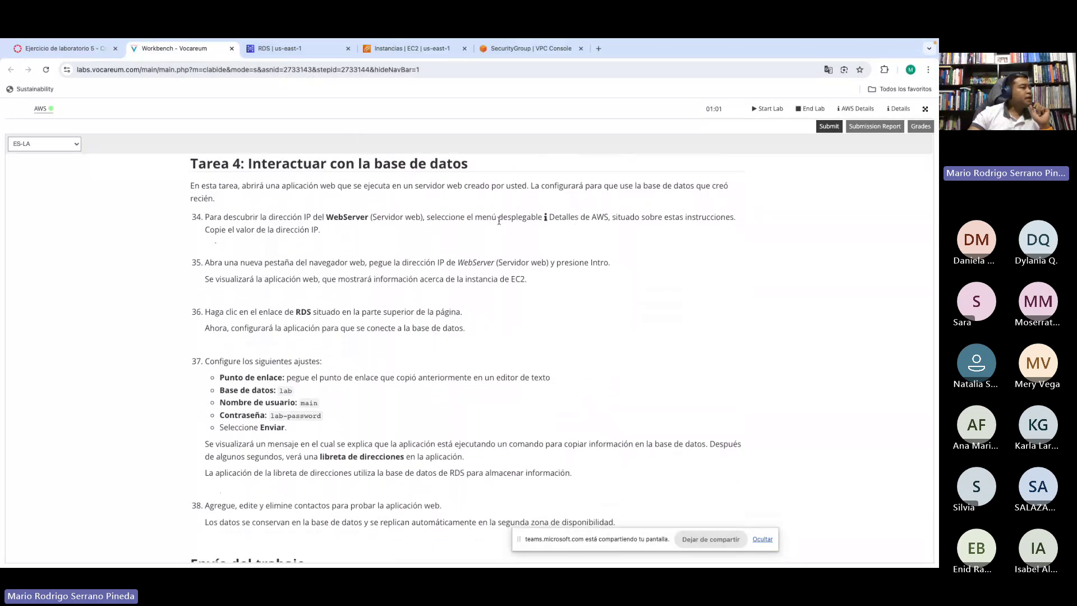
scroll(483, 220, "down", 1)
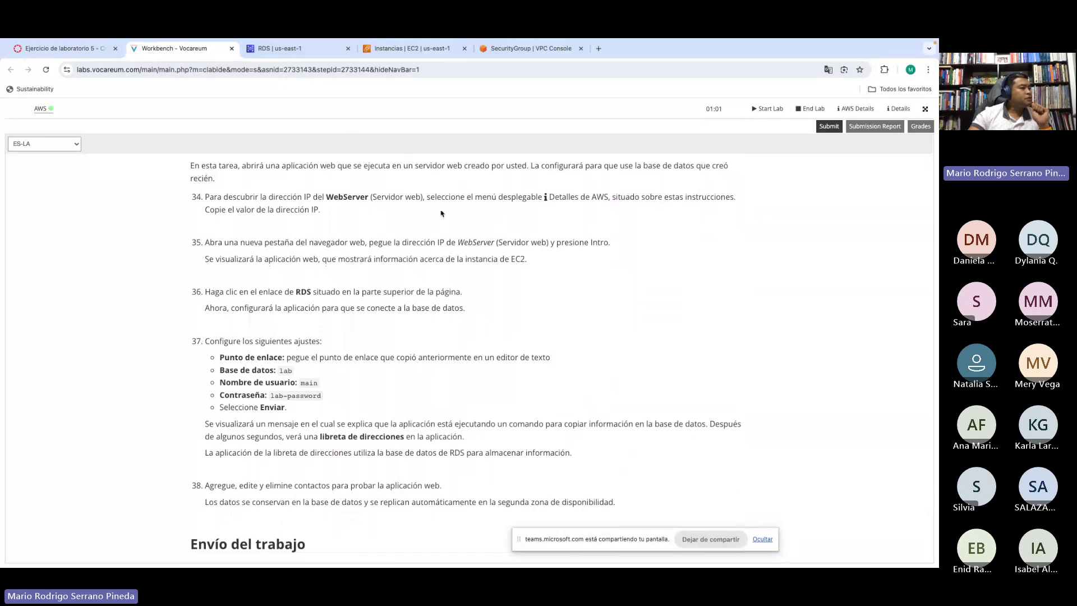
left_click_drag(437, 197, 499, 198)
left_click(499, 198)
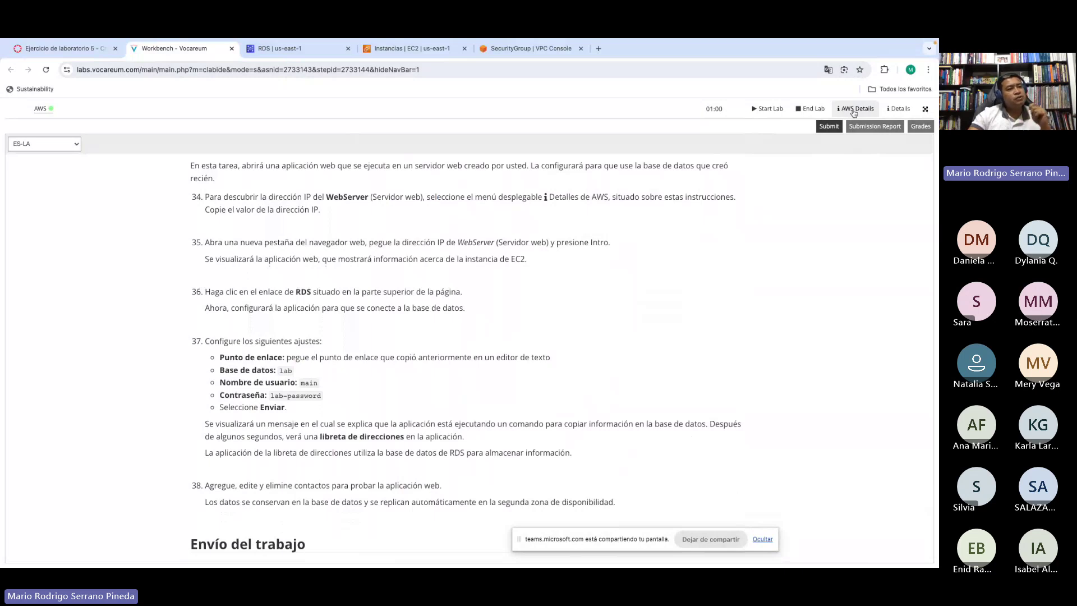
Step: Show the AWS Details panel and select the WebServer IP 34.235.167.49 for copying
left_click(853, 111)
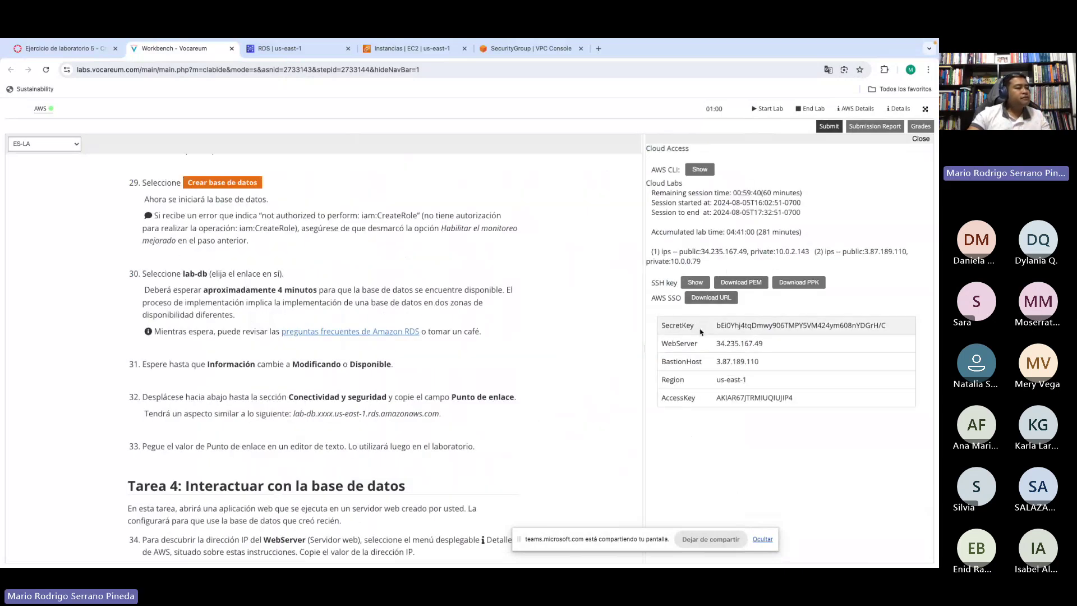
double_click(673, 344)
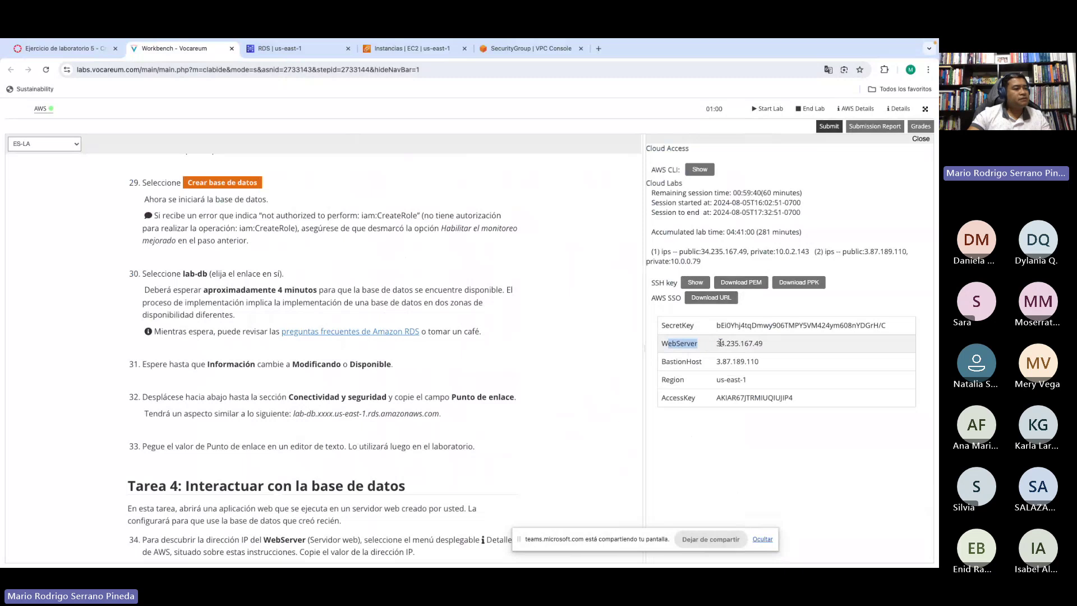
left_click(717, 343)
left_click_drag(717, 343, 766, 345)
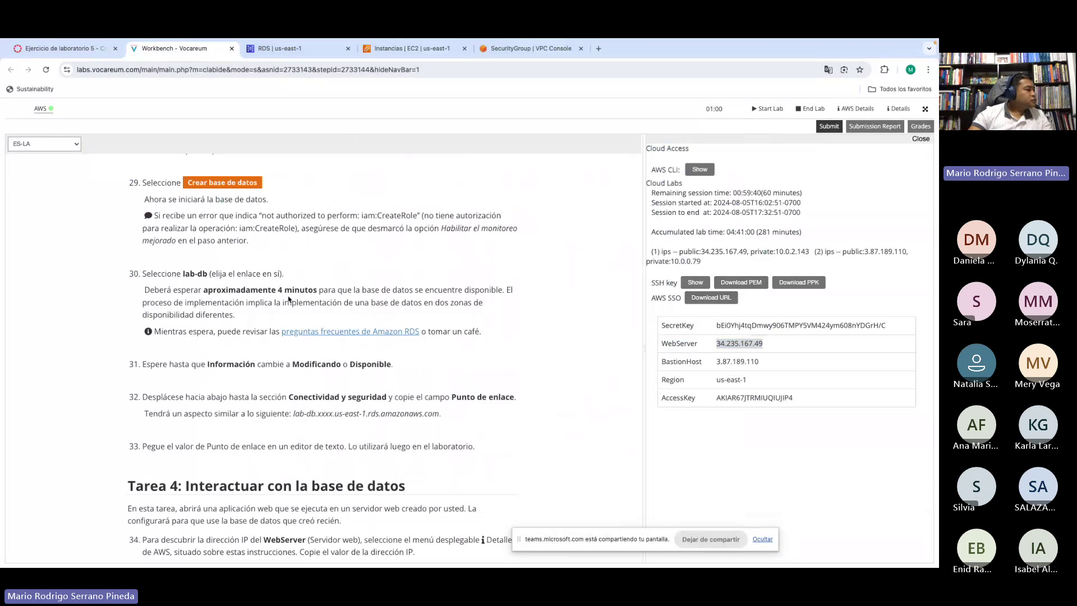
scroll(233, 285, "down", 1)
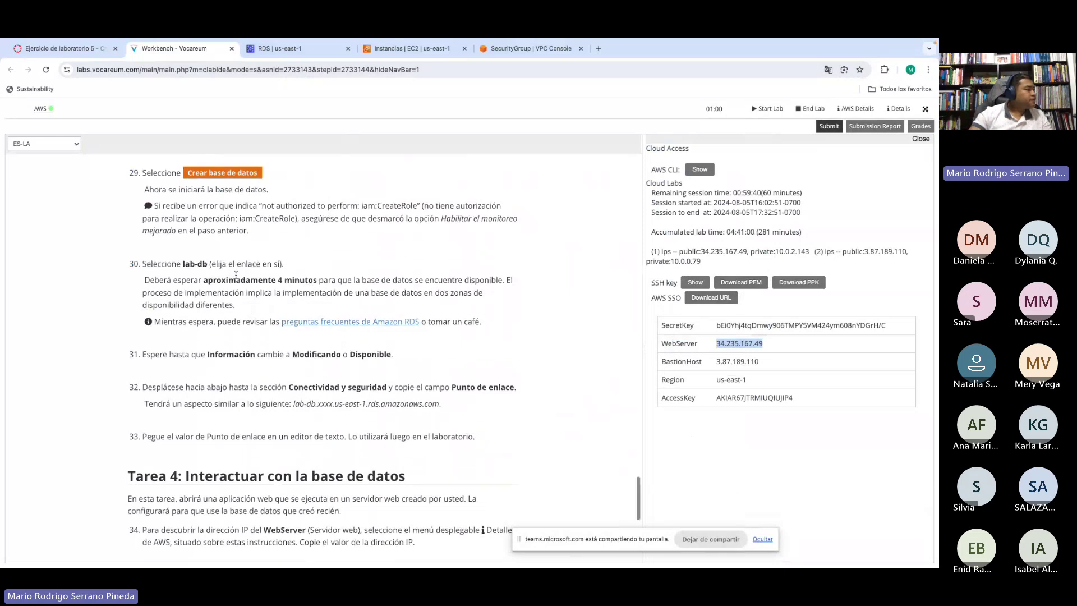
scroll(263, 298, "down", 3)
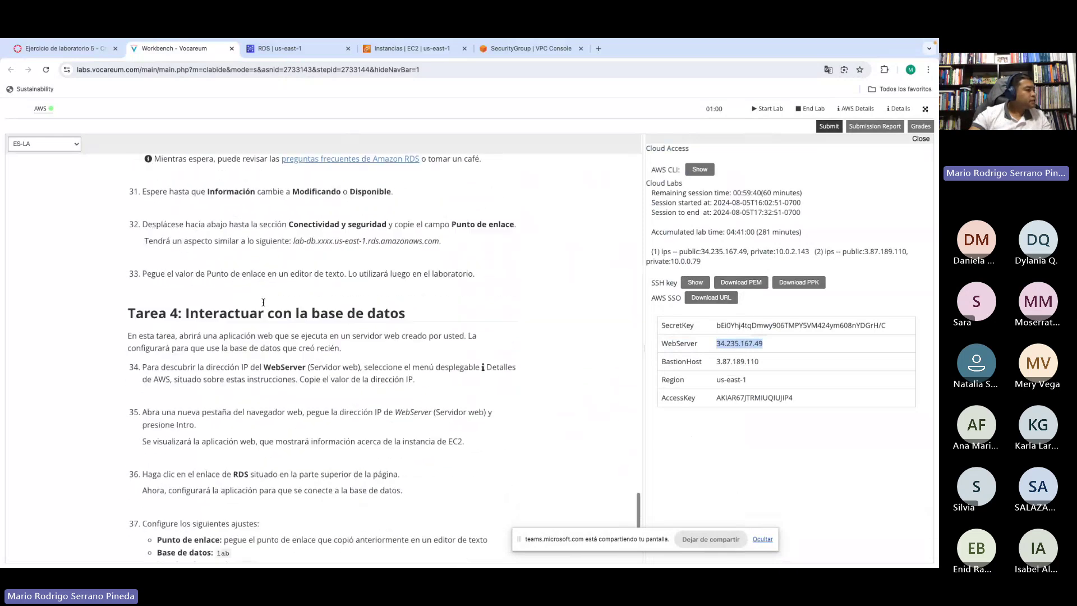
scroll(263, 302, "down", 3)
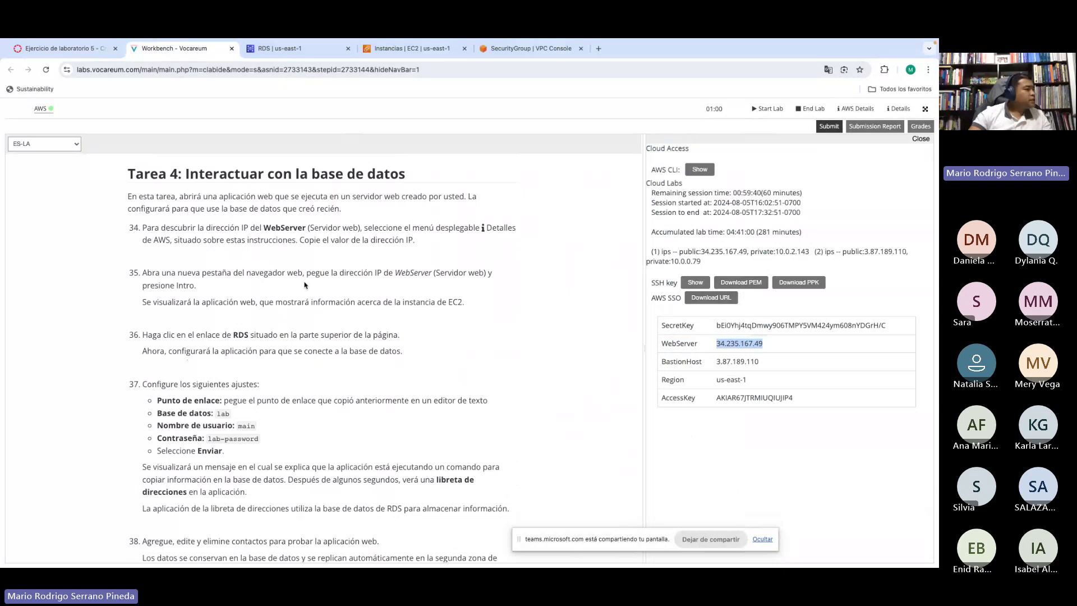
scroll(310, 264, "down", 1)
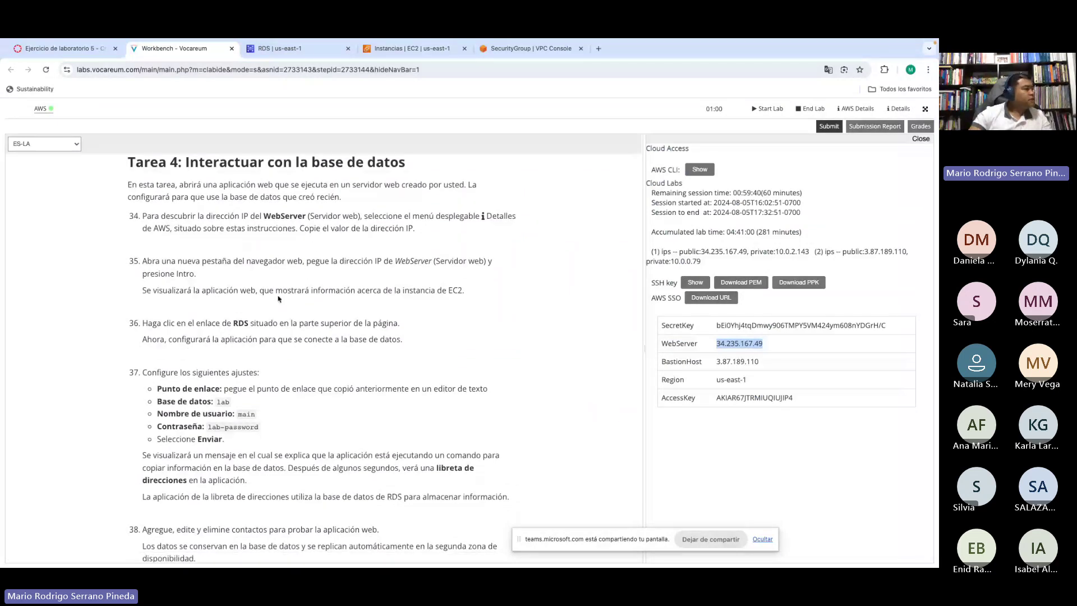
scroll(278, 299, "down", 1)
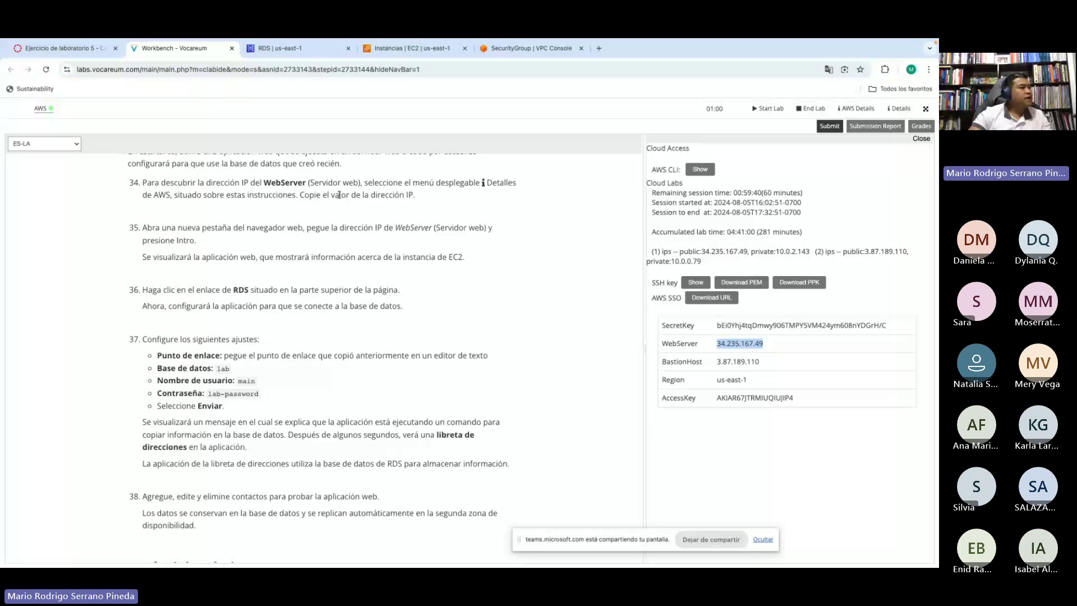
Step: Load 34.235.167.49 in a new browser tab and dismiss the translation prompt
left_click(599, 49)
key("ctrl+v")
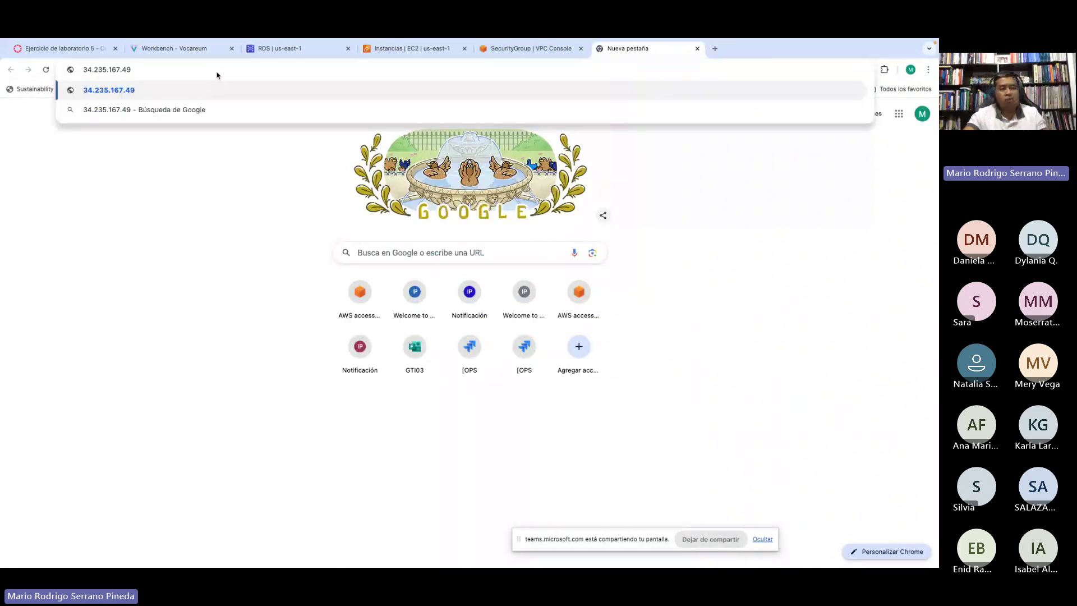
key("Return")
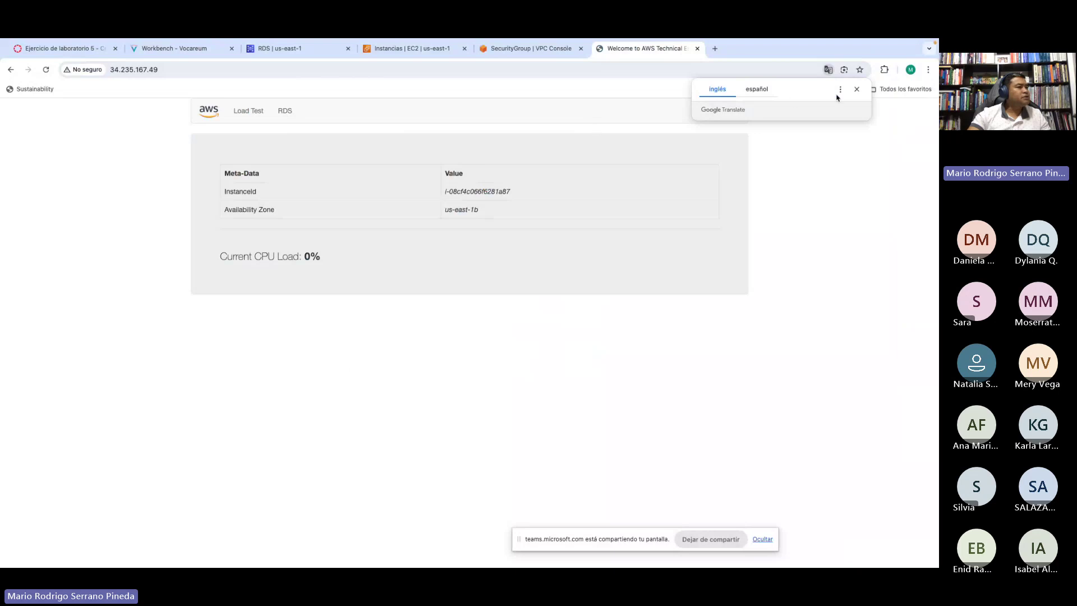
left_click(856, 89)
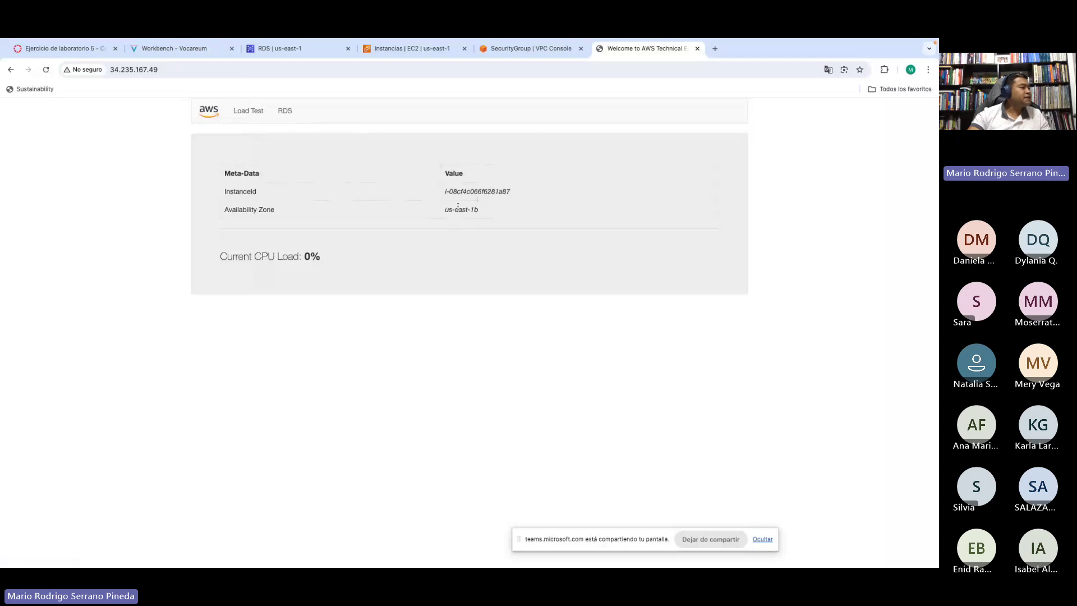
Step: Highlight the web page's instance ID, availability zone and current CPU load
left_click_drag(485, 191, 512, 192)
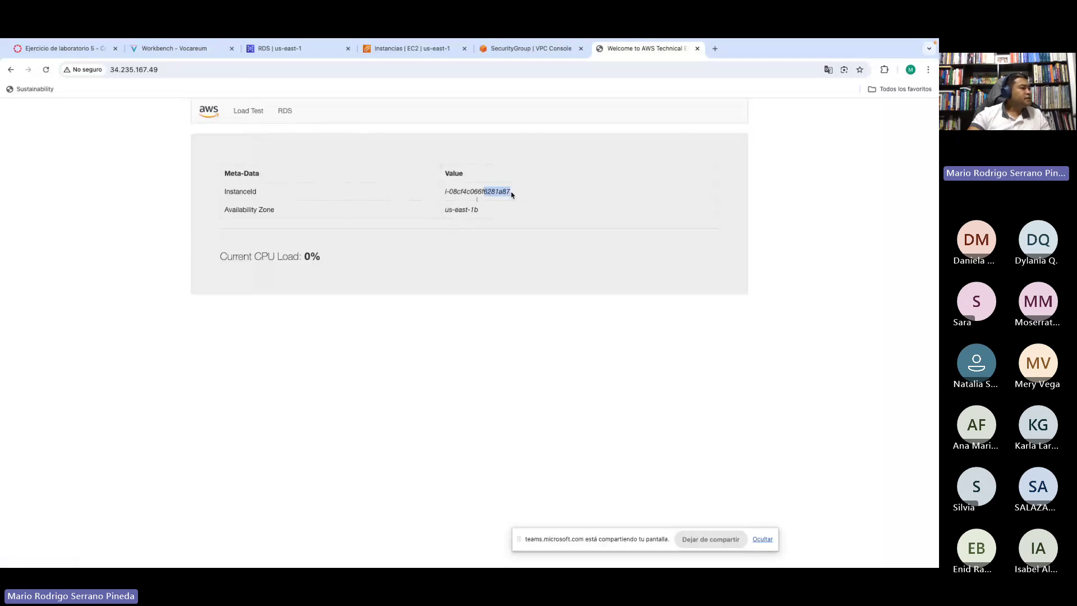
left_click(491, 191)
left_click_drag(460, 211, 482, 212)
left_click(477, 210)
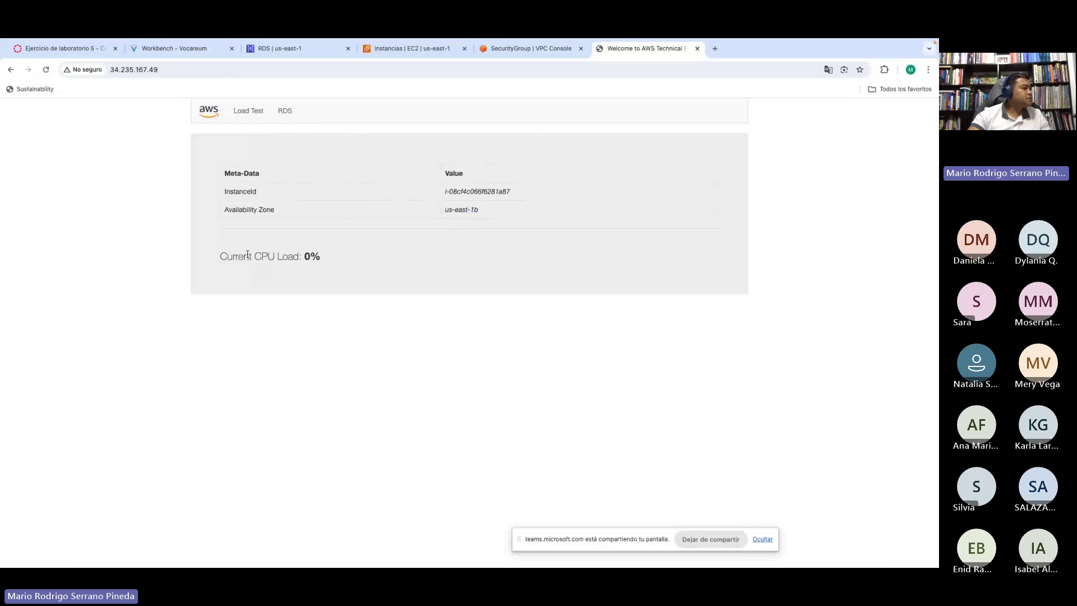
left_click_drag(237, 257, 334, 258)
left_click(324, 260)
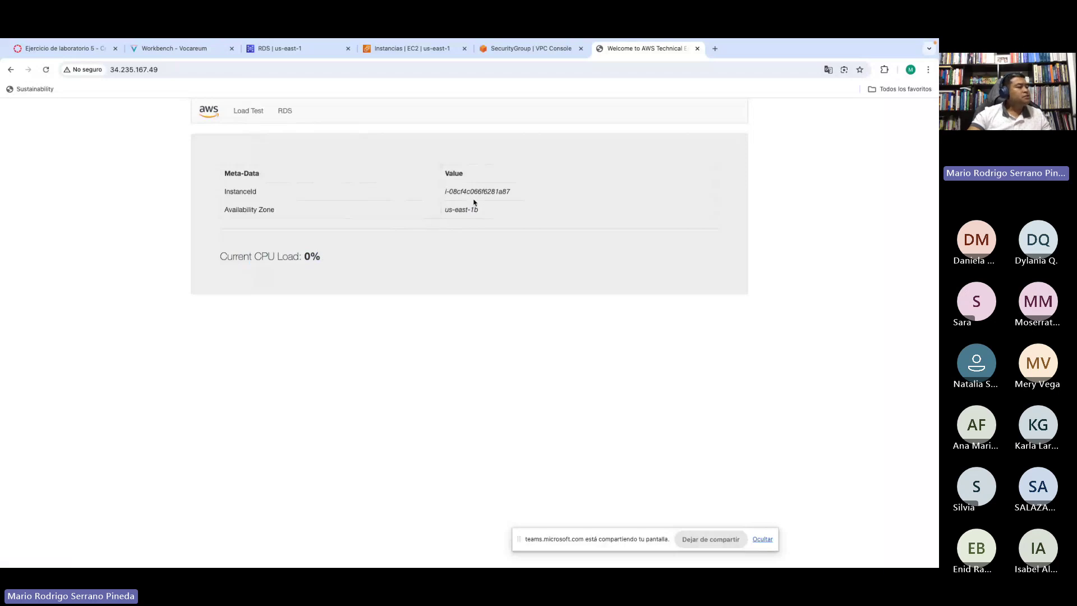
left_click_drag(490, 191, 512, 192)
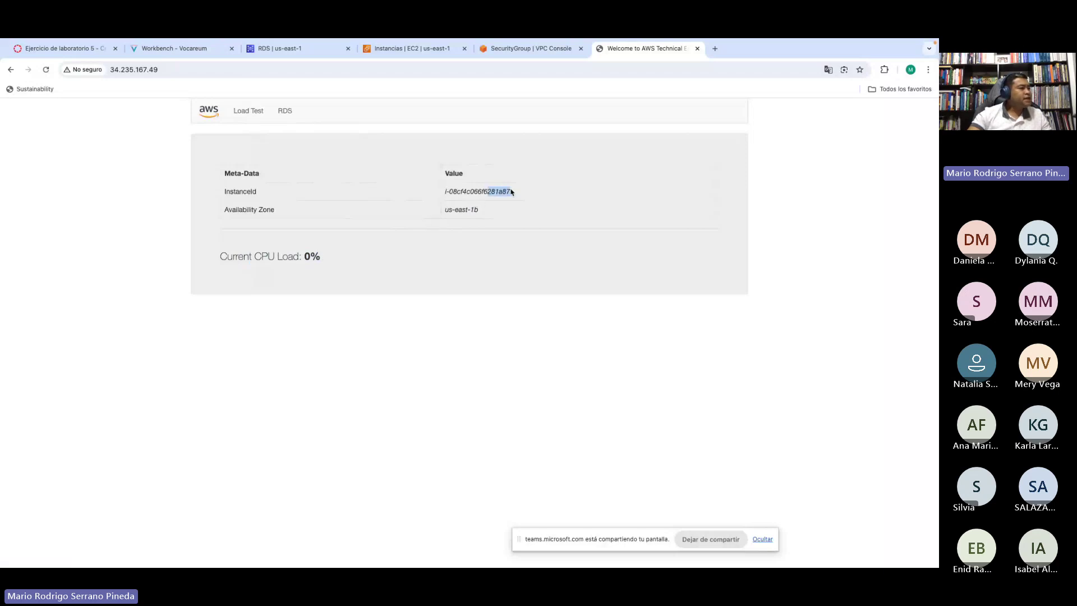
Step: Match the instance ID and zone us-east-1b against the EC2 list, then return to lab-db
left_click(406, 50)
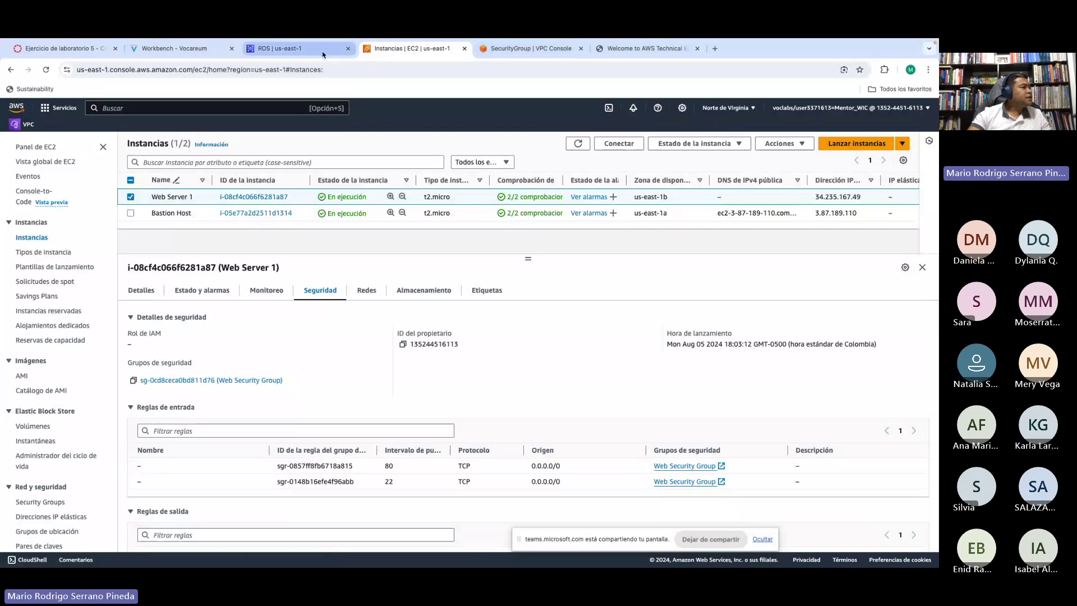
left_click(616, 51)
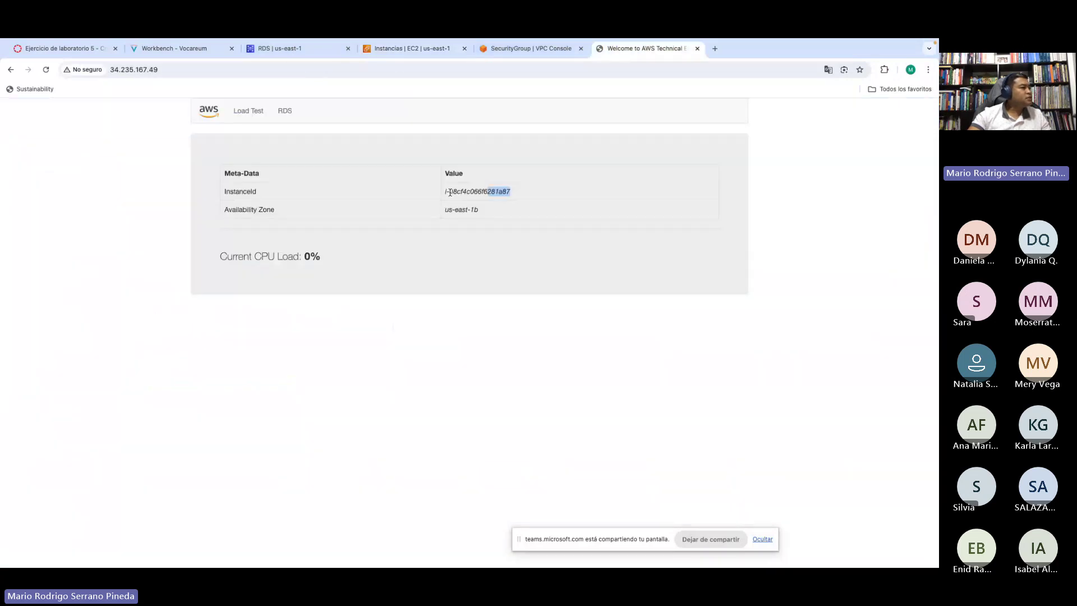
left_click(494, 192)
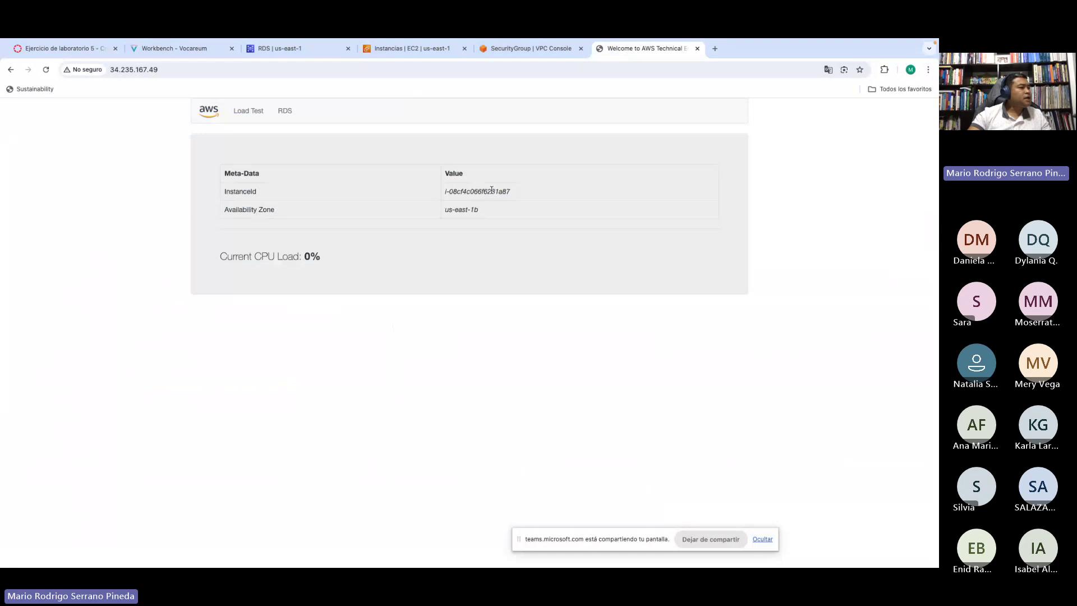
left_click_drag(491, 190, 513, 192)
left_click(806, 223)
left_click_drag(463, 210, 488, 210)
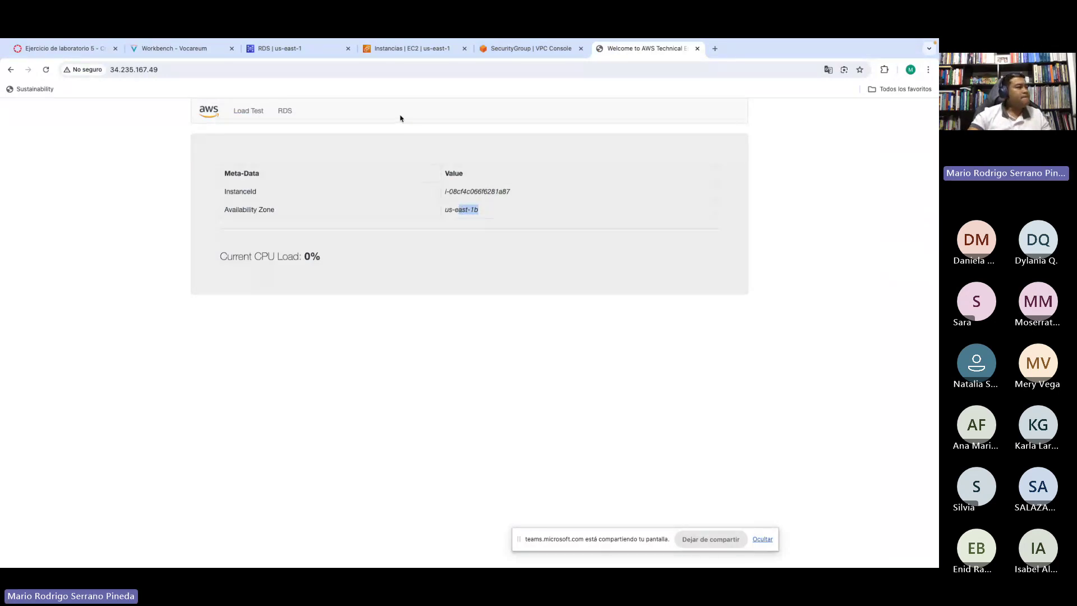
left_click(270, 50)
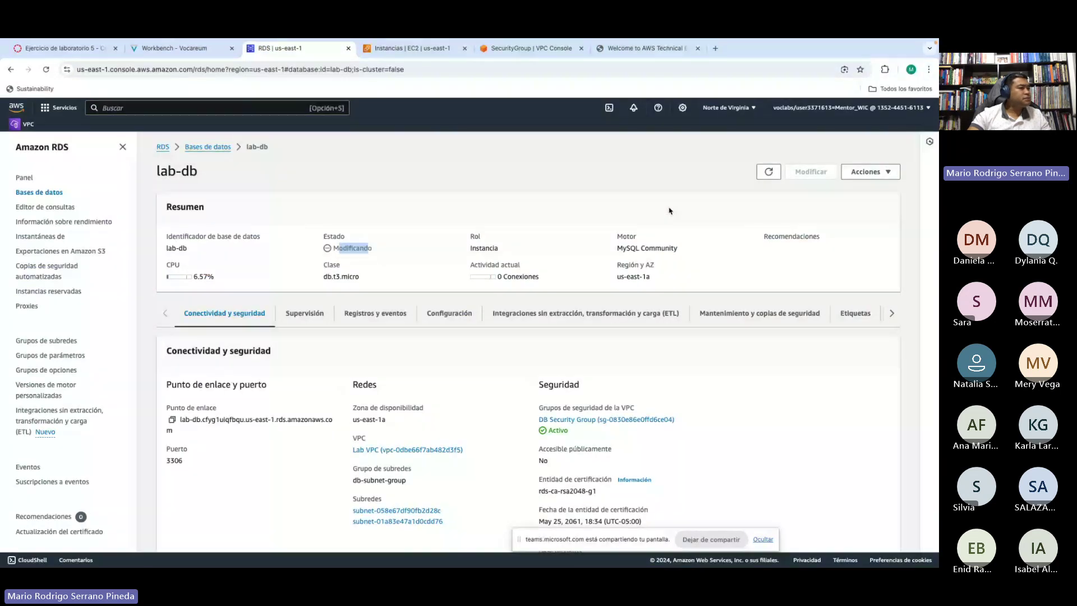
Step: Refresh lab-db's details repeatedly, still Modificando, then go back to the lab instructions
left_click(767, 174)
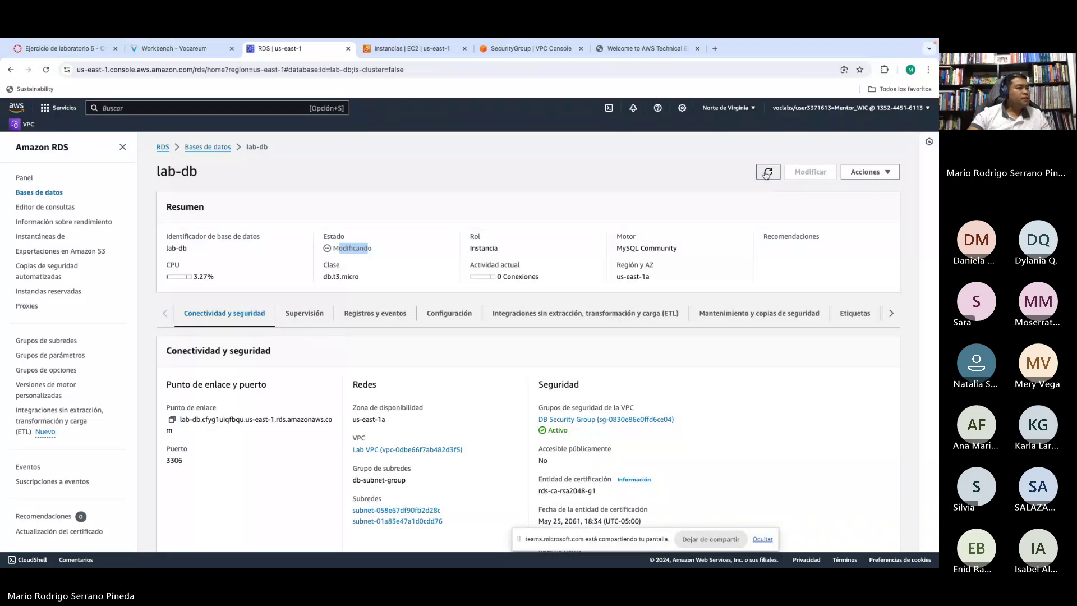
left_click(339, 248)
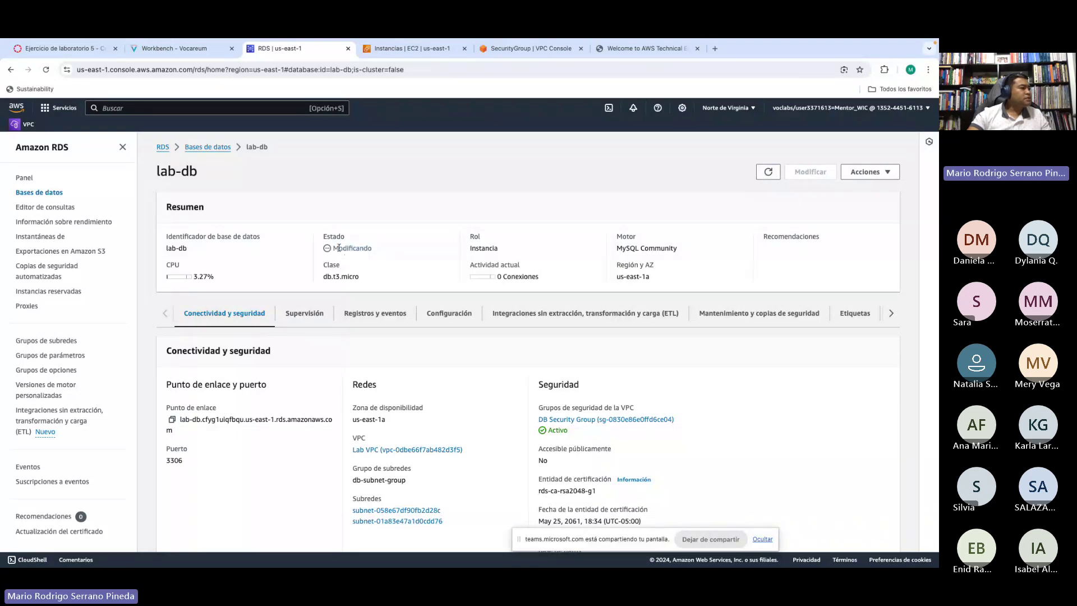
left_click_drag(339, 248, 368, 248)
left_click(767, 174)
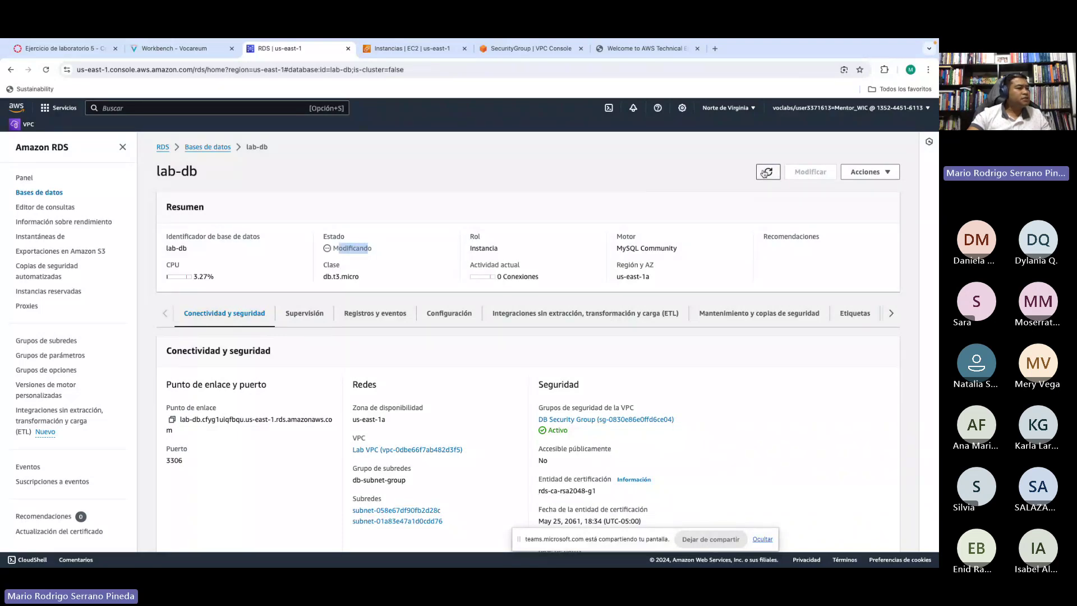
left_click(767, 174)
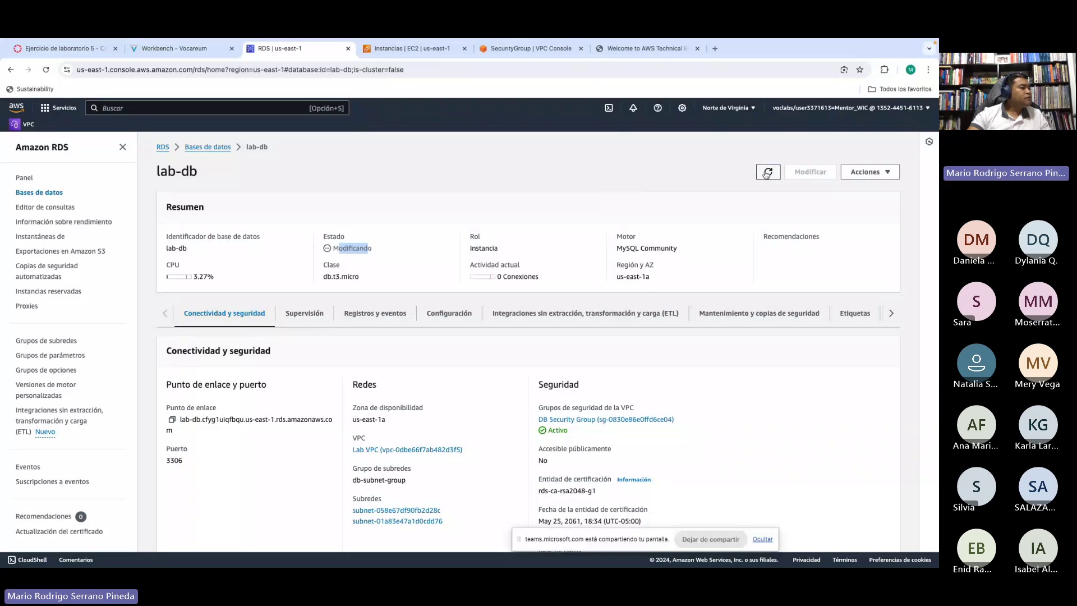
left_click(767, 174)
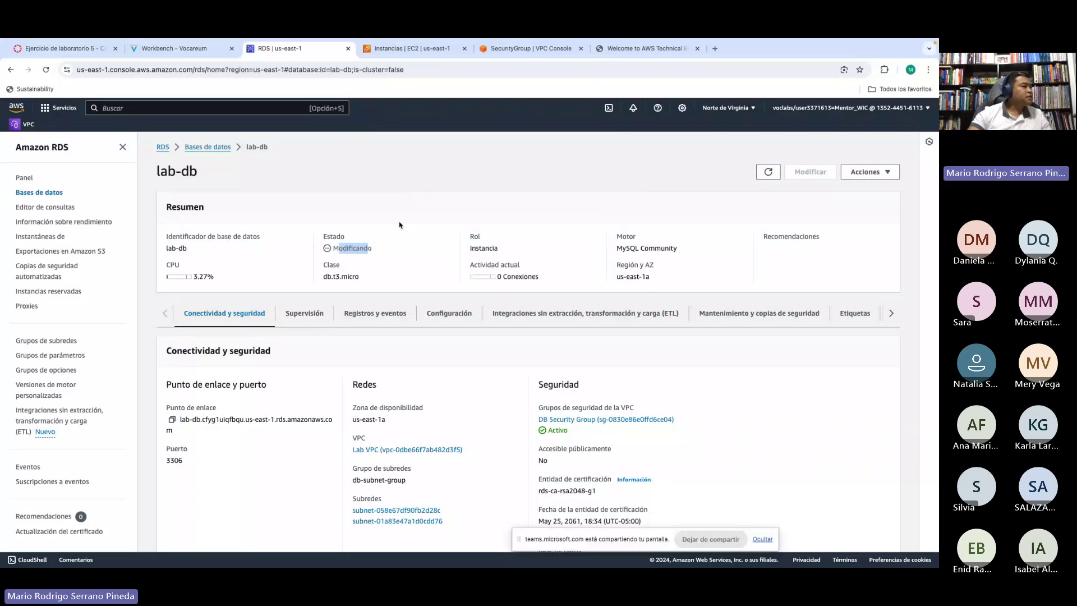
left_click(360, 248)
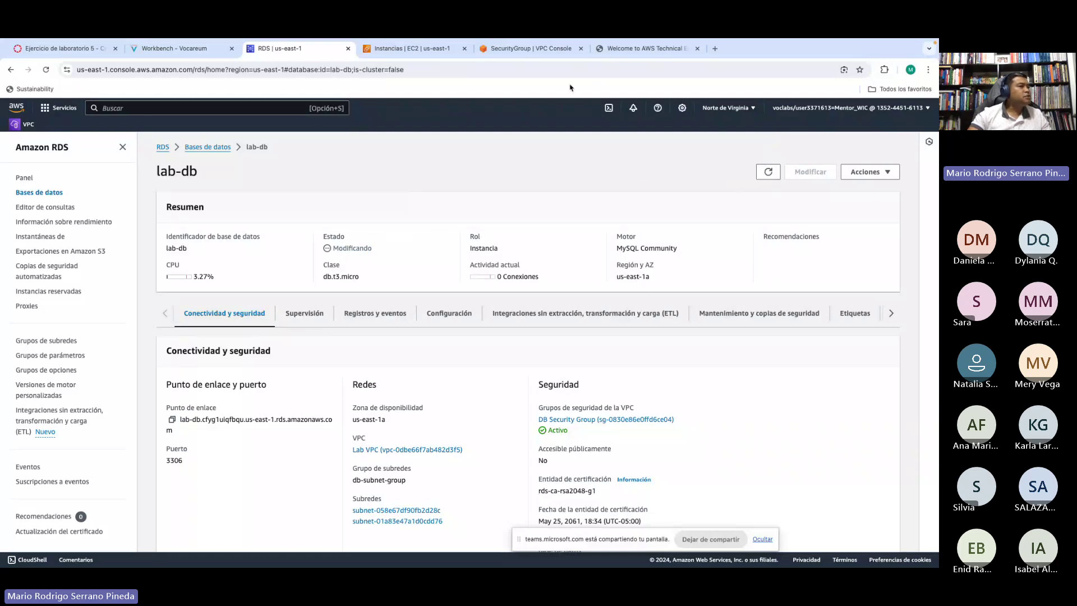
left_click(175, 51)
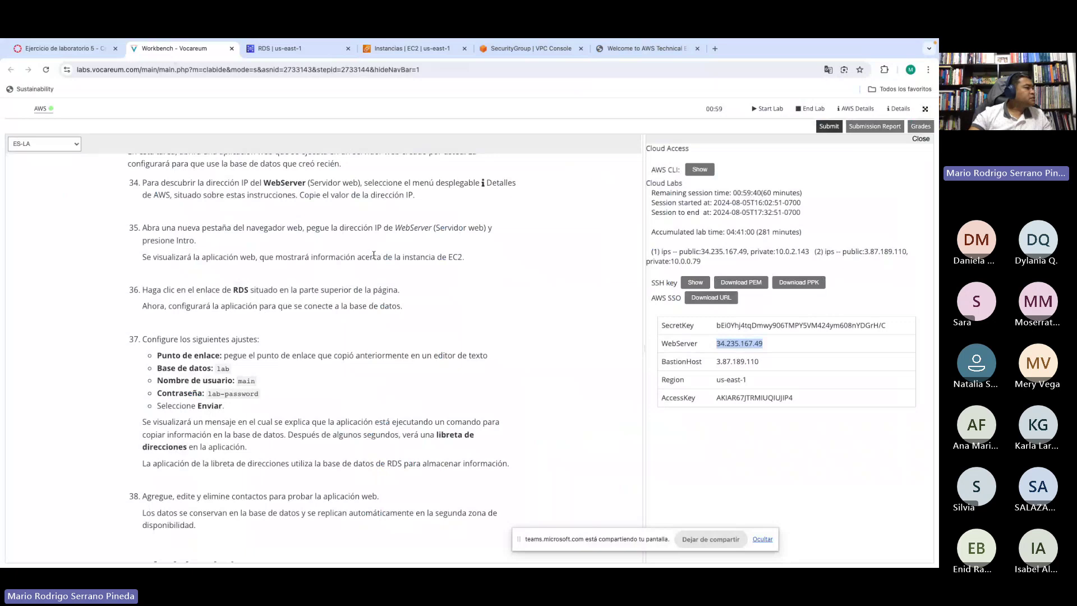
left_click_drag(236, 256, 464, 257)
left_click(451, 252)
left_click(432, 256)
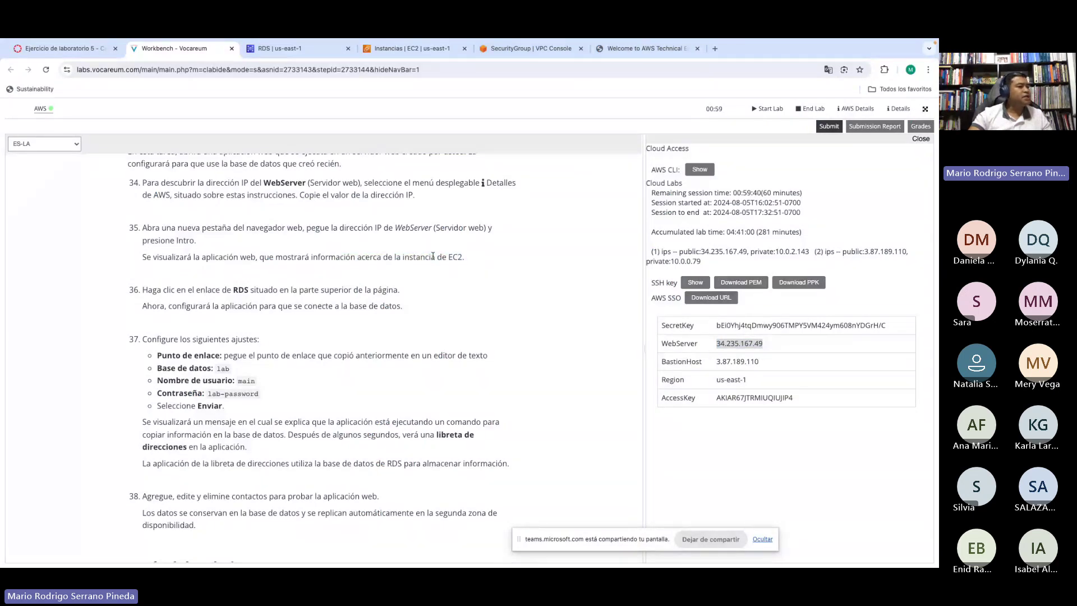
double_click(722, 344)
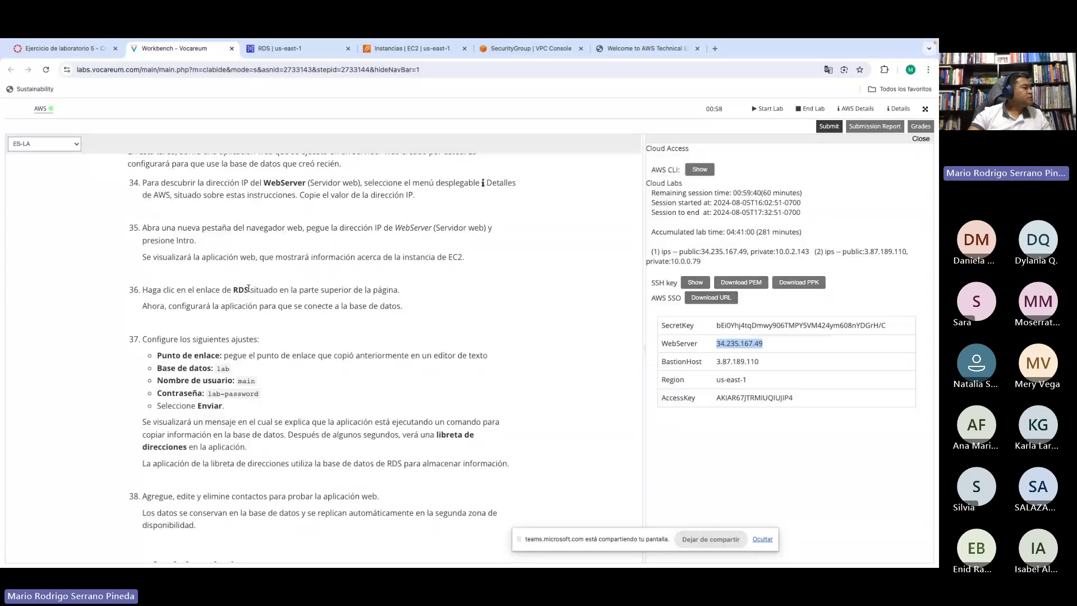
scroll(249, 289, "down", 1)
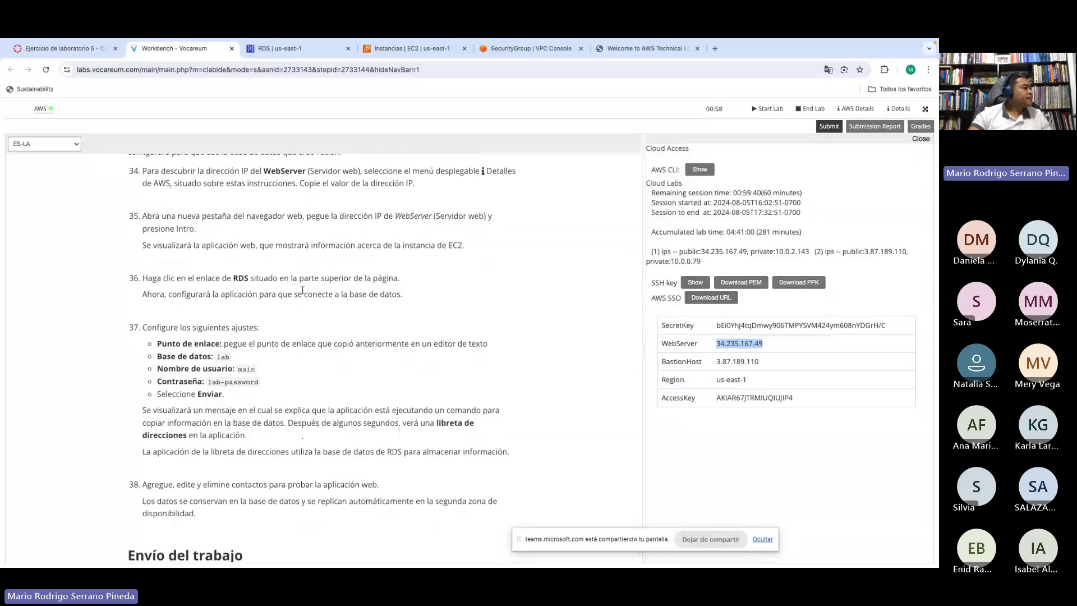
scroll(302, 290, "down", 5)
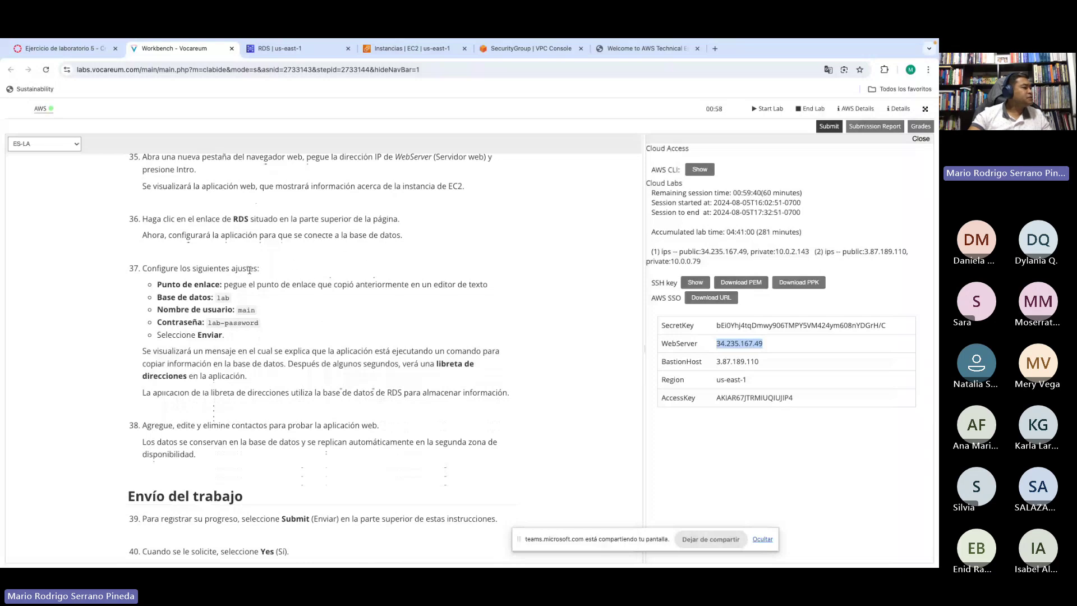
scroll(252, 269, "down", 1)
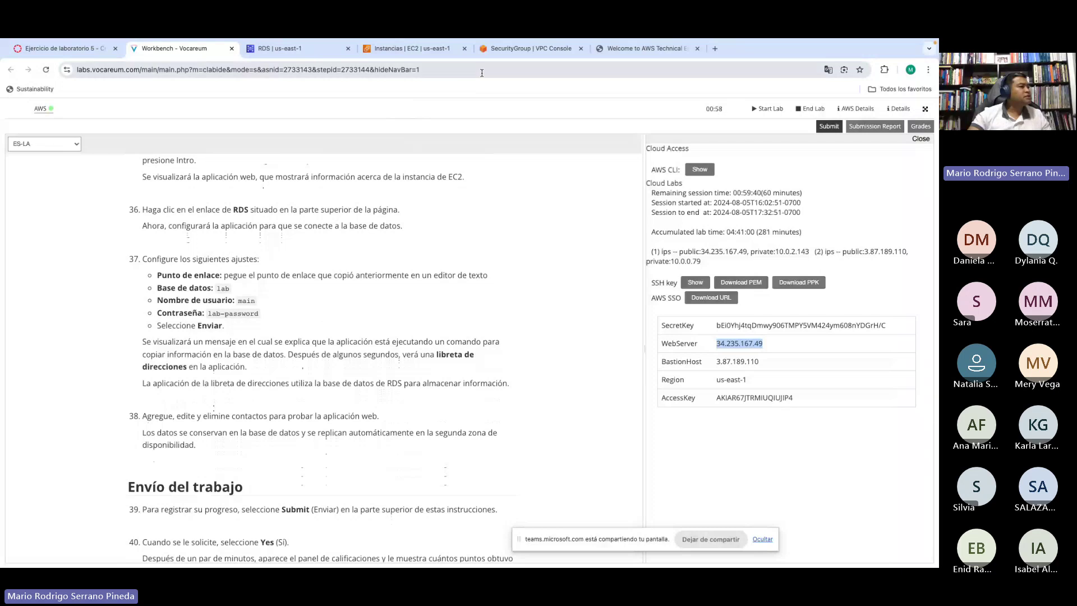
Step: From the web server's page at 34.235.167.49, request the RDS connection page
left_click(646, 49)
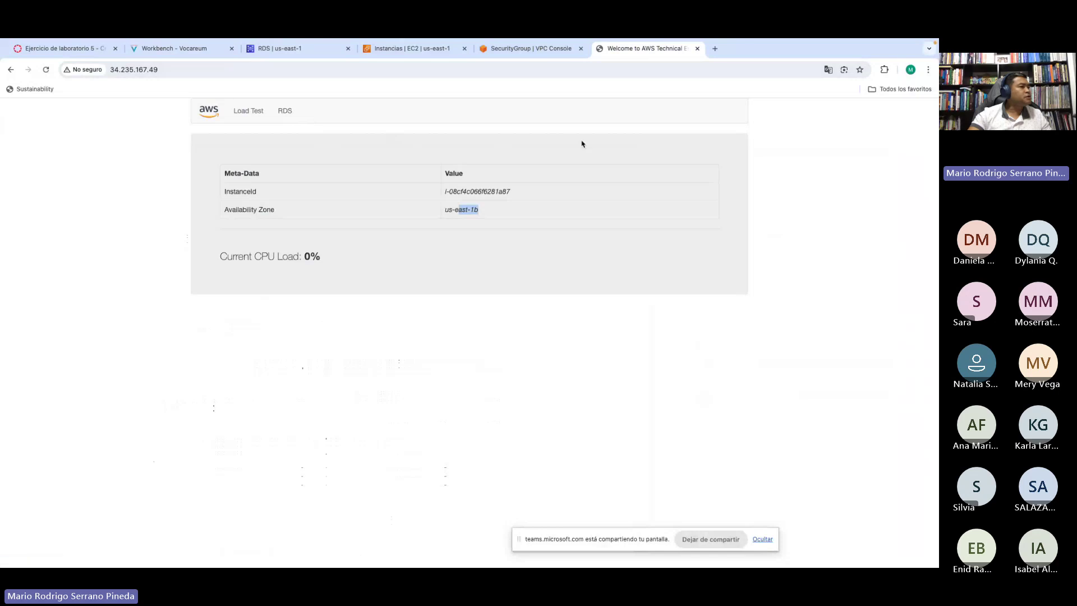
left_click(286, 113)
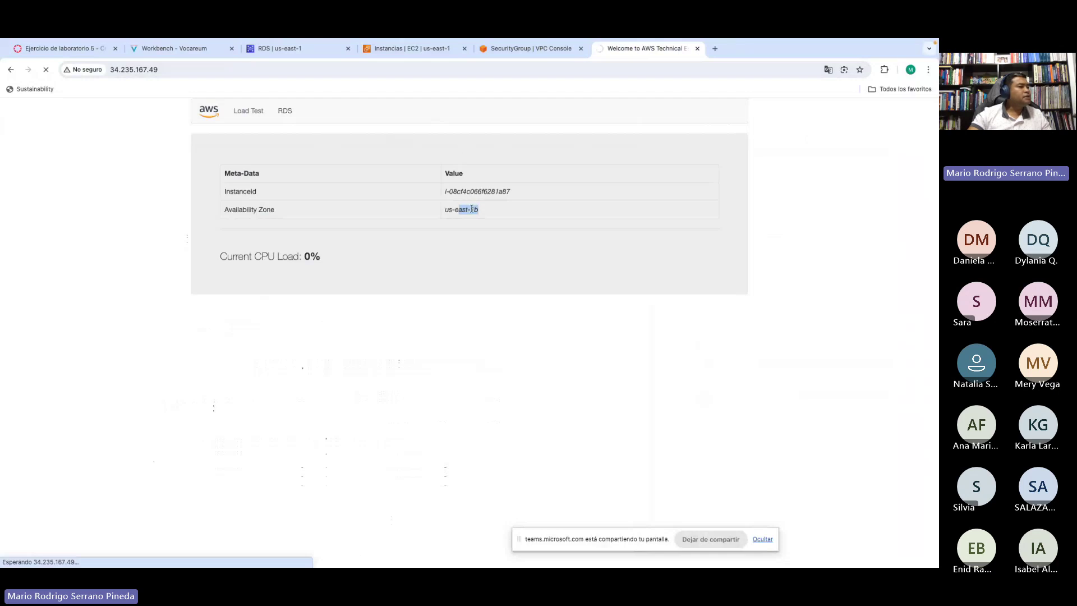
left_click(472, 208)
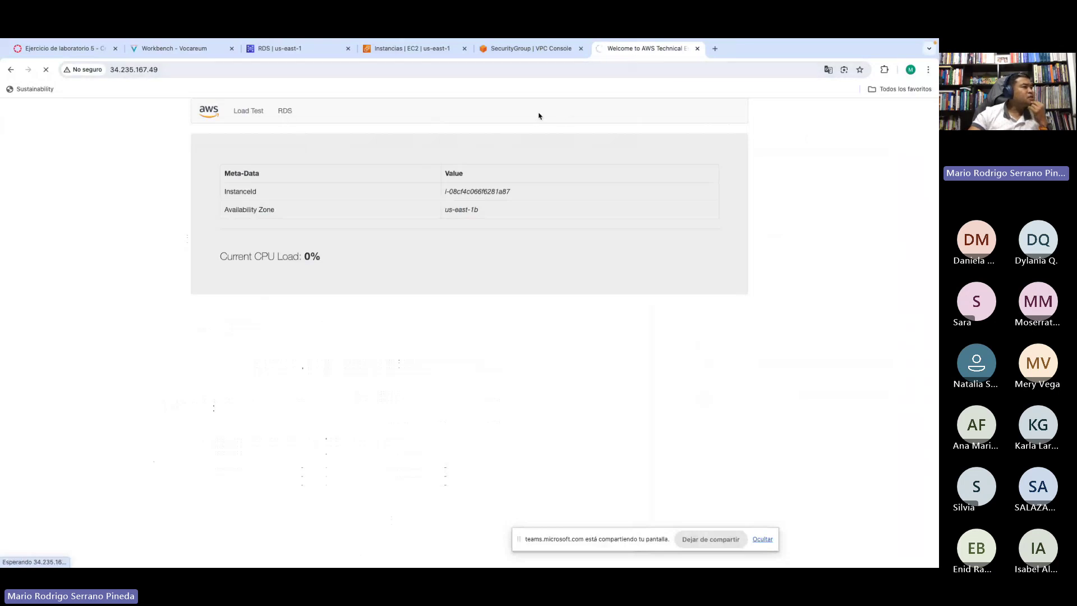
Step: Reload lab-db's details several times, still Modificando, then return to the rds.php form
left_click(291, 52)
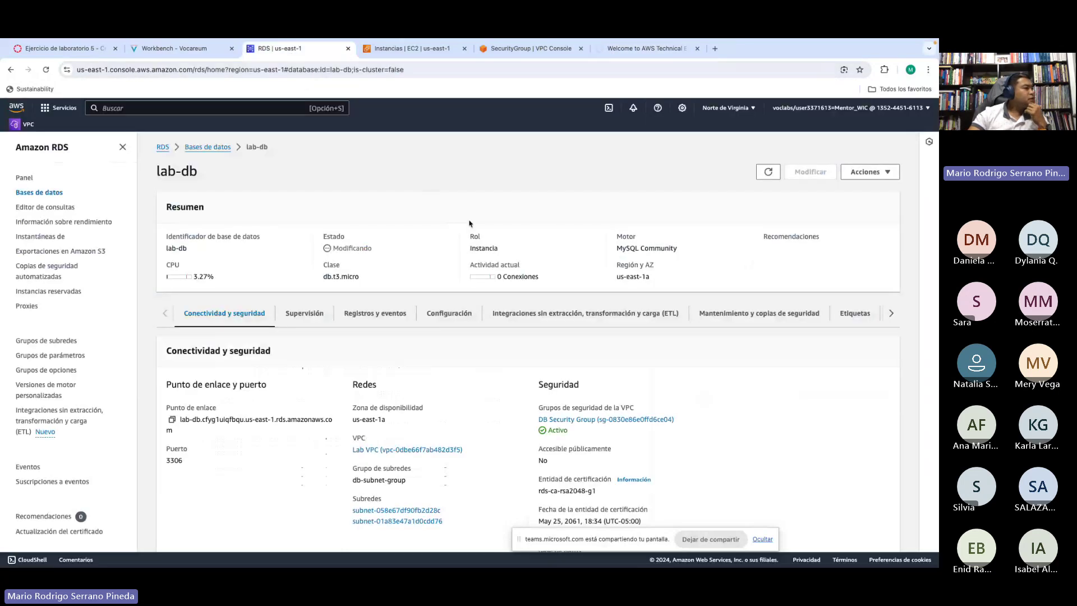
left_click(763, 175)
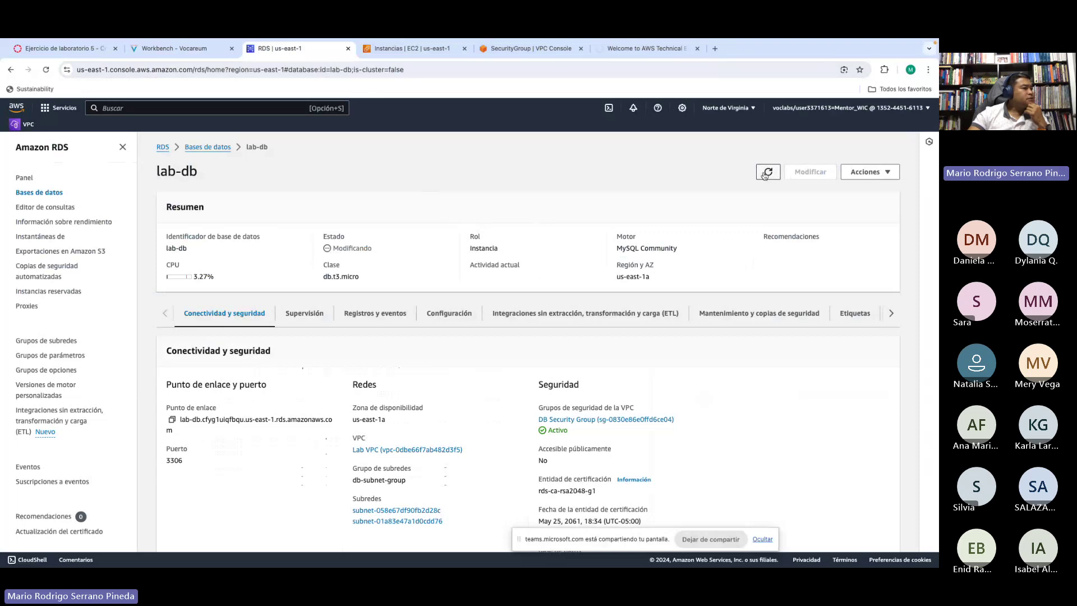
left_click(764, 176)
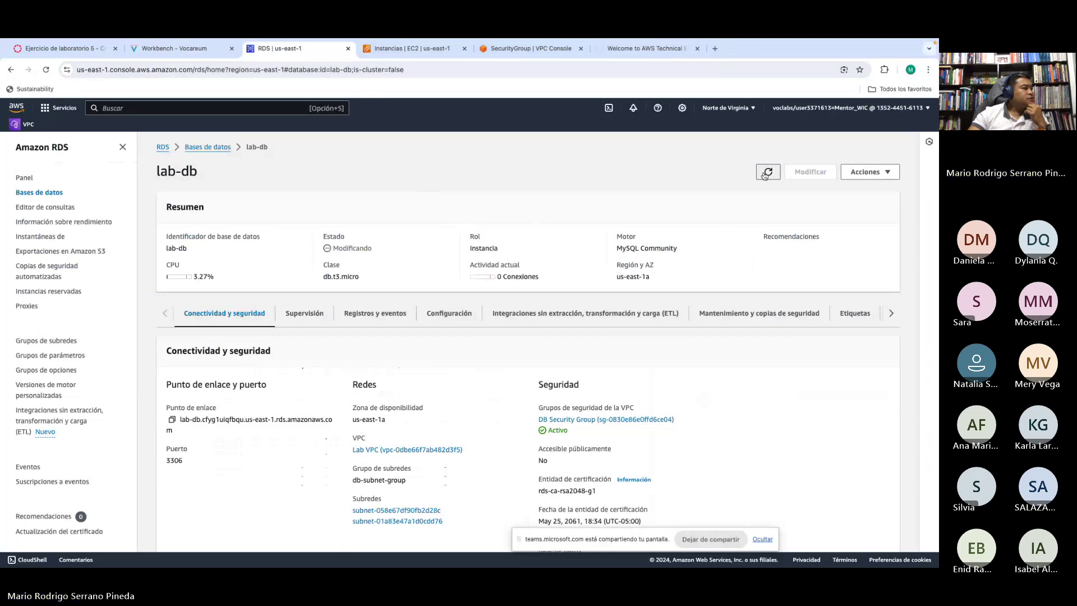
left_click(764, 175)
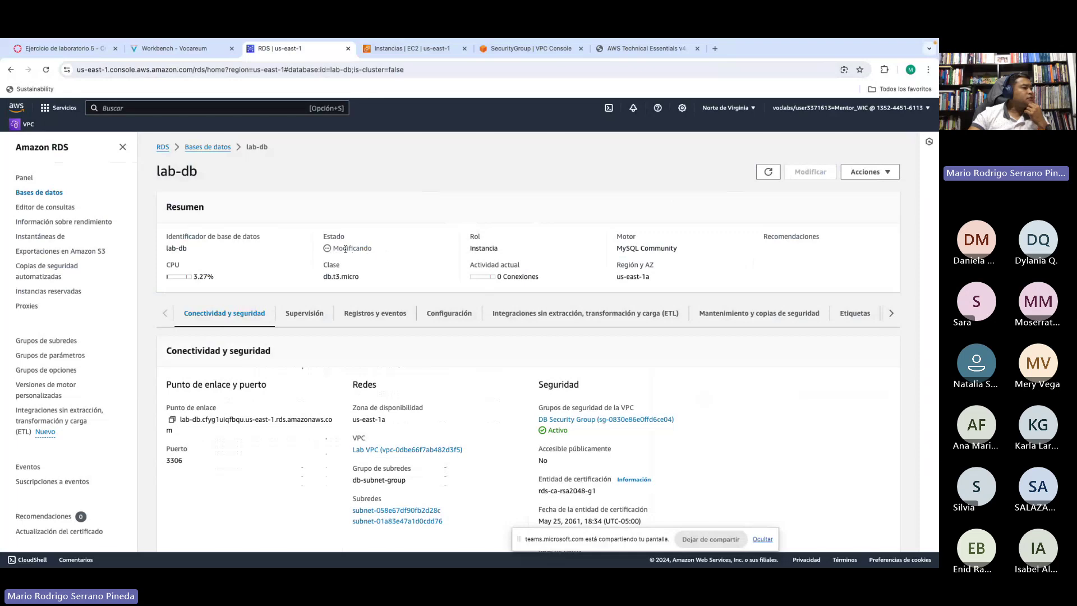
left_click_drag(345, 249, 372, 249)
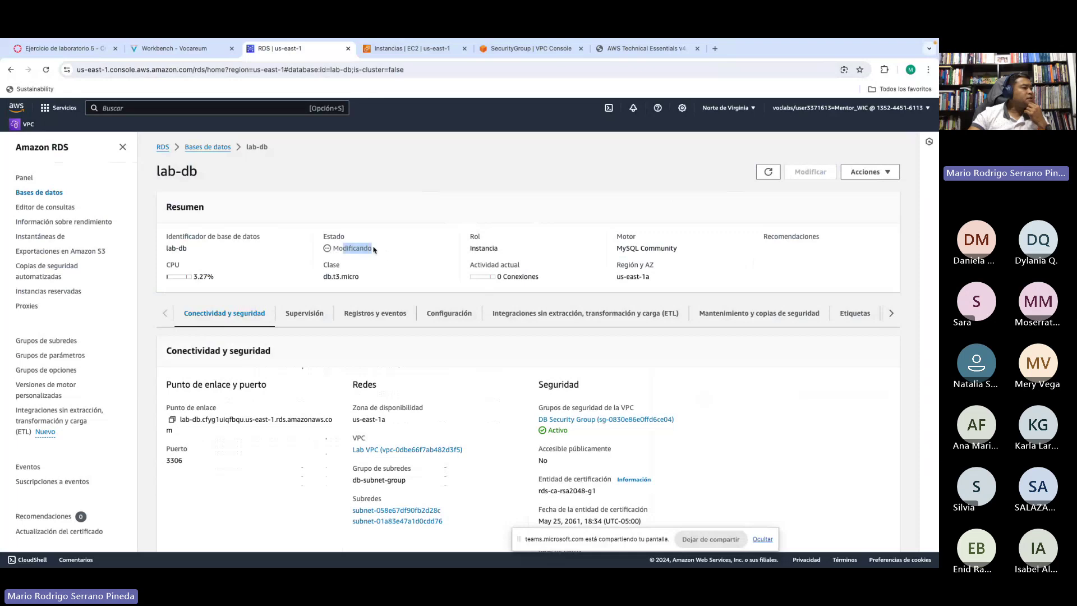
left_click(643, 50)
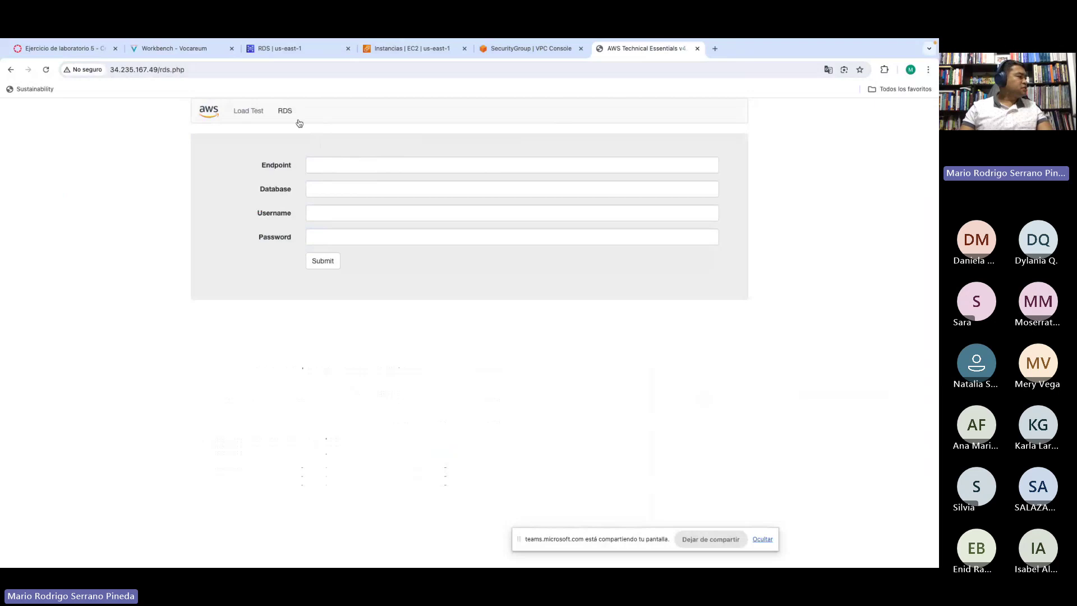
left_click(173, 50)
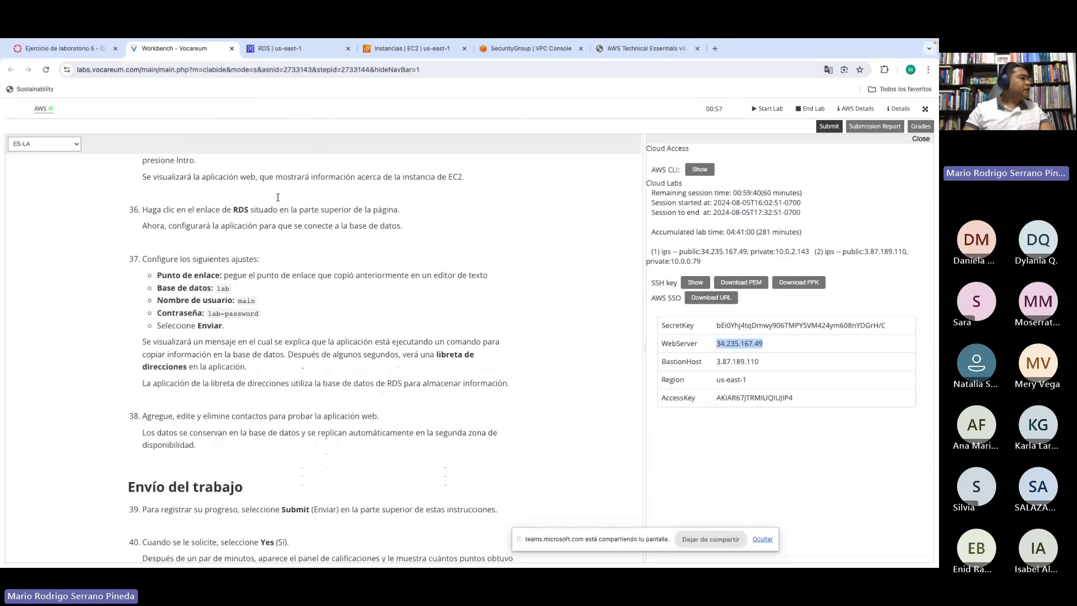
left_click(616, 54)
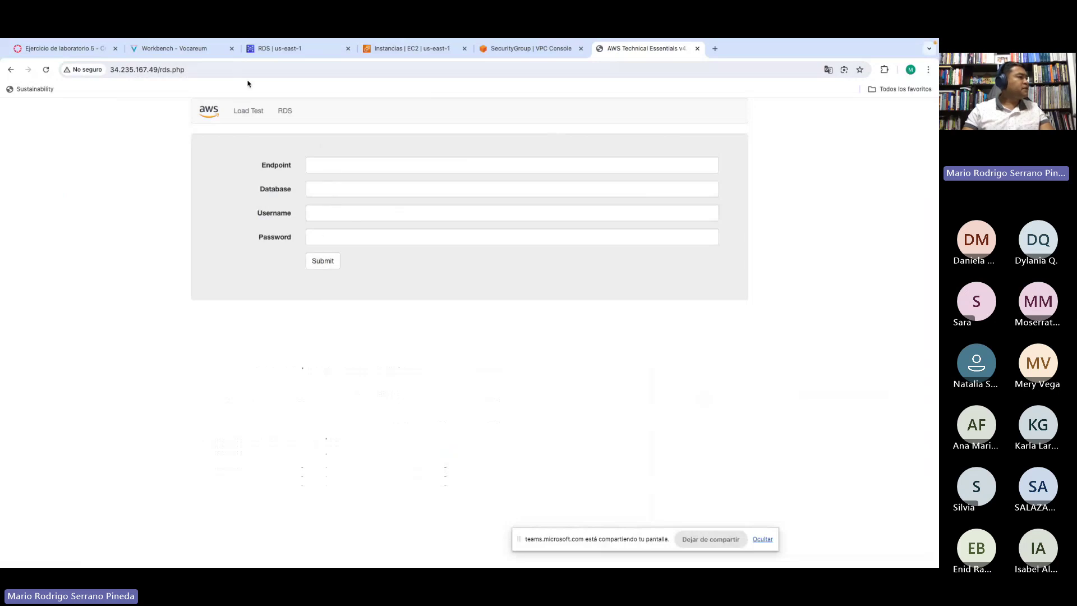
left_click(264, 51)
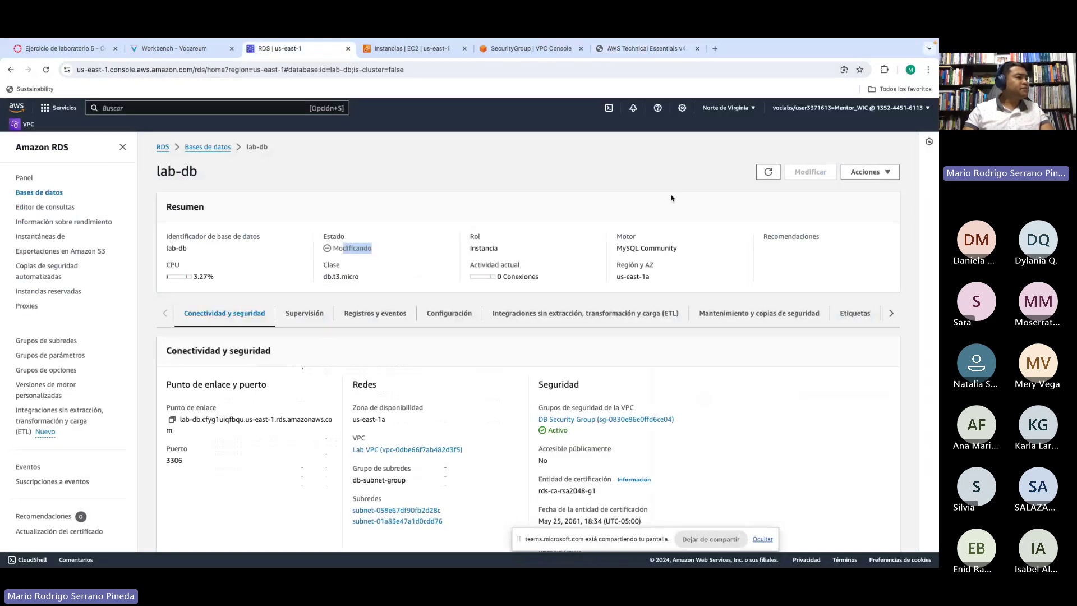
left_click(769, 173)
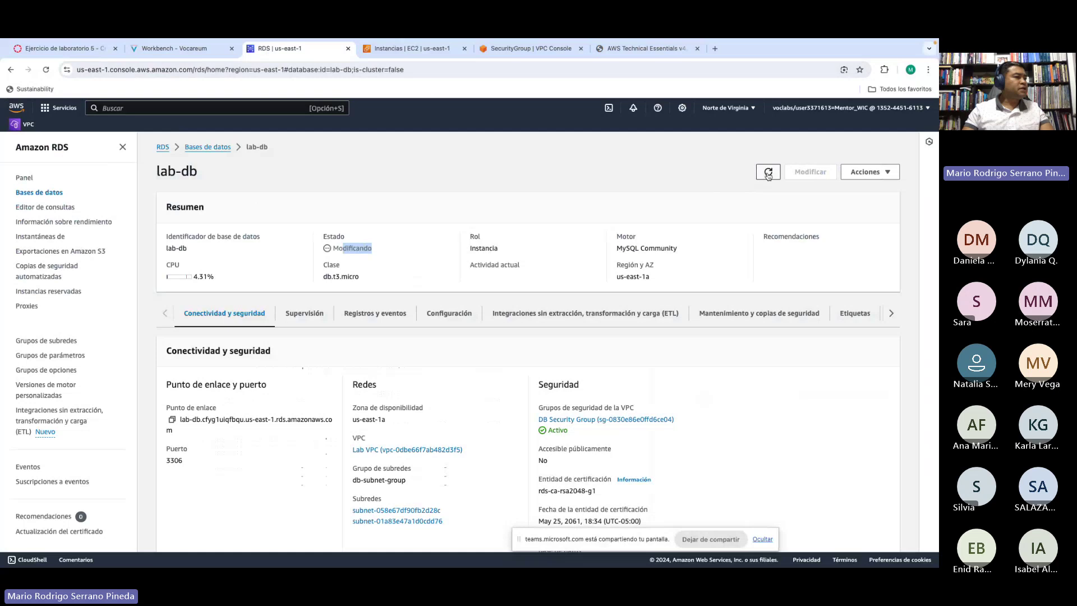
left_click(636, 49)
left_click(327, 166)
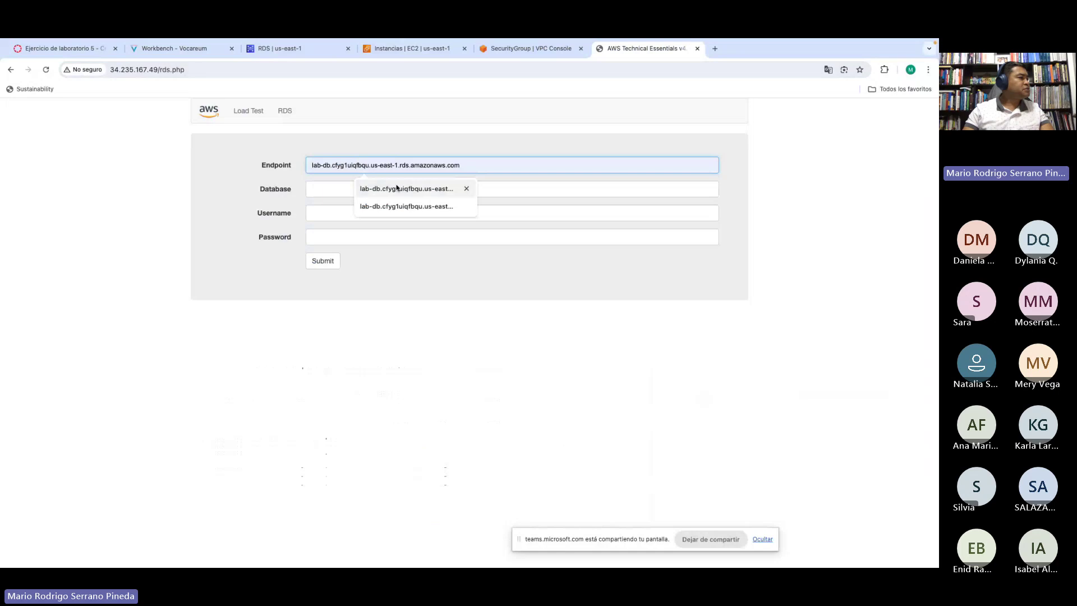
left_click(589, 143)
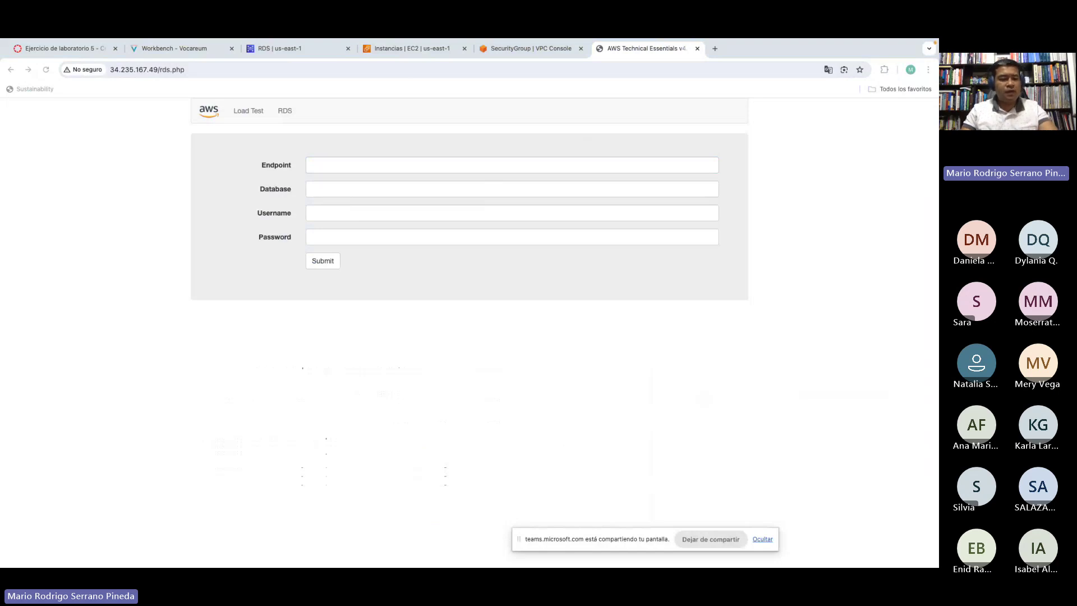
Step: Fill the form with lab-db's endpoint, database lab and username main from saved suggestions
left_click(319, 164)
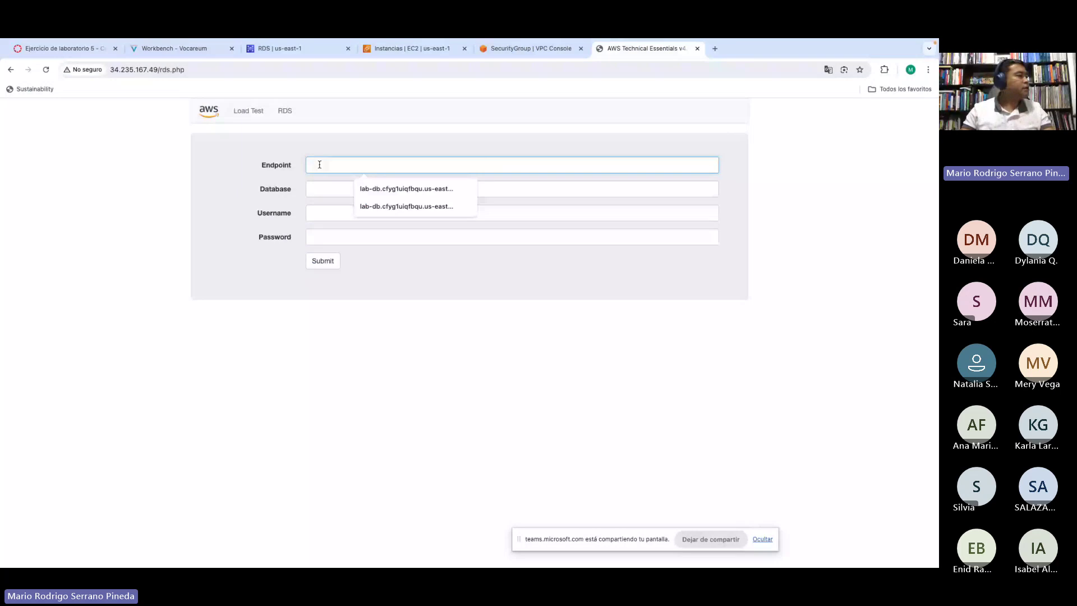
key("Down")
key("Return")
left_click(314, 191)
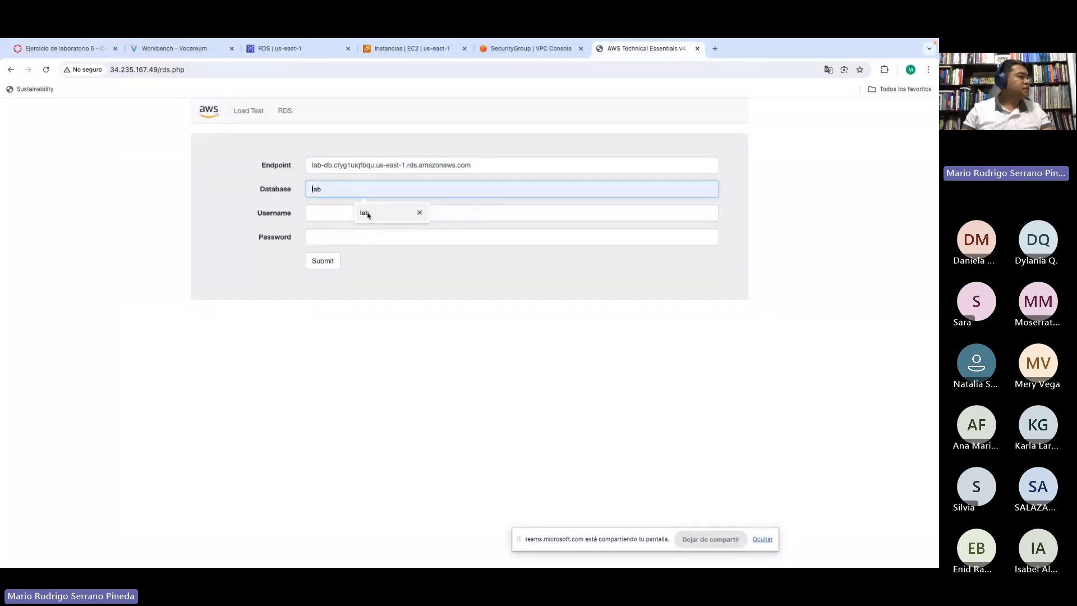
left_click(365, 213)
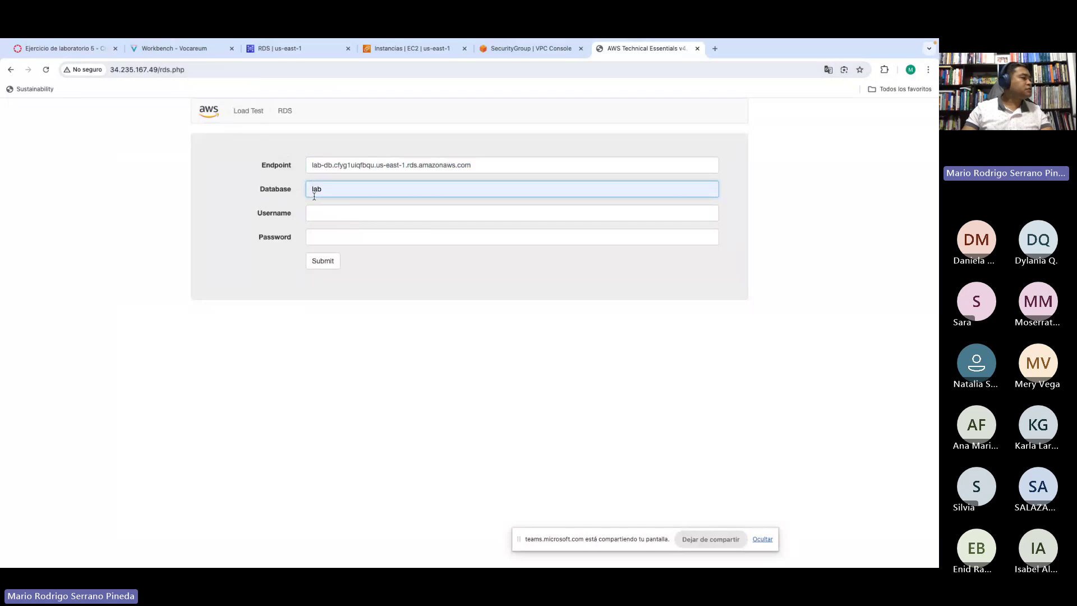
left_click(317, 213)
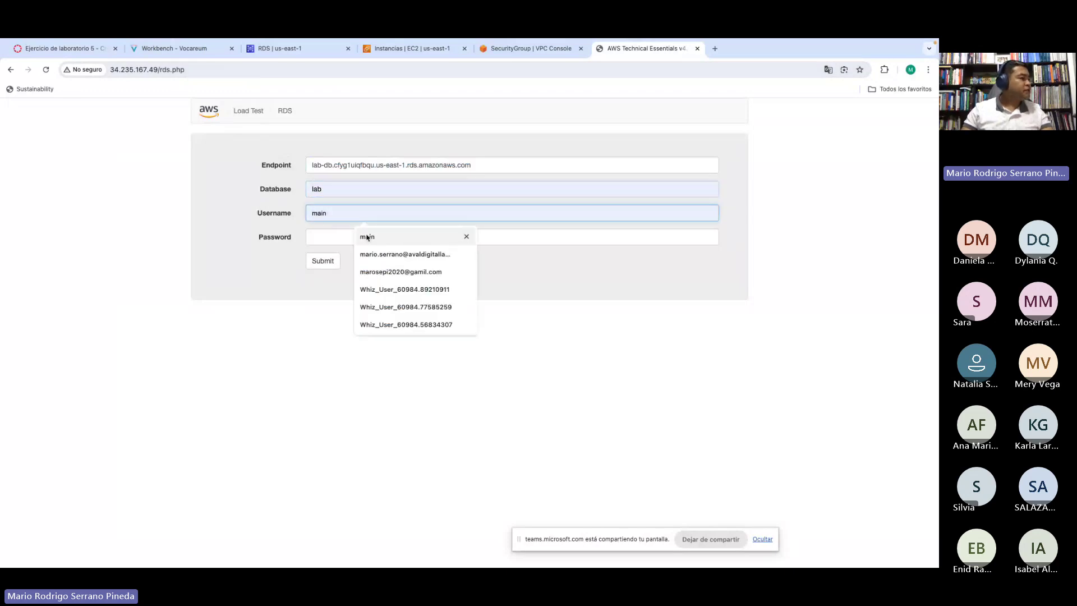
left_click(371, 236)
left_click(322, 236)
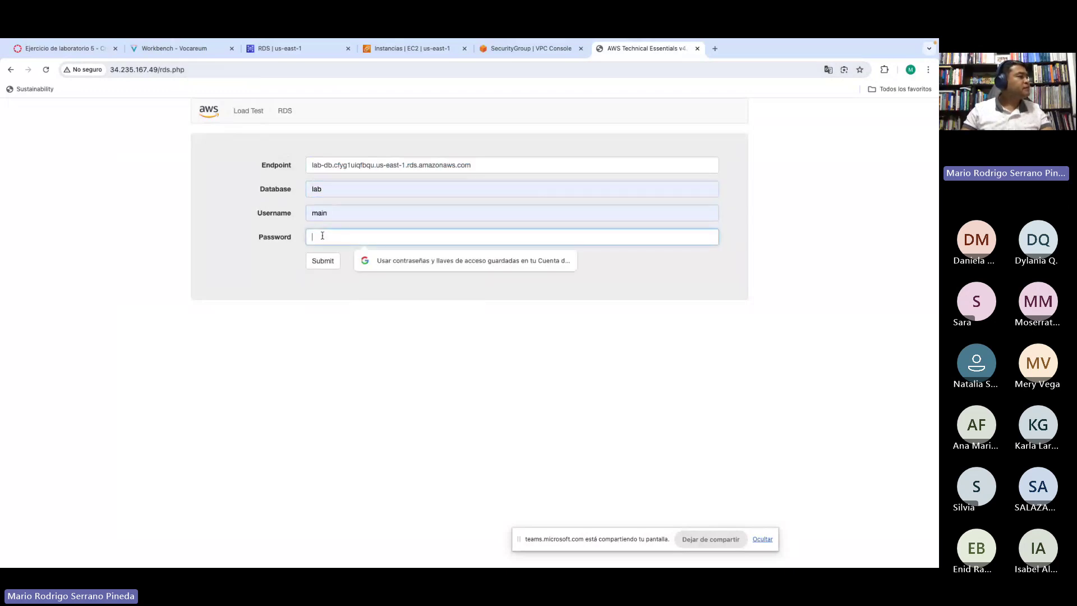
Step: Copy the database password from the lab instructions and paste it into Password
left_click(168, 50)
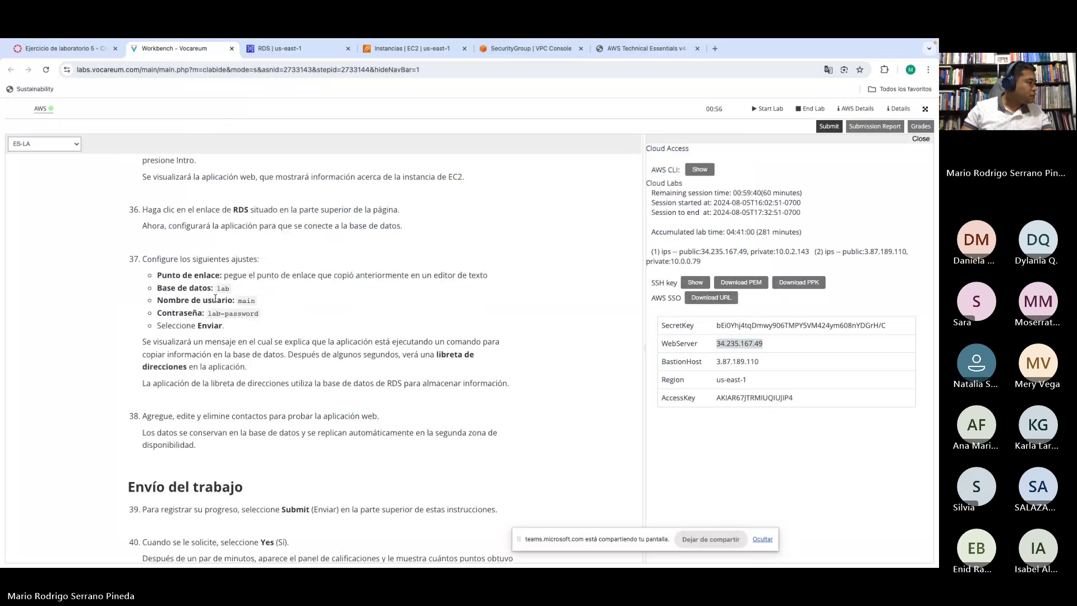
left_click_drag(209, 313, 257, 313)
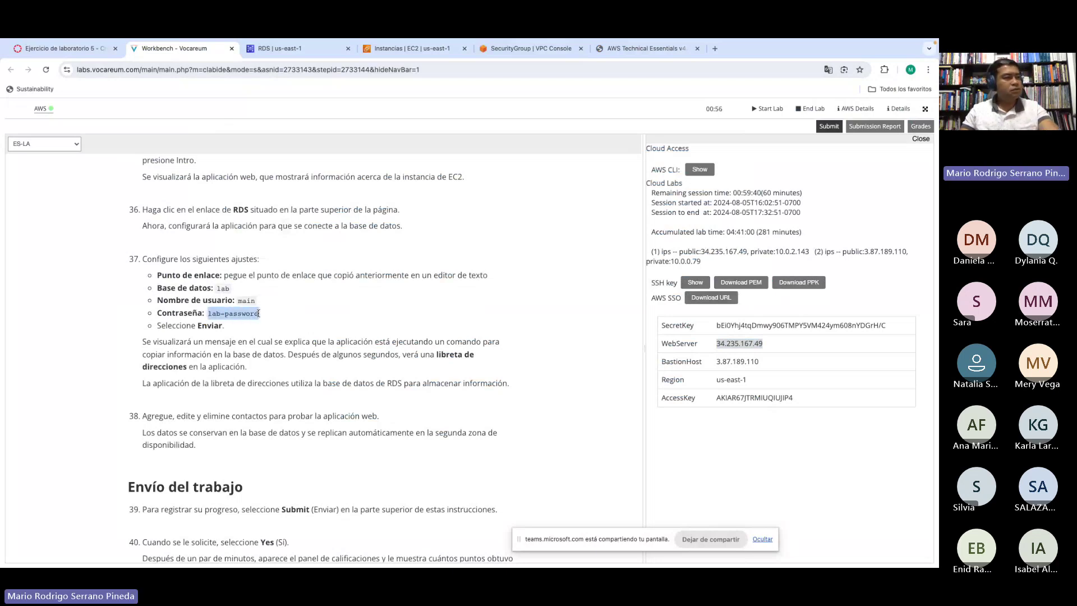
left_click(645, 48)
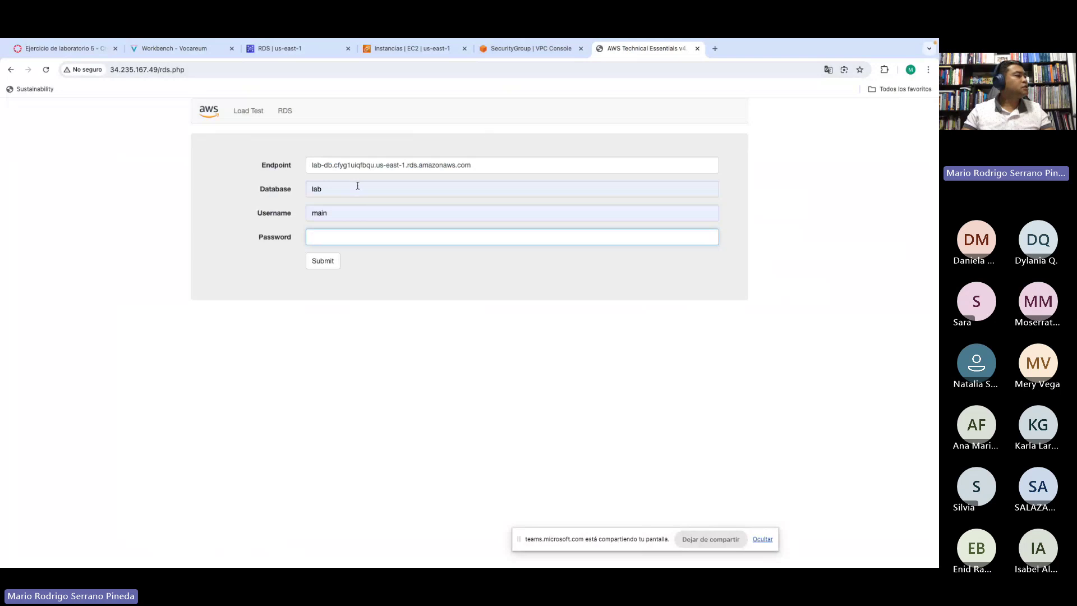
left_click(314, 236)
key("ctrl+v")
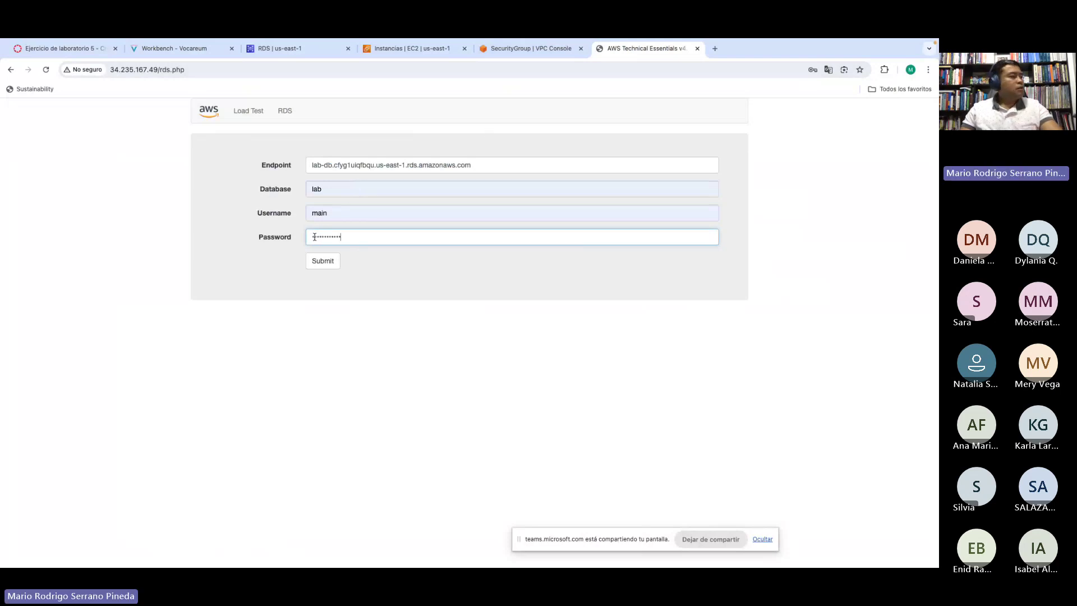
left_click(456, 275)
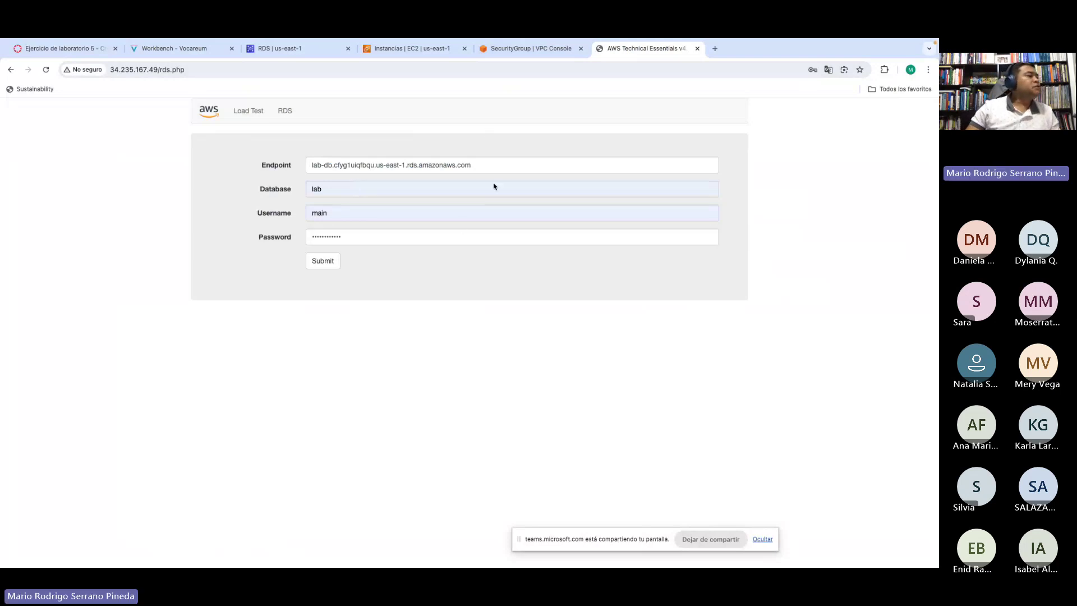
left_click(286, 49)
left_click_drag(334, 248, 369, 250)
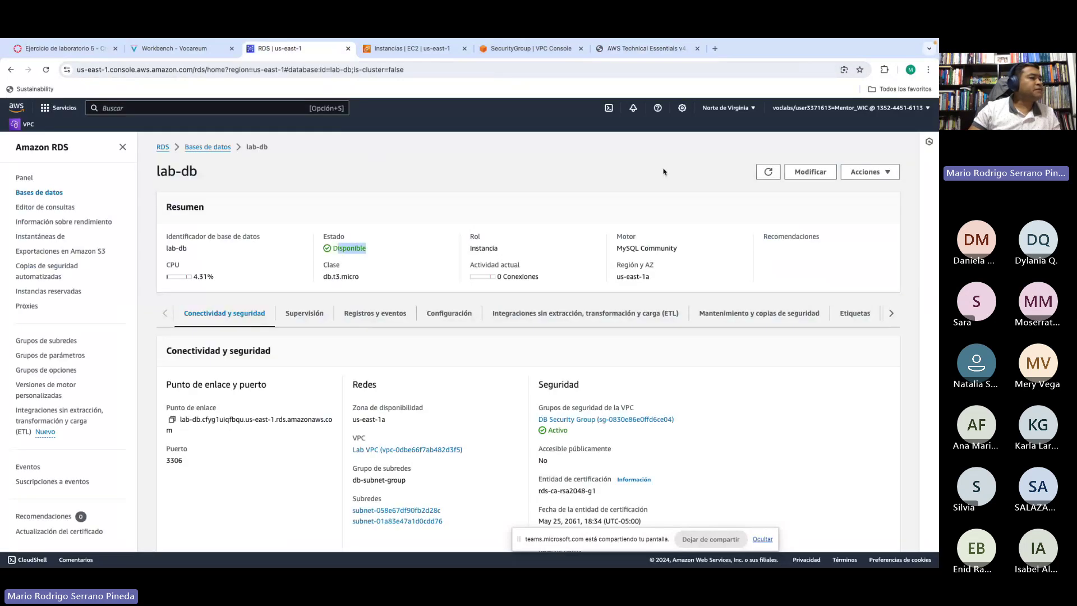
left_click(769, 173)
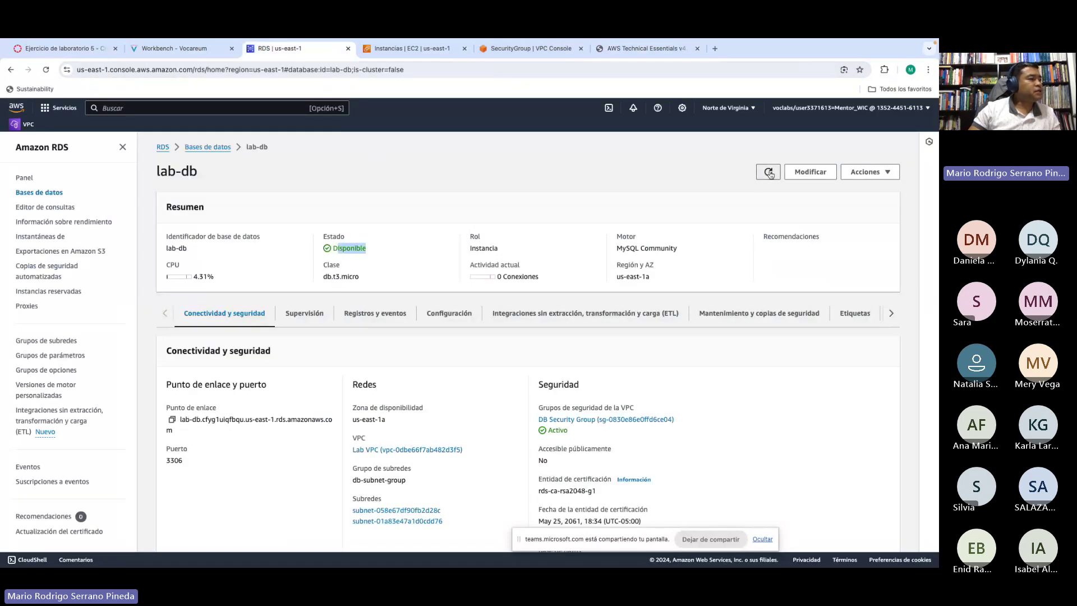
left_click(770, 174)
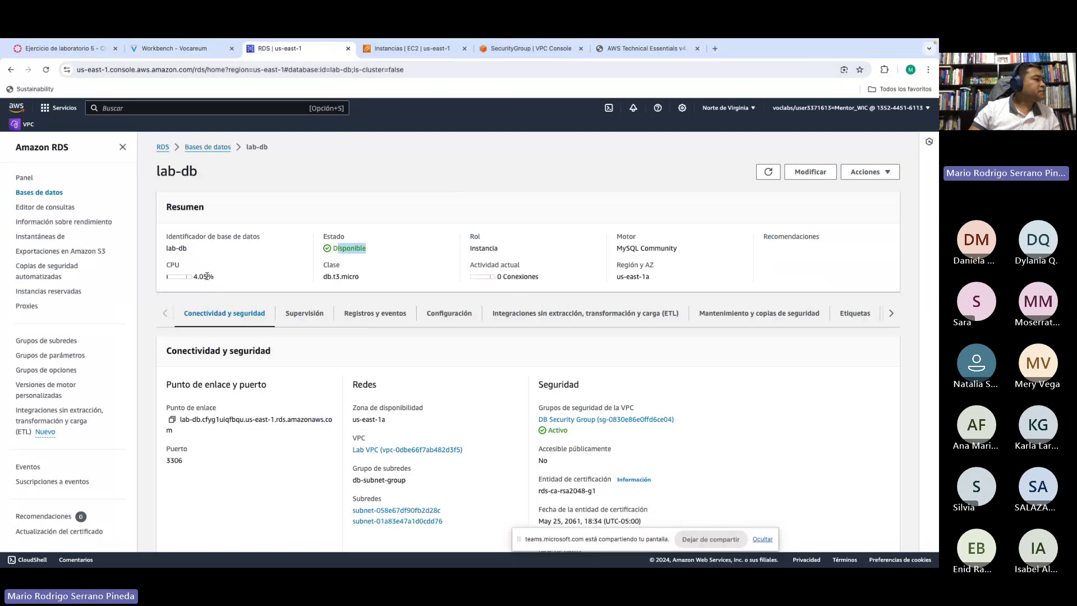
left_click(628, 49)
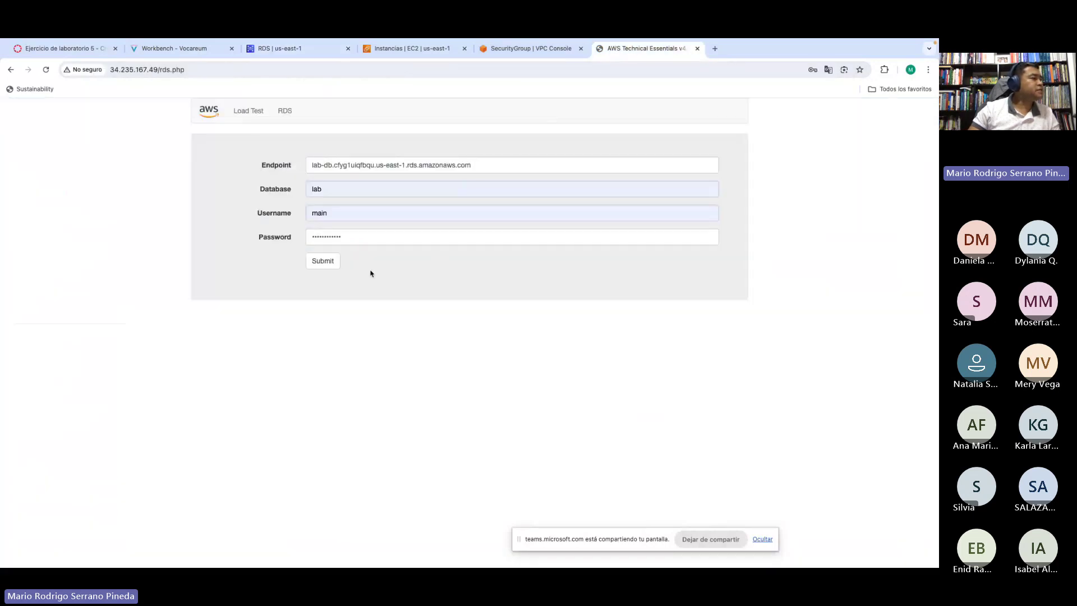
Step: Submit the lab-db connection settings and dismiss the browser's password prompts
left_click(323, 262)
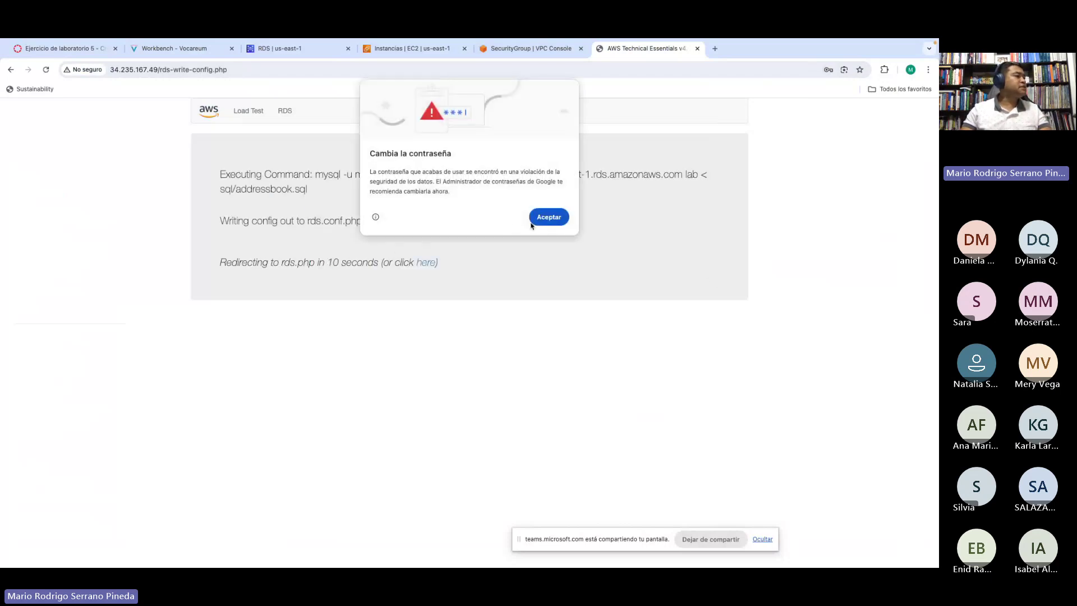
left_click(547, 218)
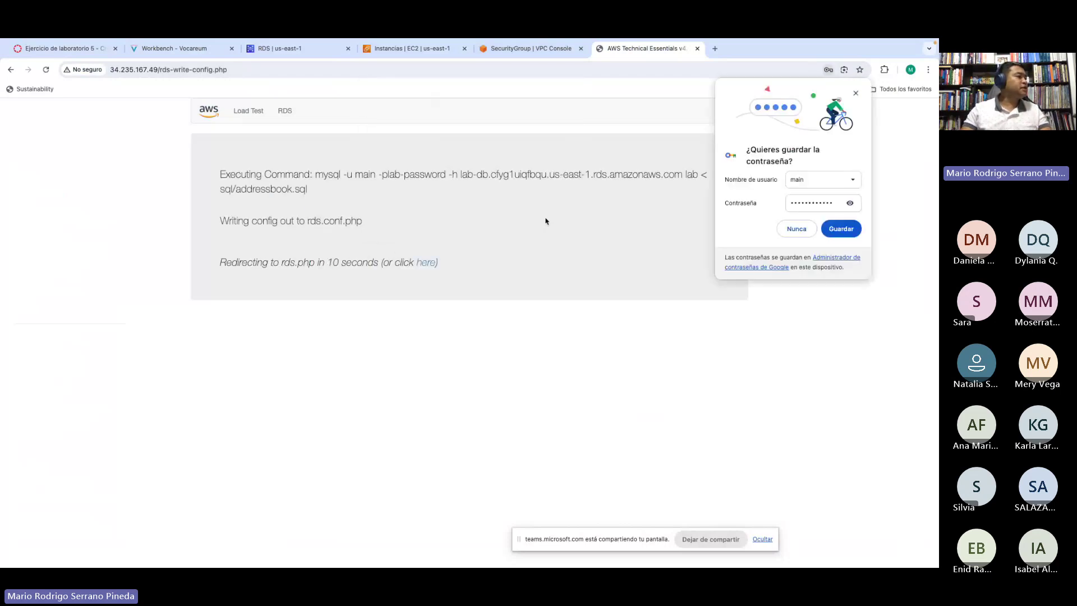
left_click(798, 229)
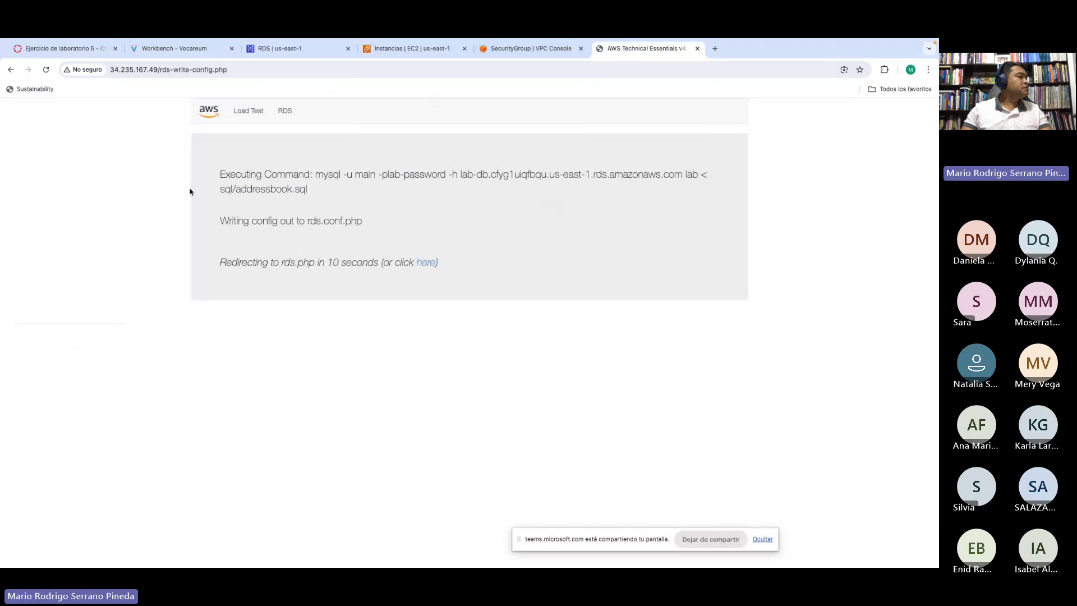
left_click_drag(225, 188, 289, 191)
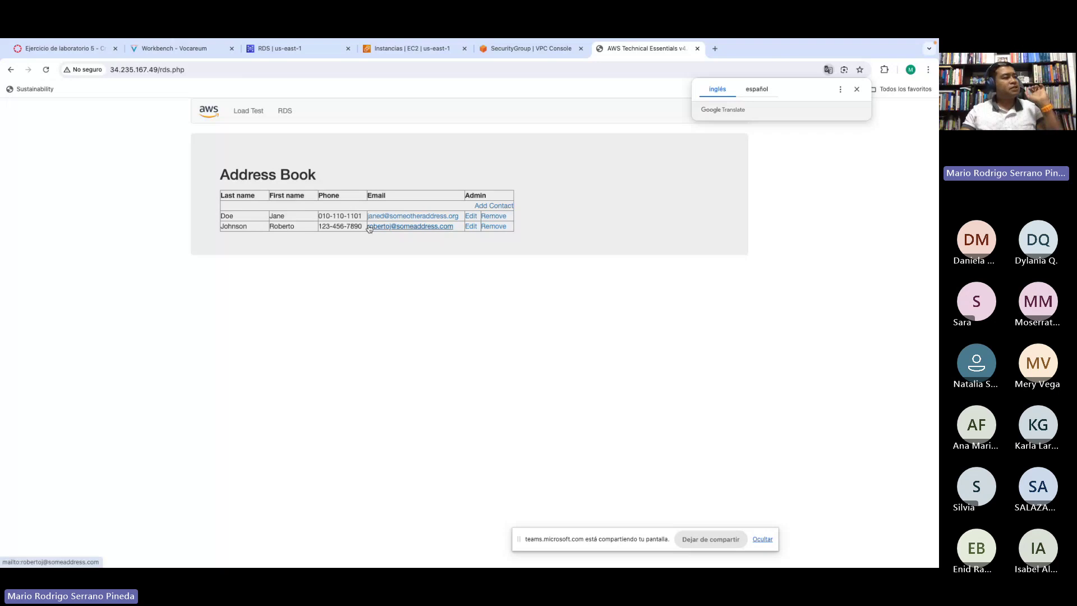
Step: Add a contact with last name, first name, phone number and e-mail, and submit it with Enviar
left_click(859, 90)
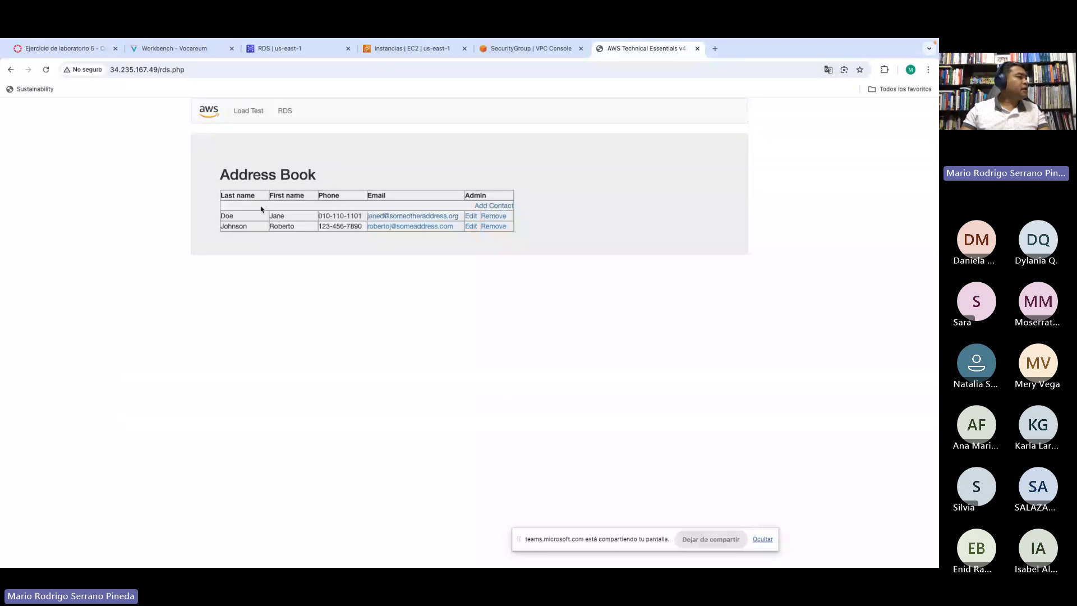
left_click(499, 208)
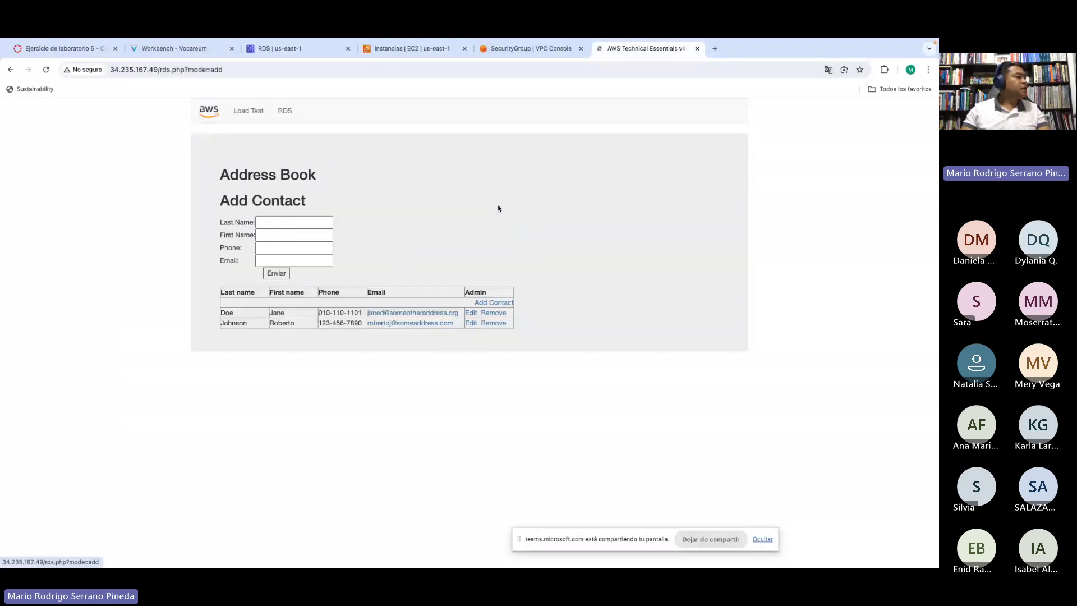
left_click(284, 225)
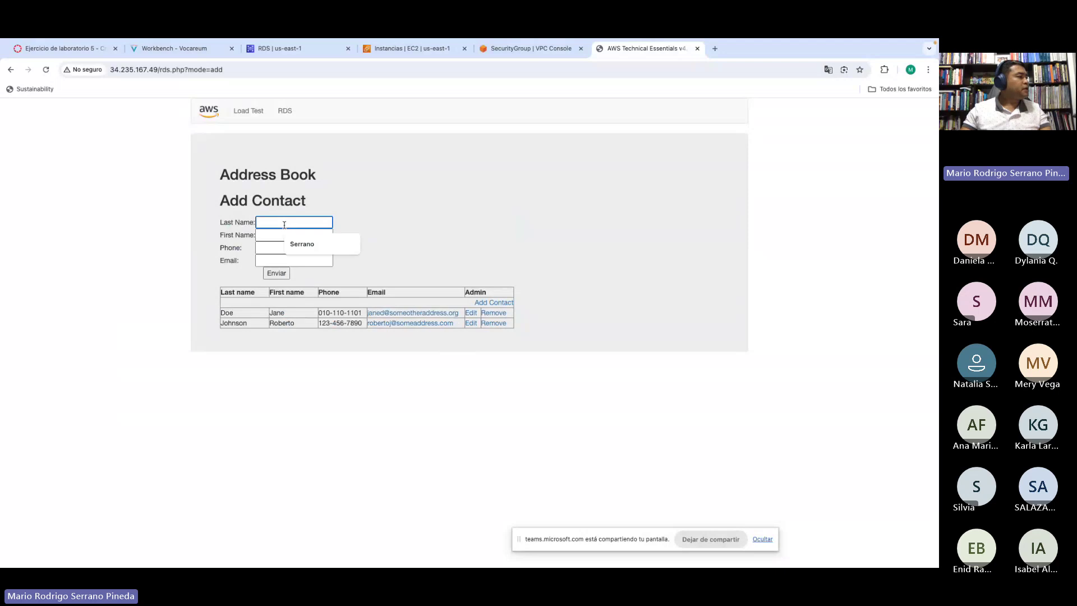
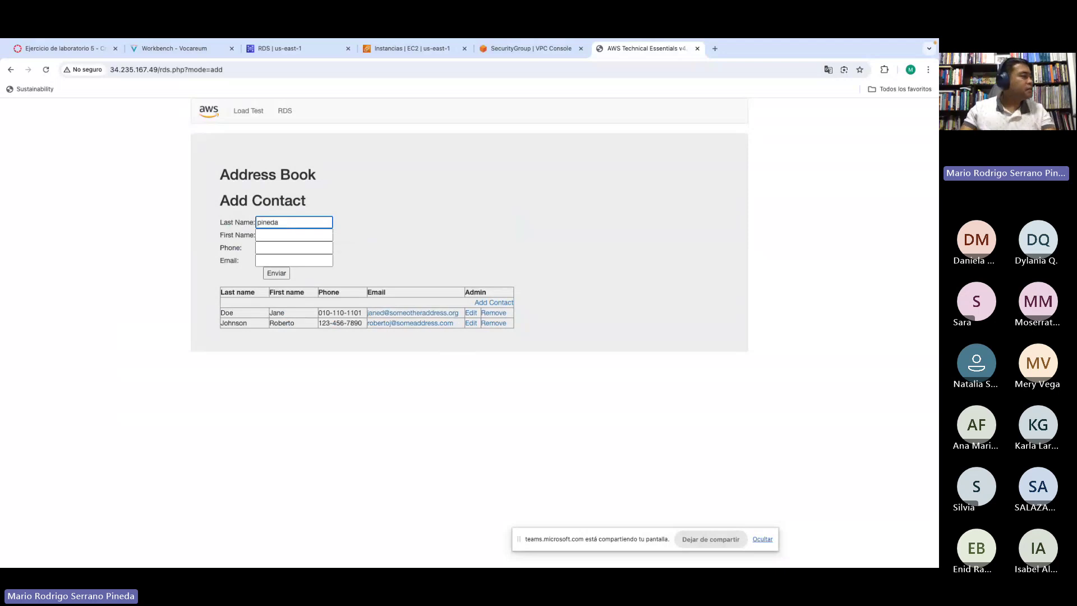
left_click(288, 235)
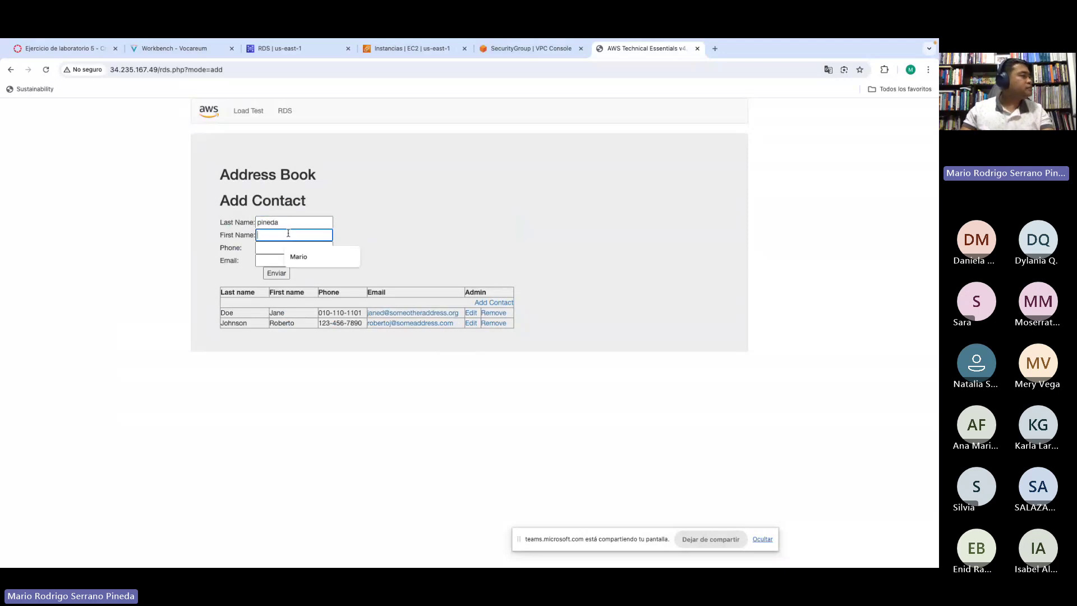
left_click(298, 259)
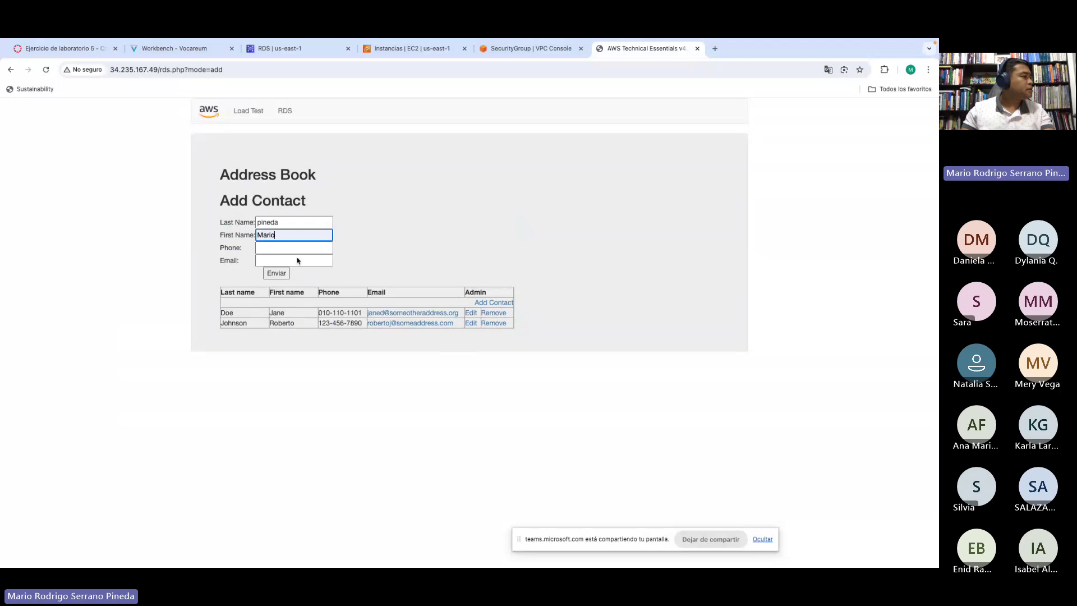
left_click(265, 248)
type("2")
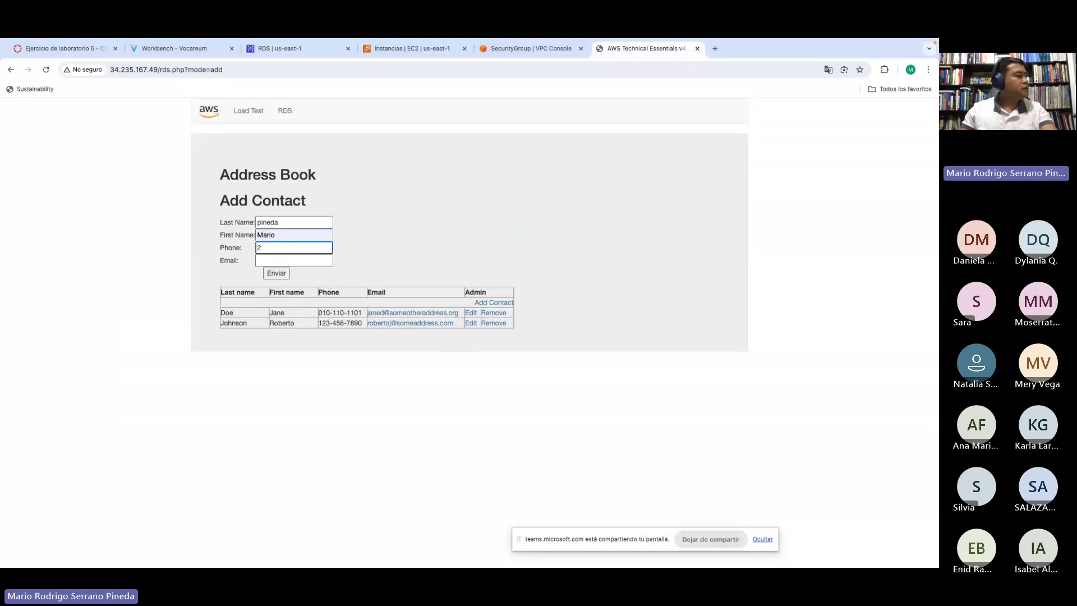
type("133455")
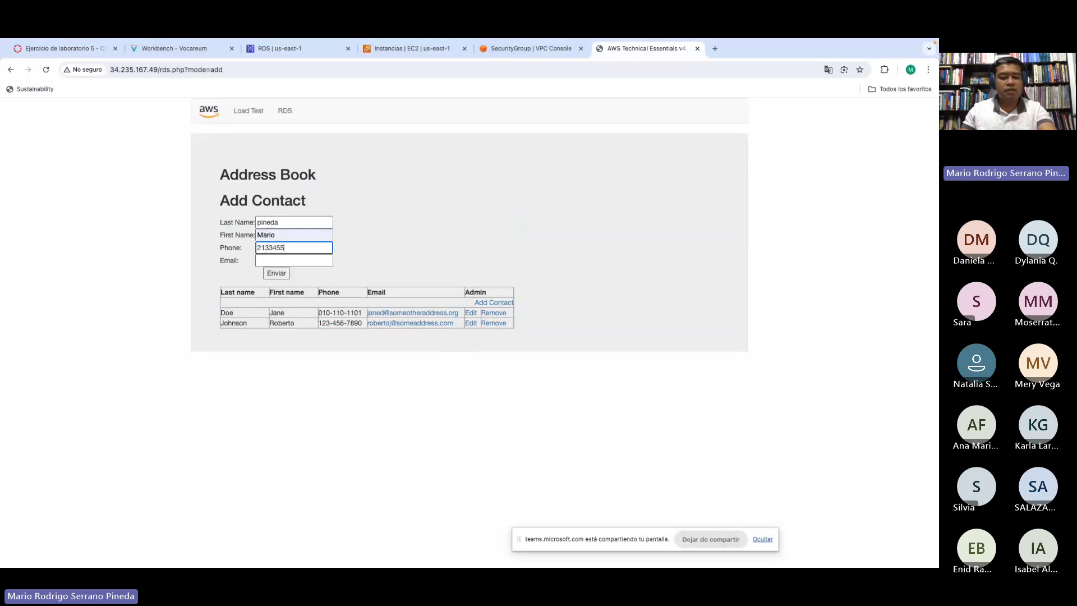
type("6")
left_click(277, 260)
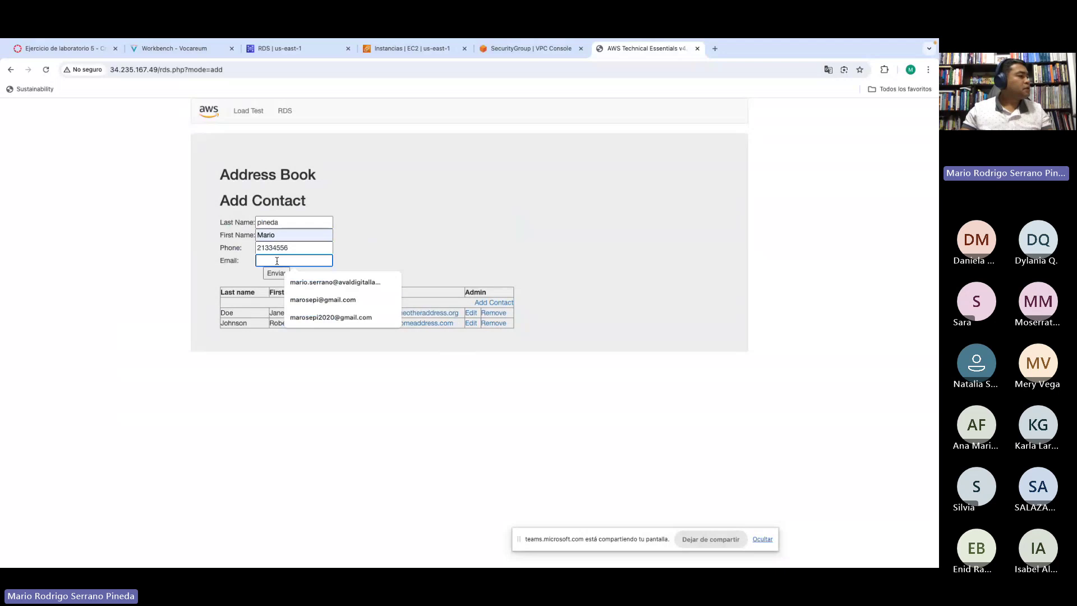
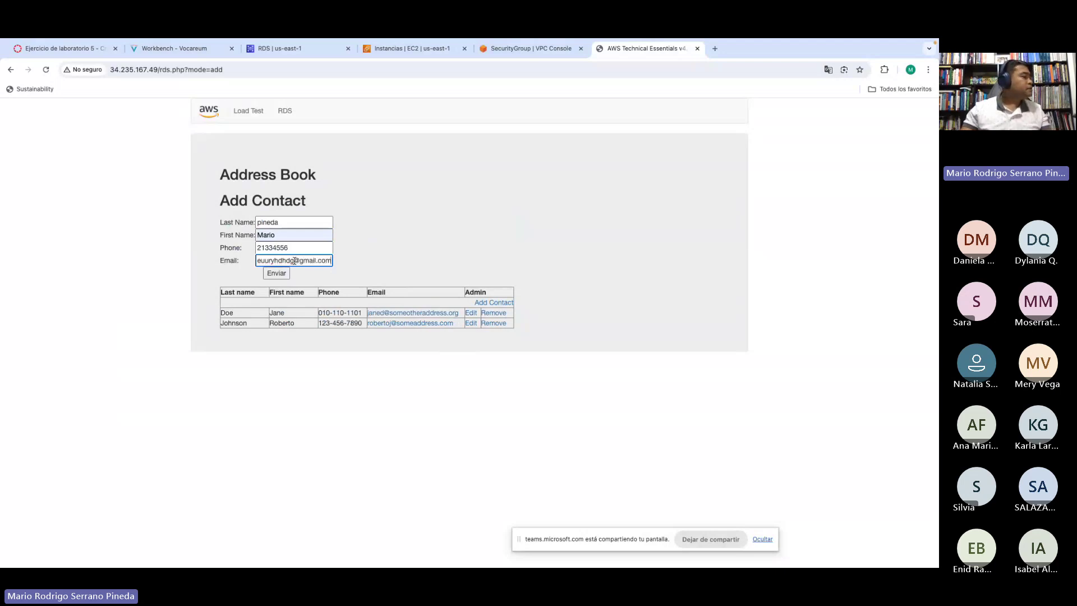
left_click(278, 274)
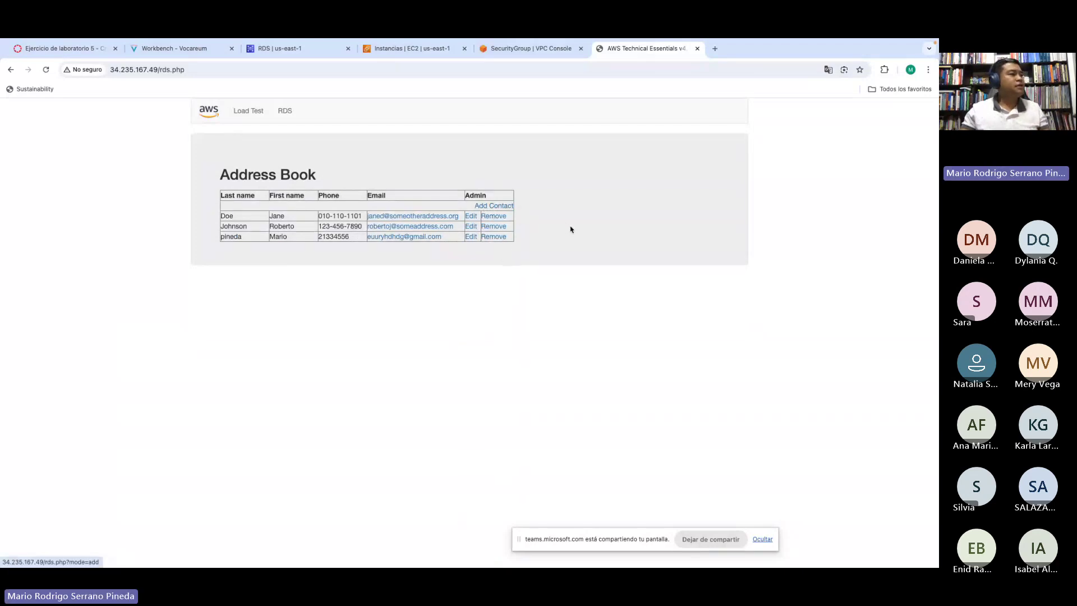
Step: Review lab steps 37–38 on RDS storage, contact testing and replication, then return to the Address Book
left_click(183, 49)
scroll(188, 272, "down", 5)
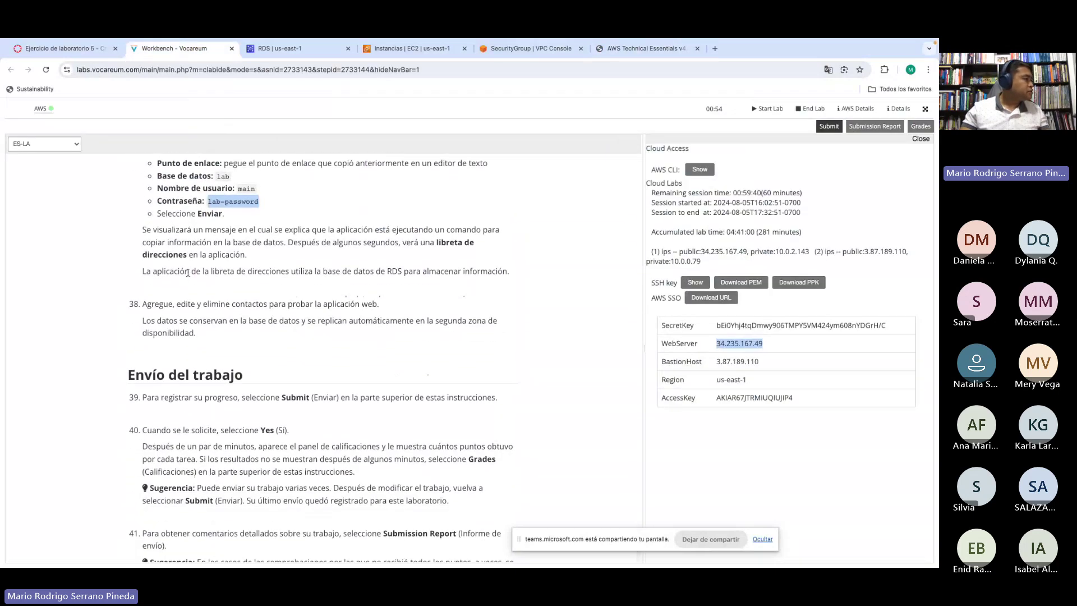
left_click_drag(188, 273, 382, 275)
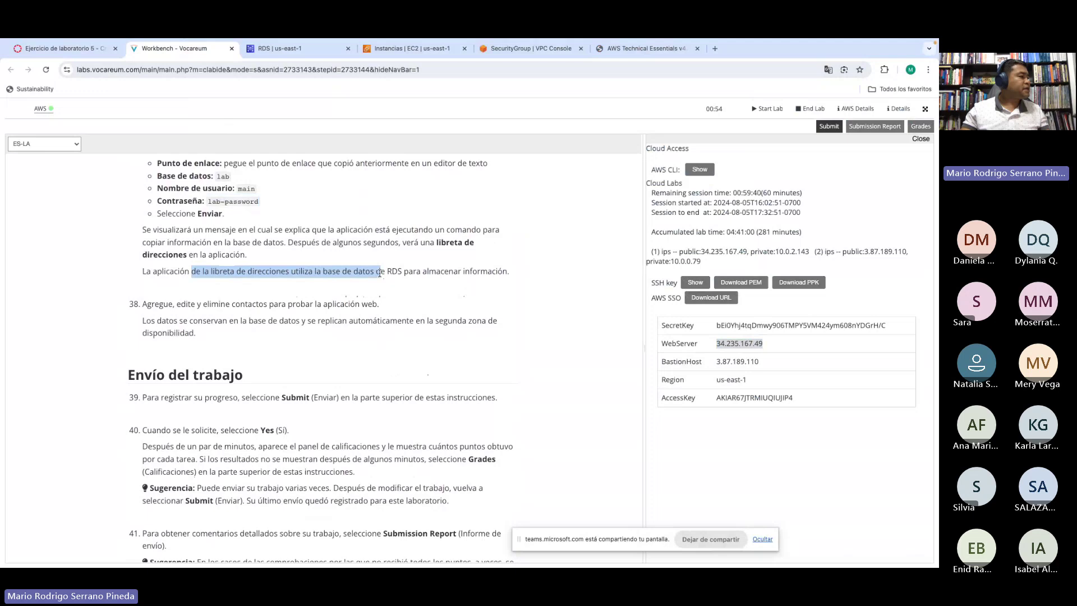
left_click_drag(417, 273, 458, 273)
left_click_drag(155, 304, 362, 304)
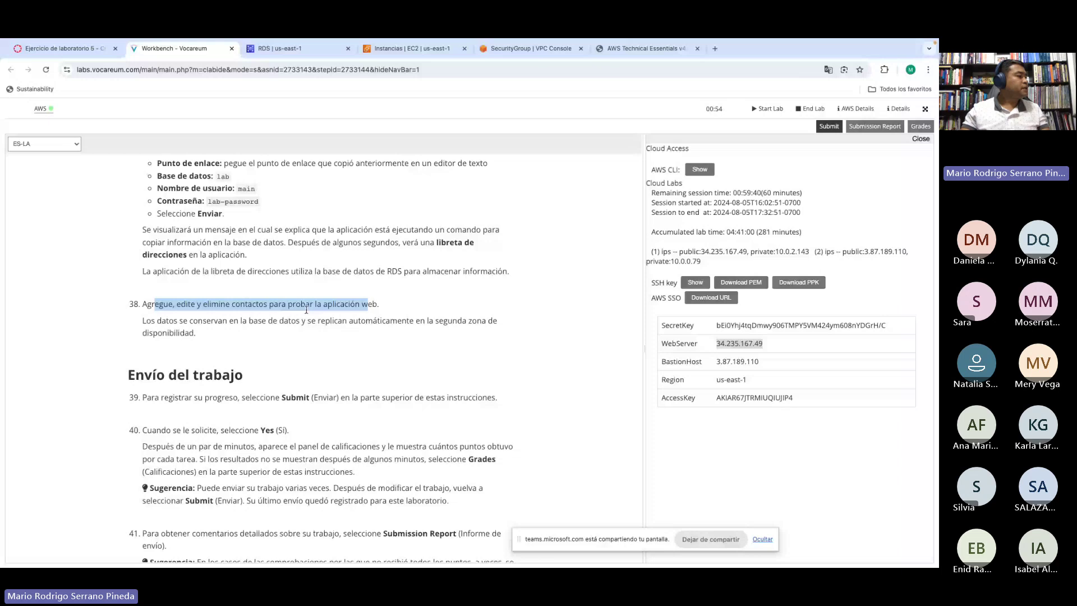
left_click(273, 322)
left_click_drag(179, 321, 330, 320)
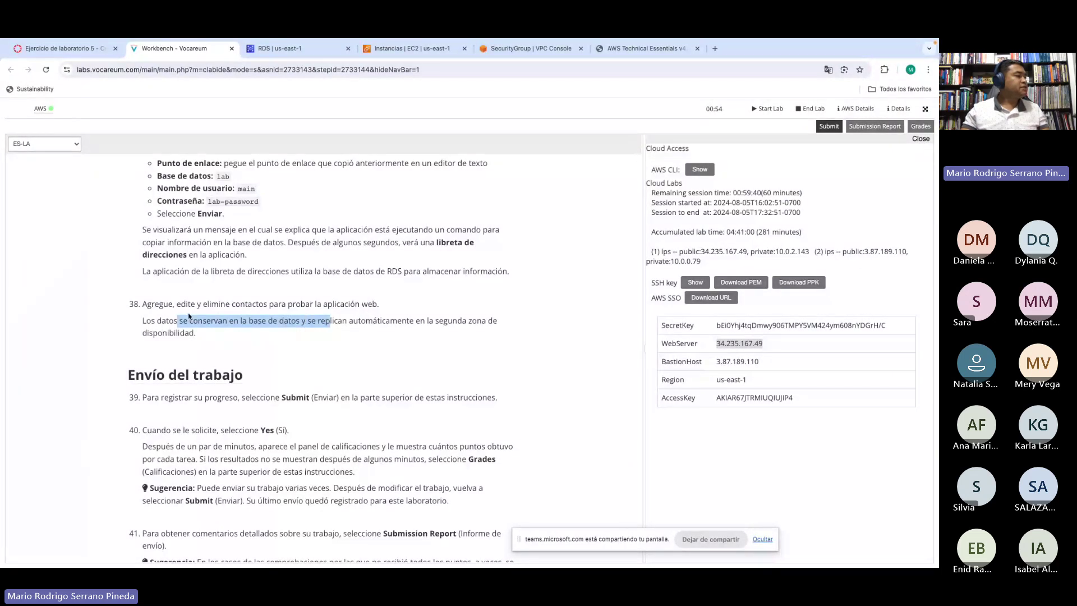
left_click(212, 321)
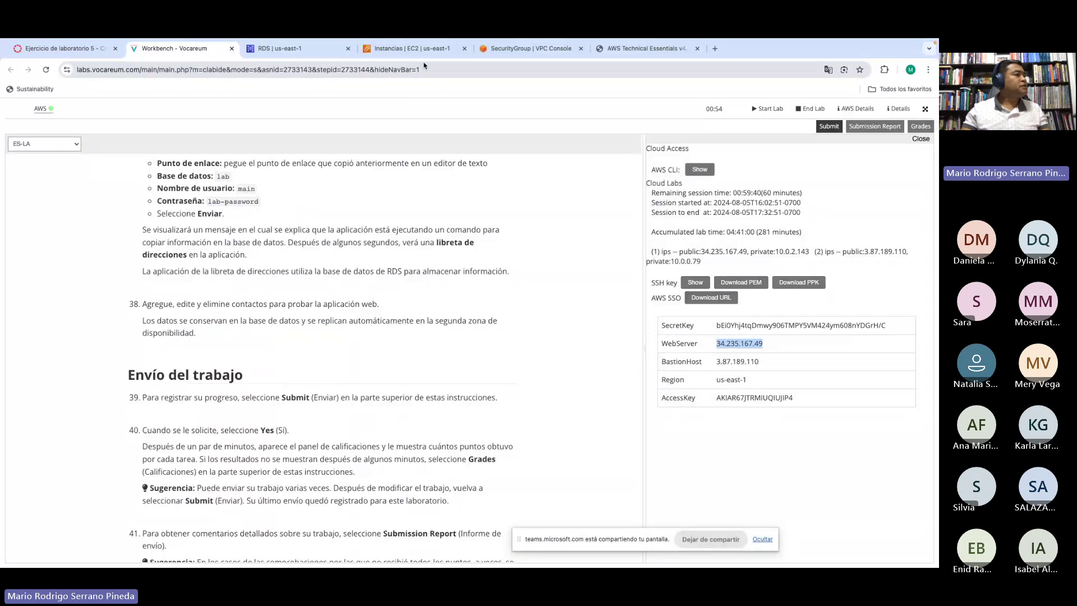
left_click(642, 50)
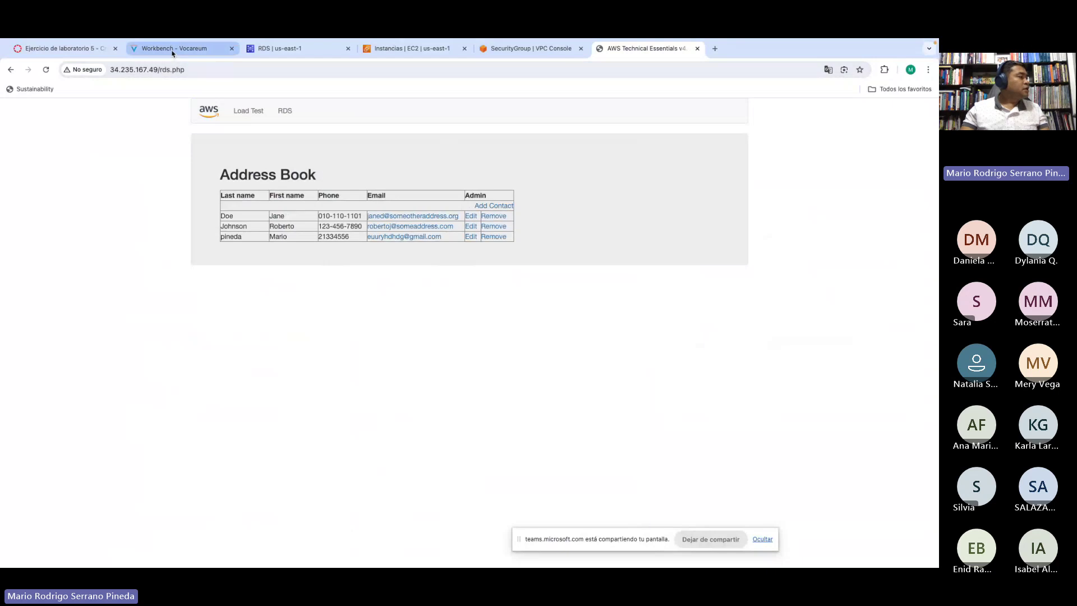
left_click(278, 50)
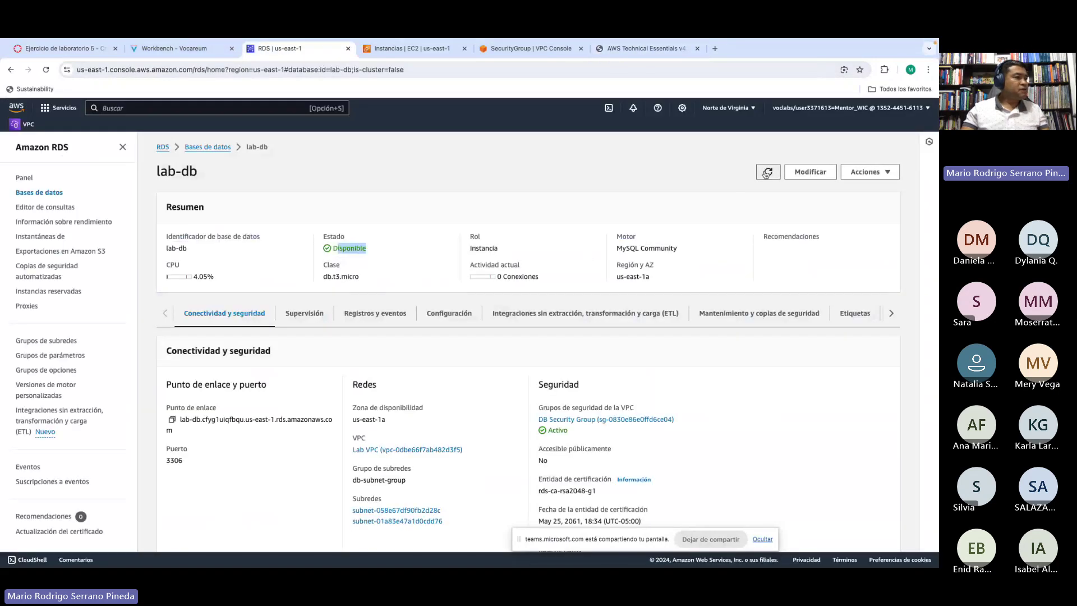
left_click(506, 50)
left_click(412, 48)
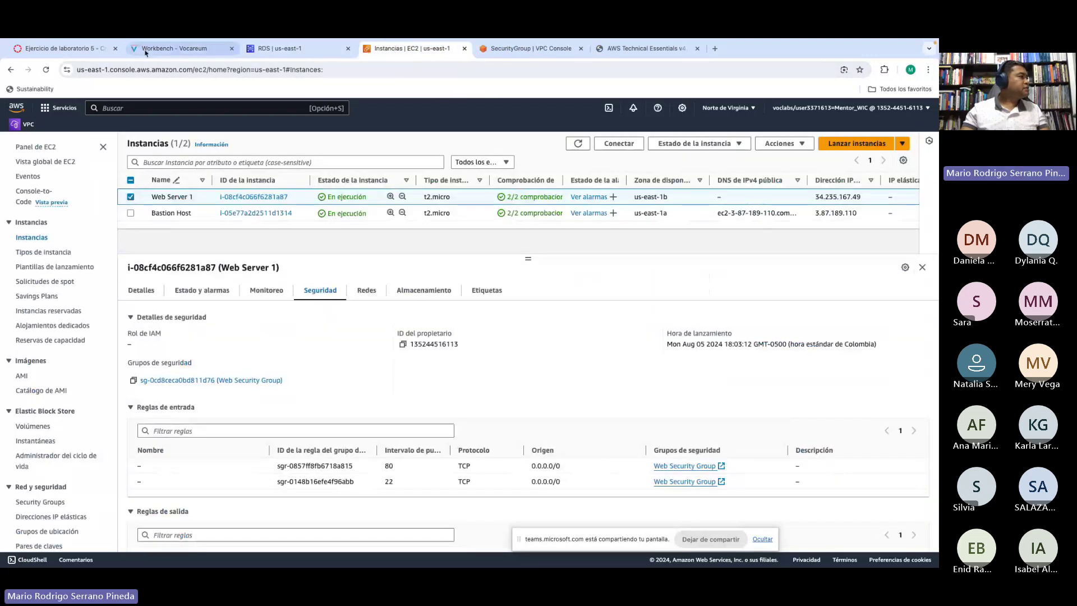
left_click(156, 49)
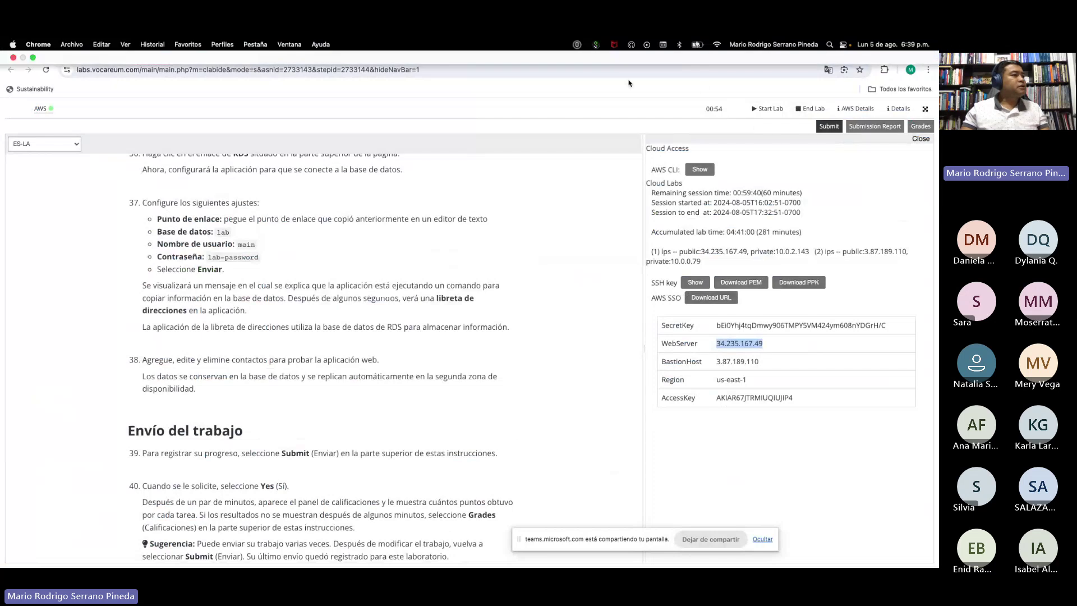
left_click(640, 50)
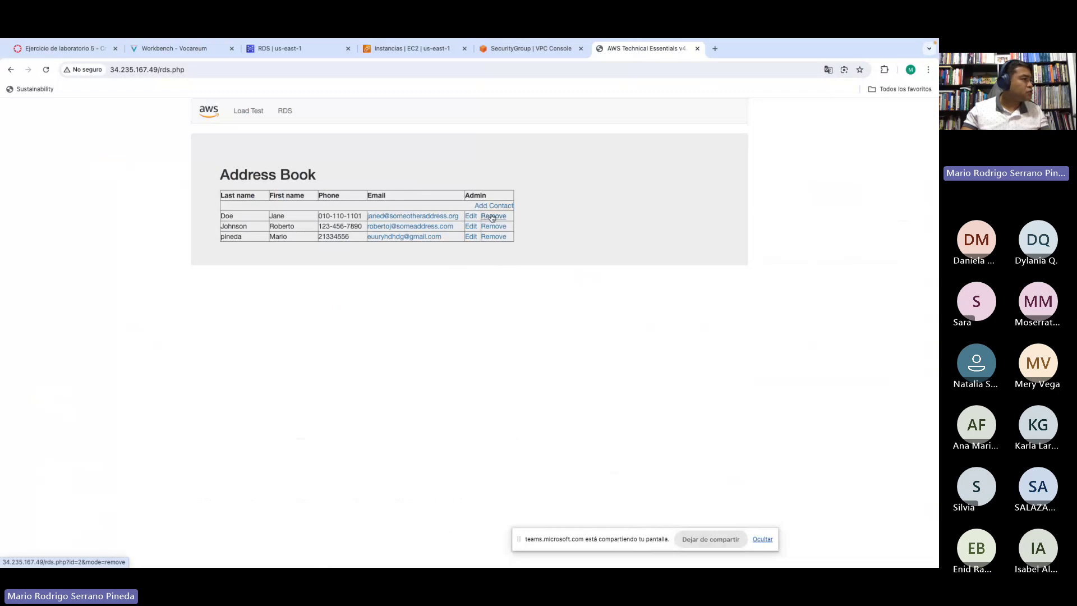
Step: Remove the first contact row from the Address Book table
left_click(492, 216)
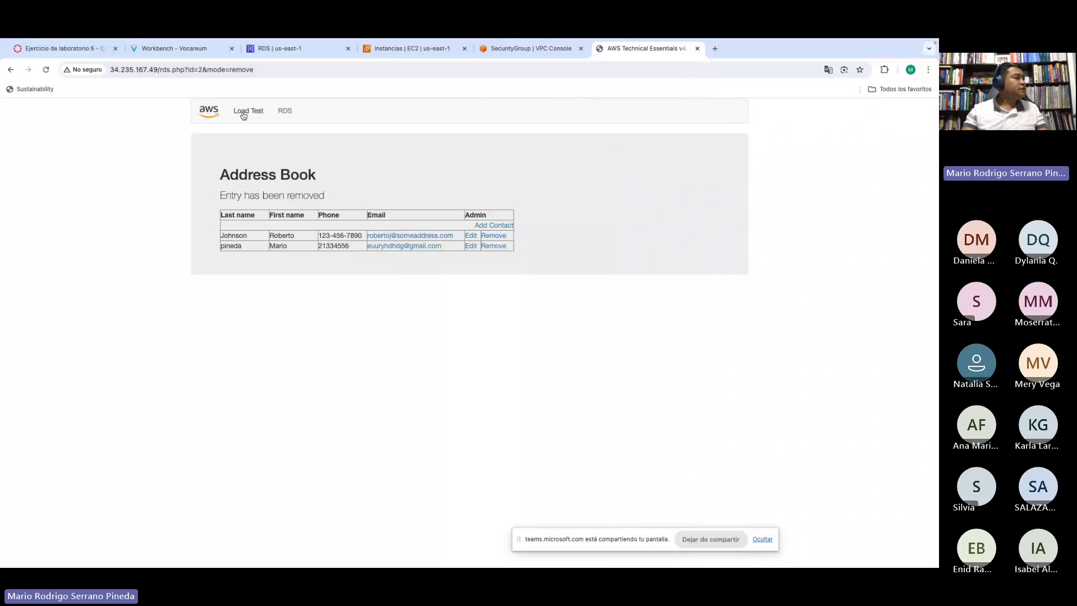
Step: Close the Address Book page and cycle through the open EC2 and console pages
left_click(698, 49)
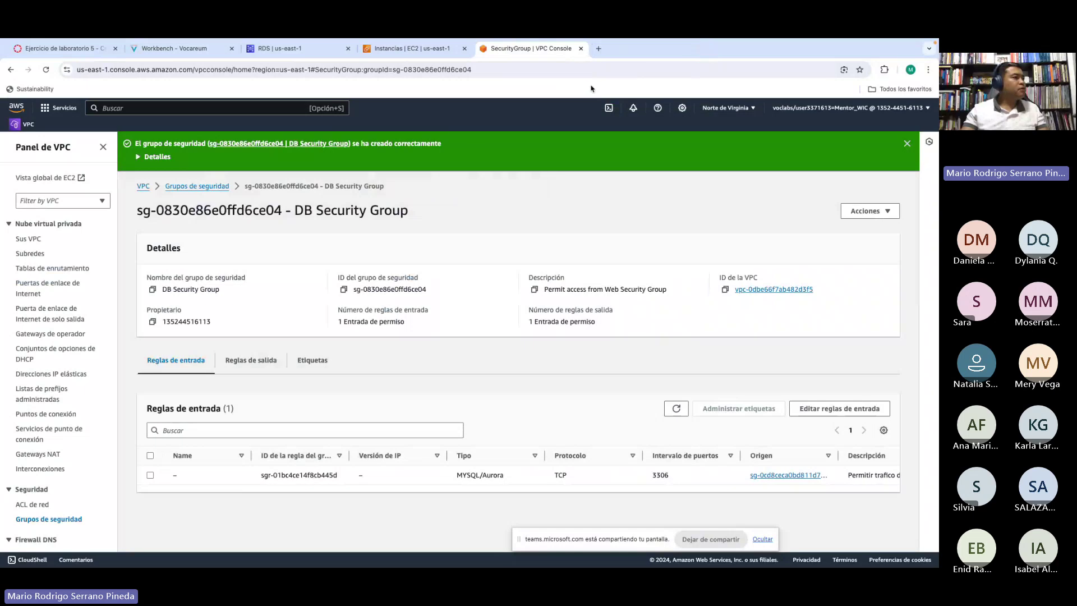
left_click(413, 49)
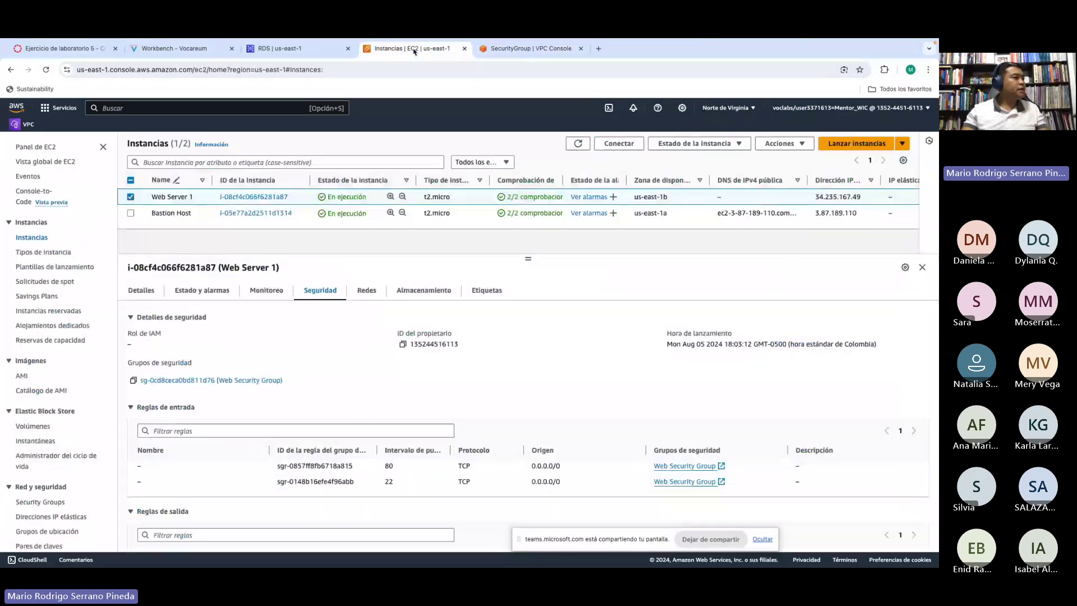
key("ctrl+Tab")
left_click(399, 51)
key("ctrl+Tab")
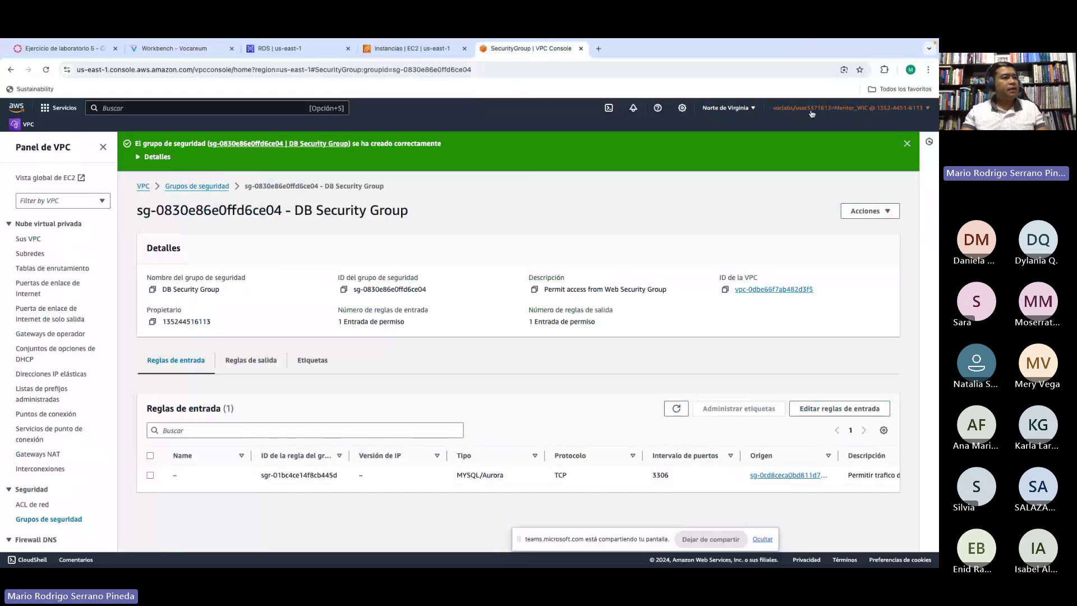
Step: Sign out of the AWS console with Cerrar sesión and close the EC2 and console pages
left_click(916, 110)
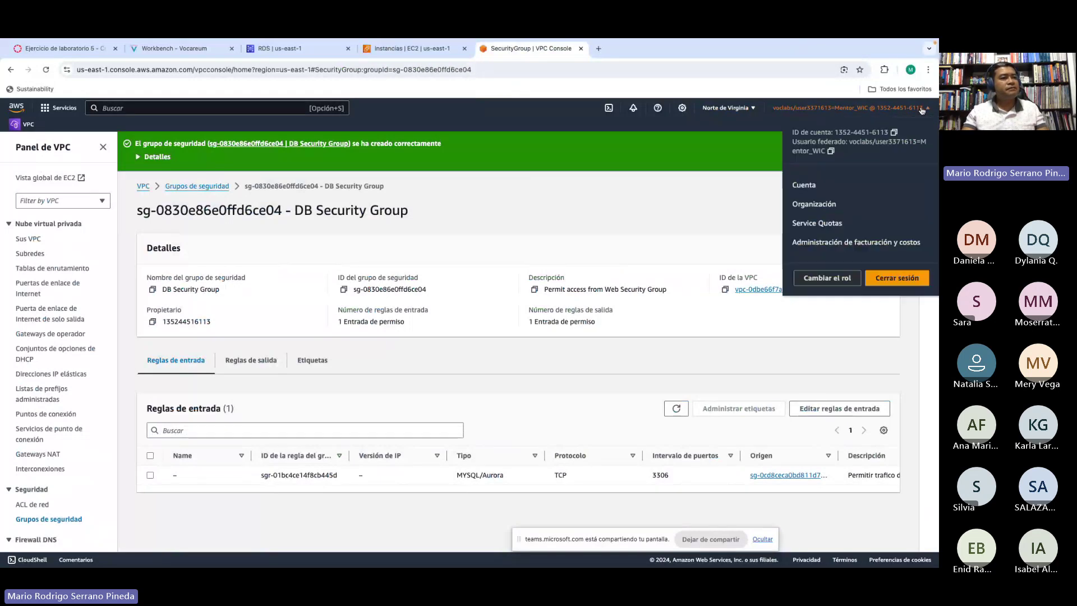
left_click(897, 279)
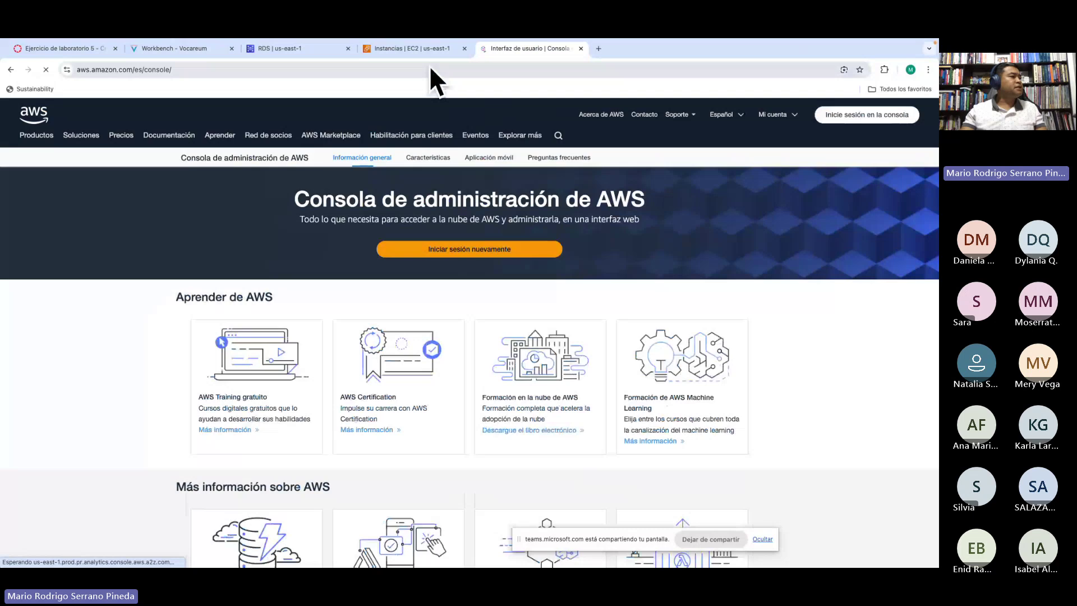
left_click(398, 49)
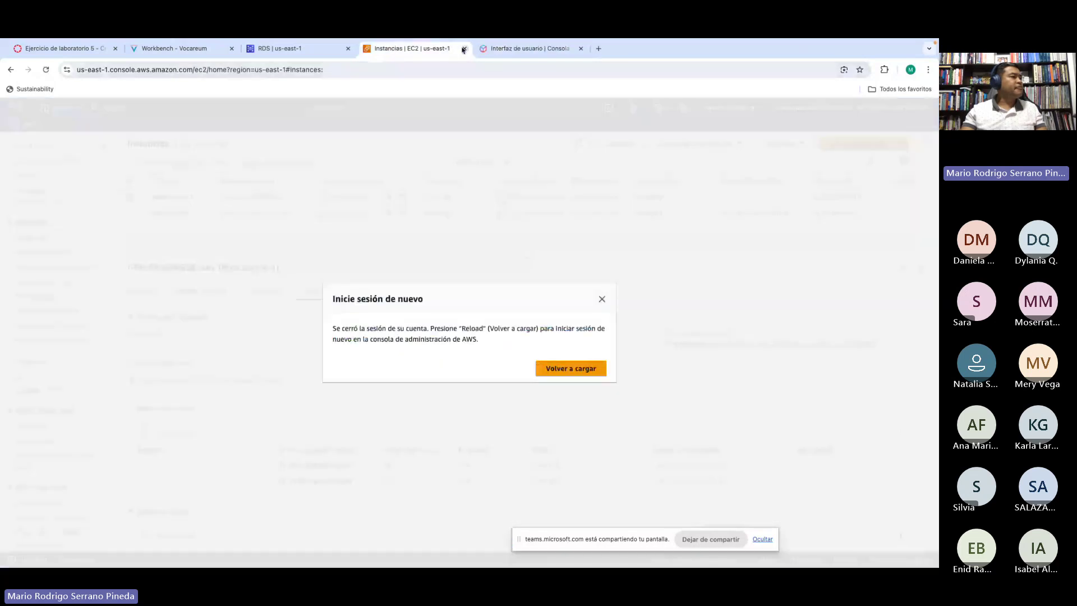
left_click(464, 49)
left_click(463, 49)
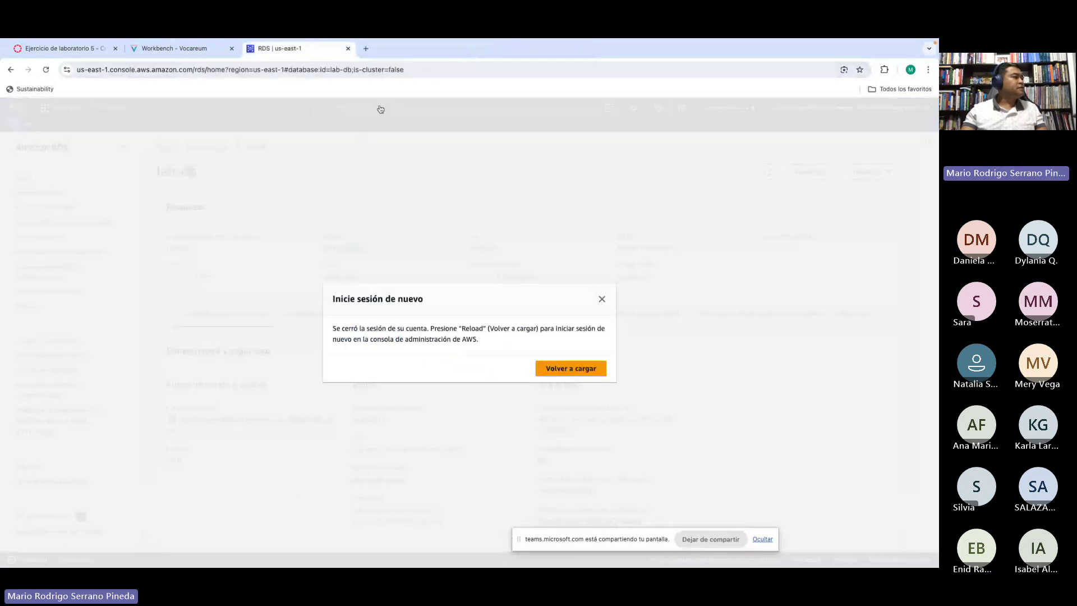
Step: Close the RDS page, then end the lab in Workbench, confirming with Yes
left_click(348, 49)
scroll(435, 296, "up", 15)
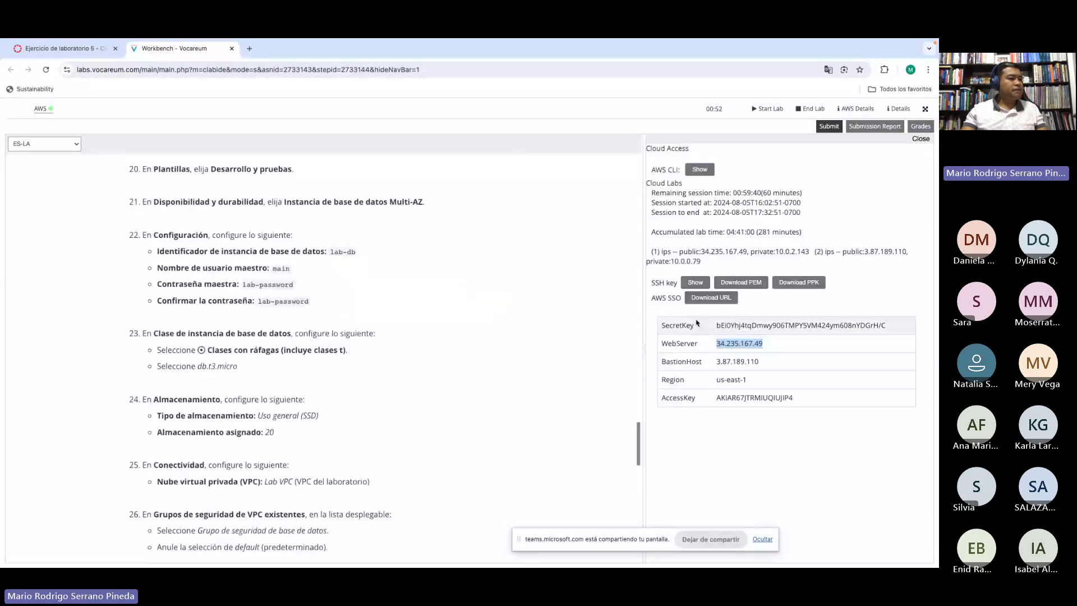
left_click(809, 109)
left_click(764, 215)
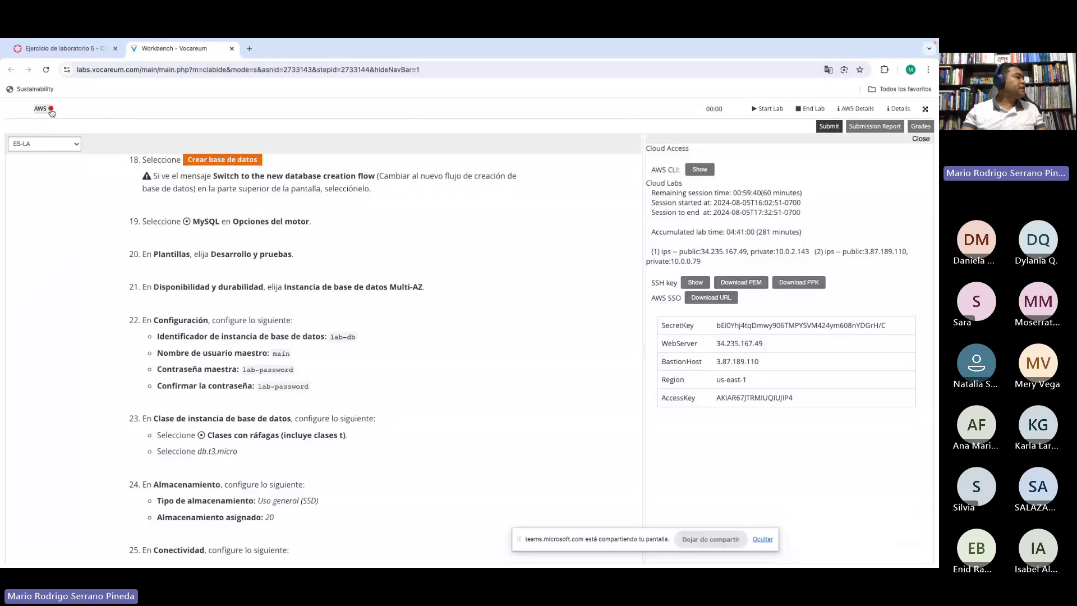
mouse_move(51, 111)
Step: Close the Workbench - Vocareum tab and switch desktops to the Teams meeting
left_click(231, 49)
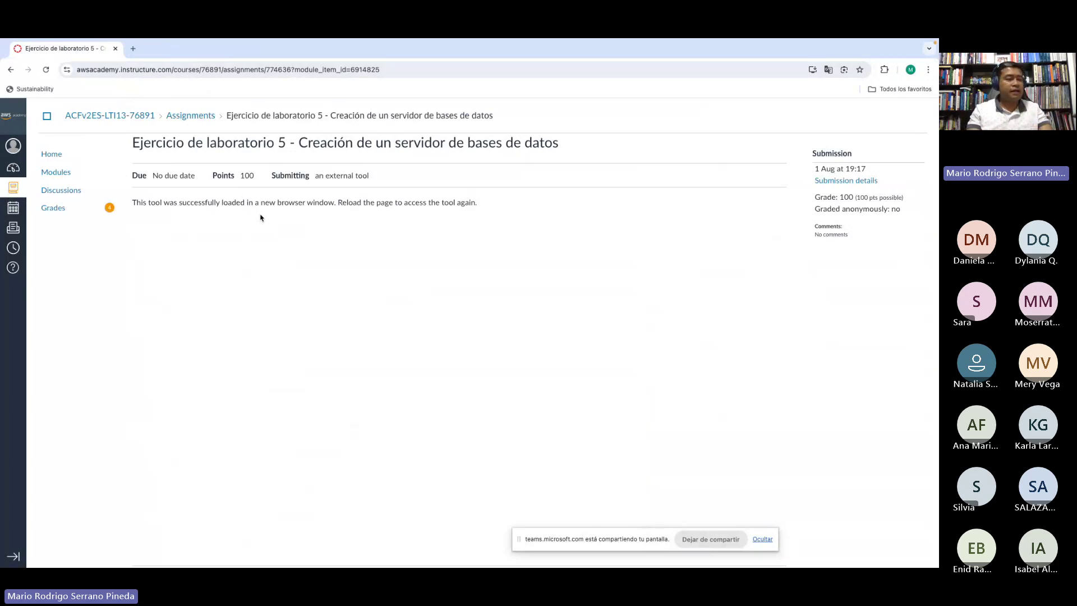
key("ctrl+Left")
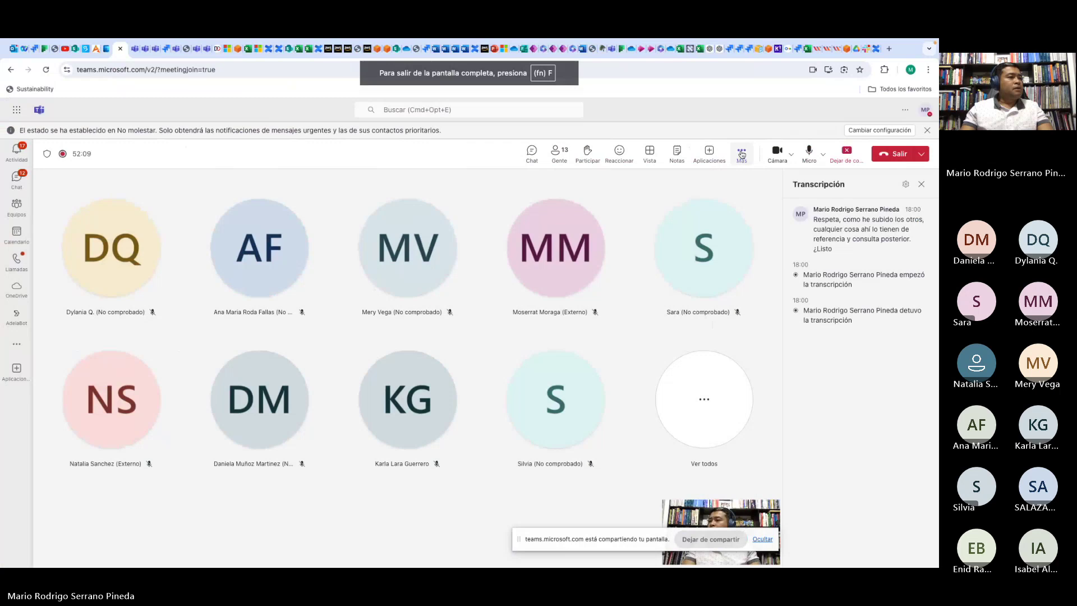
Step: Stop the meeting recording through Más > Grabar y transcribir > Detener grabación, confirming with Detener
left_click(741, 153)
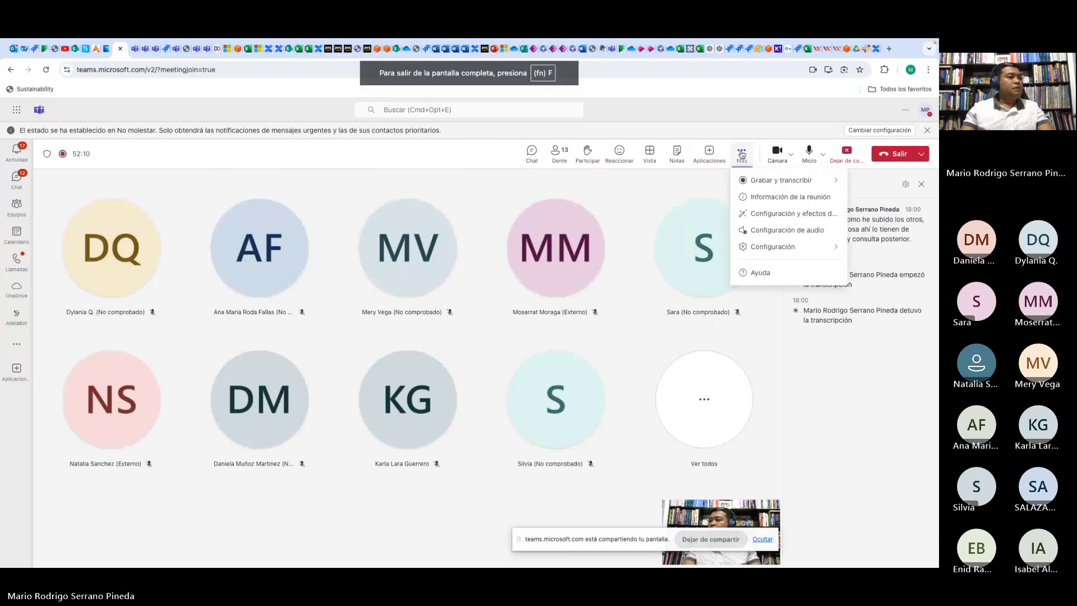
mouse_move(774, 182)
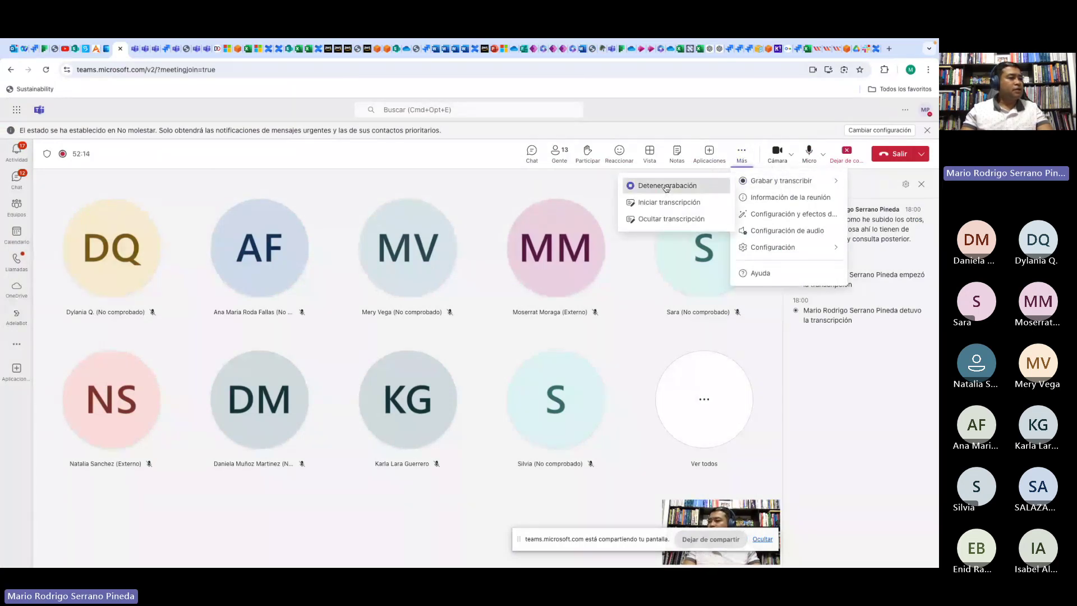
left_click(666, 185)
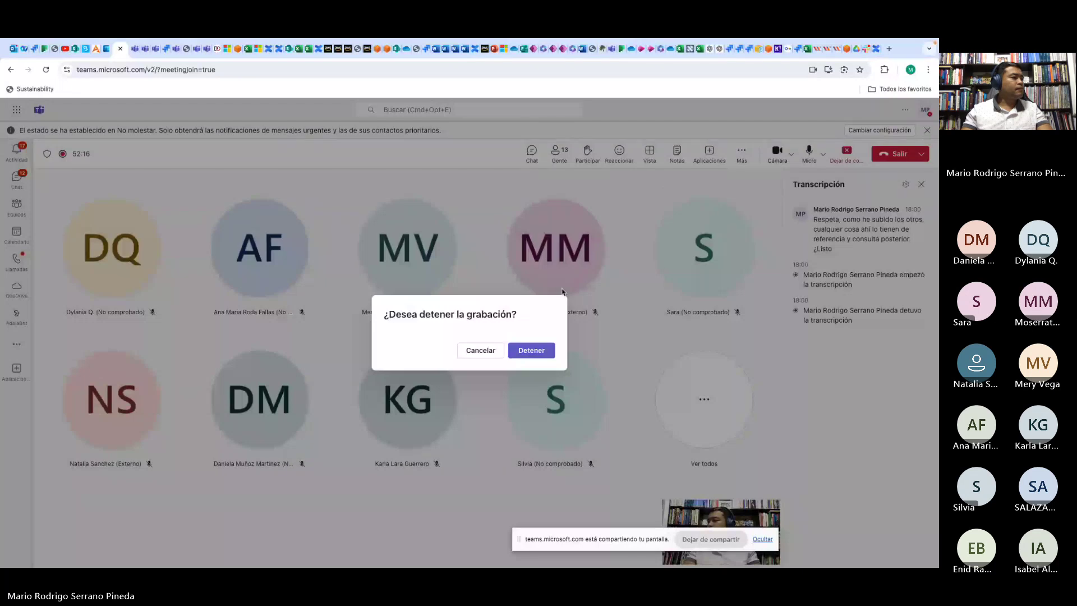
left_click(535, 351)
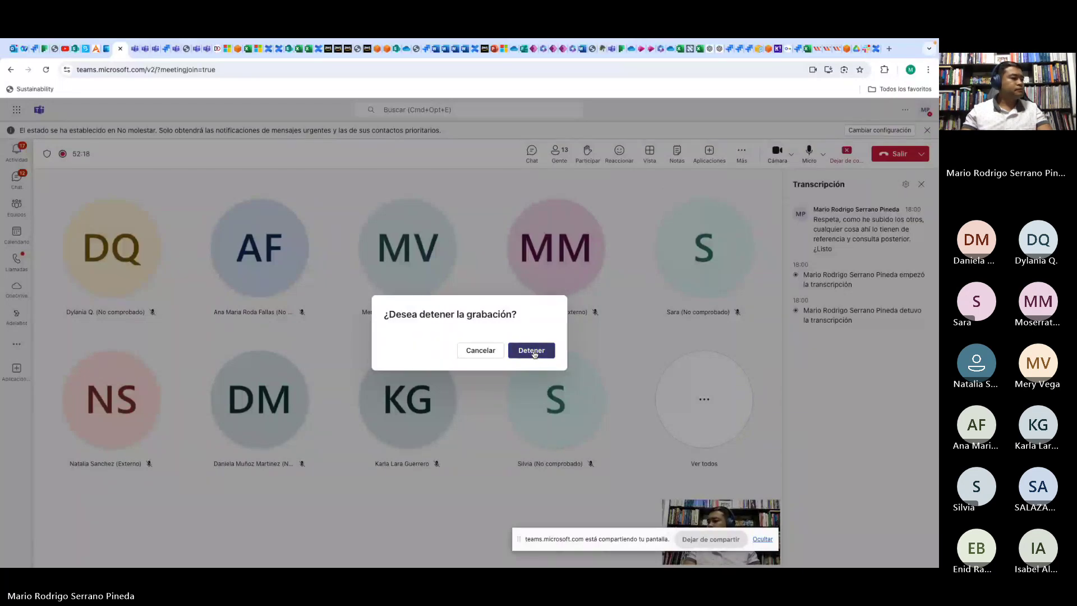